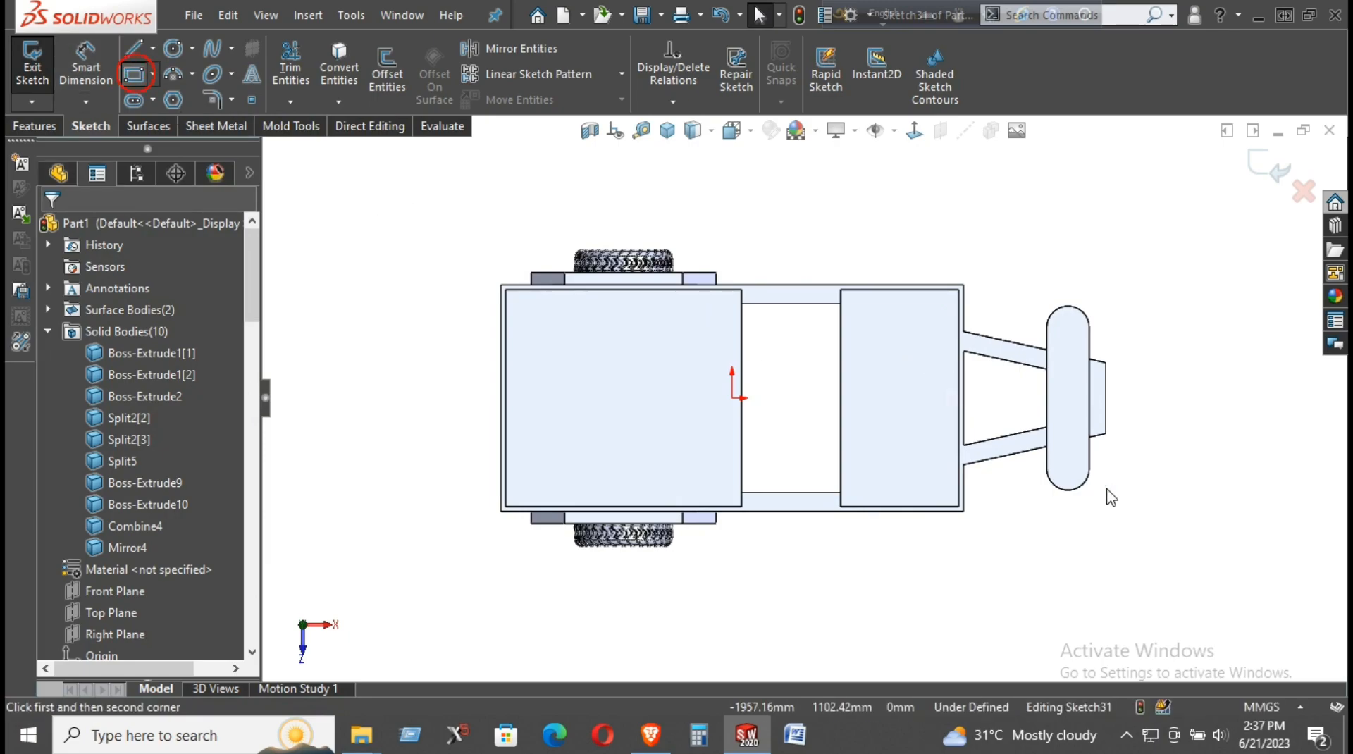
- Sketch a corner rectangle about 217 mm wide and 479 mm tall on the smaller panel nearest the single wheel
left_click_drag(899, 332, 949, 443)
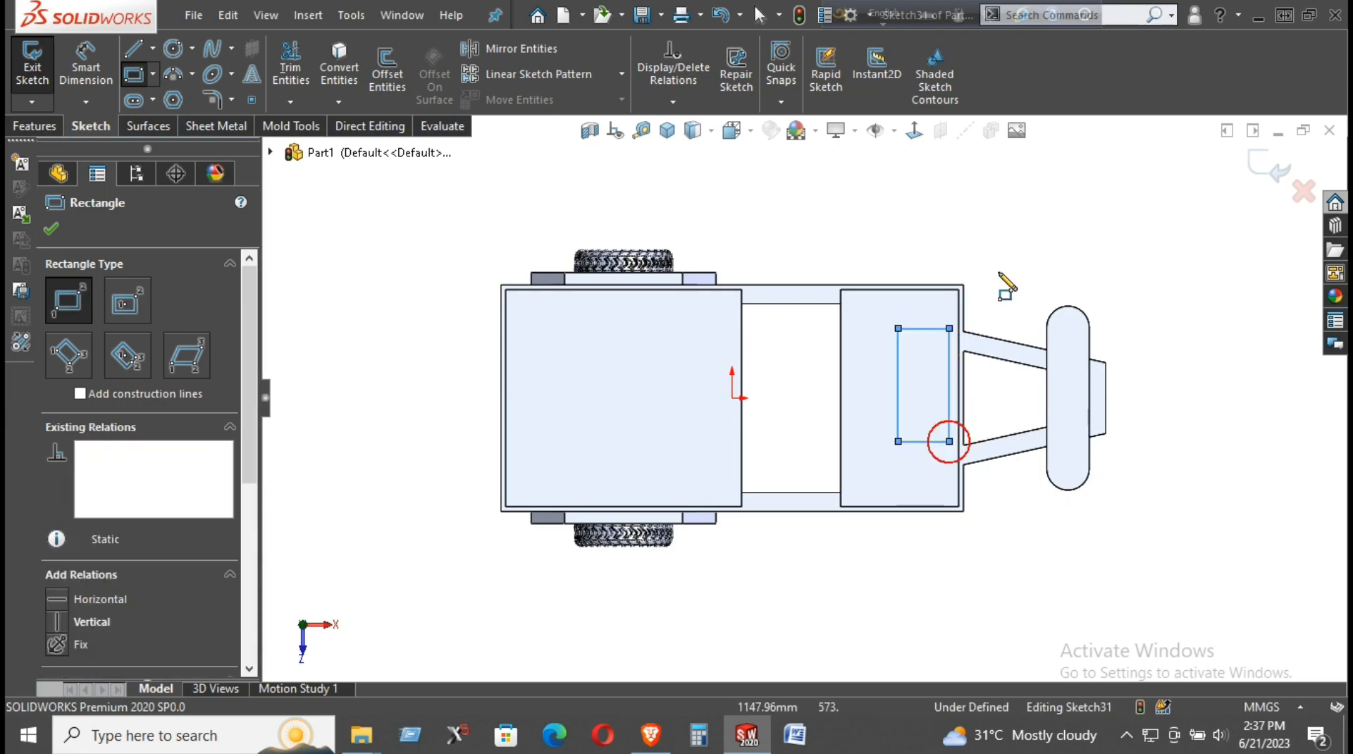
right_click(1012, 251)
left_click(1057, 269)
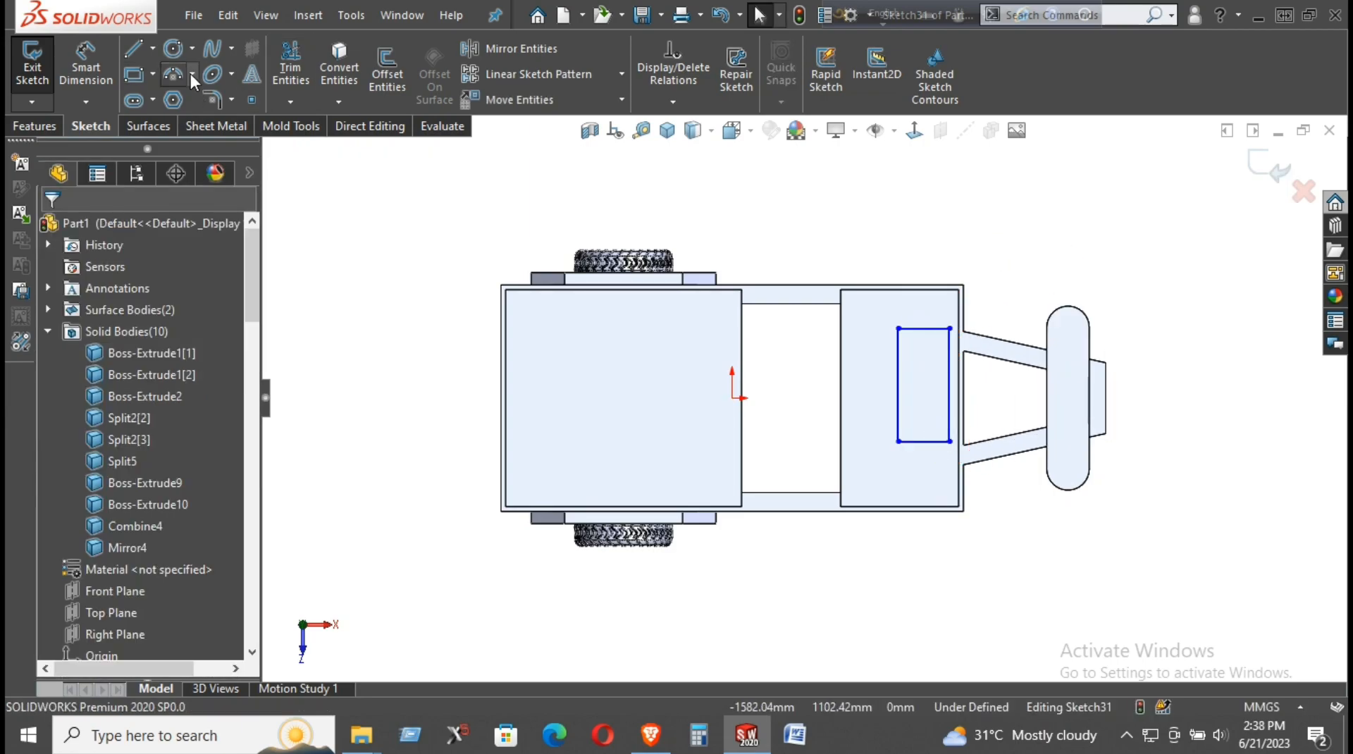
- Draw a centerline from the origin to the midpoint of the rectangle's right edge and make it horizontal
left_click(154, 49)
left_click(162, 99)
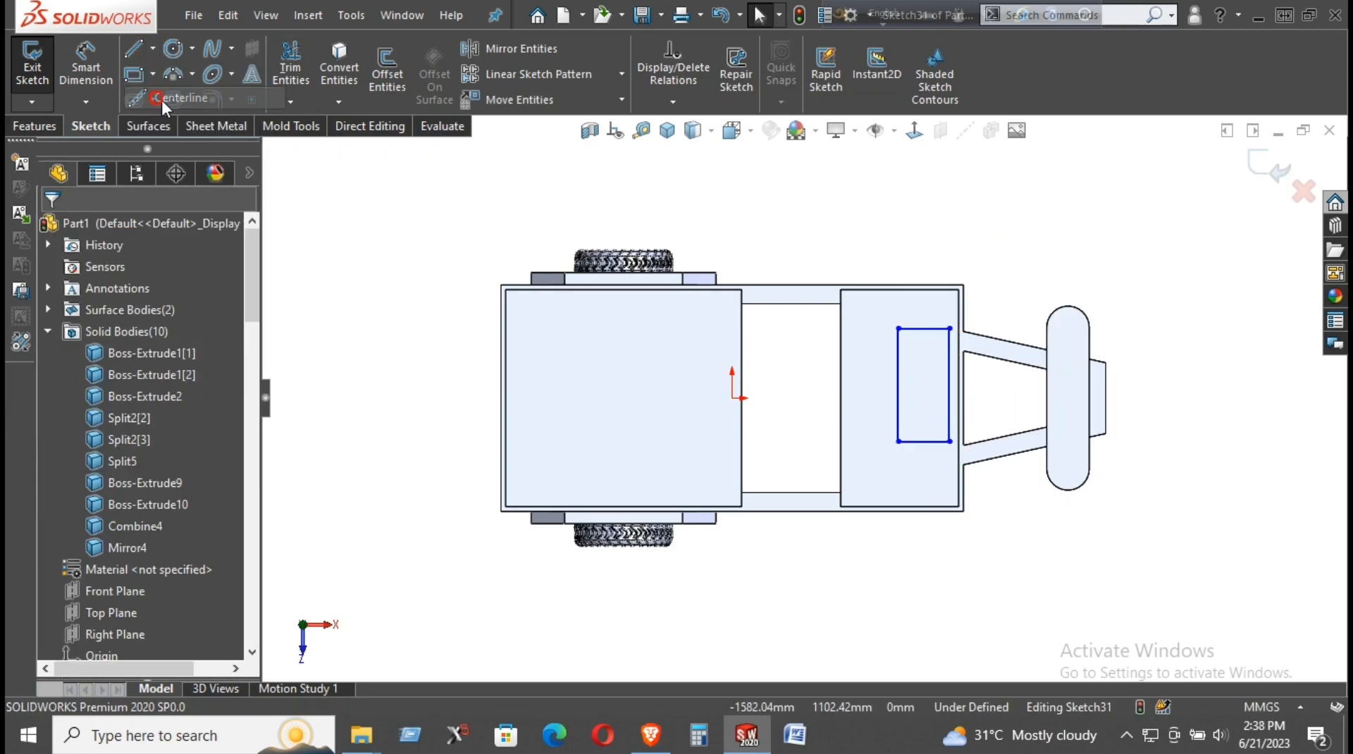
left_click(732, 398)
left_click(949, 385)
right_click(930, 239)
left_click(975, 253)
left_click(819, 393)
left_click(874, 303)
left_click(931, 211)
- Dimension the rectangle to 200 mm wide and 250 mm tall
right_click_drag(1054, 572, 1040, 557)
left_click(931, 455)
left_click(918, 575)
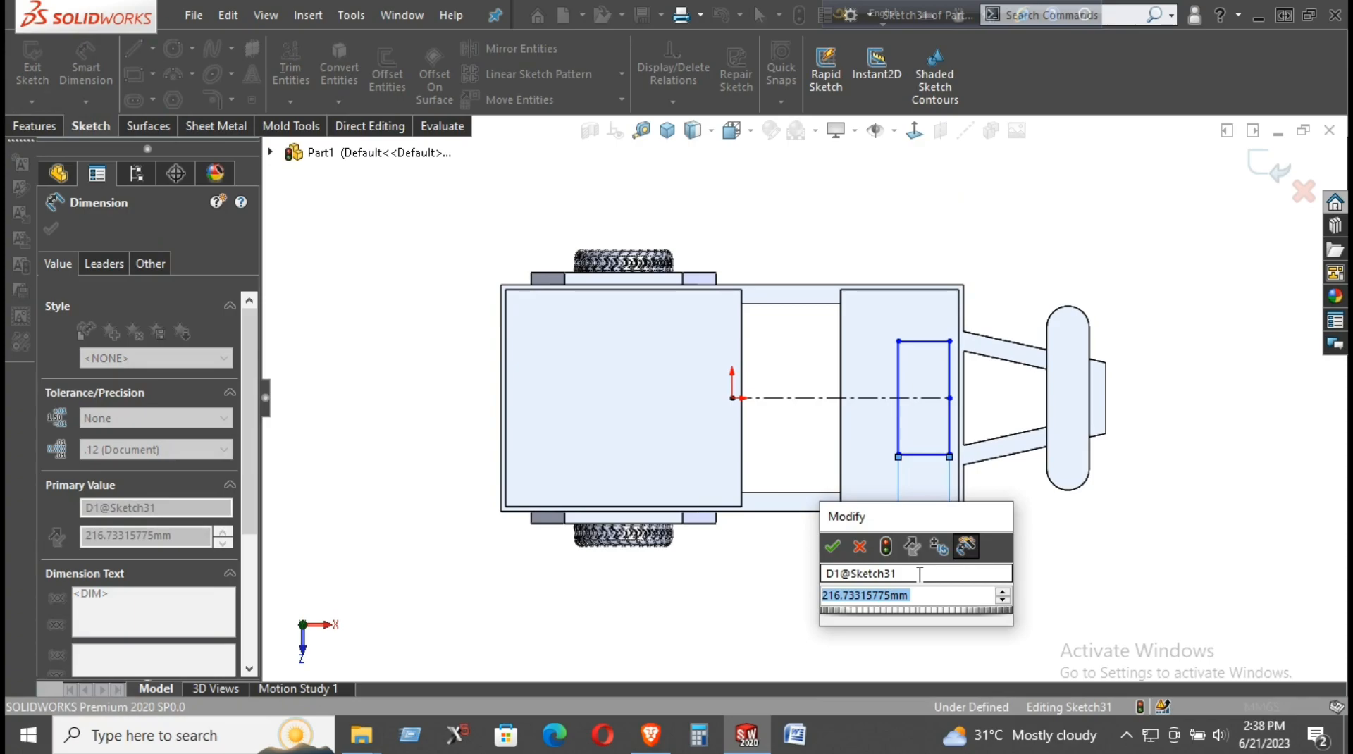
type("200")
key("Return")
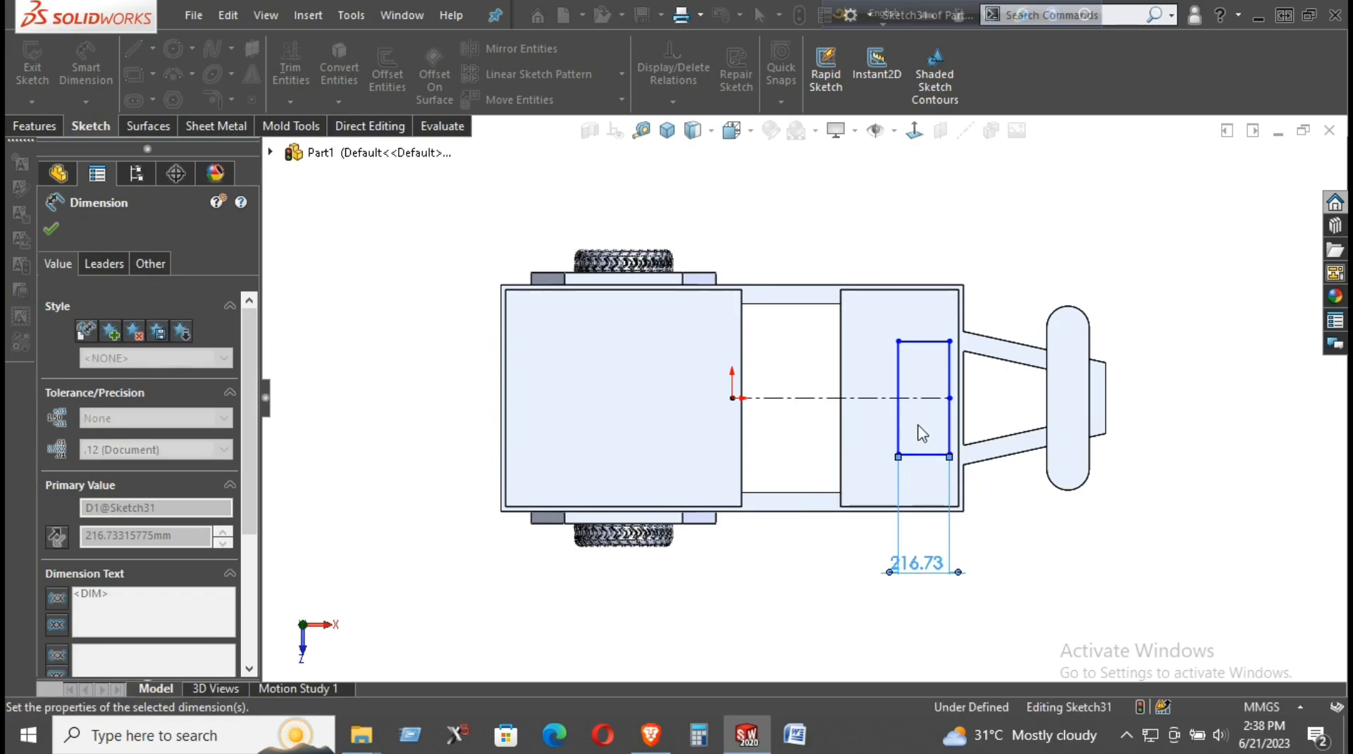
left_click(903, 433)
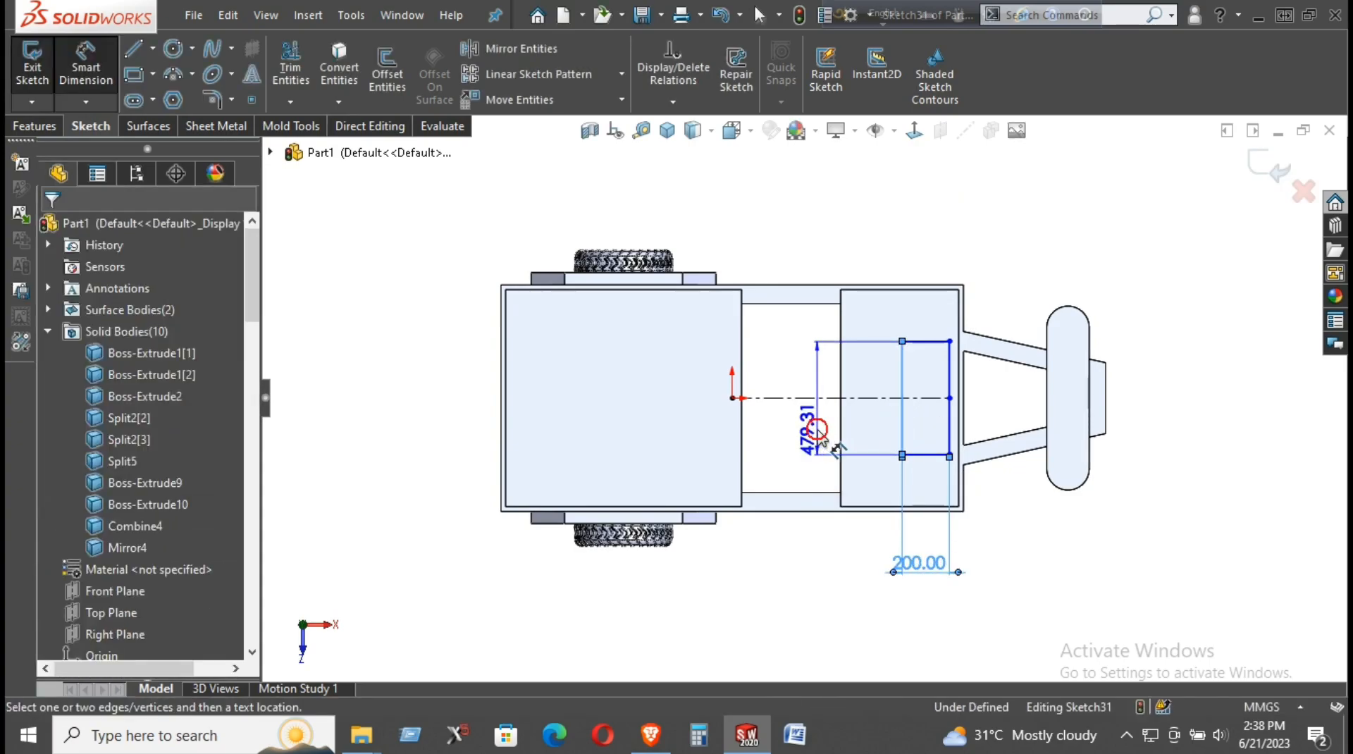
left_click(820, 436)
type("250")
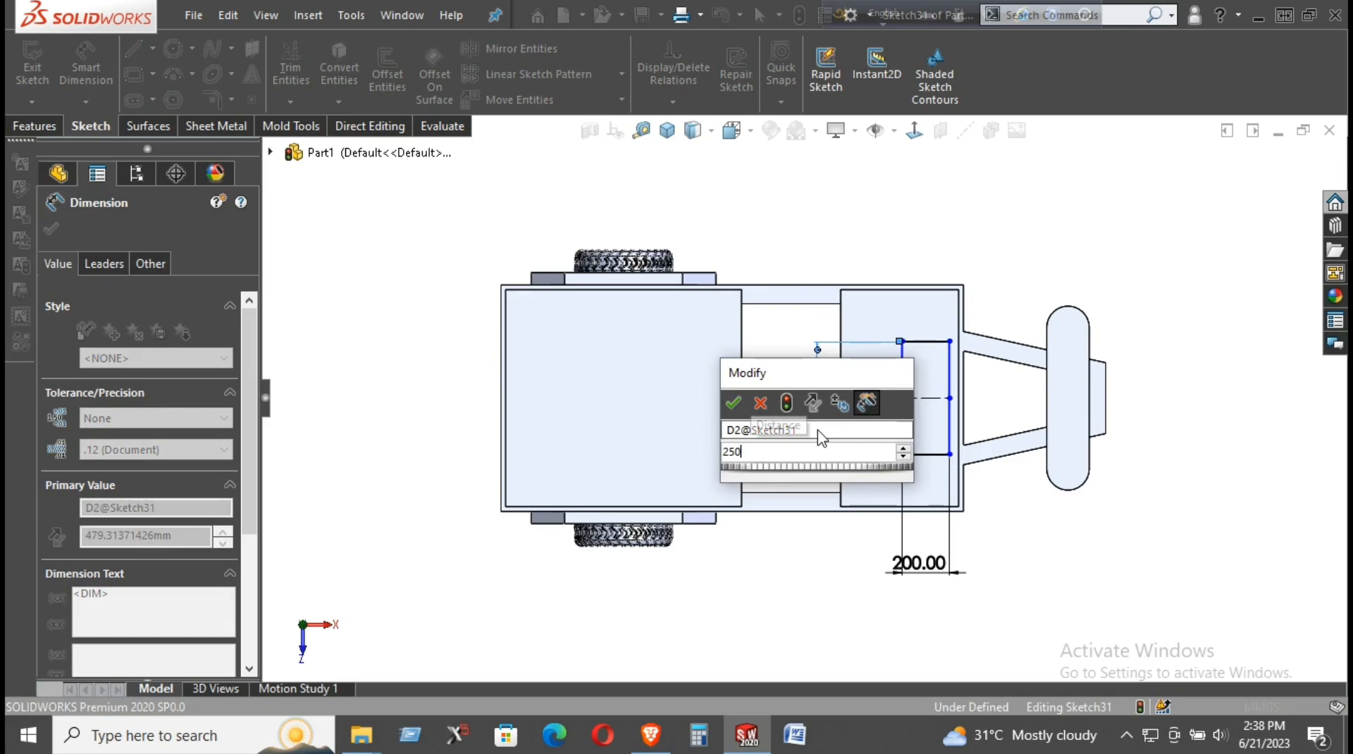
key("Return")
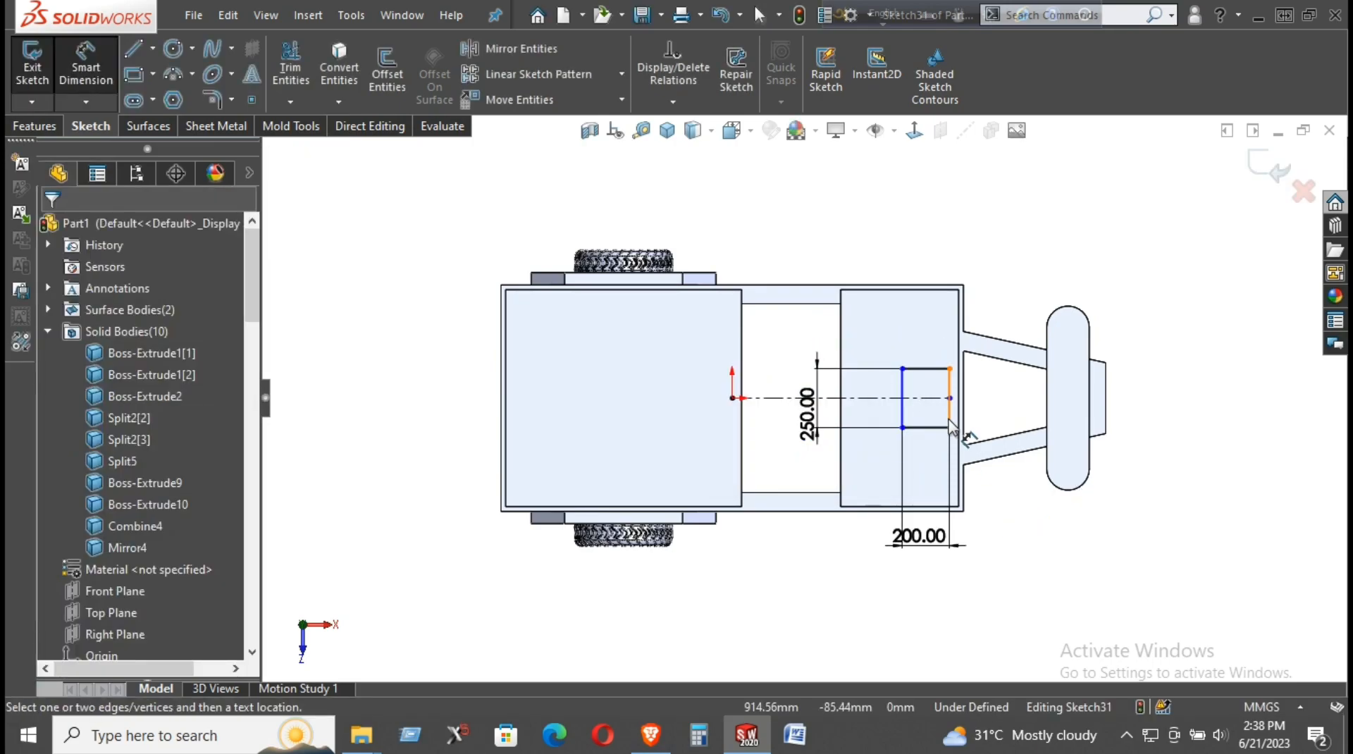
- Dimension the rectangle's right edge to lie 20 mm from the panel's adjacent inner edge
scroll(965, 399, "down", 4)
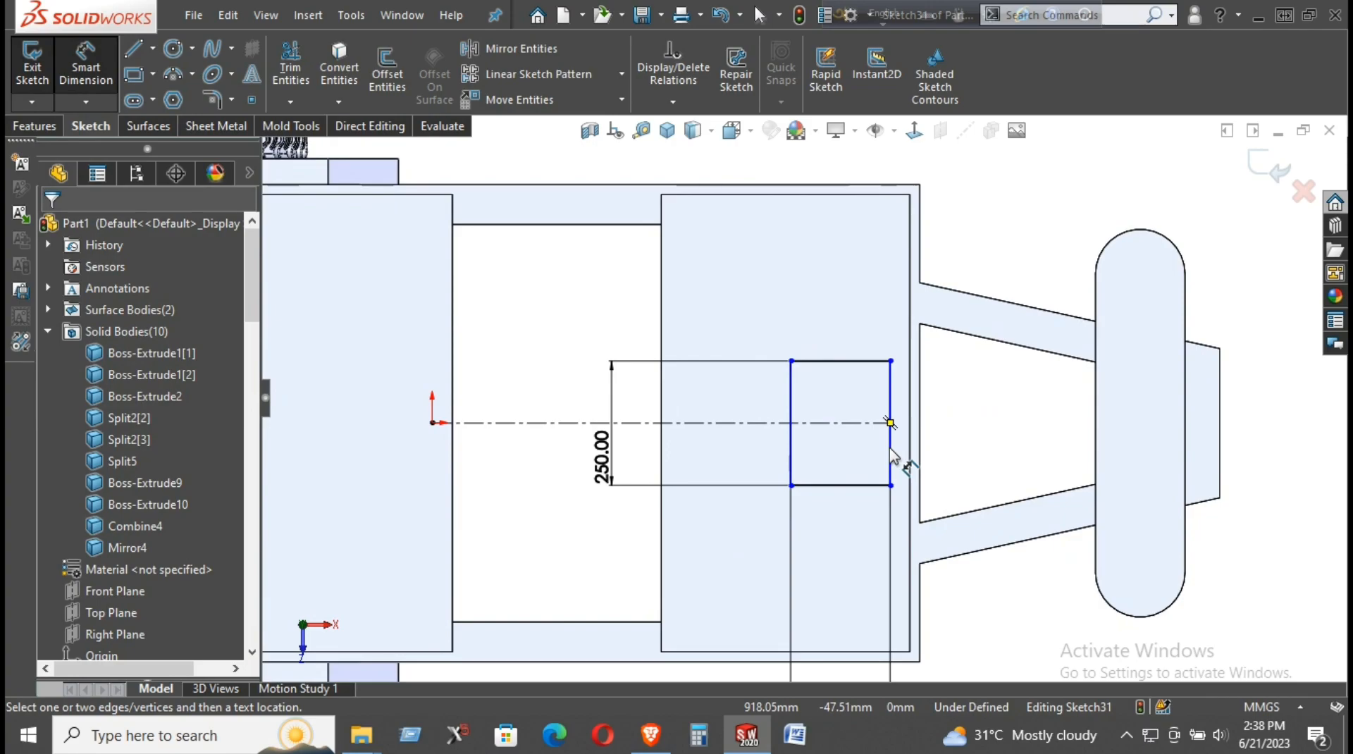
right_click(973, 402)
left_click(1012, 461)
mouse_move(892, 426)
left_mouse_down()
mouse_move(1001, 429)
mouse_move(896, 419)
left_mouse_up()
left_click(973, 423)
right_click_drag(975, 436, 928, 398)
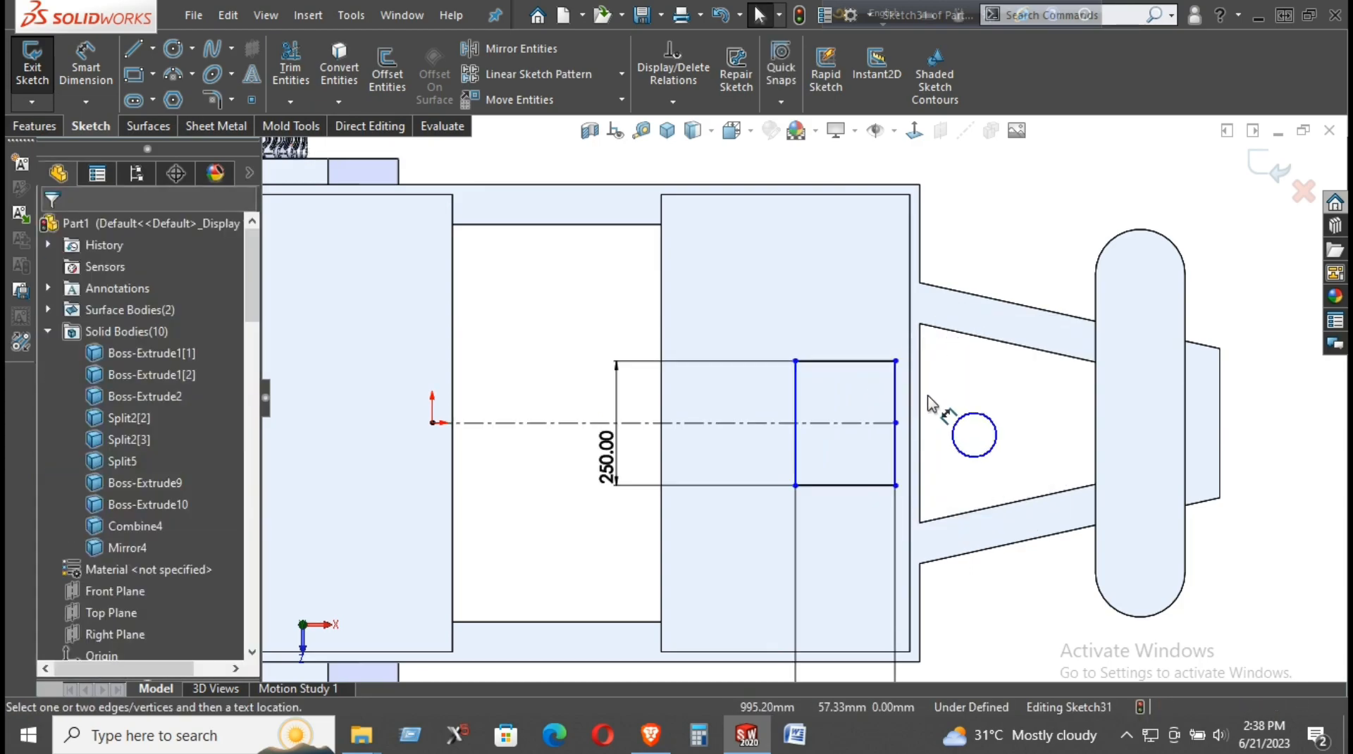
left_click(897, 417)
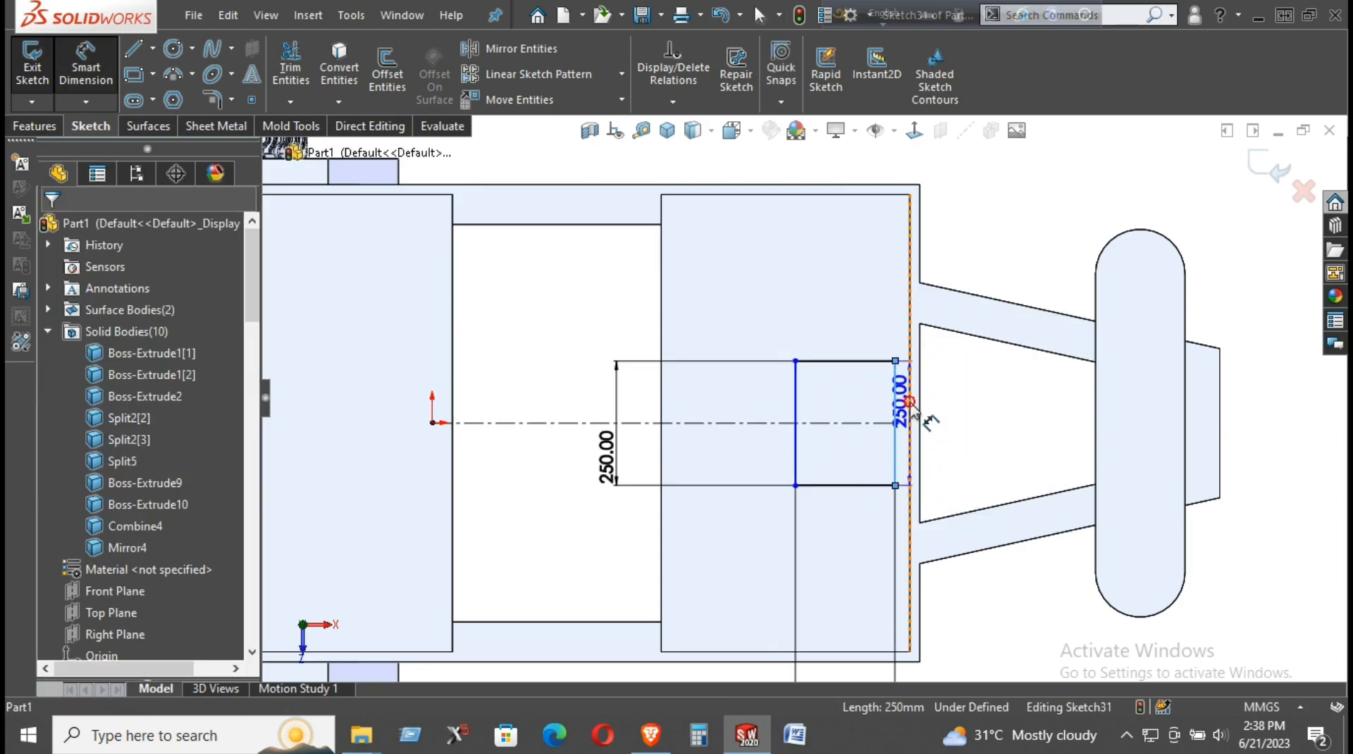
left_click(909, 403)
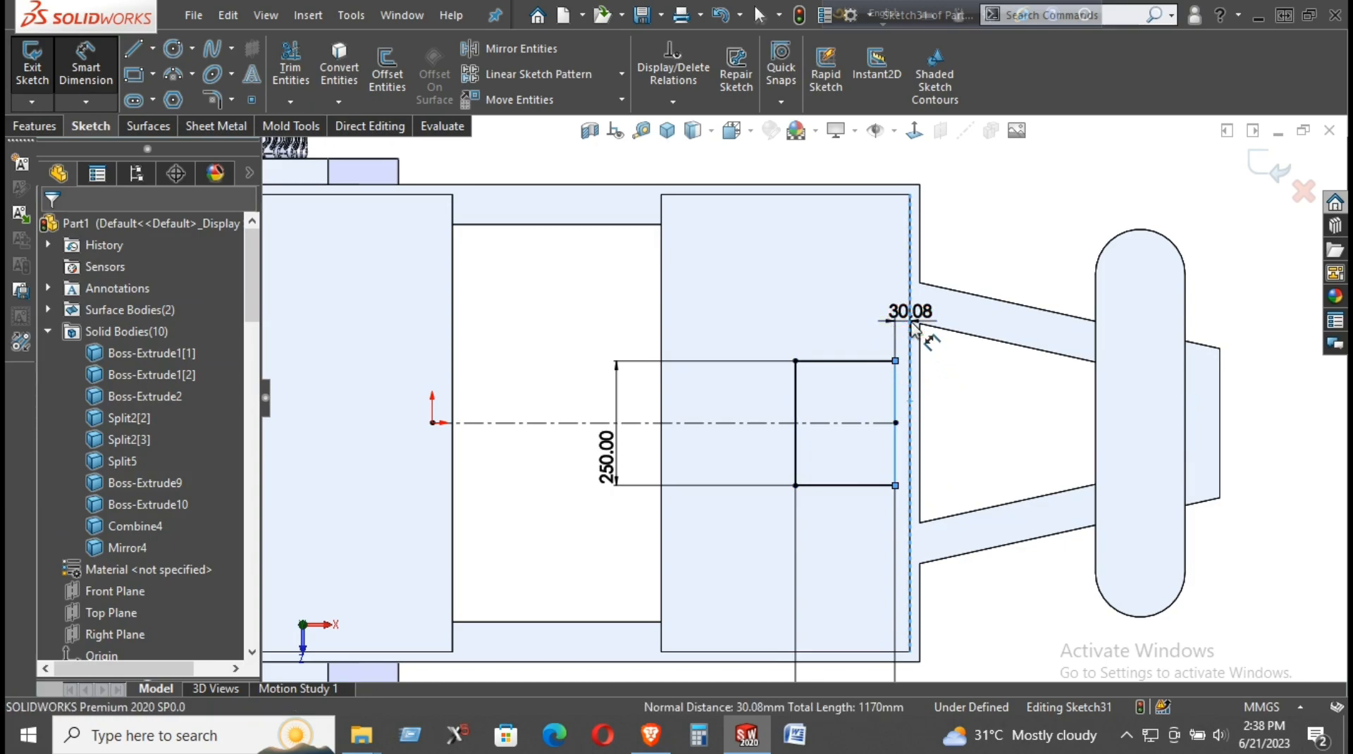
left_click(913, 327)
type("20")
key("Return")
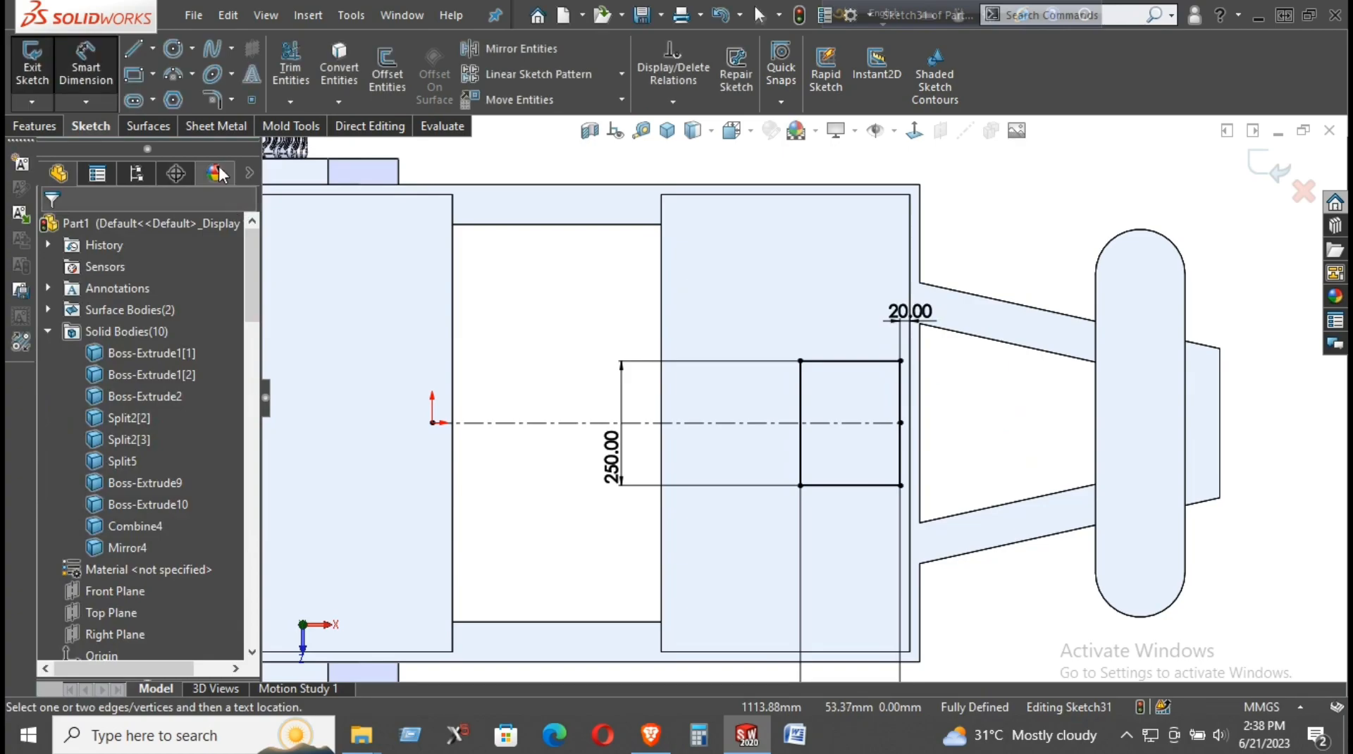
- Sketch a small rectangle inside each of the rectangle's four corners, about 24 to 42 mm wide and 38 to 46 mm tall
left_click(132, 75)
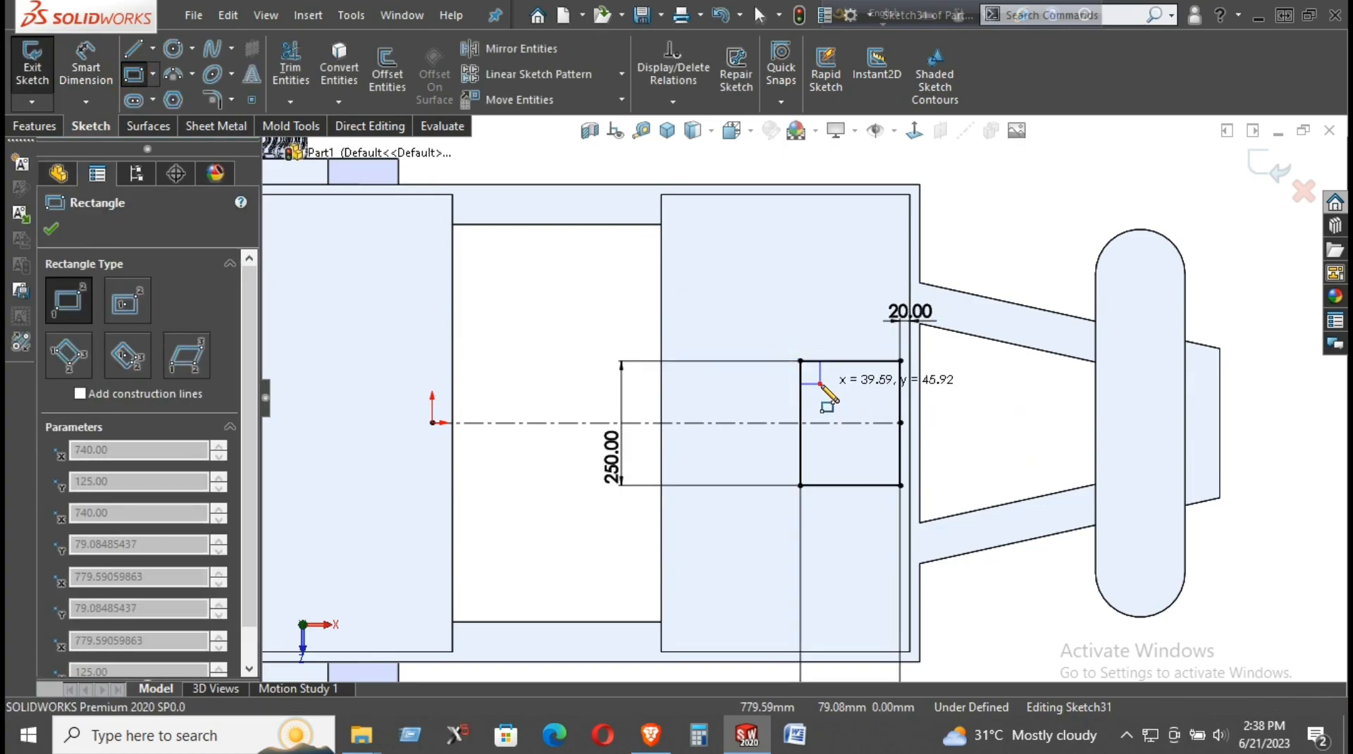
left_click(820, 384)
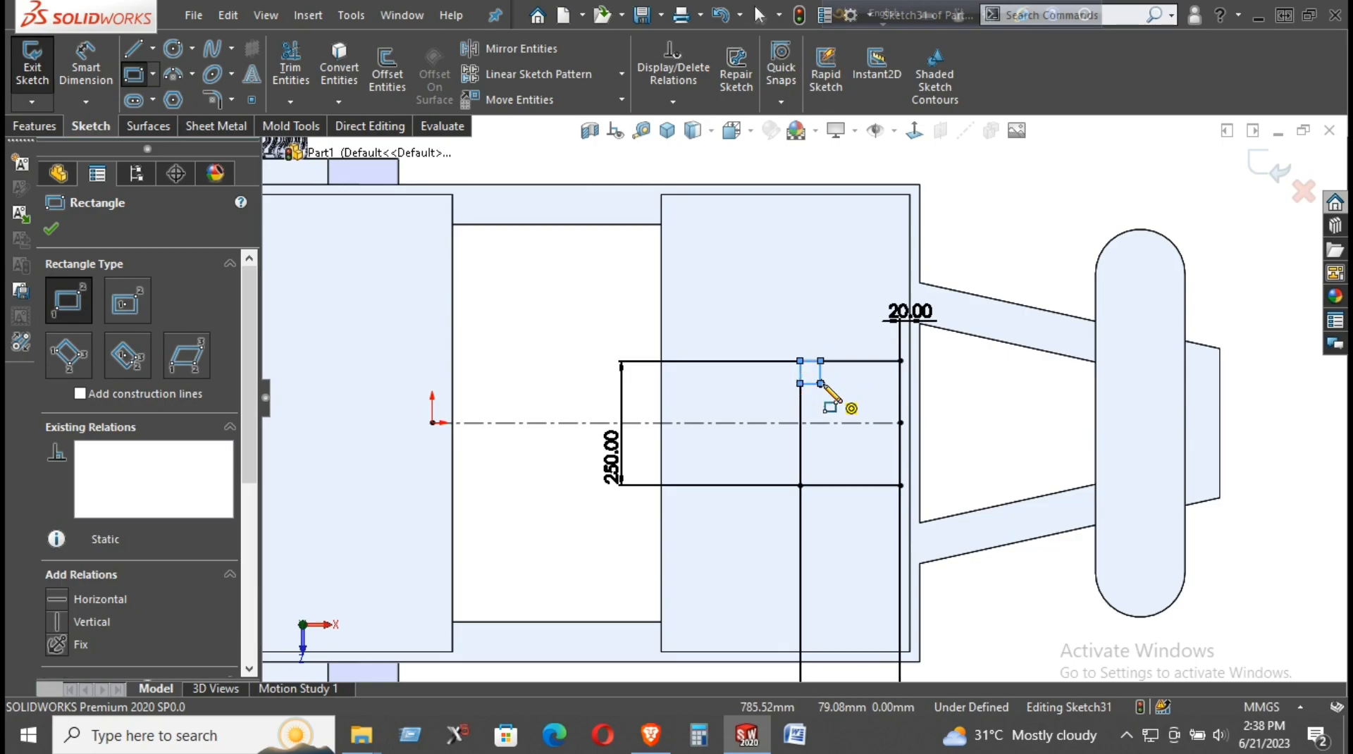
left_click(801, 486)
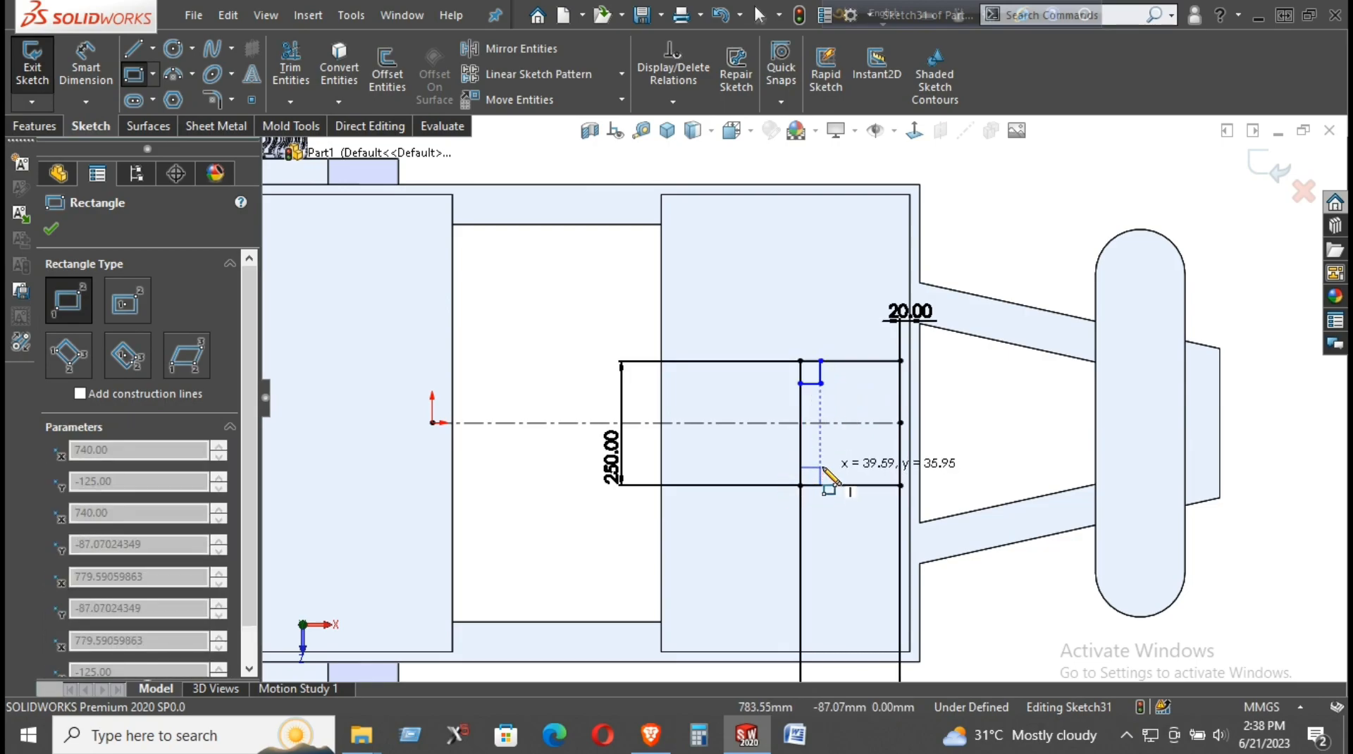
left_click(821, 466)
left_click(901, 486)
left_click(886, 466)
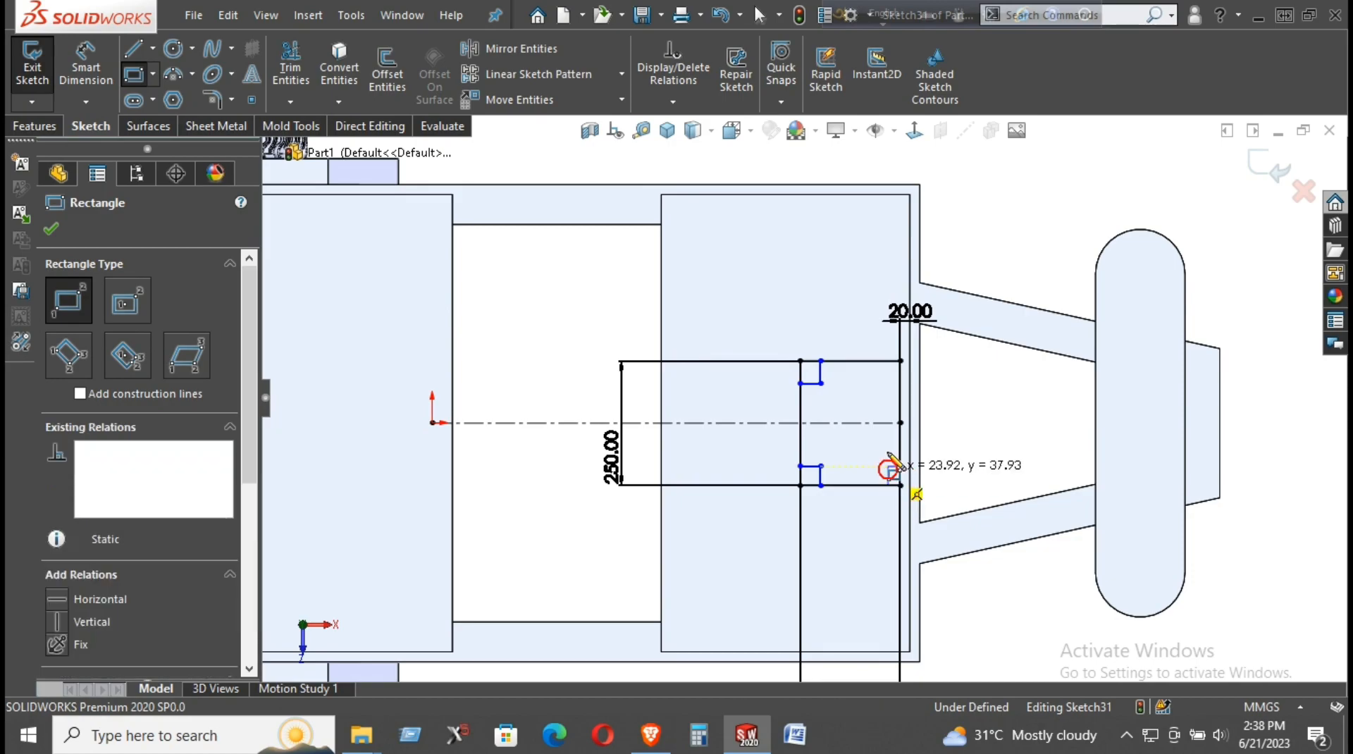
left_click(901, 361)
left_click(880, 384)
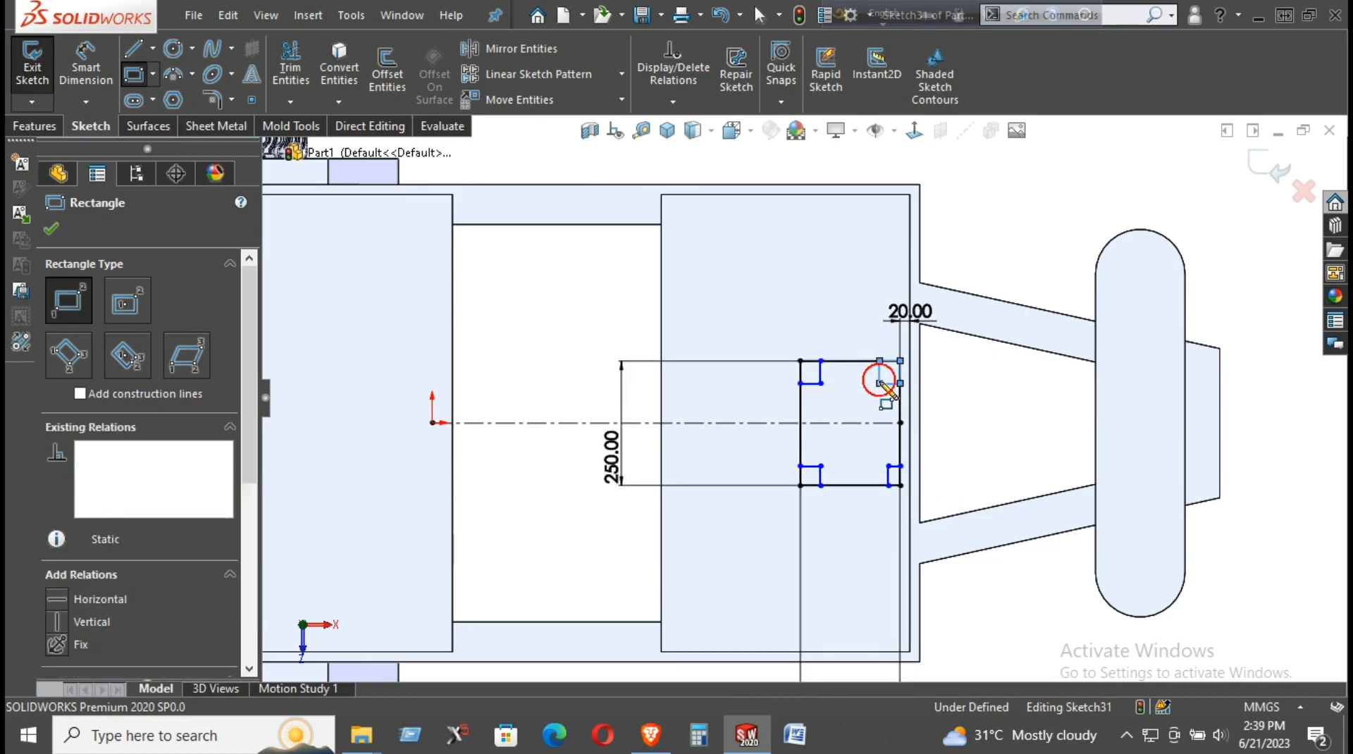
right_click(953, 376)
left_click(992, 390)
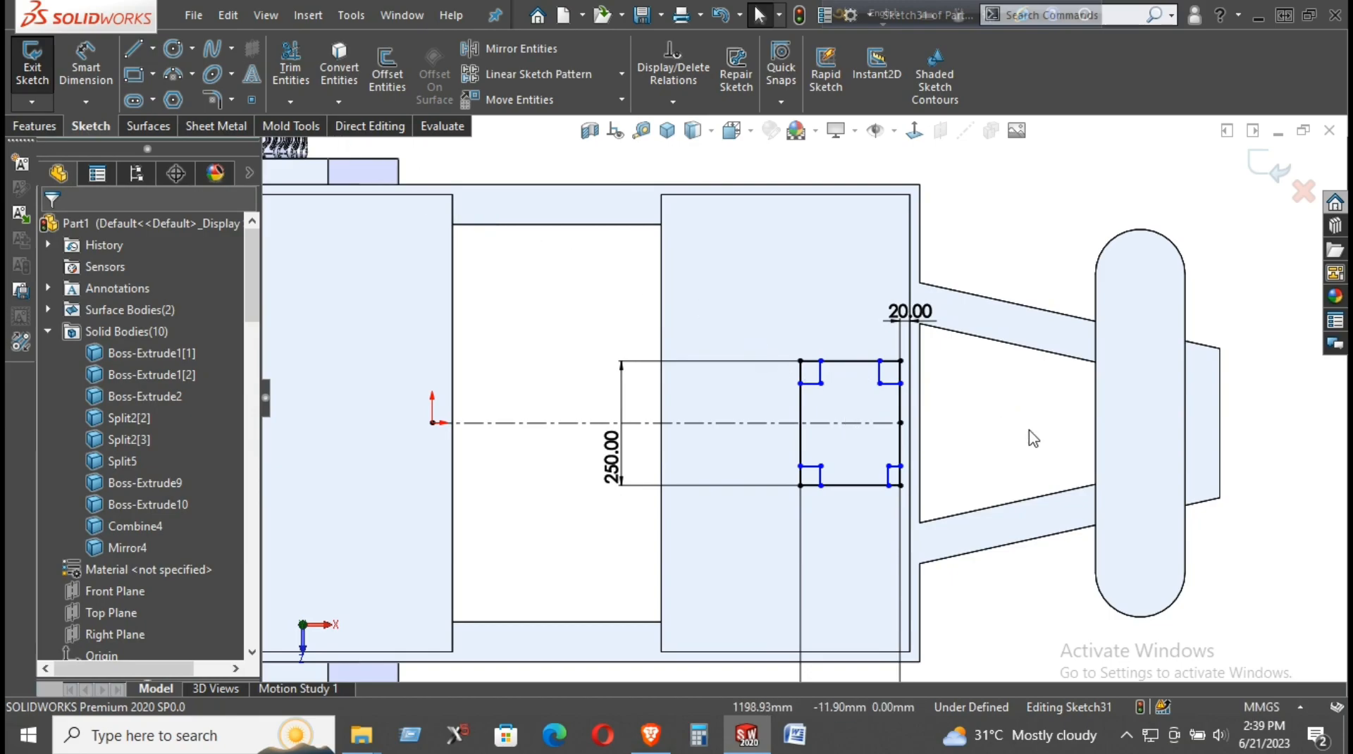
- Dimension the upper-left corner rectangle to 40 mm wide and 40 mm tall
right_click_drag(973, 421, 968, 386)
left_click(810, 385)
left_click(759, 395)
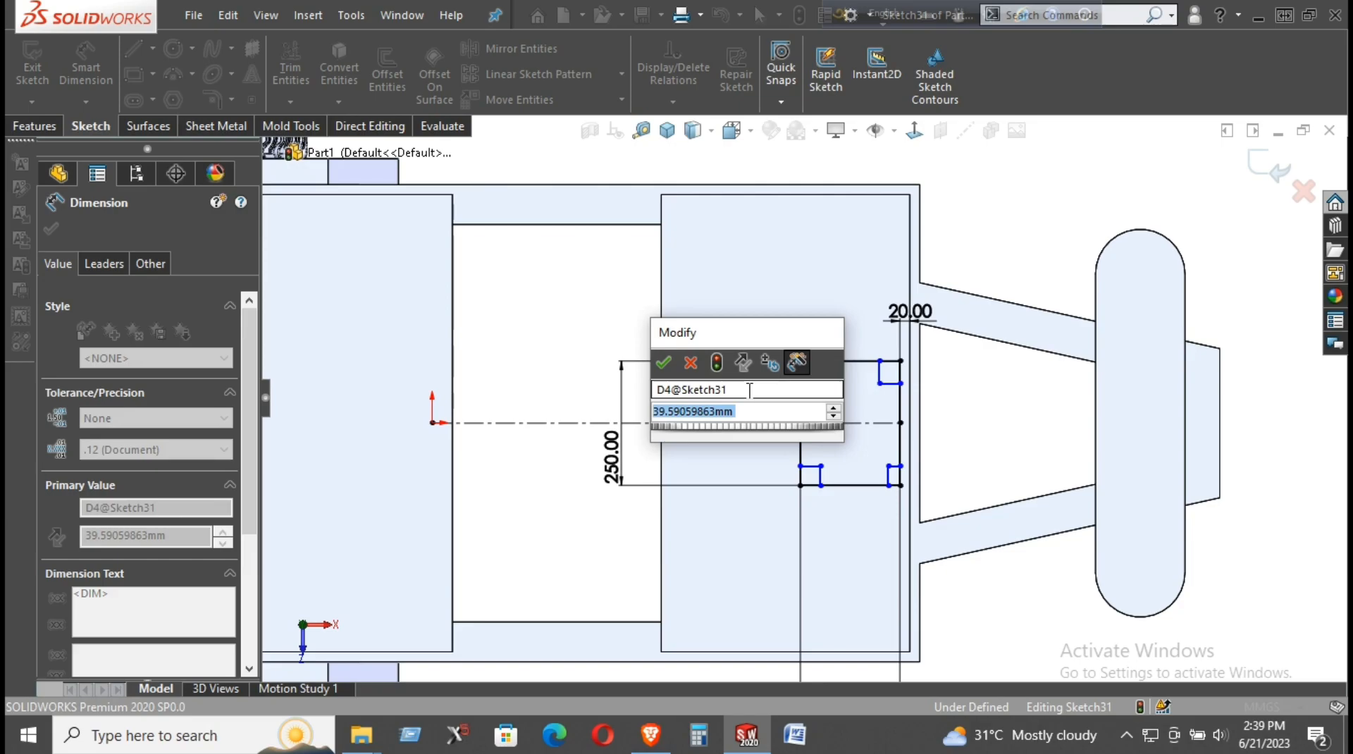
type("40")
key("Return")
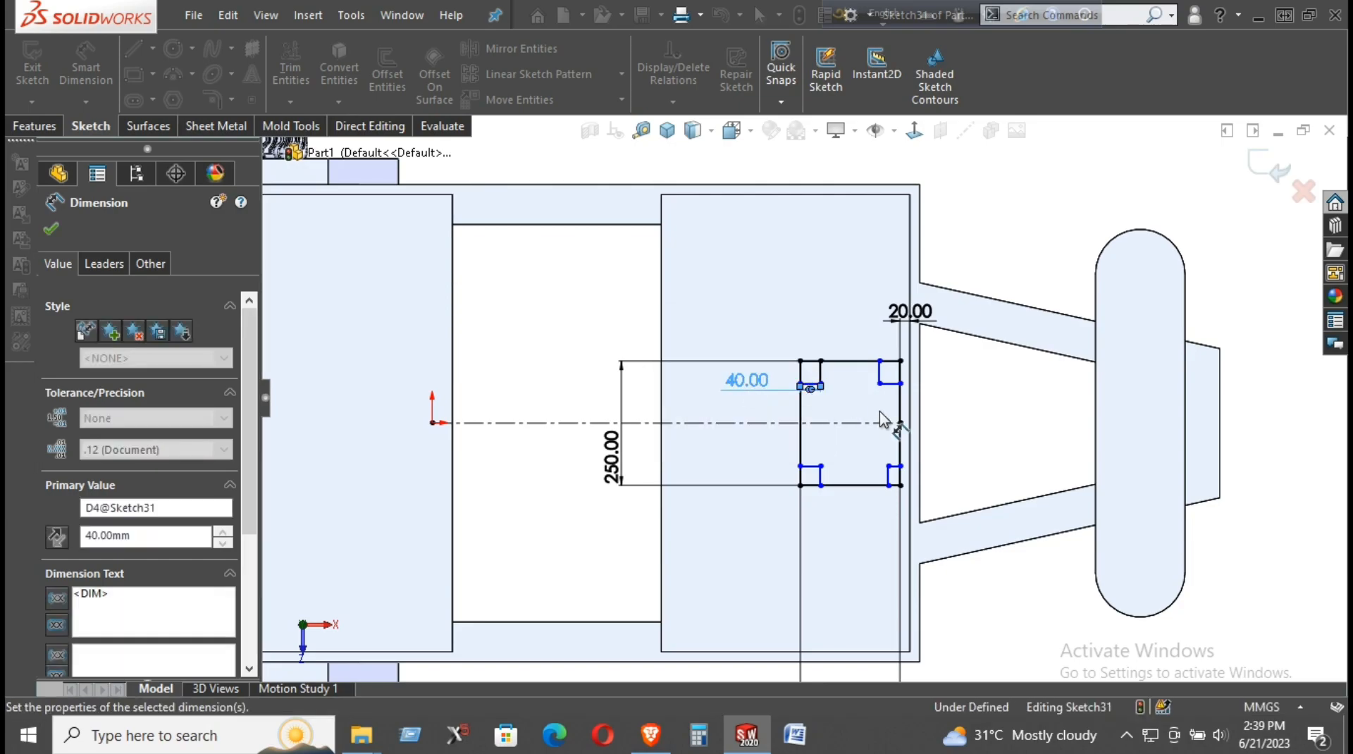
scroll(835, 389, "down", 2)
left_click(809, 363)
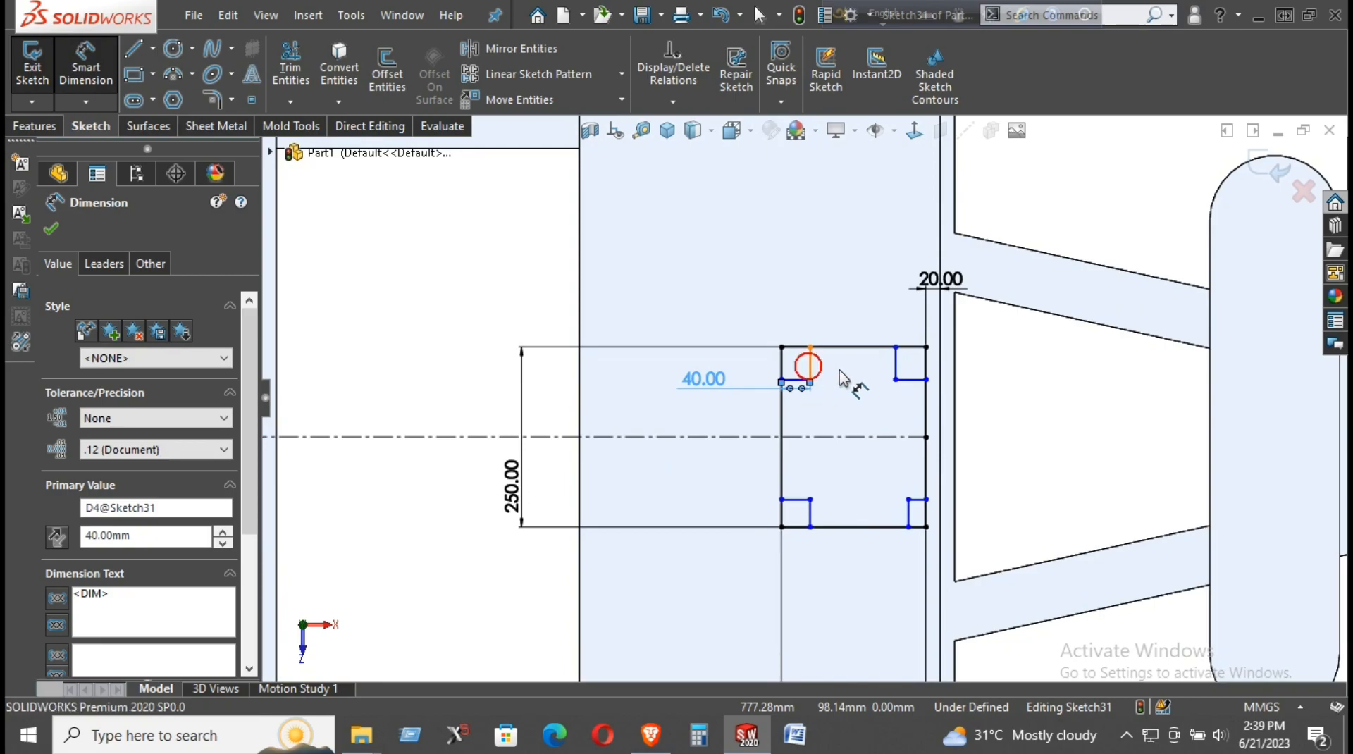
left_click(873, 370)
type("40")
key("Return")
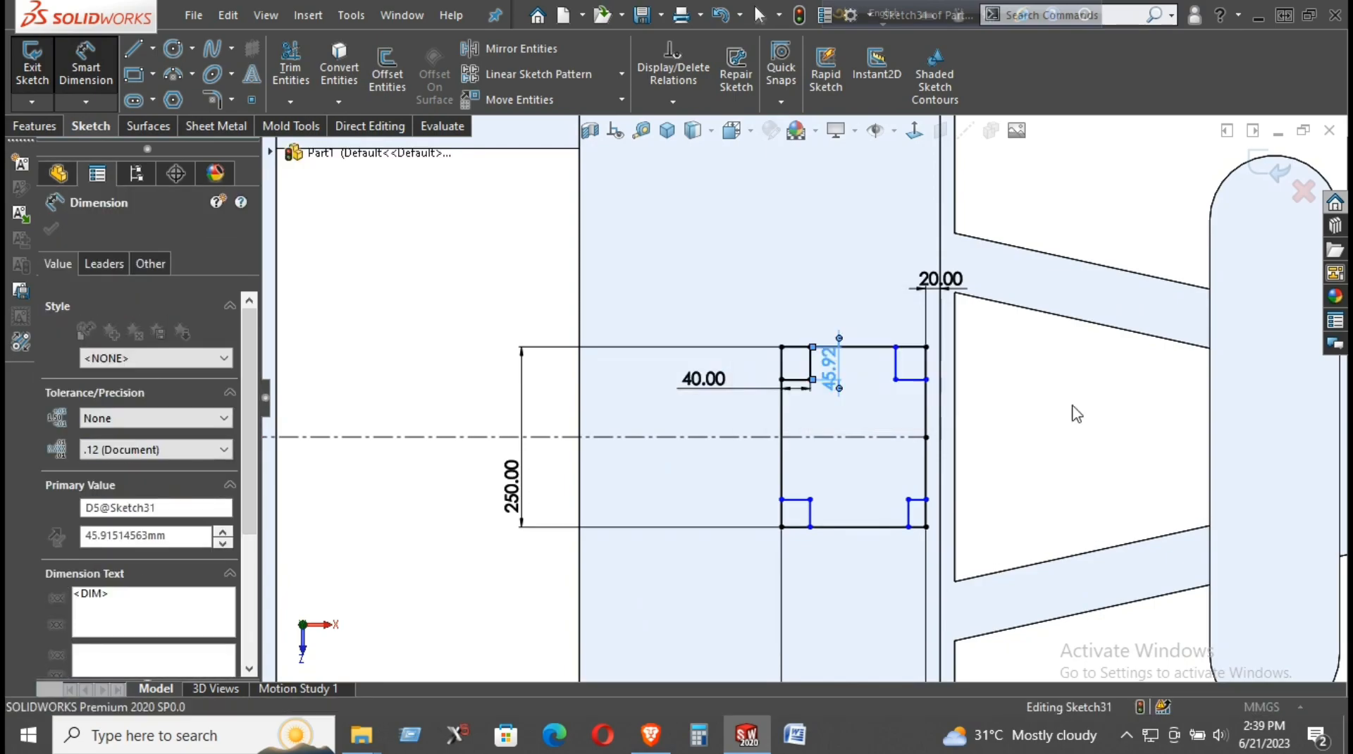
right_click(1042, 378)
left_click(1091, 441)
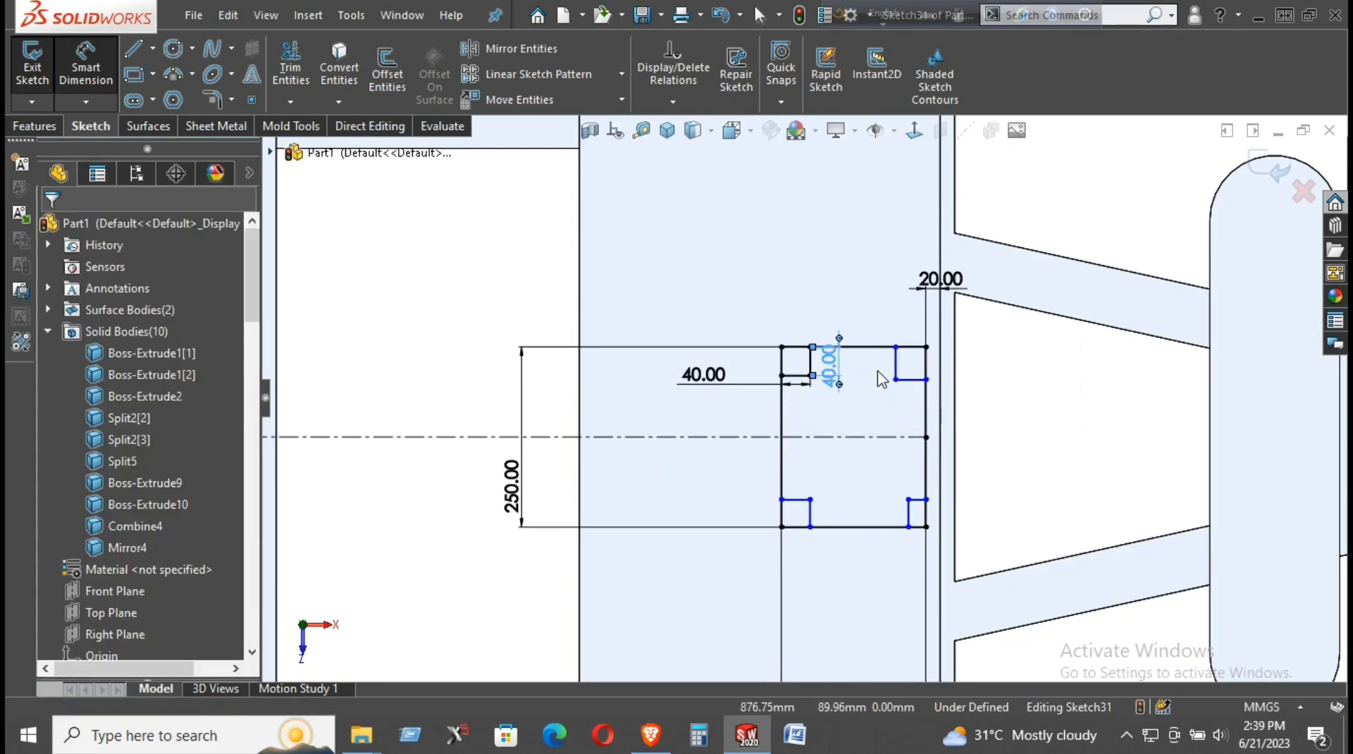
- Convert the four sides of the large 200 by 250 mm rectangle to construction geometry
left_click(868, 347)
left_click(945, 293)
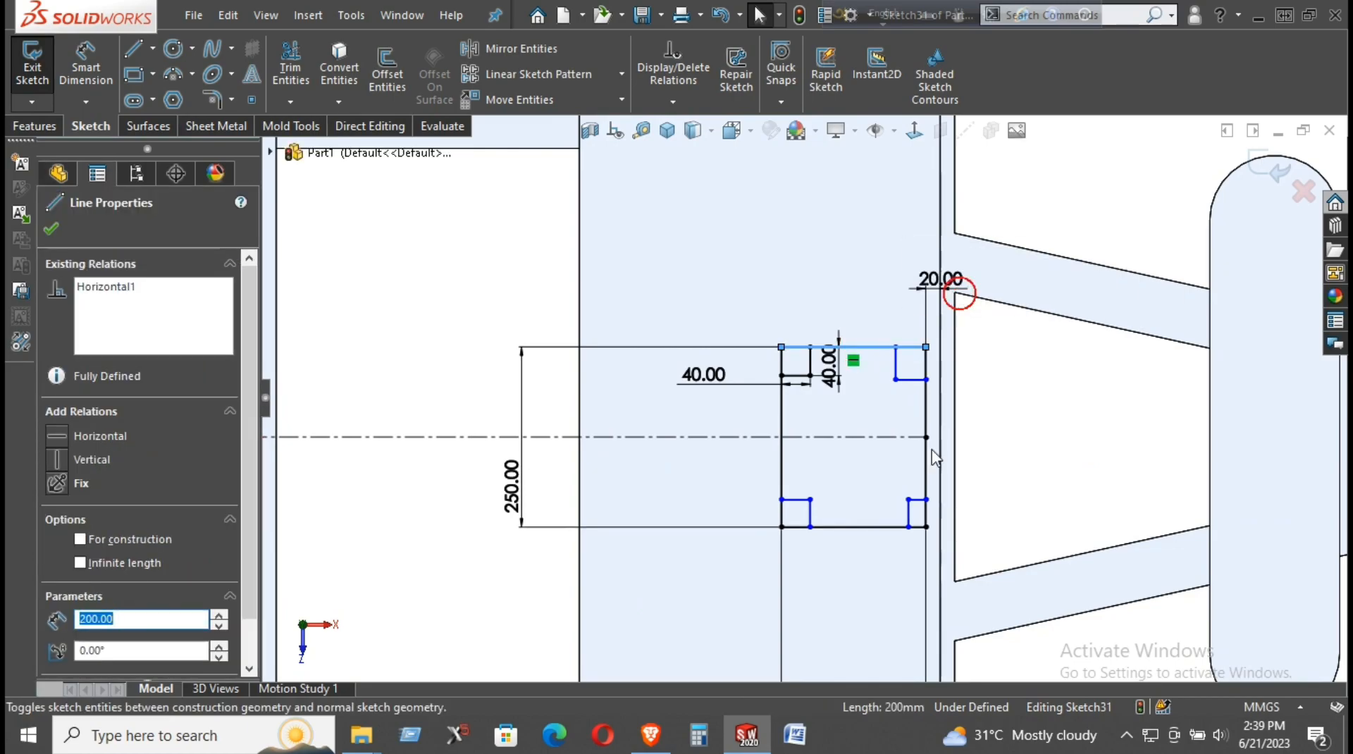
left_click(926, 413)
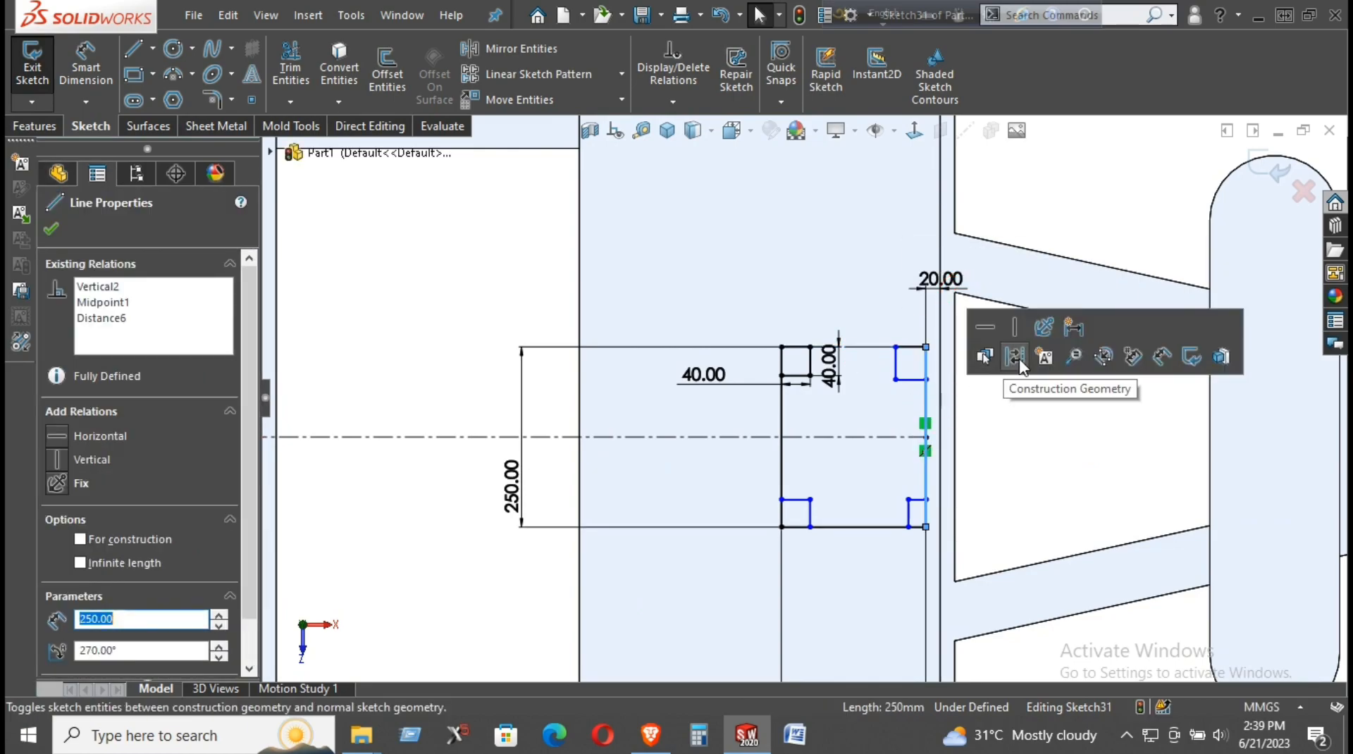
left_click(983, 358)
left_click(782, 423)
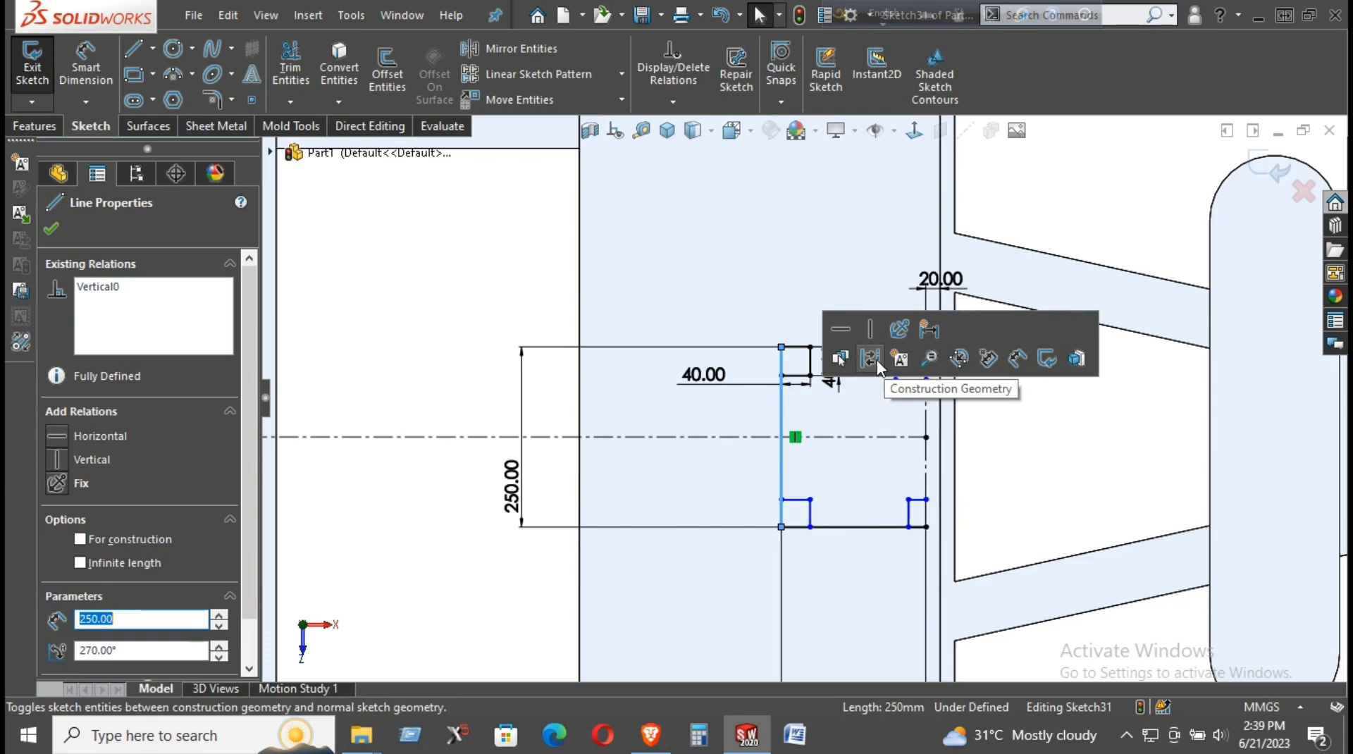
left_click(839, 358)
left_click(839, 528)
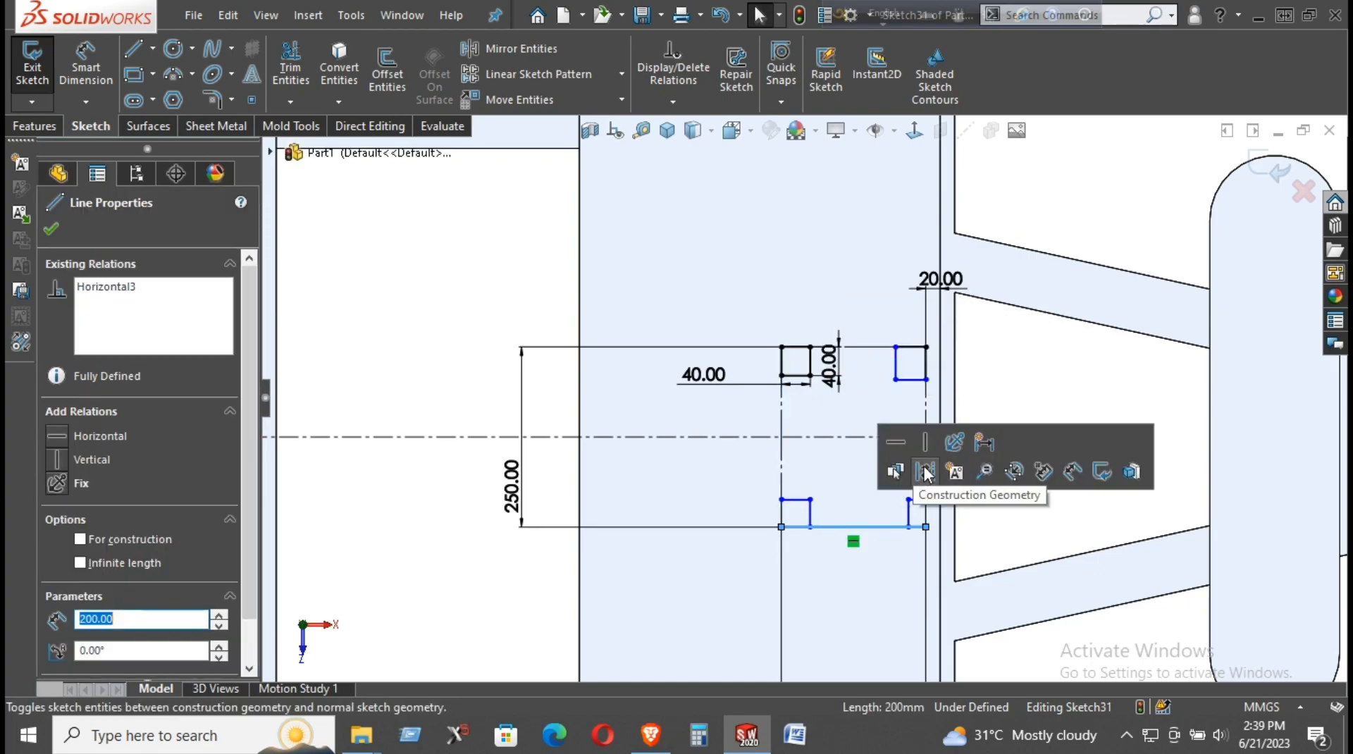
left_click(895, 467)
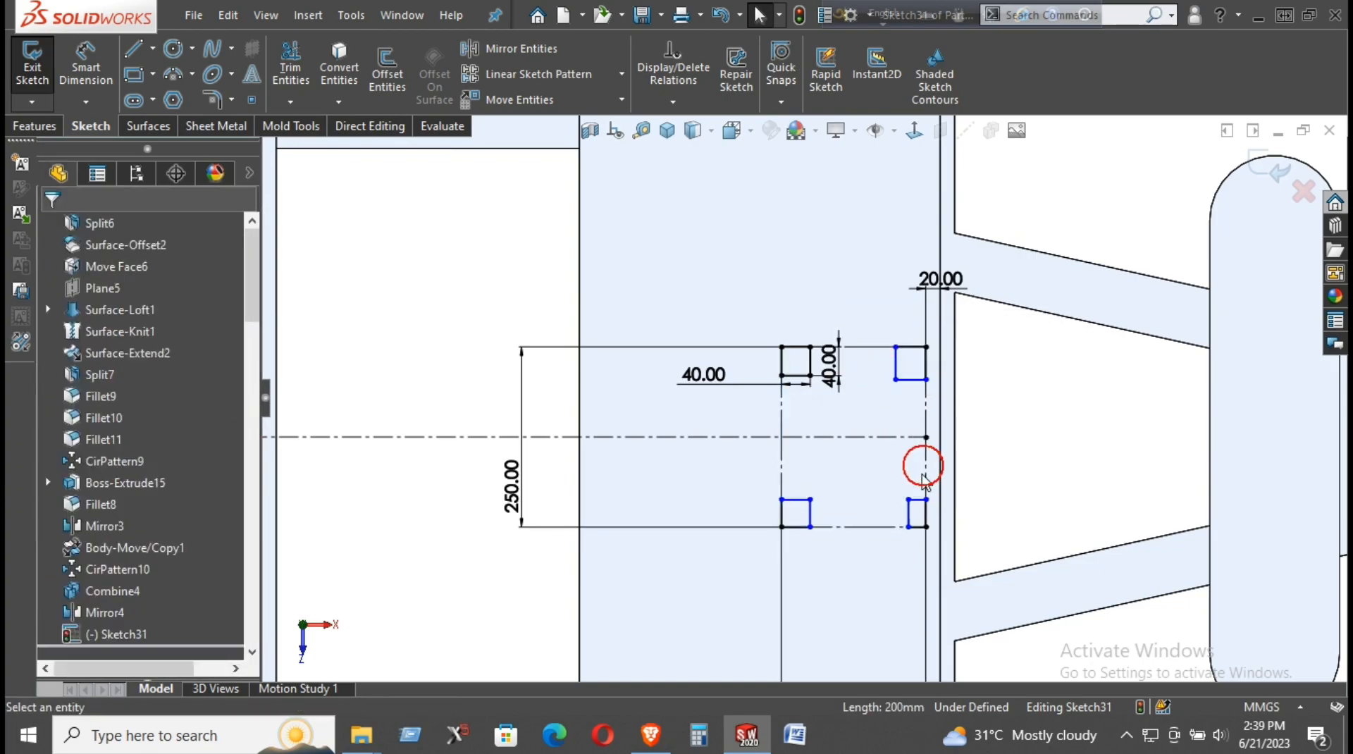
- Make the lower-left corner rectangle's width and height equal to those of the dimensioned upper-left square
left_click(802, 500)
left_click(797, 385, "ctrl")
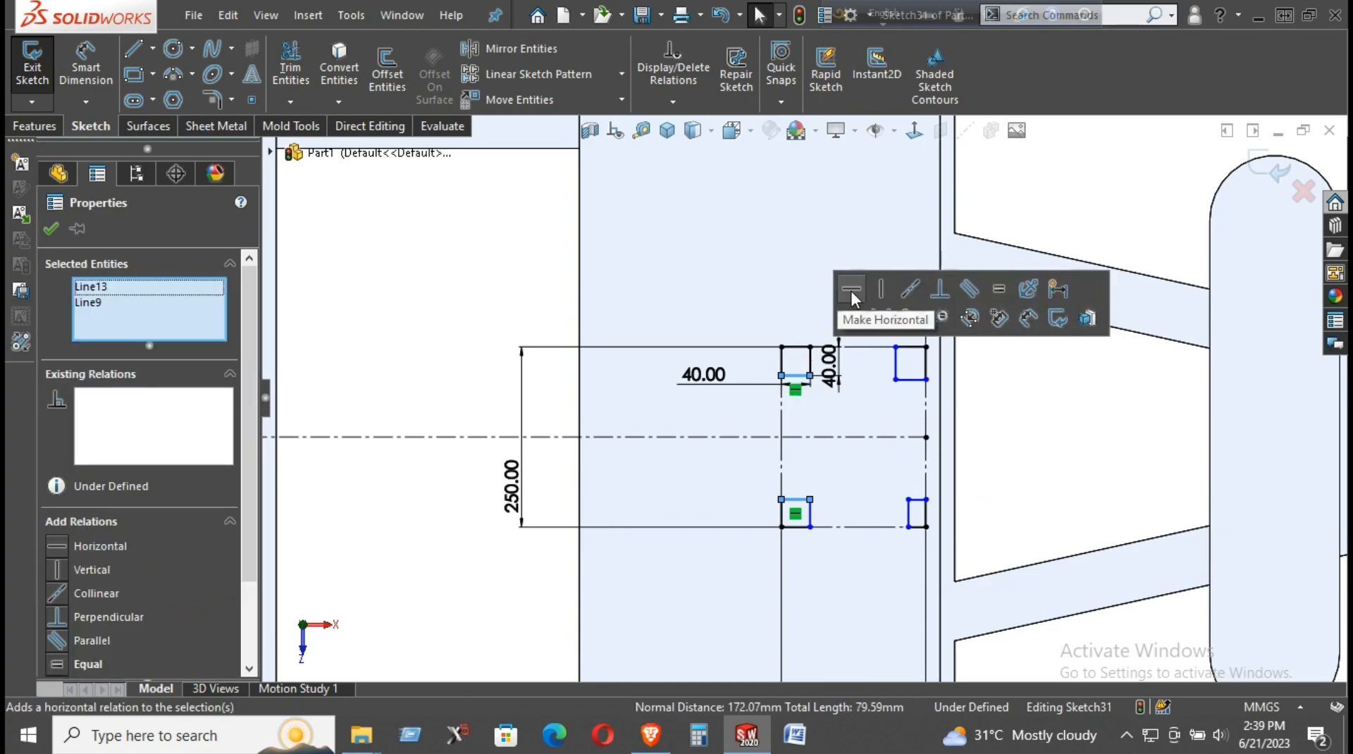
left_click(998, 300)
left_click(1030, 465)
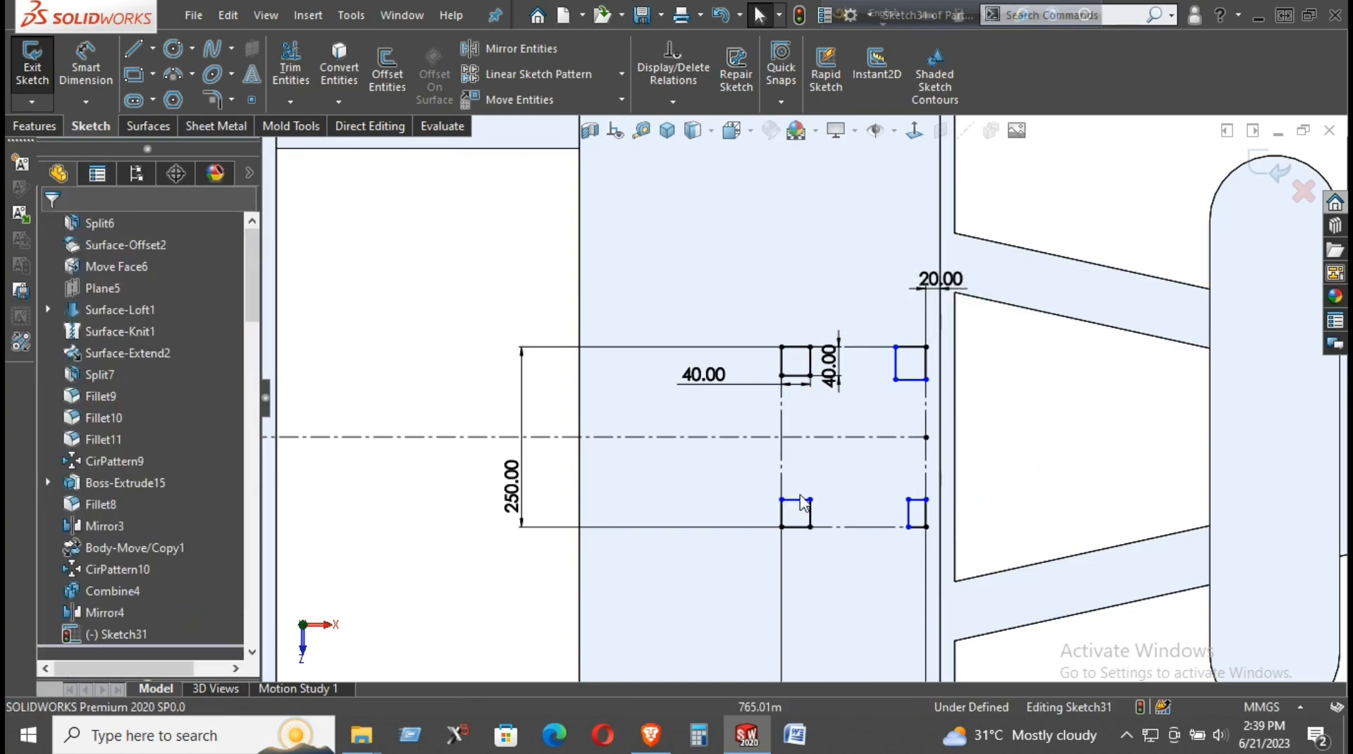
left_click(810, 506)
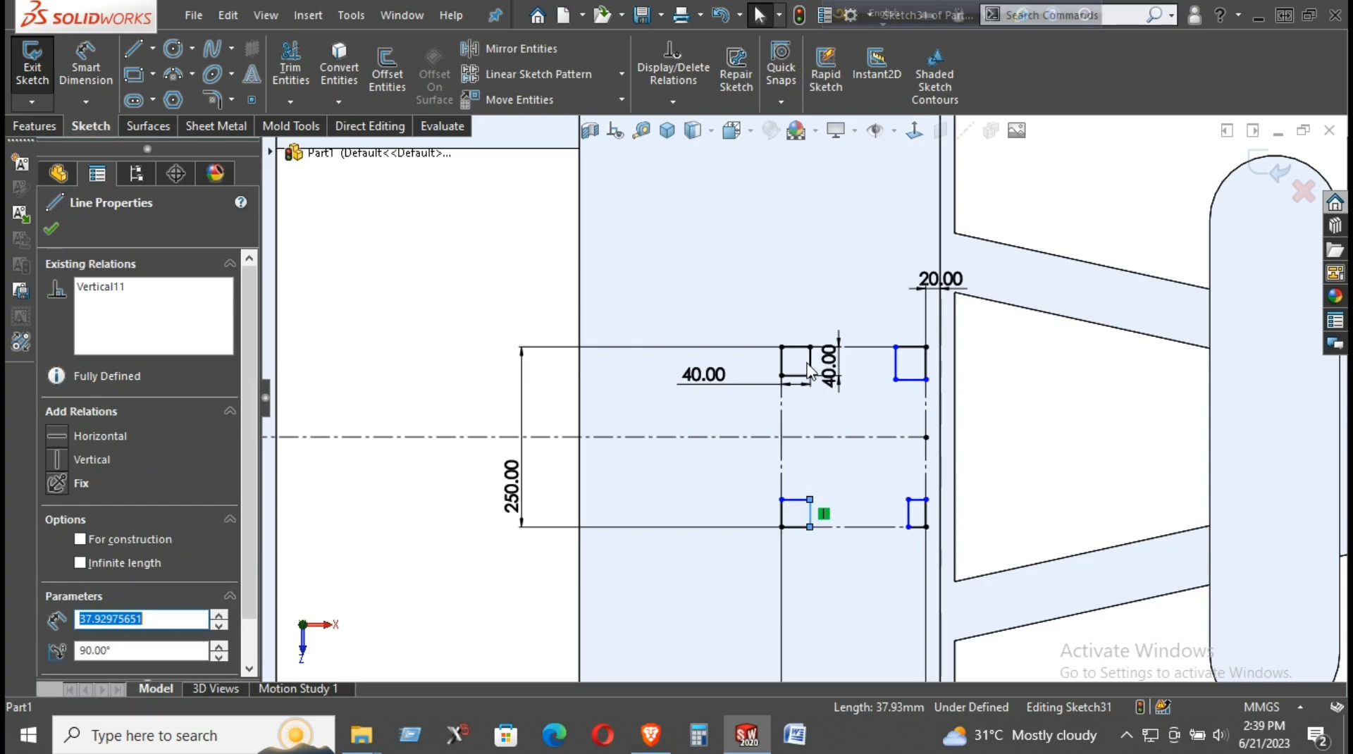
left_click(811, 363, "ctrl")
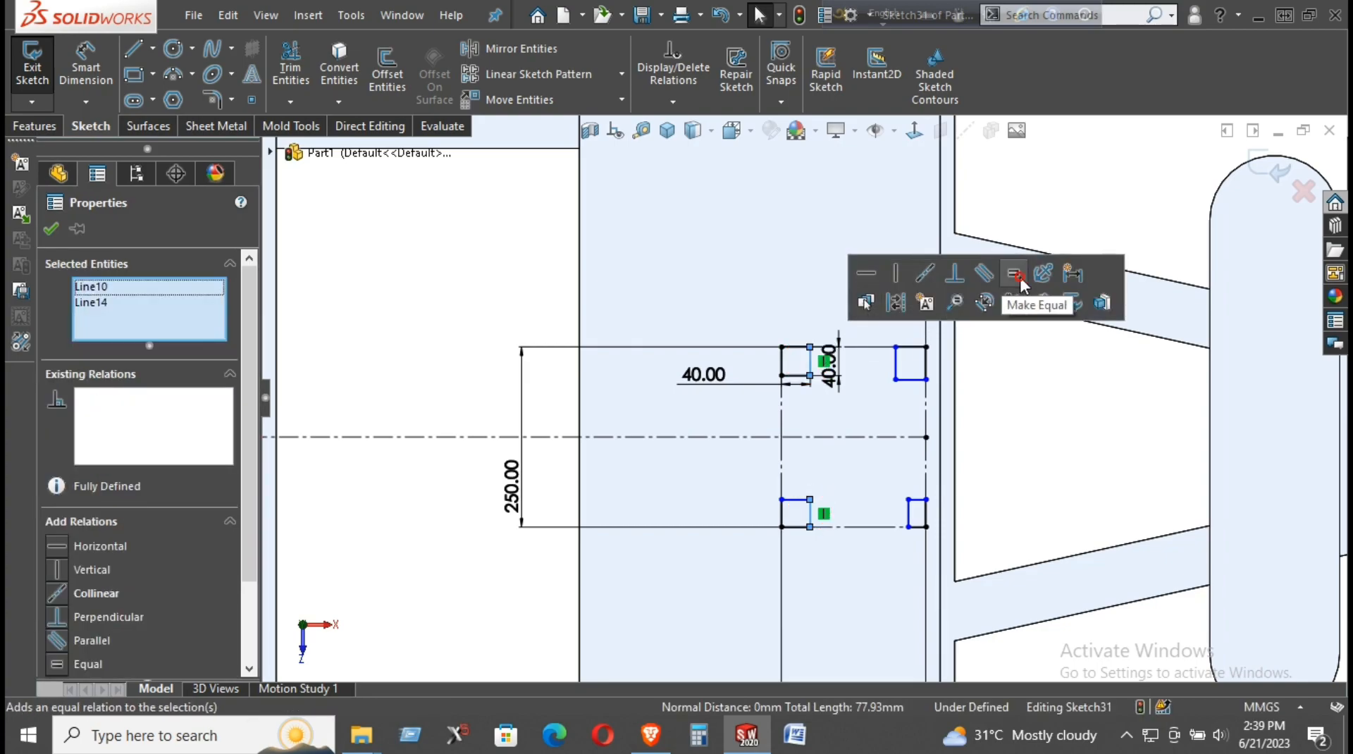
left_click(1072, 295)
left_click(1015, 461)
- Make the upper-right corner rectangle's height and width equal to those of the upper-left 40 mm square
left_click(895, 369)
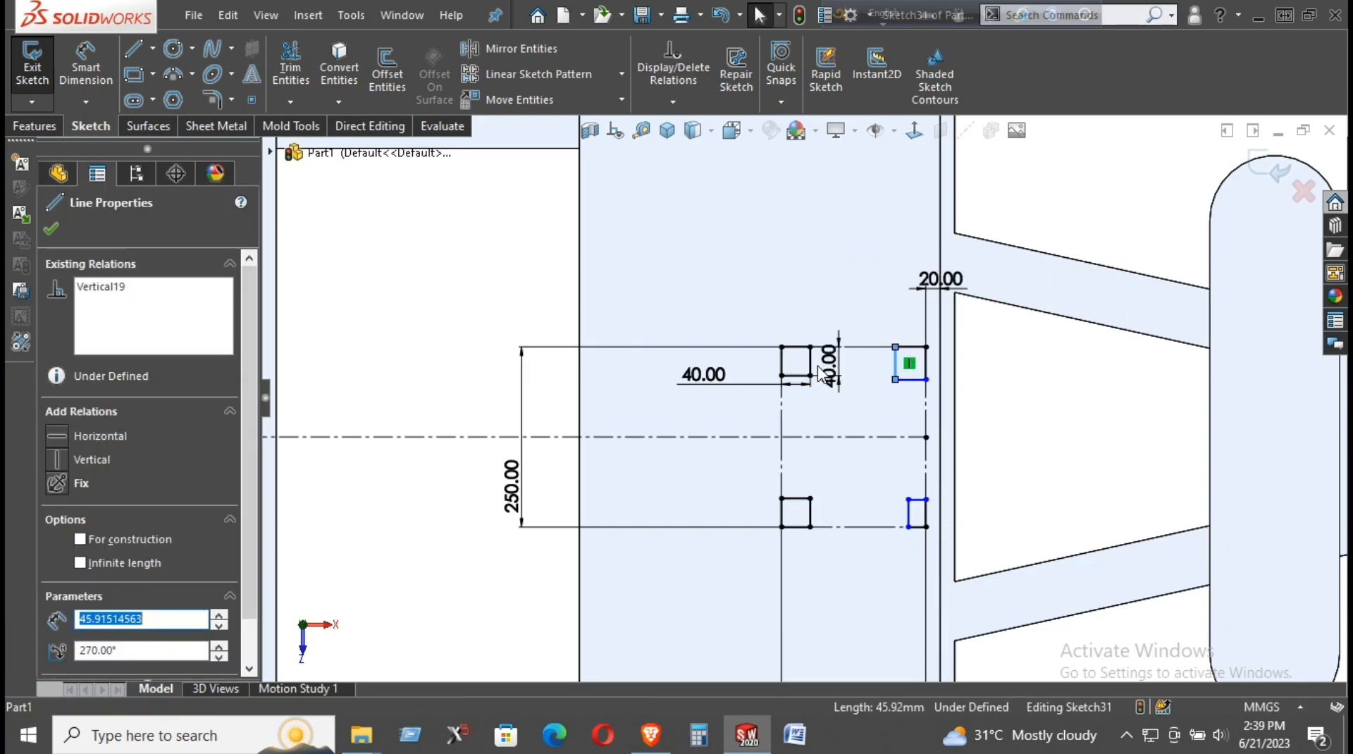
left_click(811, 363, "ctrl")
left_click(1012, 279)
left_click(991, 424)
left_click(909, 376)
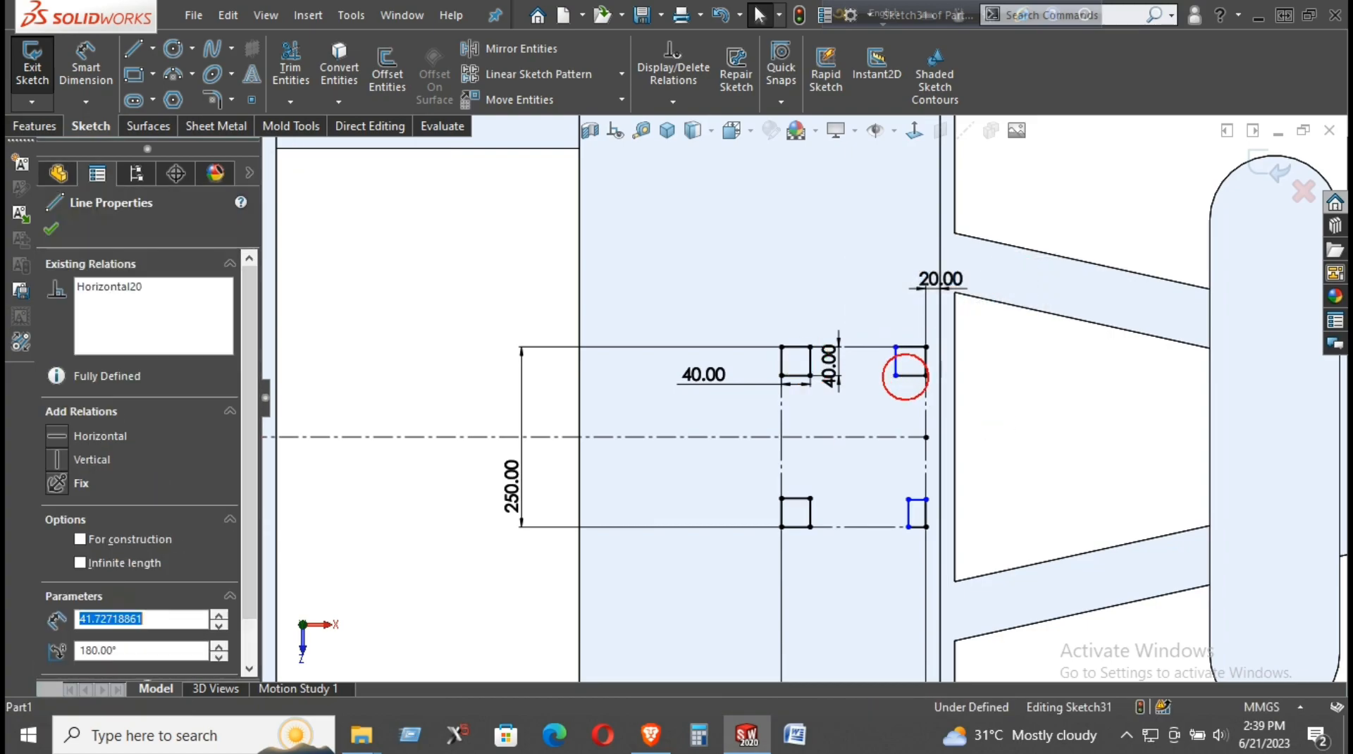
left_click(796, 375, "ctrl")
left_click(996, 289)
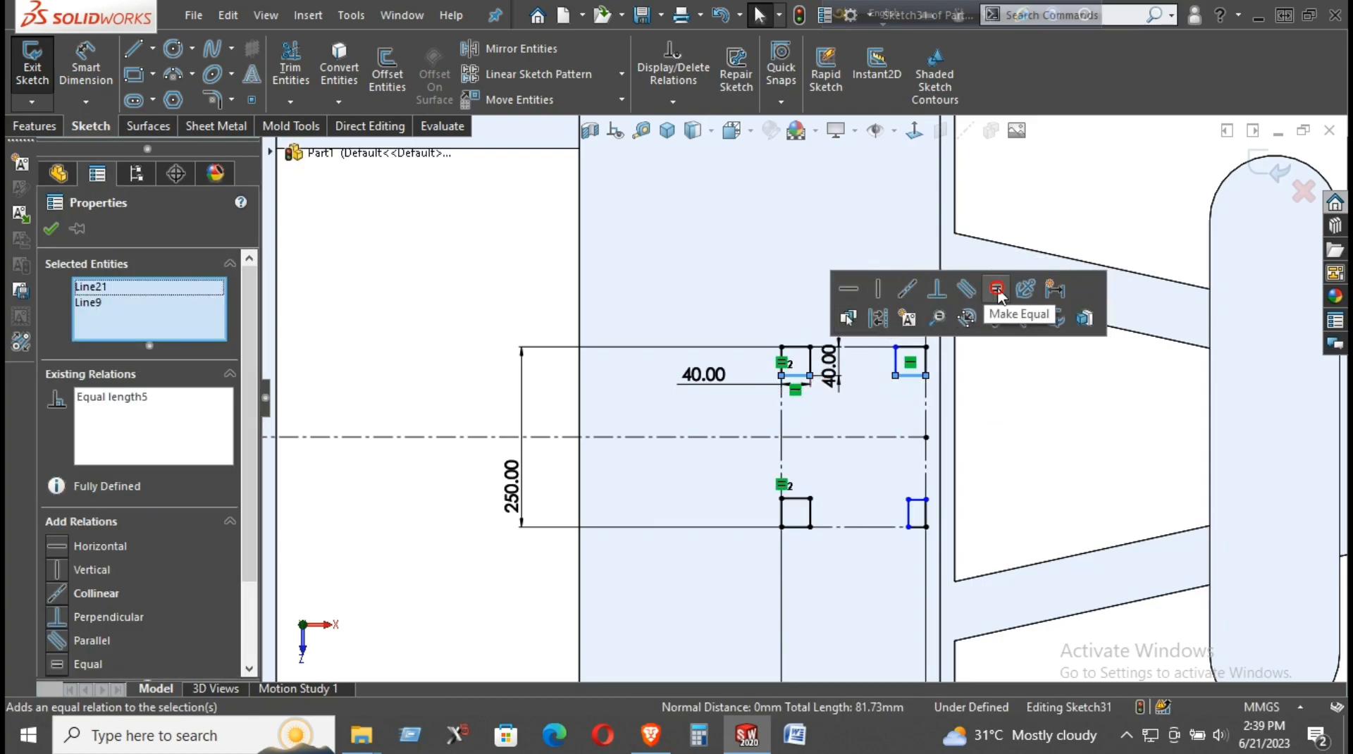
left_click(985, 459)
- Make the lower-right corner rectangle's width and height equal to those of the lower-left square
left_click(916, 500)
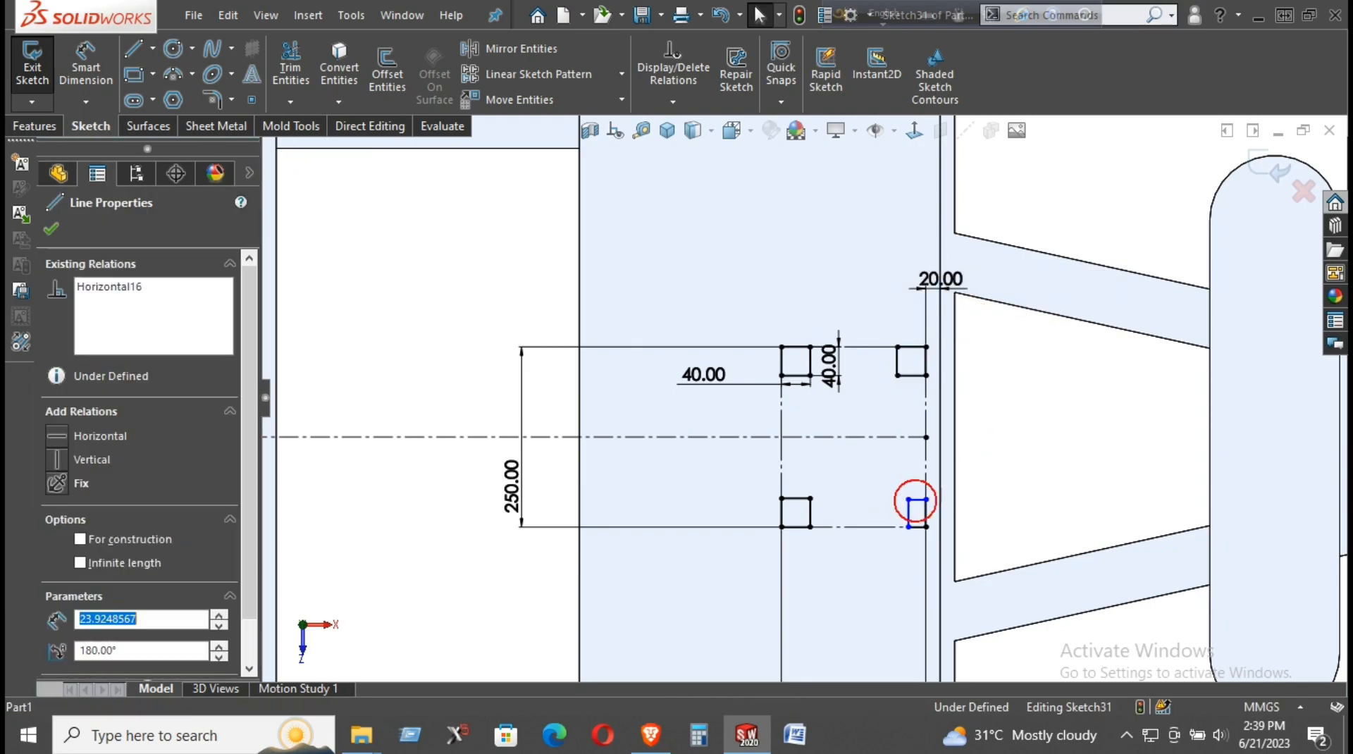
left_click(796, 499, "ctrl")
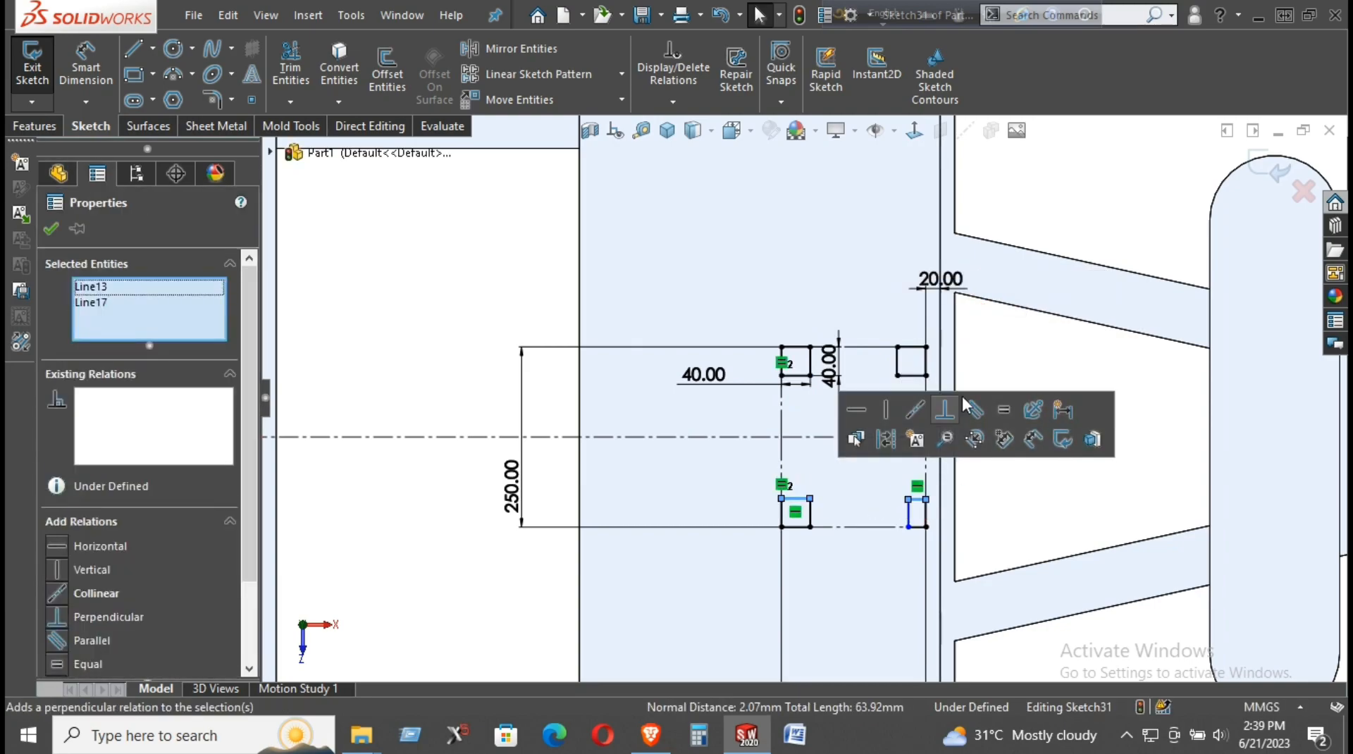
left_click(1004, 409)
left_click(1003, 502)
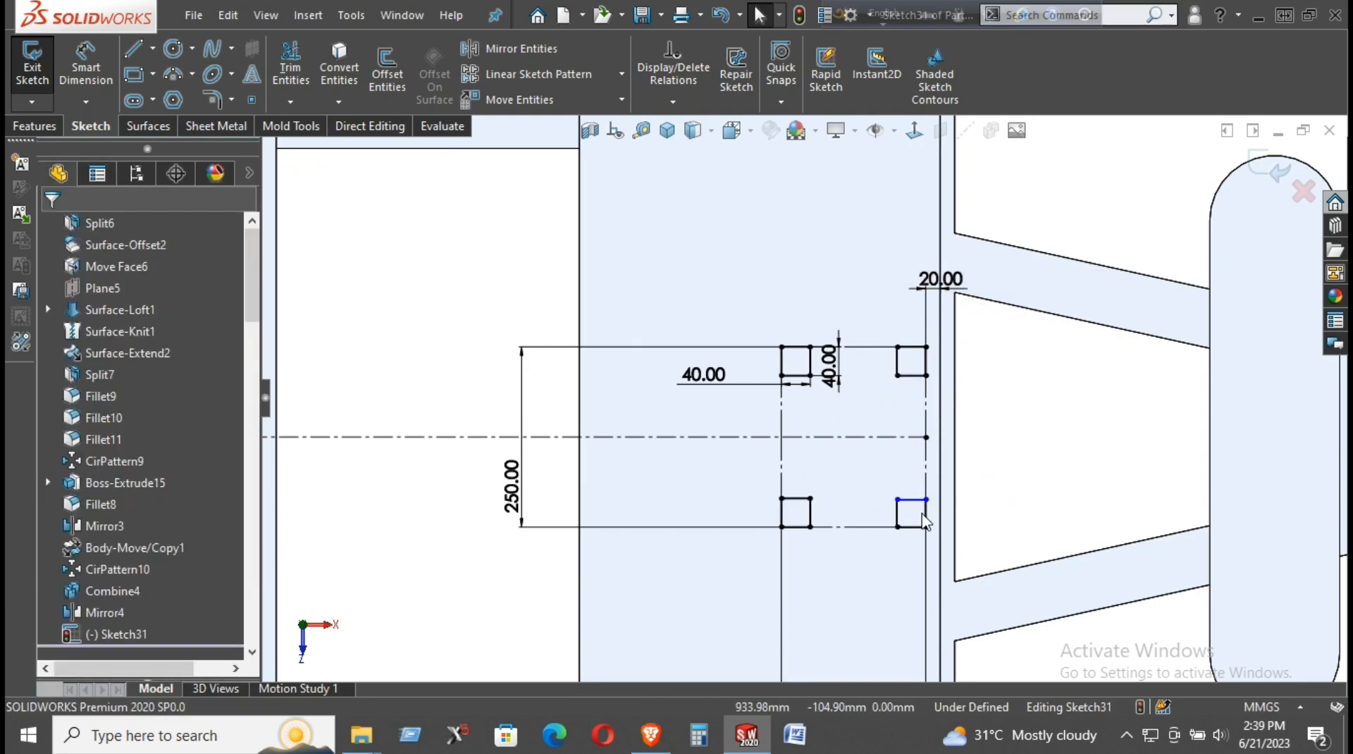
left_click(810, 513, "ctrl")
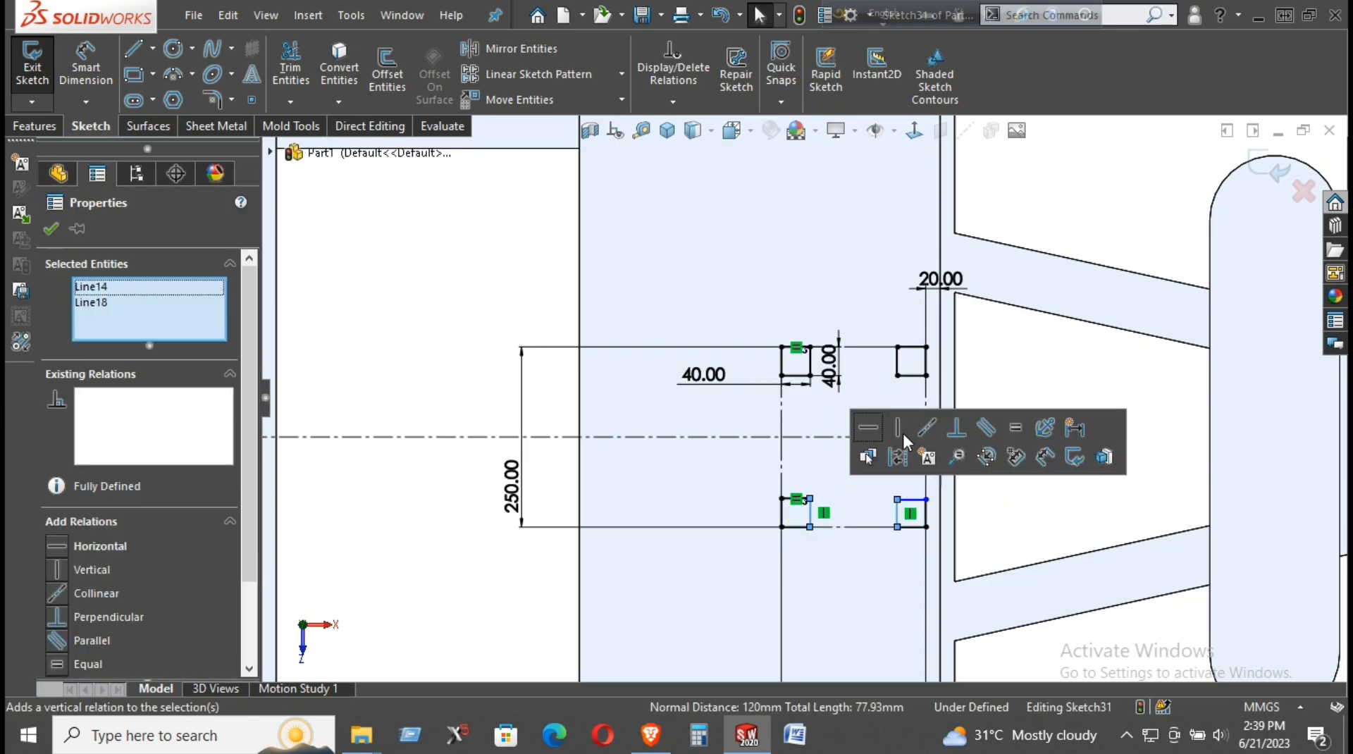
left_click(1029, 427)
left_click(1022, 507)
- Start a blind boss extrusion of the four corner squares, trying depths of 1000 mm and 500 mm
middle_click_drag(1021, 507, 1011, 350)
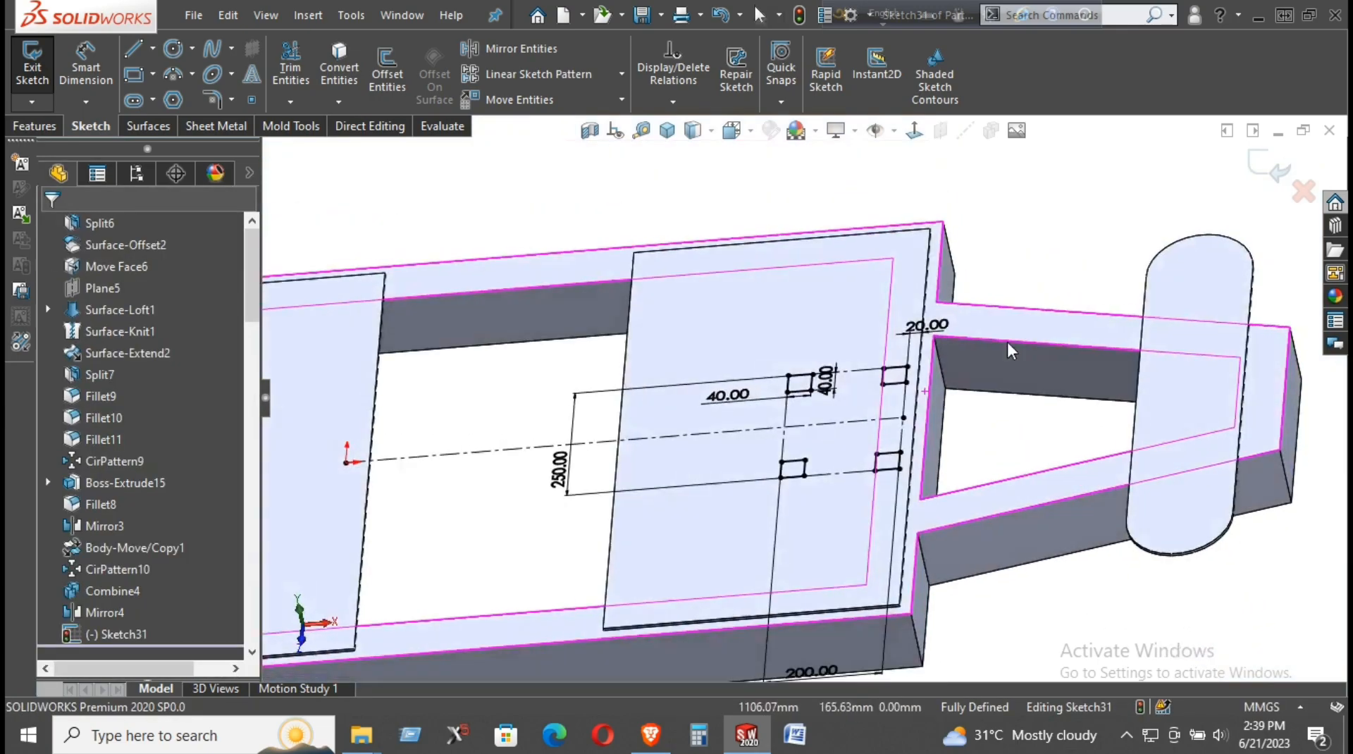
left_click(35, 126)
left_click(43, 68)
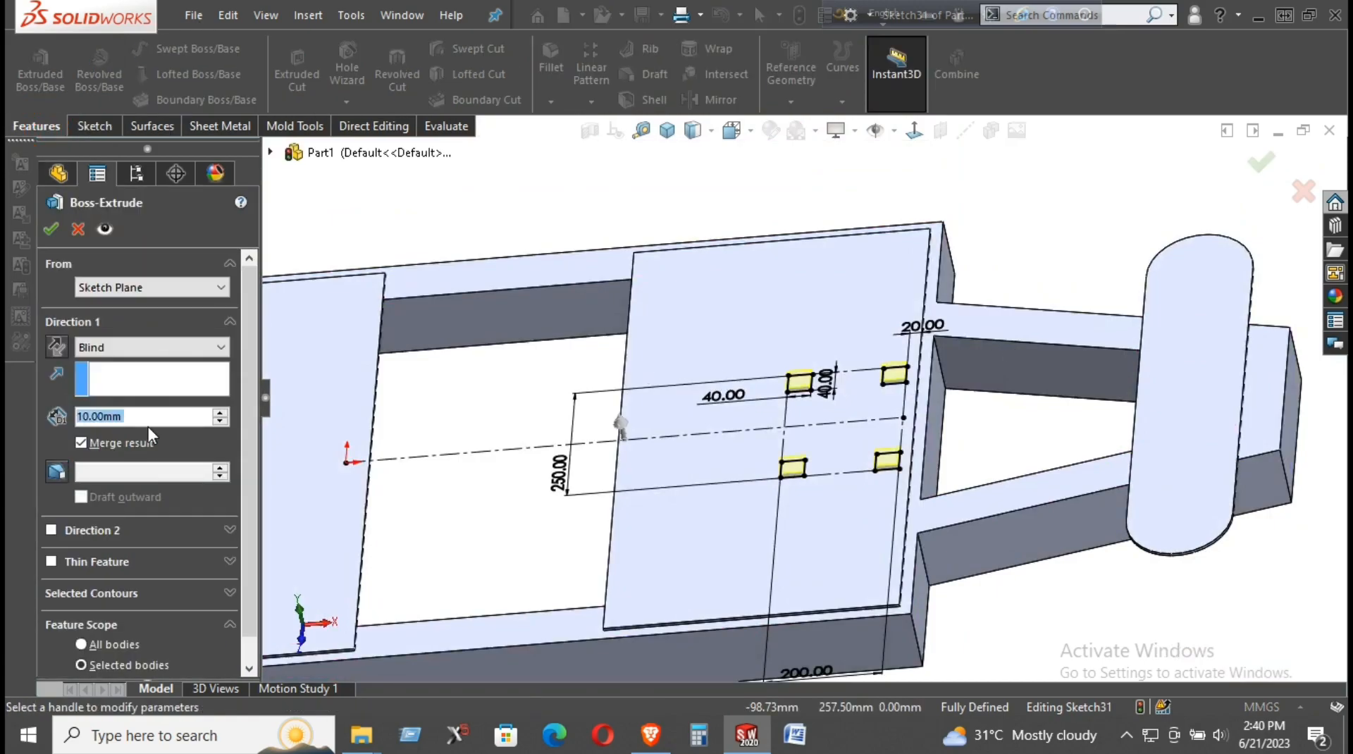
type("1000")
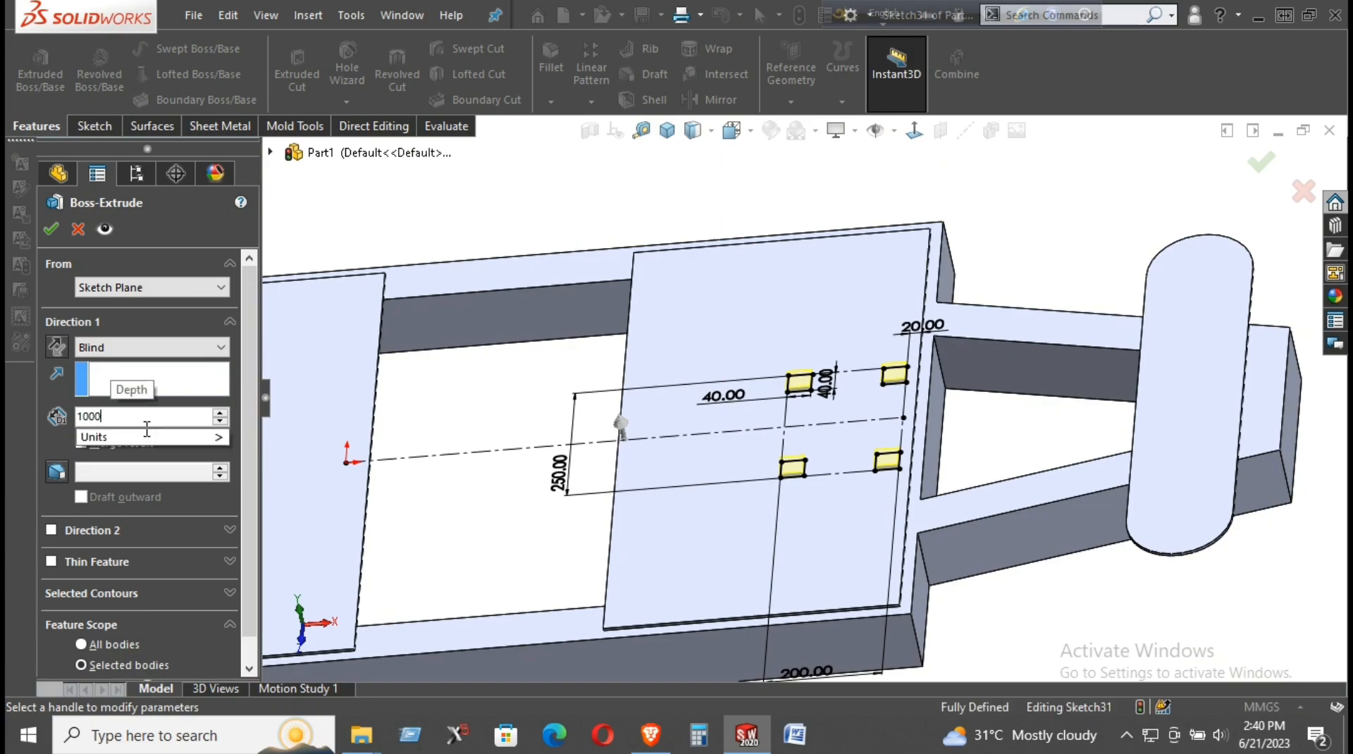
key("Return")
scroll(975, 487, "up", 5)
middle_click_drag(960, 405, 940, 343)
middle_click_drag(728, 337, 363, 430)
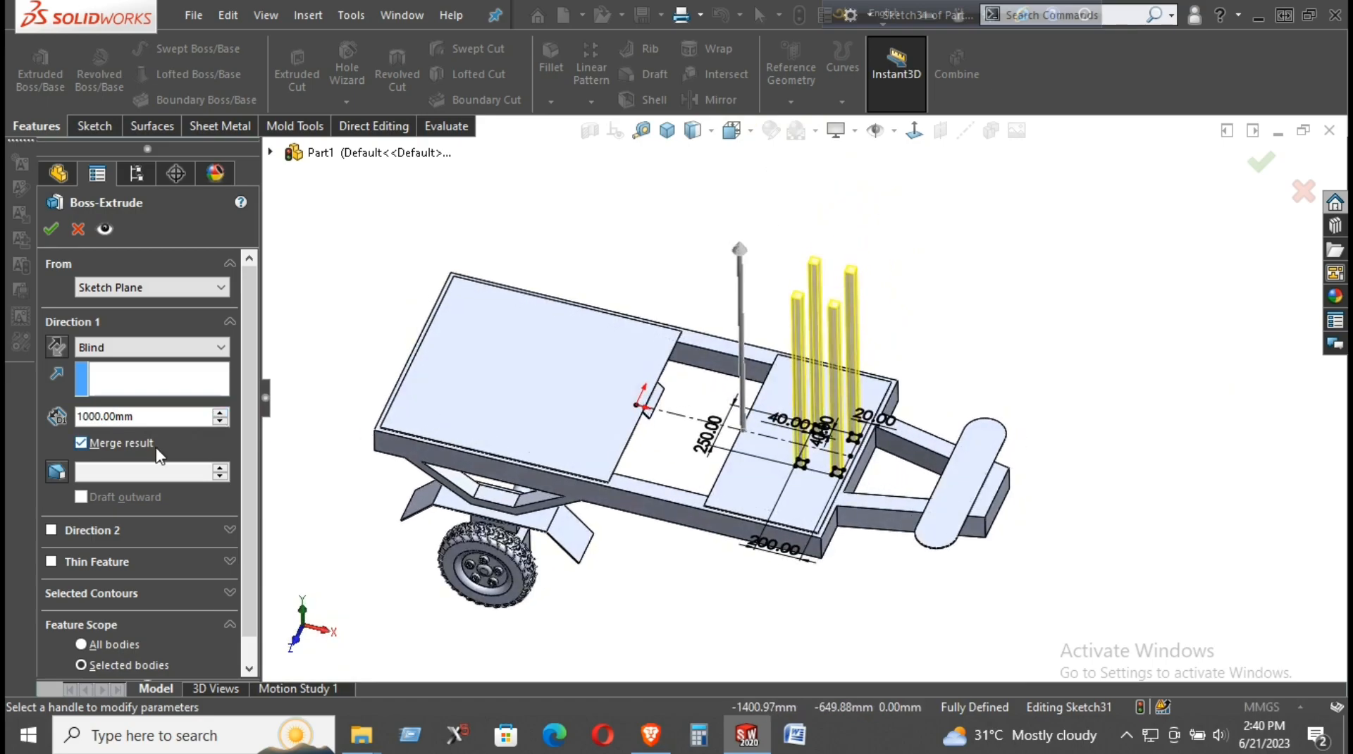
type("500")
key("Return")
middle_click_drag(846, 365, 871, 310)
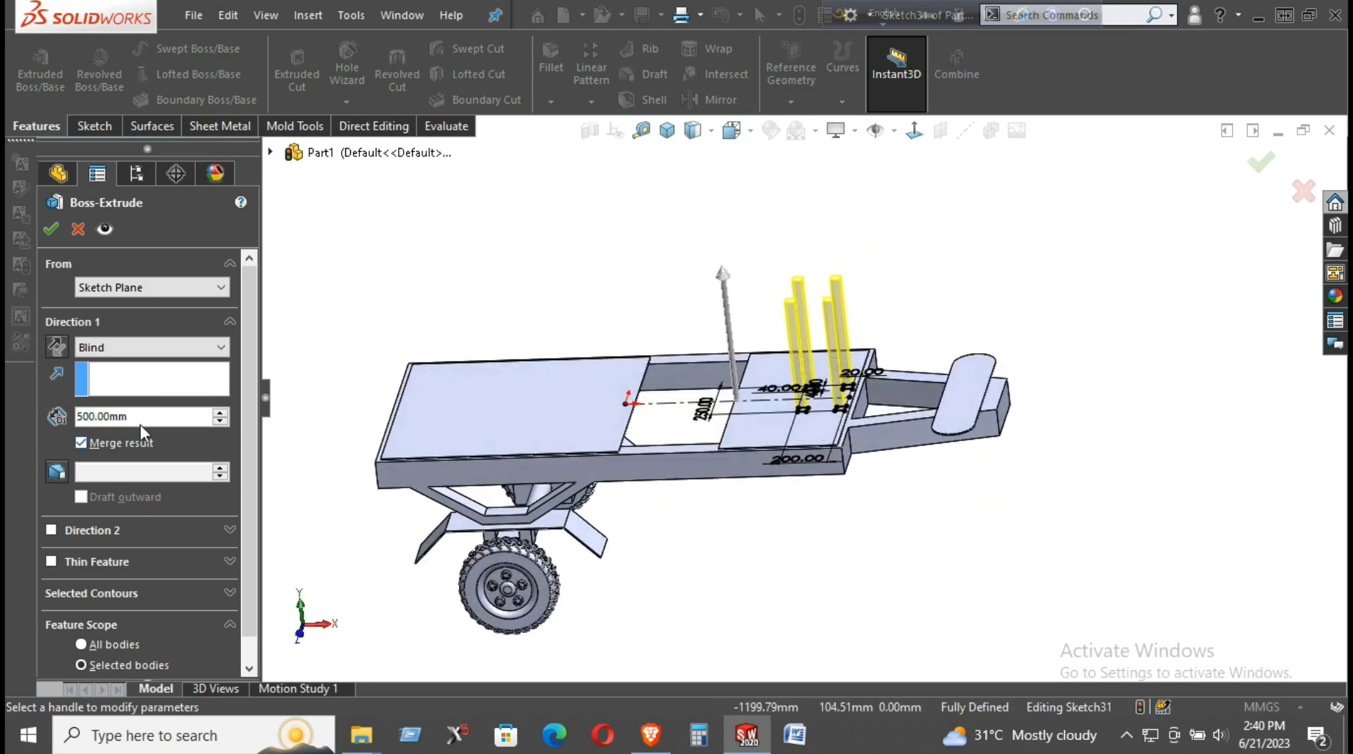
- Set the depth of the four legs to 300 mm and complete the extrusion
type("3")
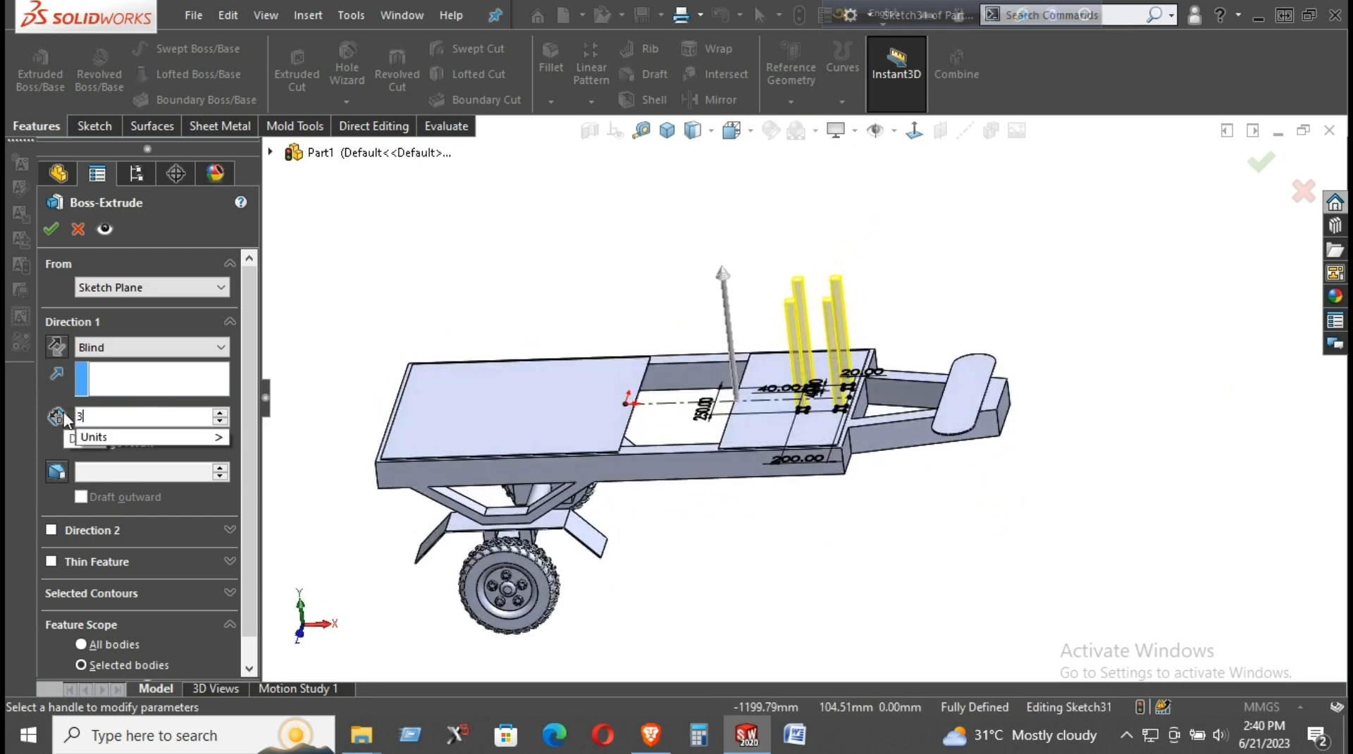
type("00")
key("Return")
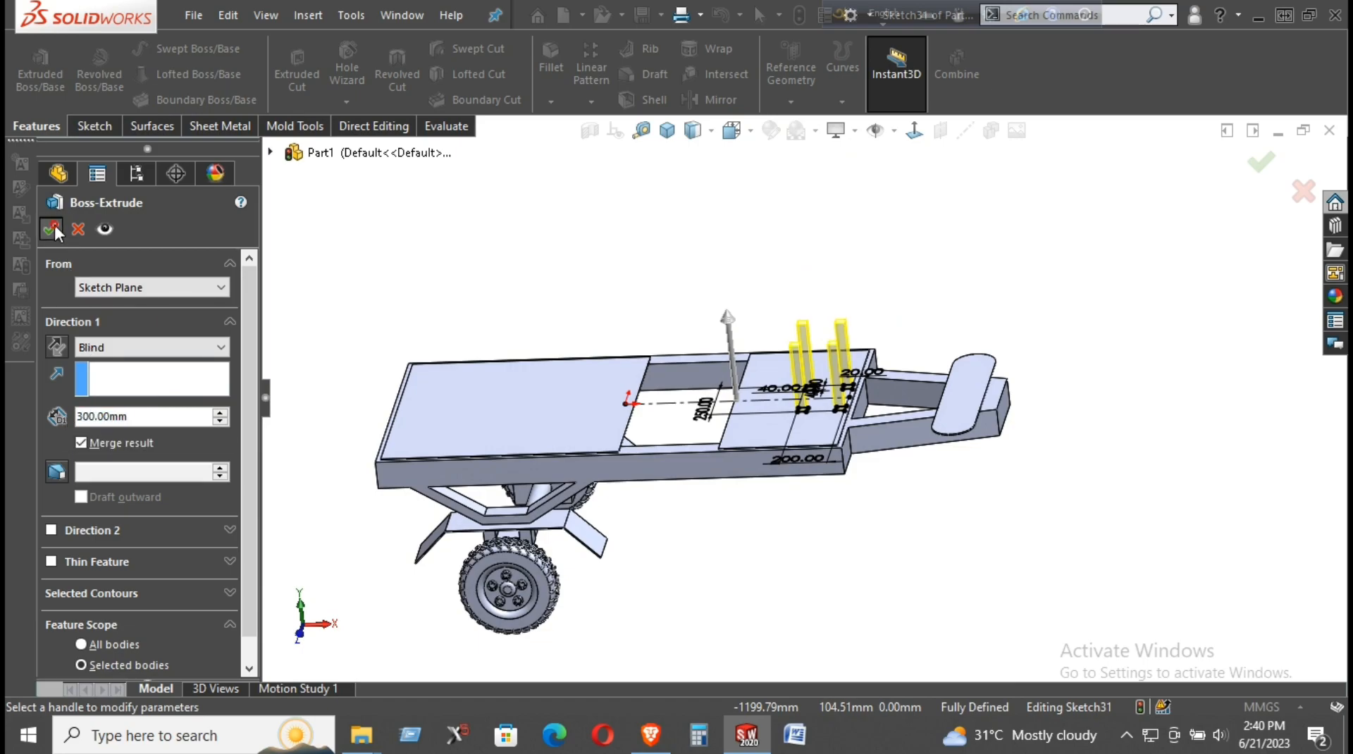
left_click(51, 229)
- Sketch a corner rectangle about 363 by 389 mm around all four legs, on the upper-left leg's top face viewed straight on
middle_click_drag(924, 536, 942, 595)
scroll(865, 332, "down", 5)
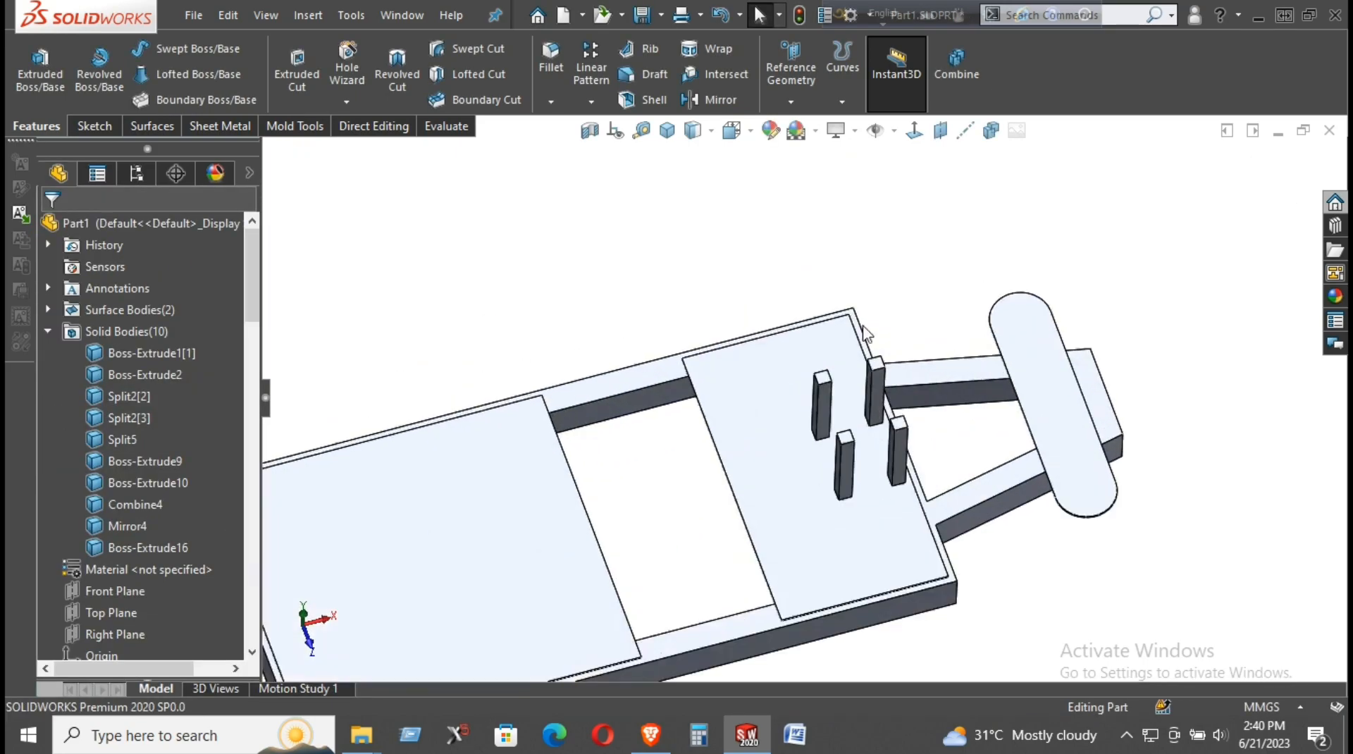
right_click(824, 386)
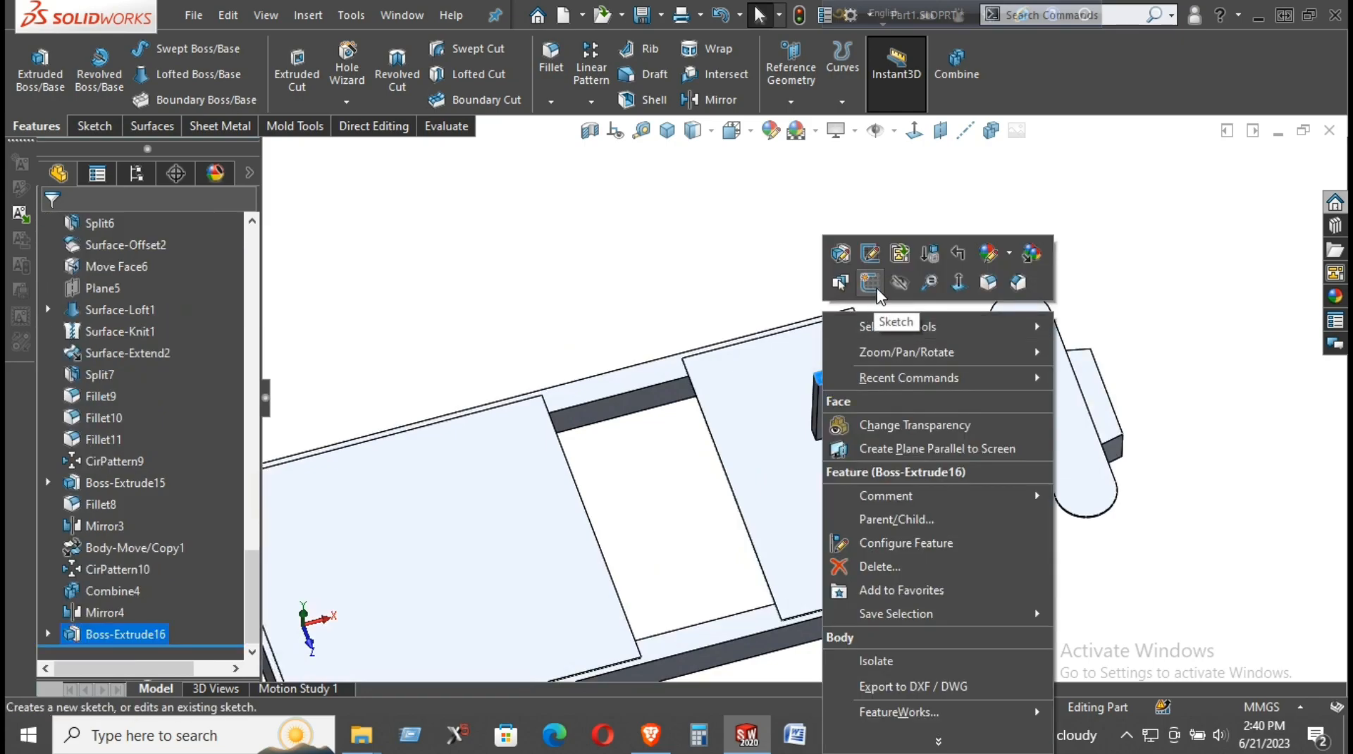
left_click(872, 284)
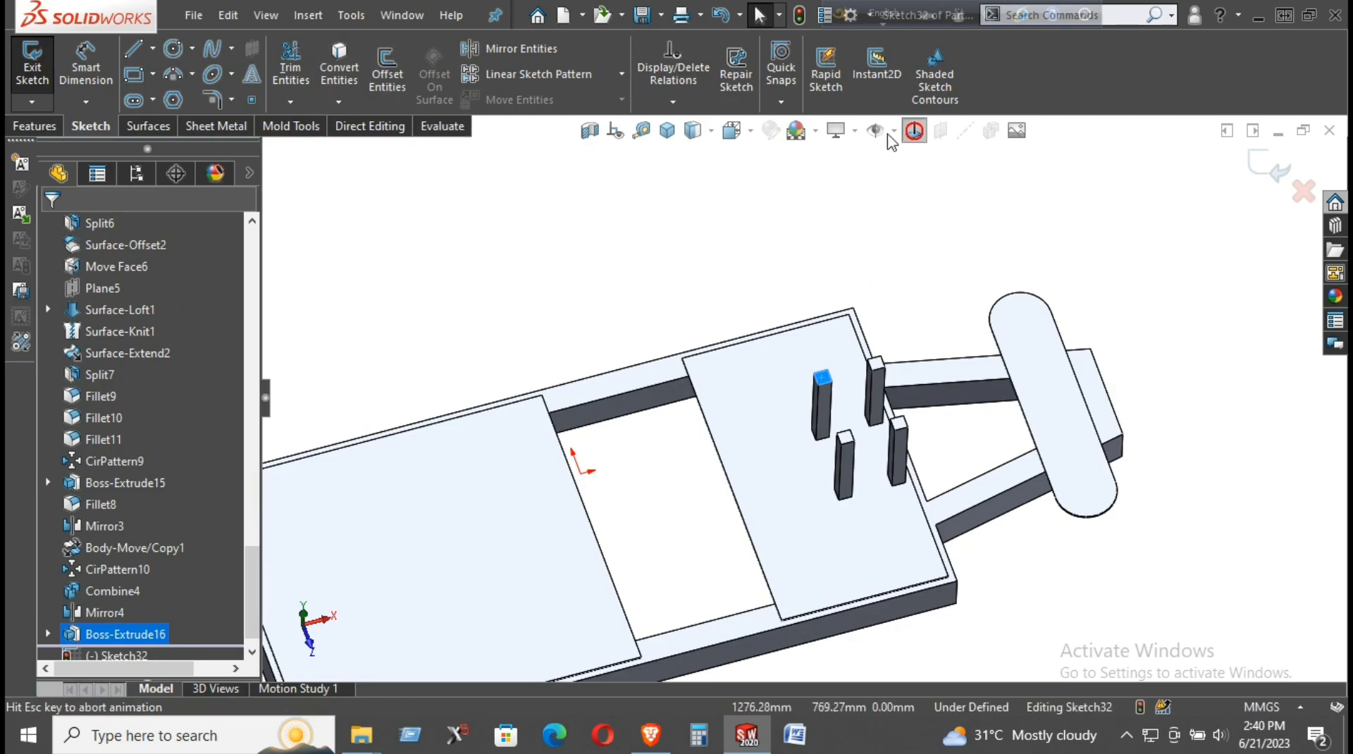
left_click(914, 130)
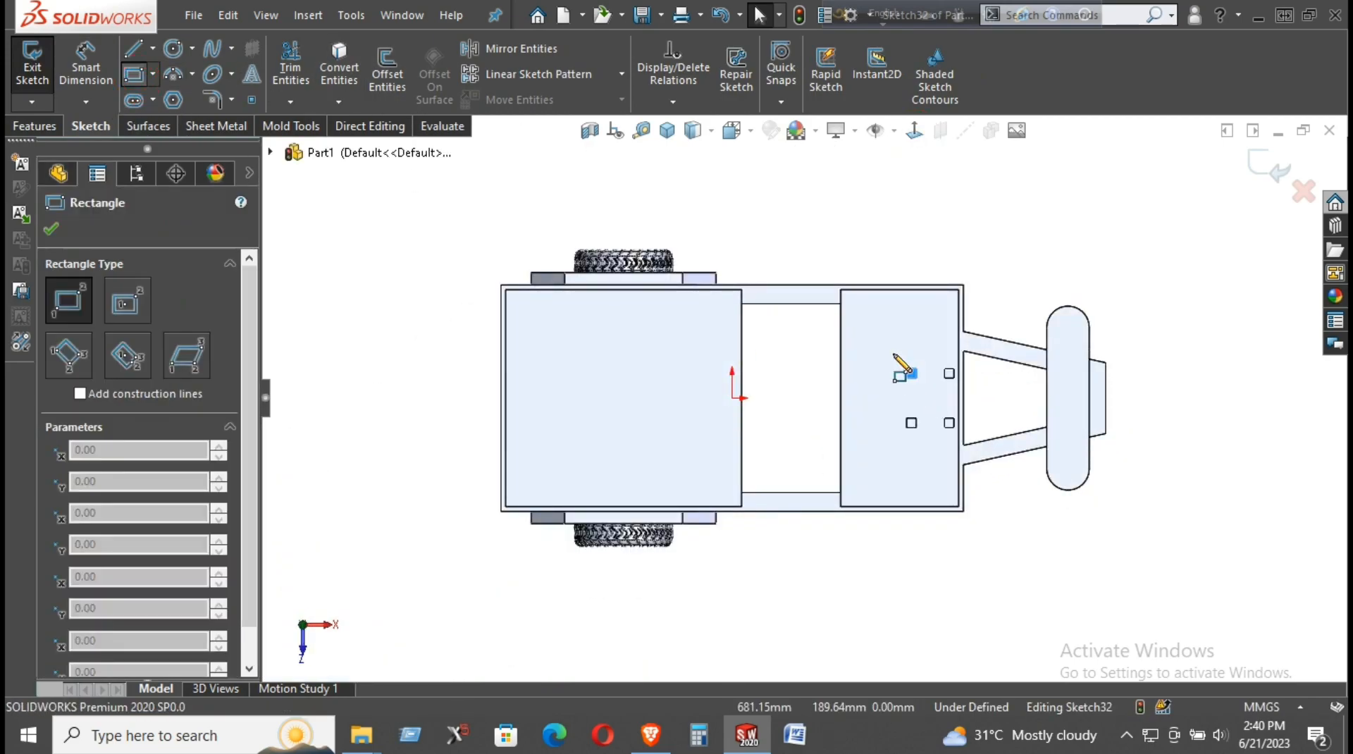
left_click(888, 351)
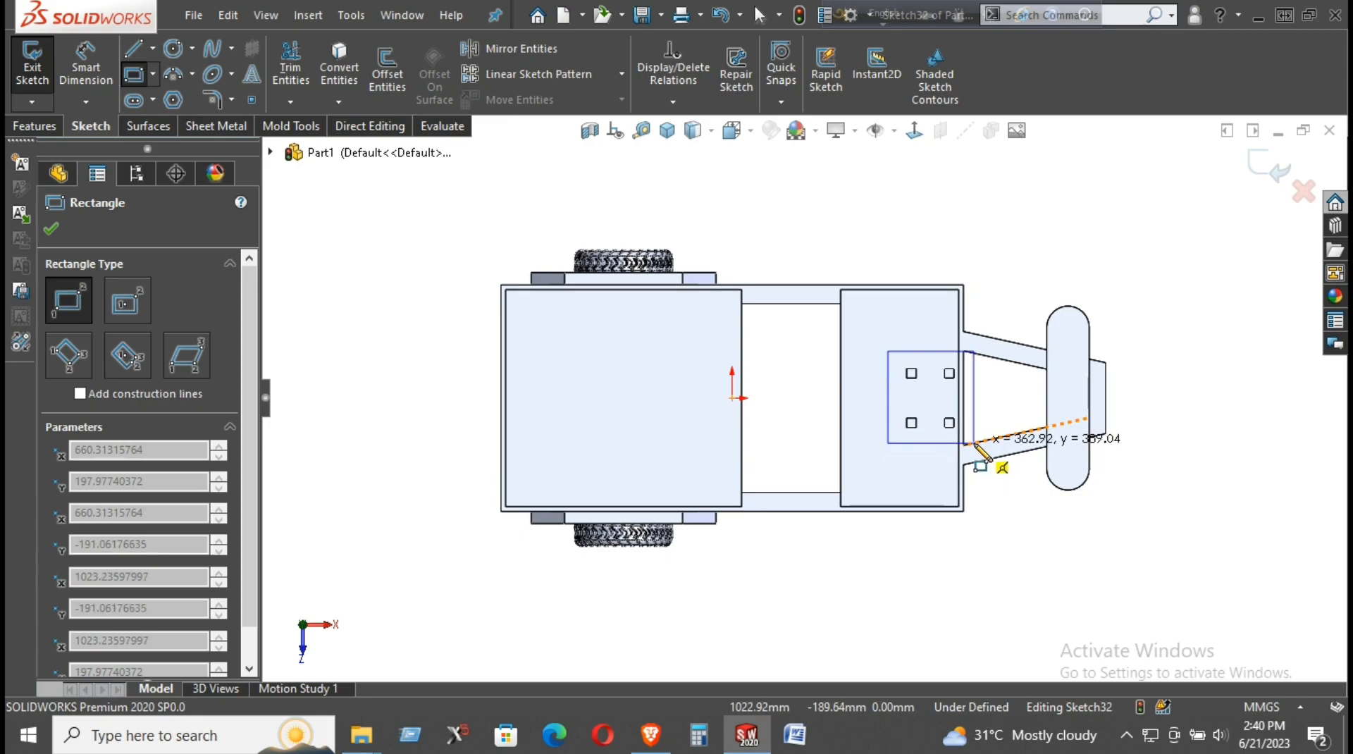
left_click(974, 444)
right_click(1004, 520)
left_click(1041, 536)
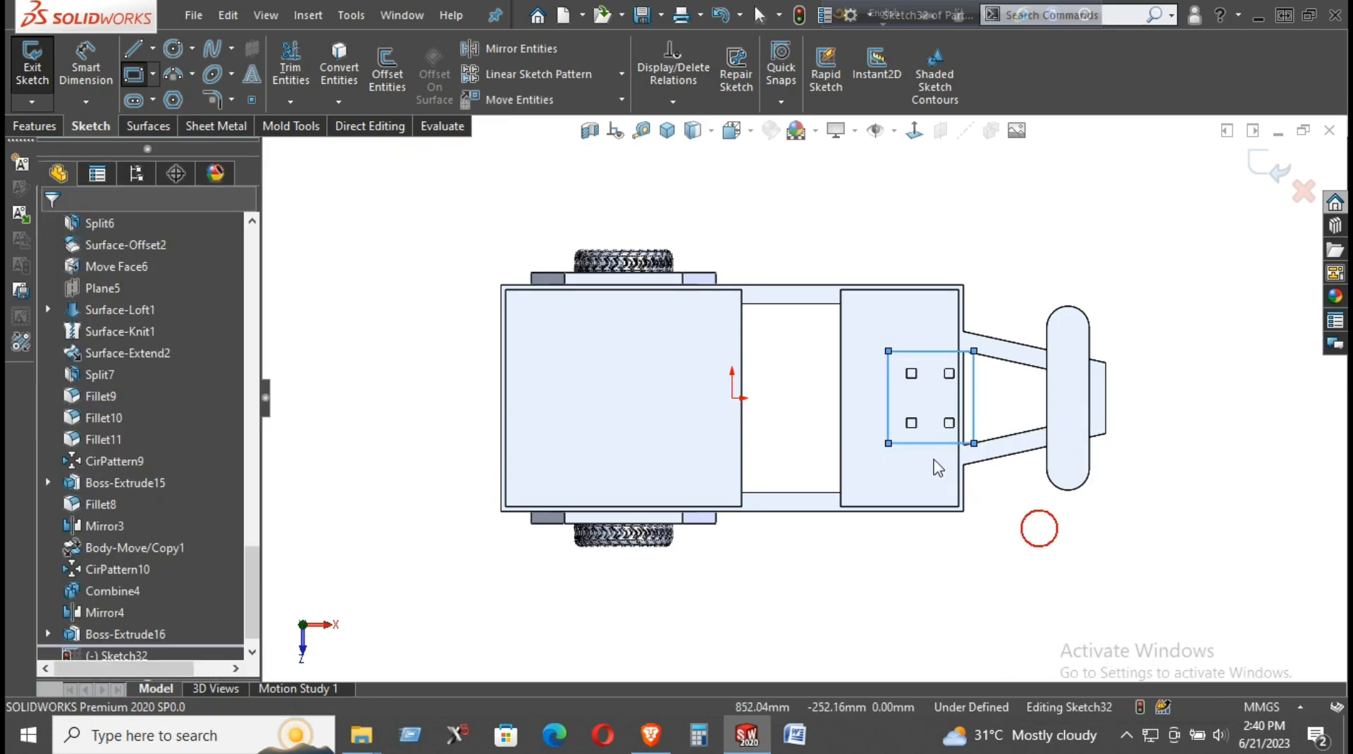
- Dimension the rectangle's left and lower edges 80 mm from the matching sides of the lower-left leg
scroll(932, 346, "down", 1)
right_click_drag(1048, 550, 933, 293)
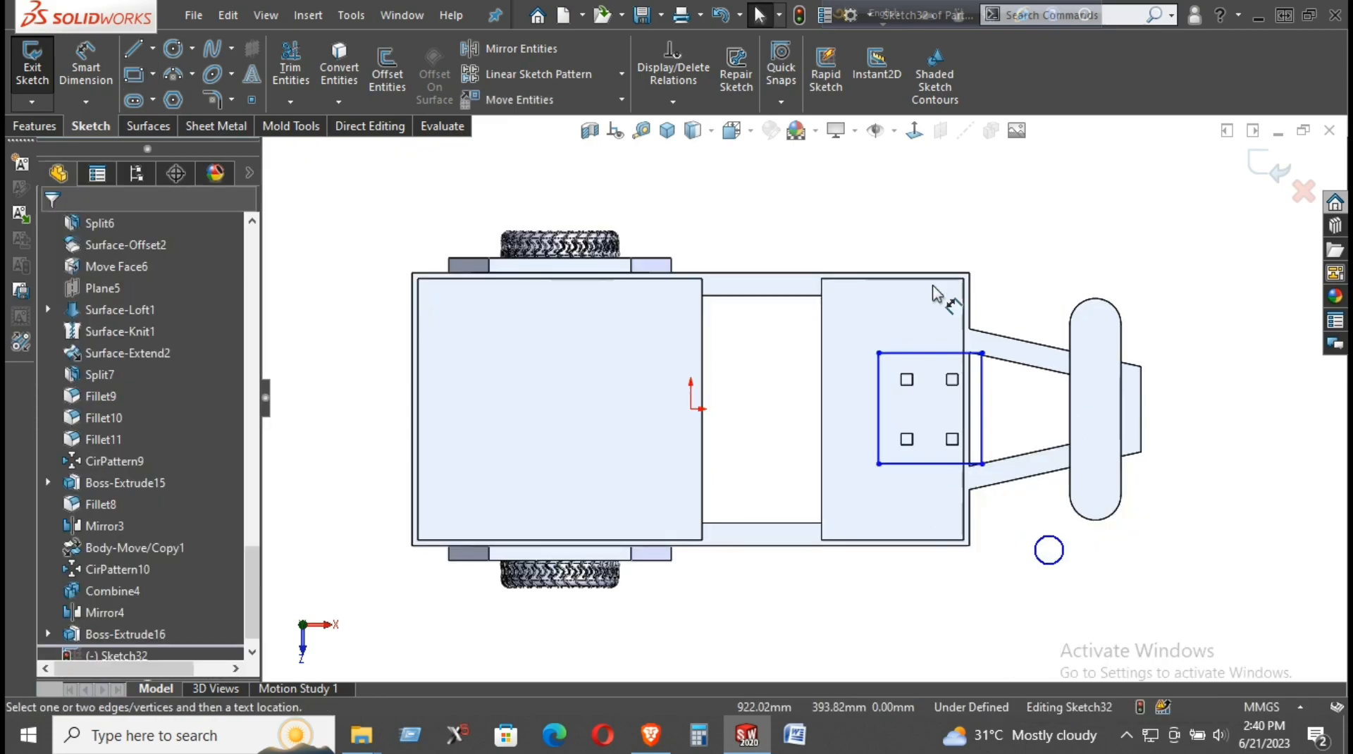
scroll(904, 462, "down", 5)
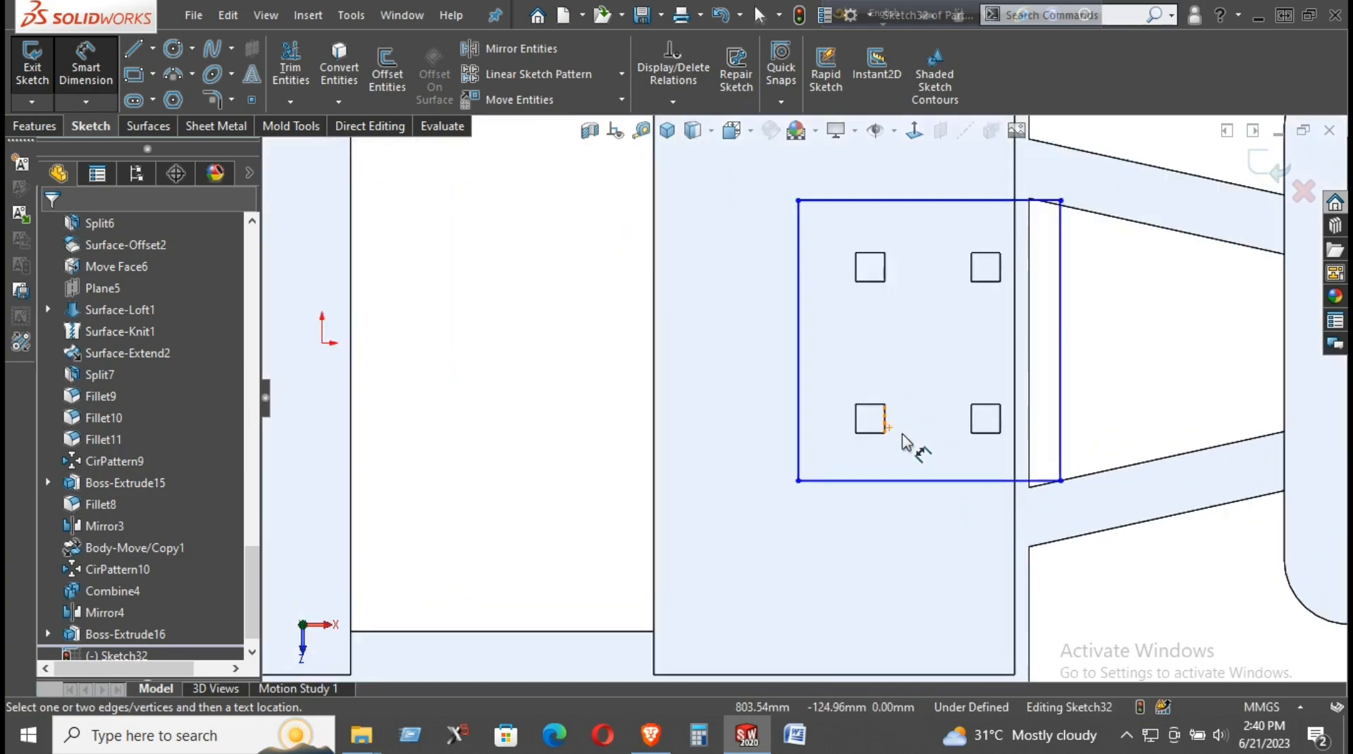
left_click(857, 426)
left_click(798, 423)
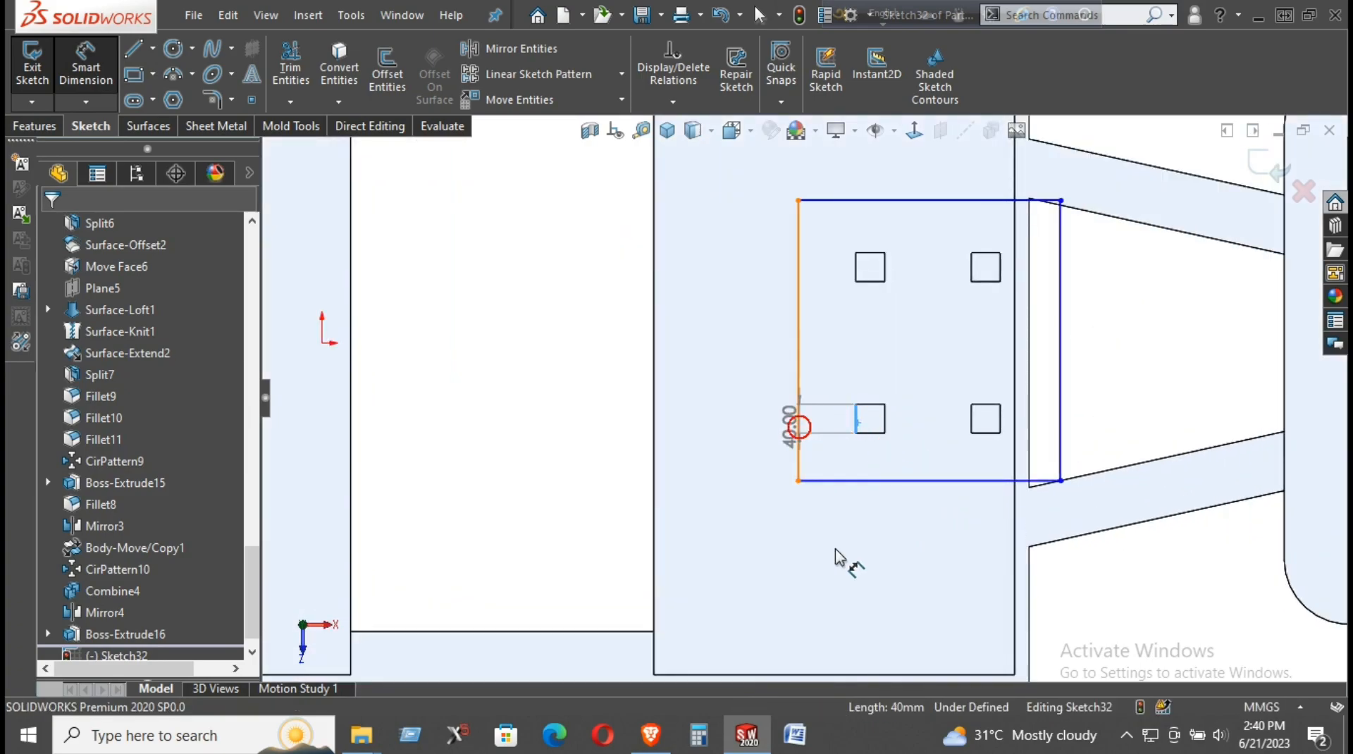
left_click(839, 557)
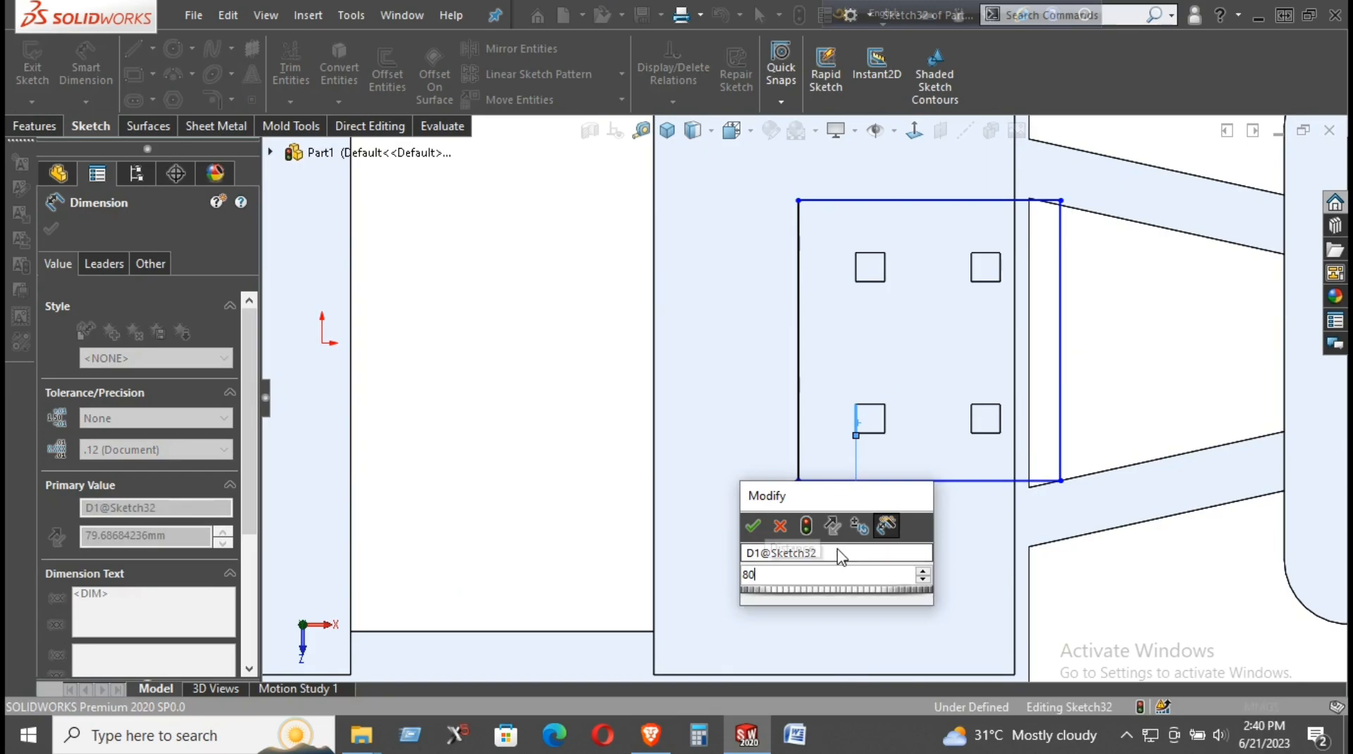
key("Return")
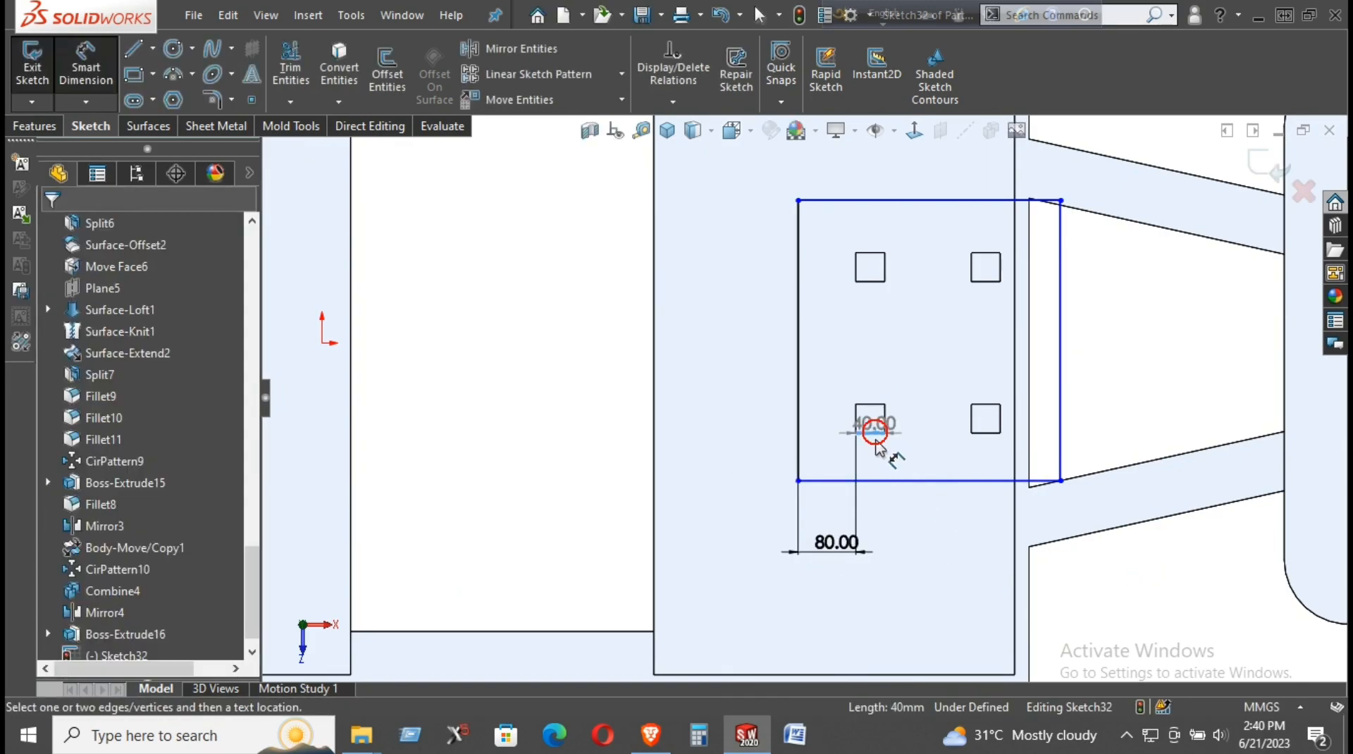
left_click(758, 480)
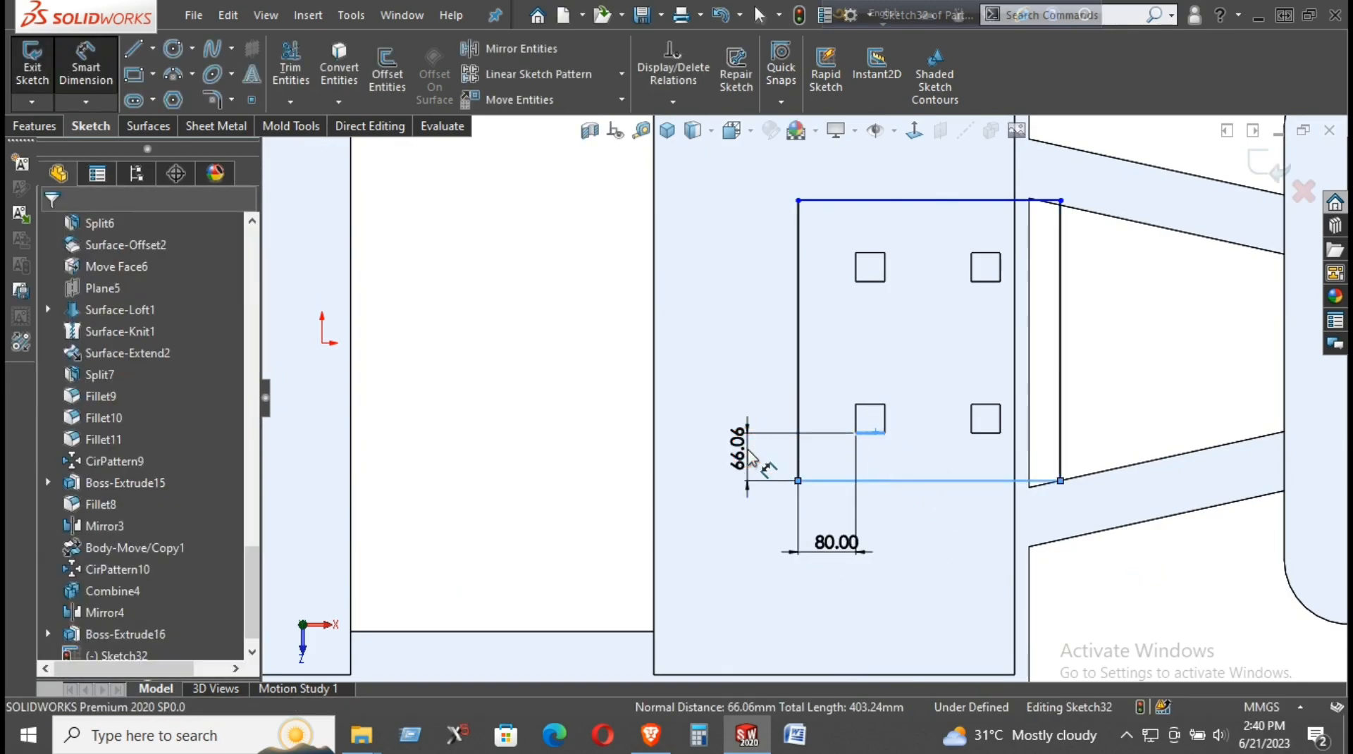
left_click(749, 454)
type("80")
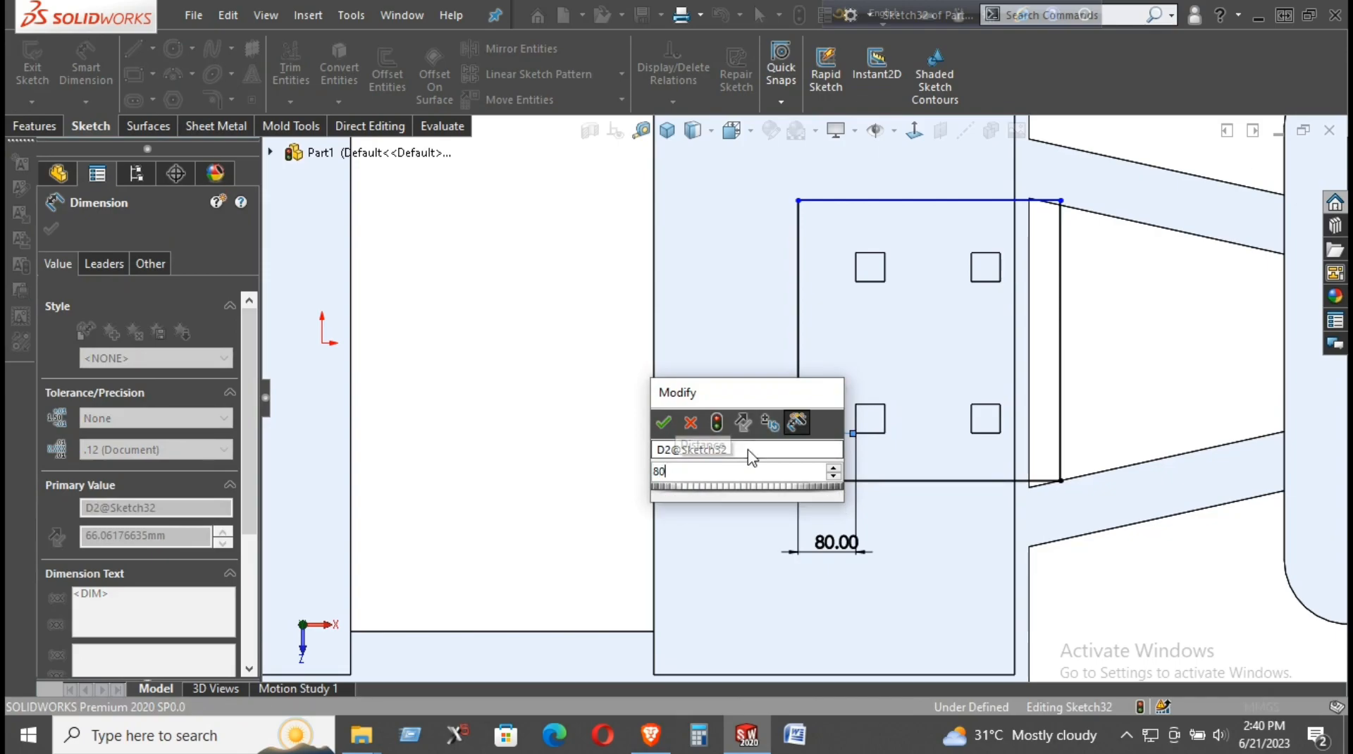
key("Return")
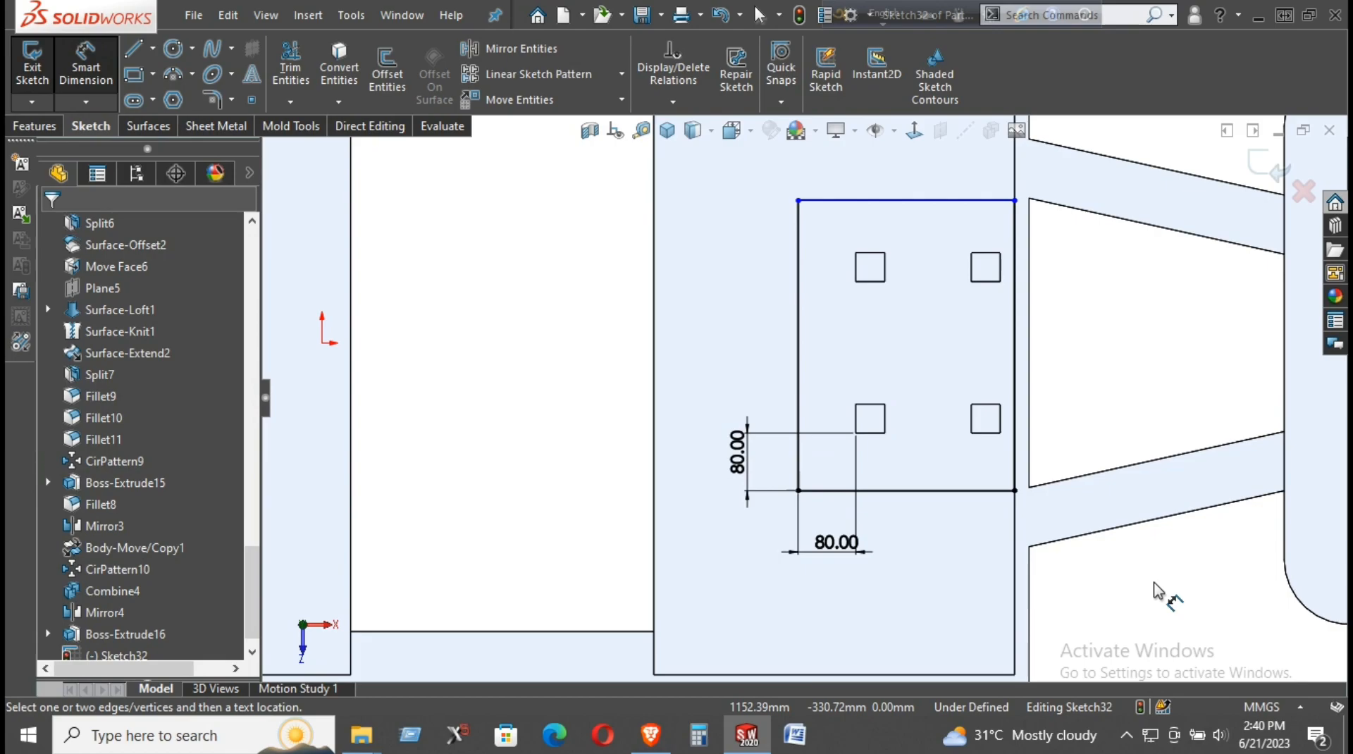
- Move the rectangle's upper edge slightly closer to the upper legs
right_click(1066, 260)
left_click(1108, 326)
mouse_move(1014, 200)
left_mouse_down()
mouse_move(1041, 233)
mouse_move(1028, 215)
left_mouse_up()
left_click(1082, 303)
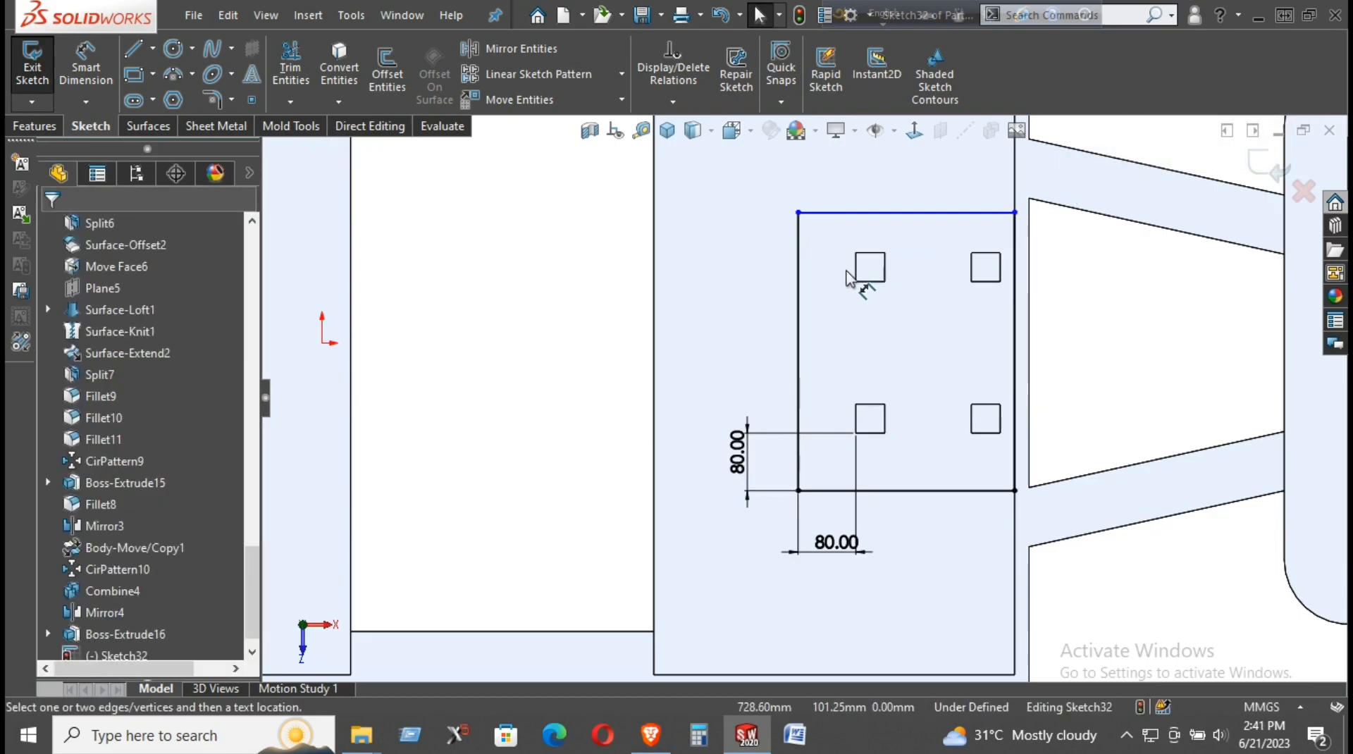
- Dimension the rectangle's upper edge 80 mm from the top corner of the upper-left leg
key("d")
left_click(874, 212)
left_click(856, 252)
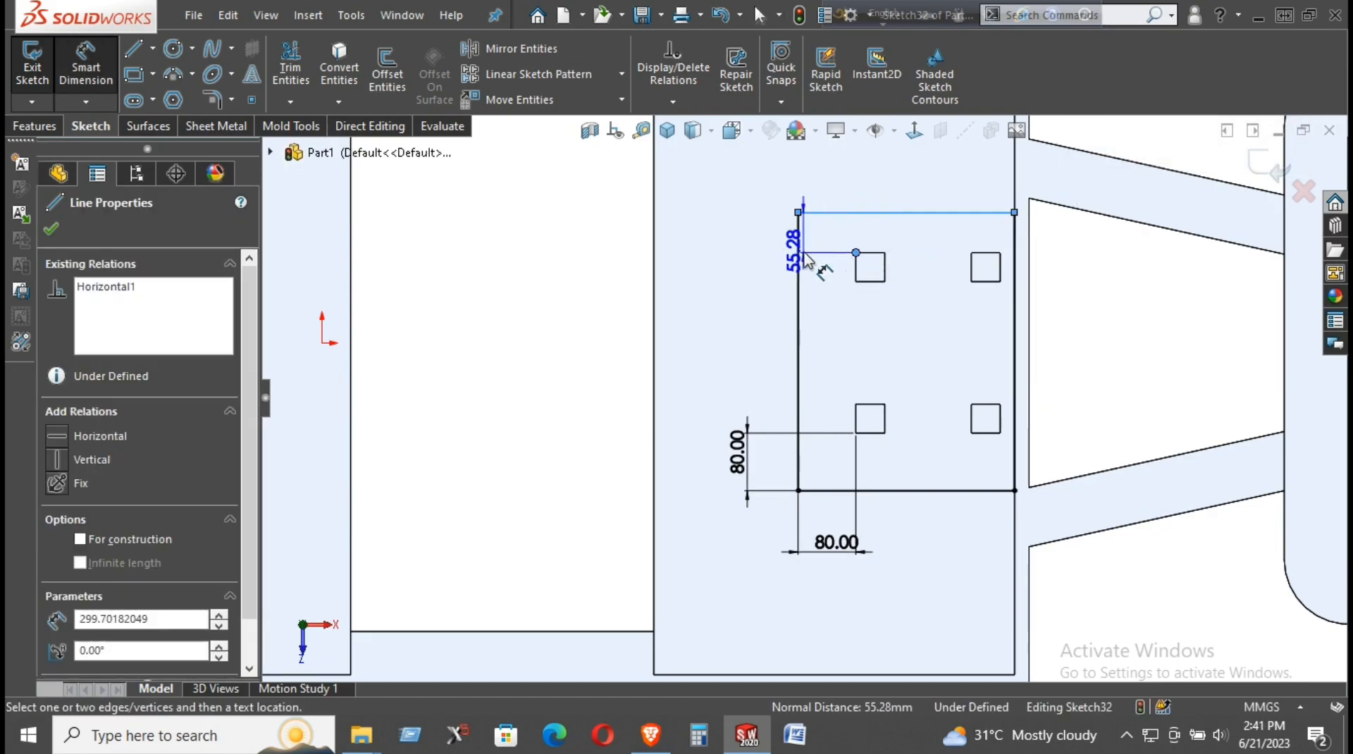
left_click(745, 259)
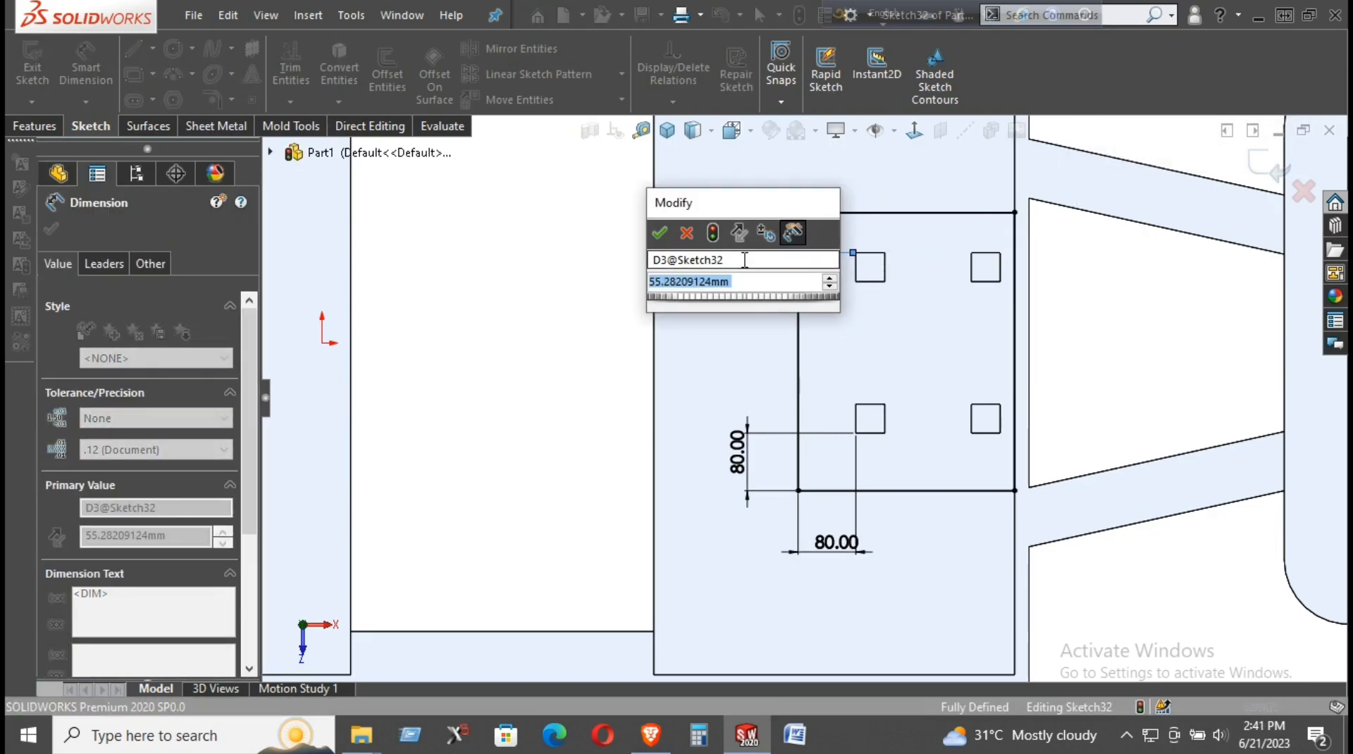
type("80")
key("Return")
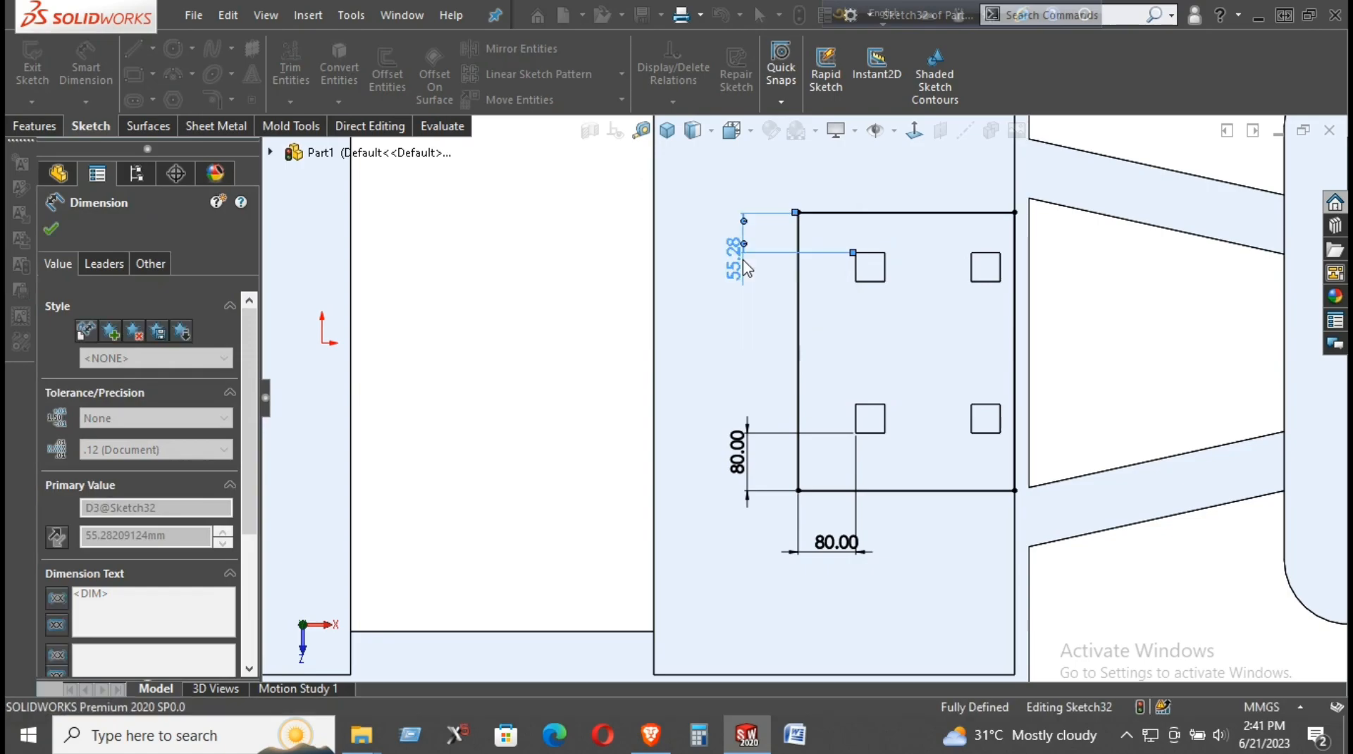
left_click(1119, 367)
- Extrude the rectangle around the legs 5 mm to form the seat plate on top of them
mouse_move(1056, 297)
middle_mouse_down()
mouse_move(1055, 235)
mouse_move(1070, 295)
middle_mouse_up()
scroll(1062, 359, "up", 2)
middle_click_drag(1068, 381, 1021, 236)
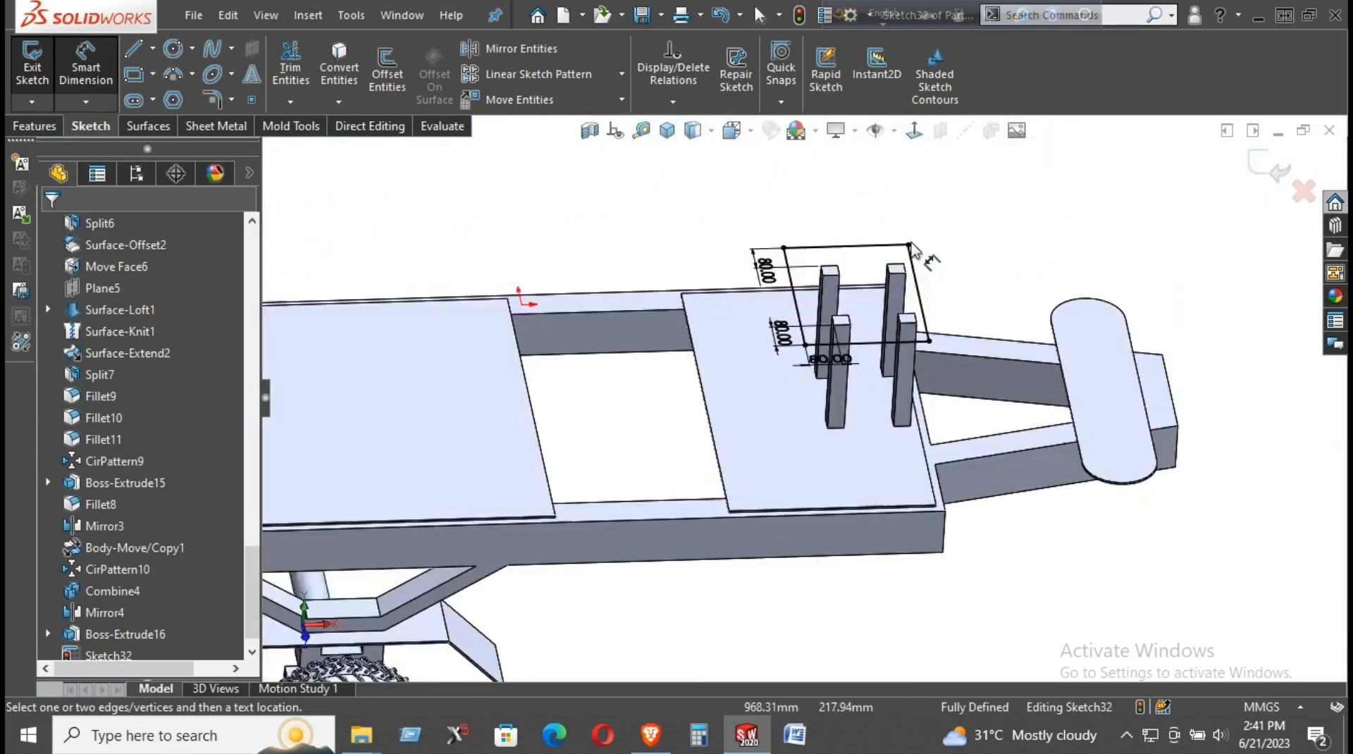
left_click(55, 64)
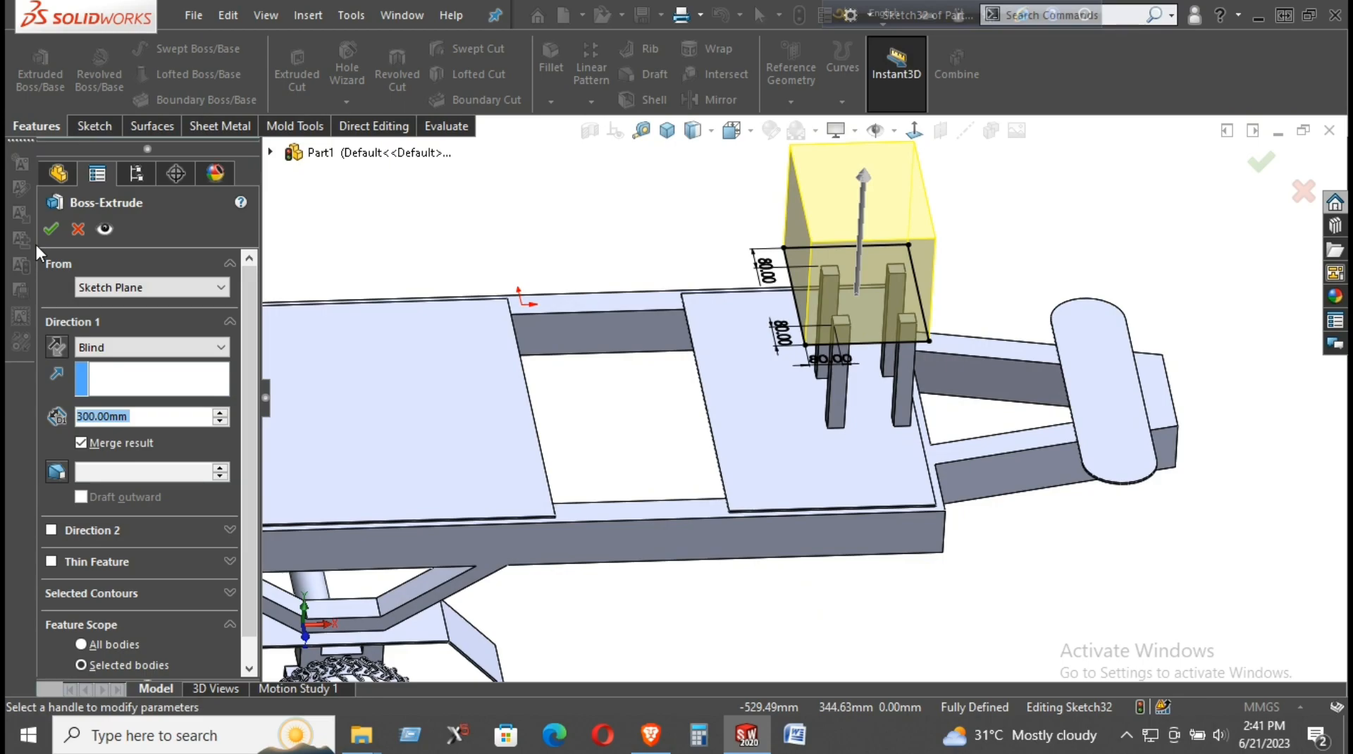
type("5")
key("Return")
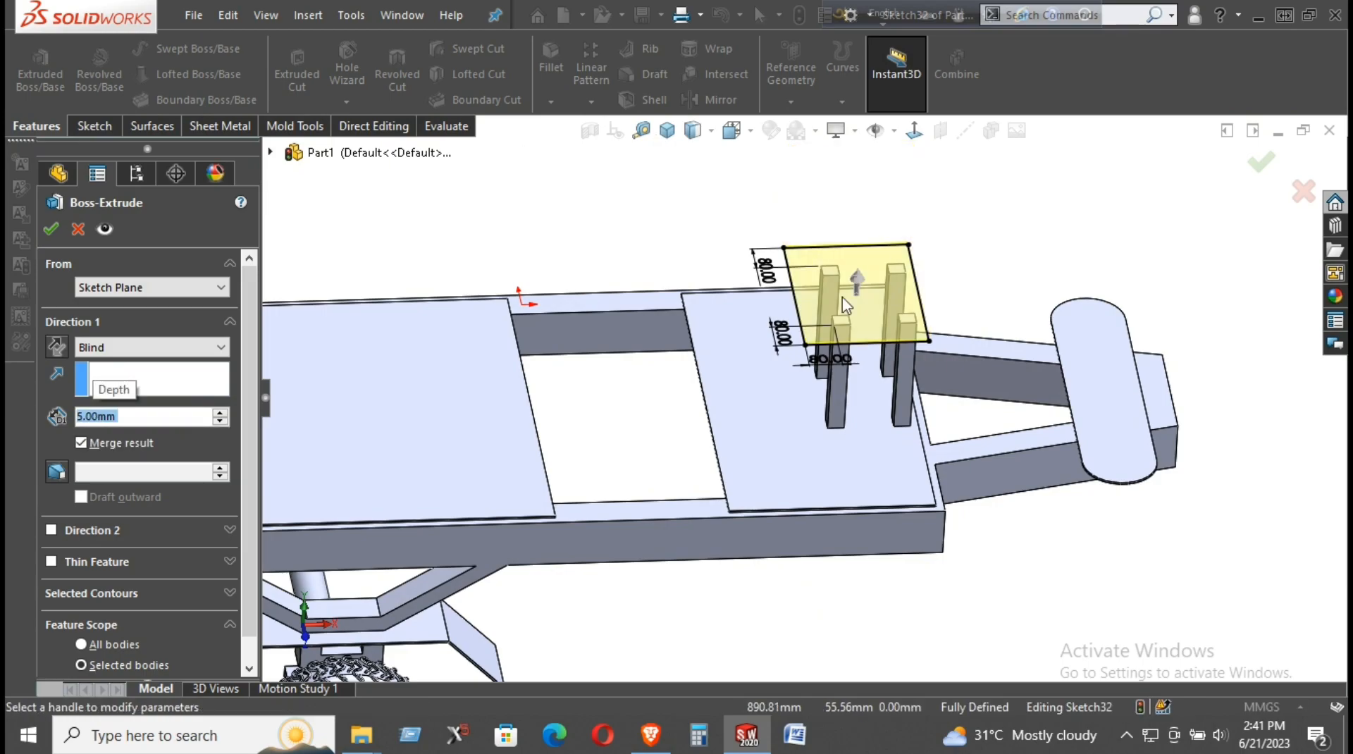
left_click(51, 228)
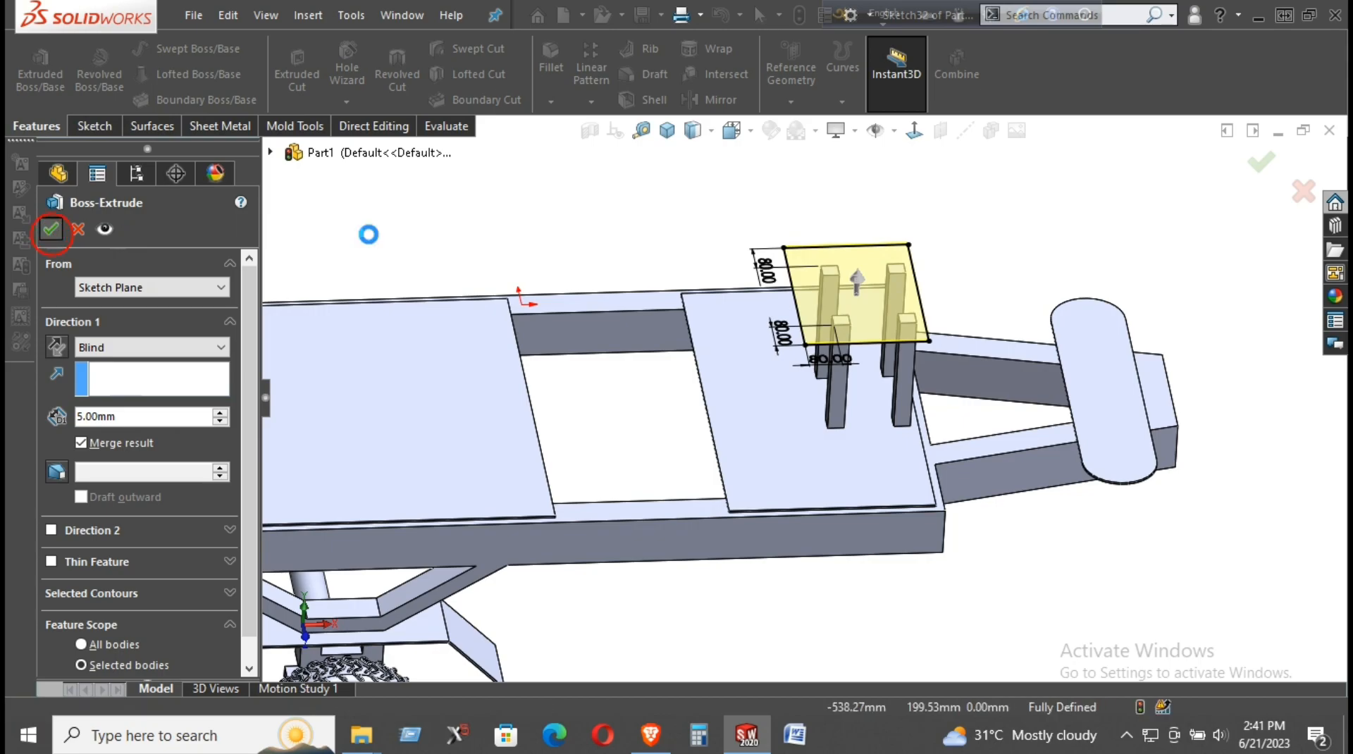
left_click(500, 236)
- Sketch a corner rectangle just above the plate, about as wide as the plate, on the plate's thin rear edge face
middle_click_drag(497, 266, 477, 235)
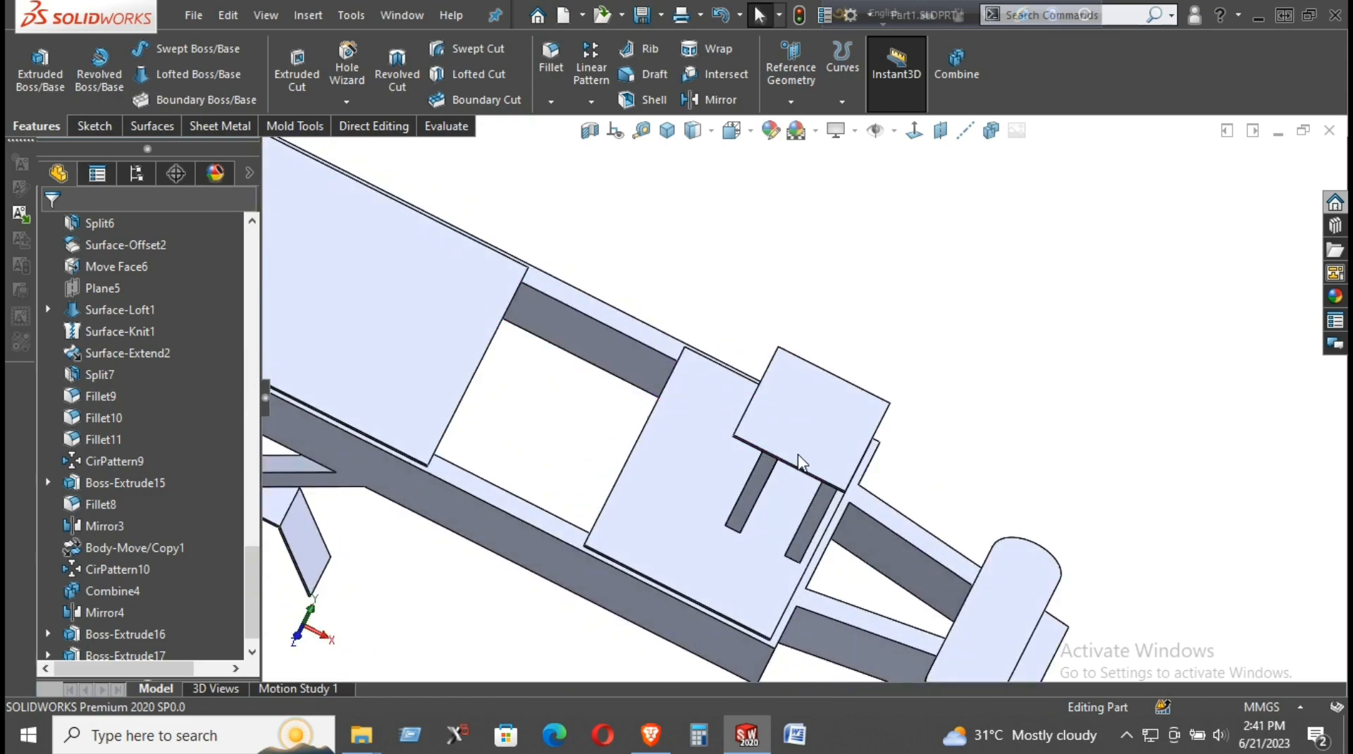
middle_click_drag(775, 433, 736, 400)
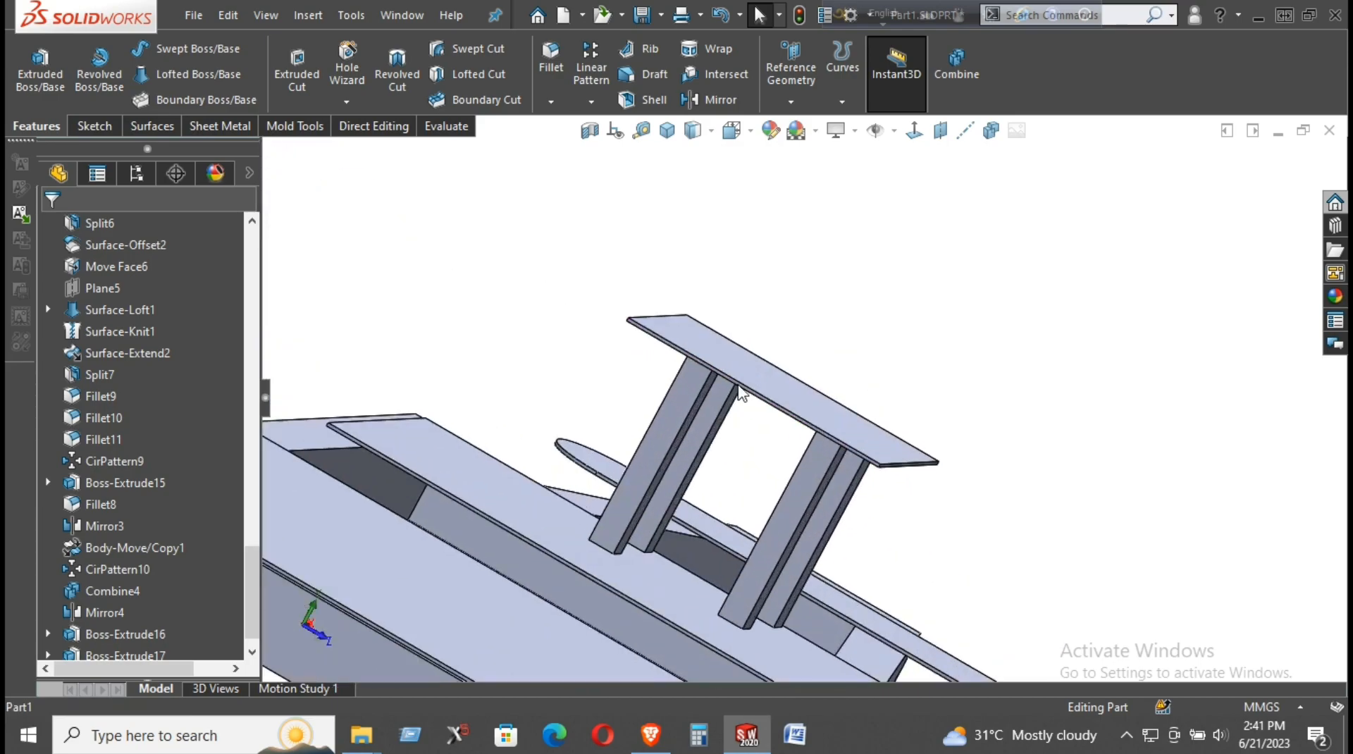
scroll(737, 399, "down", 3)
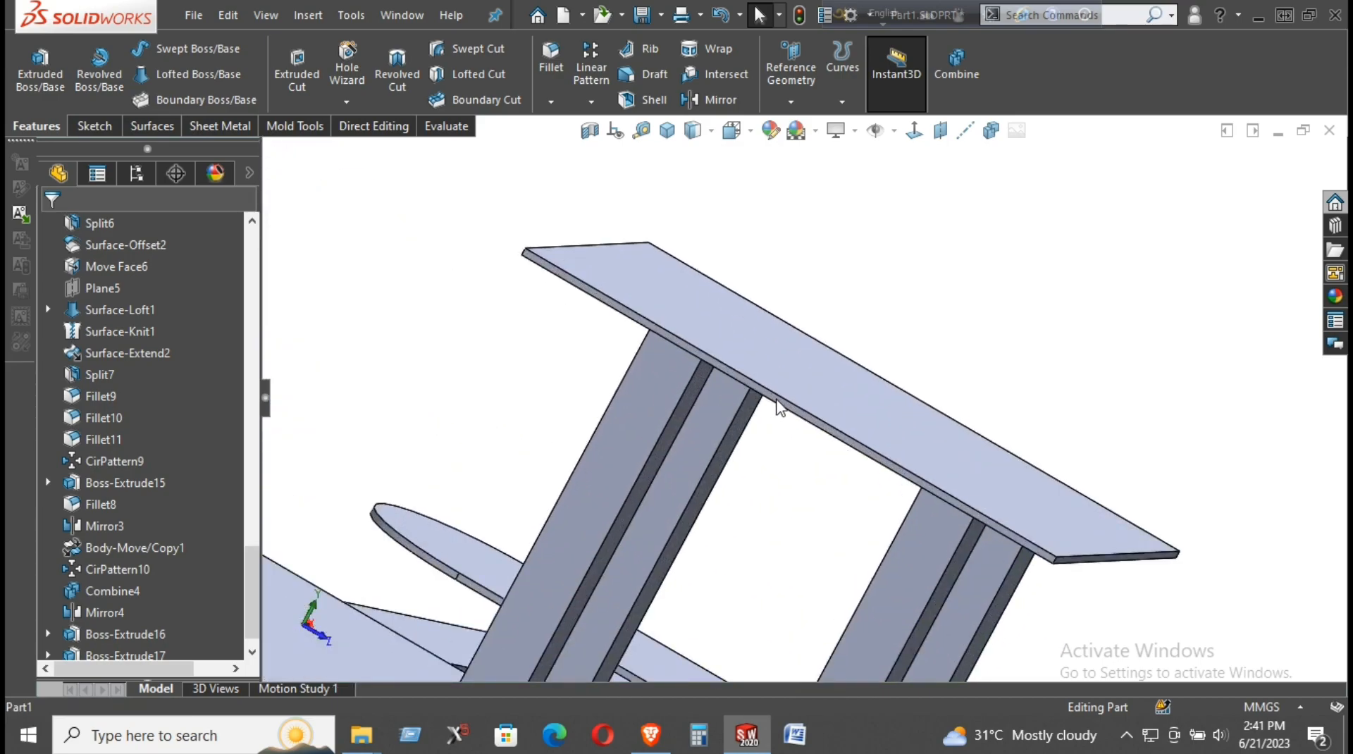
right_click(778, 408)
left_click(816, 289)
left_click(916, 133)
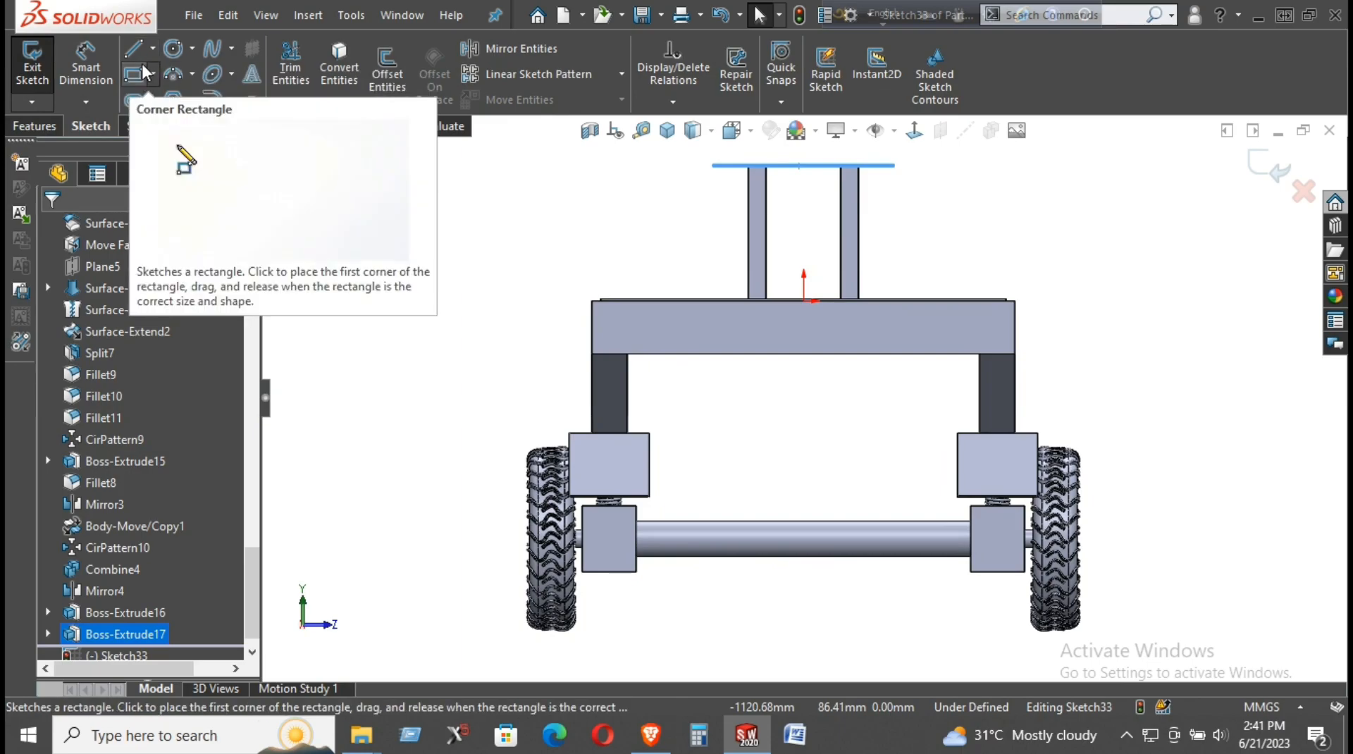
scroll(782, 338, "down", 5)
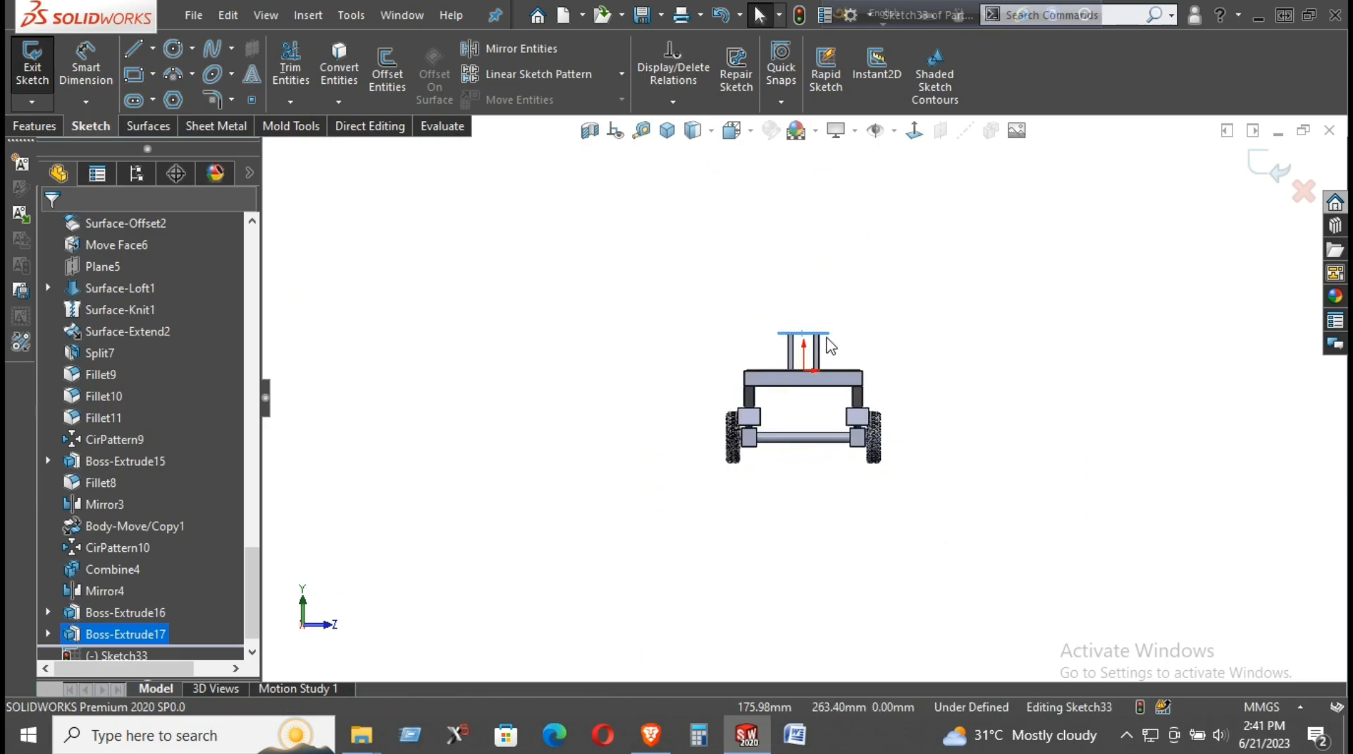
scroll(828, 331, "up", 4)
left_click(134, 74)
left_click(711, 260)
left_click(840, 344)
right_click(883, 261)
left_click(945, 284)
- Extrude the upright rectangle 80 mm in the reversed direction, over the plate, with merge result on
left_click(50, 132)
left_click(50, 54)
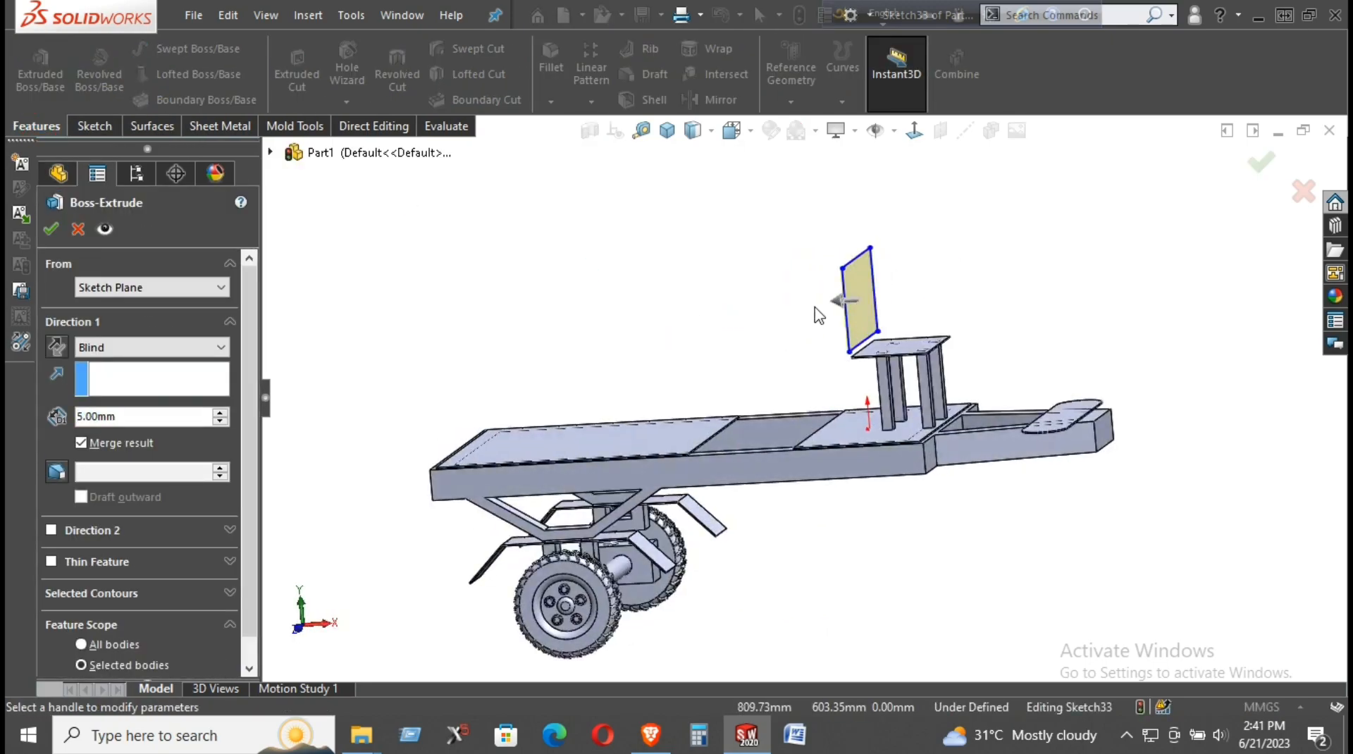
left_click(842, 301)
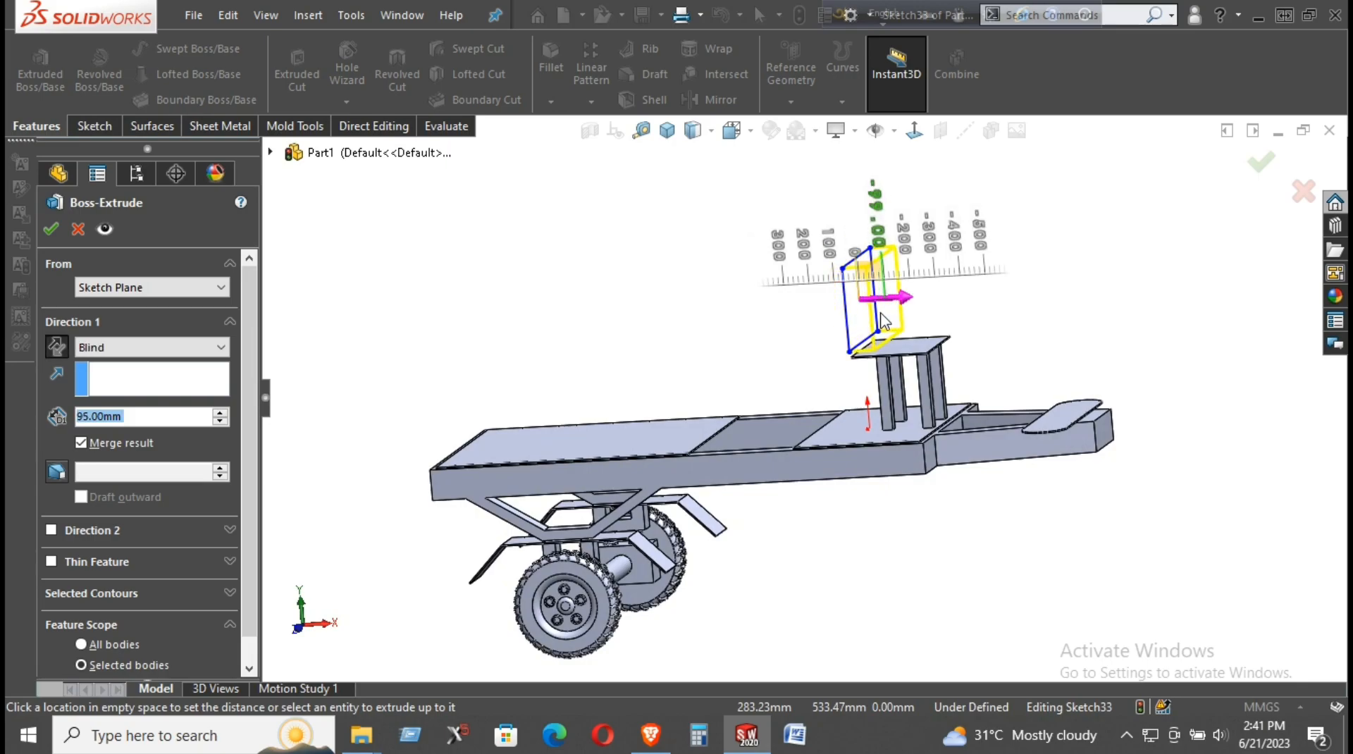
left_click_drag(882, 313, 877, 319)
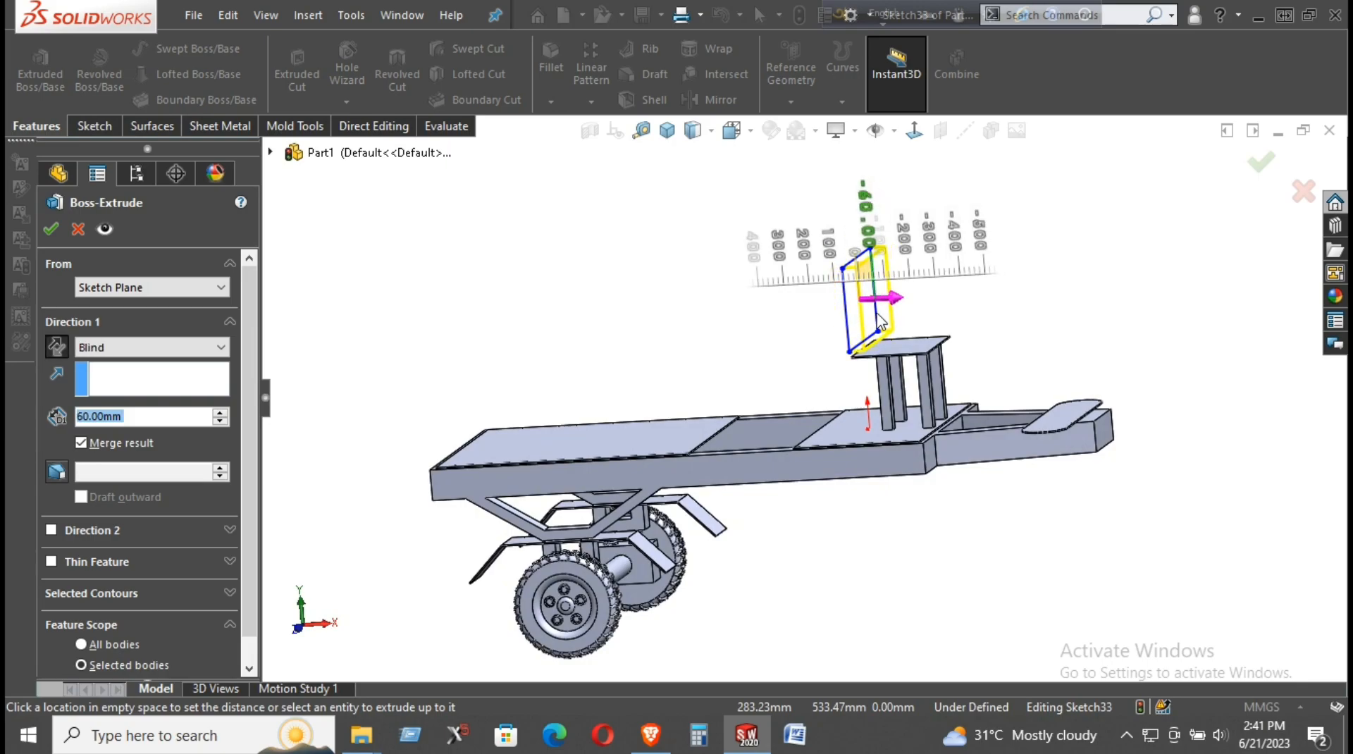
left_click(886, 319)
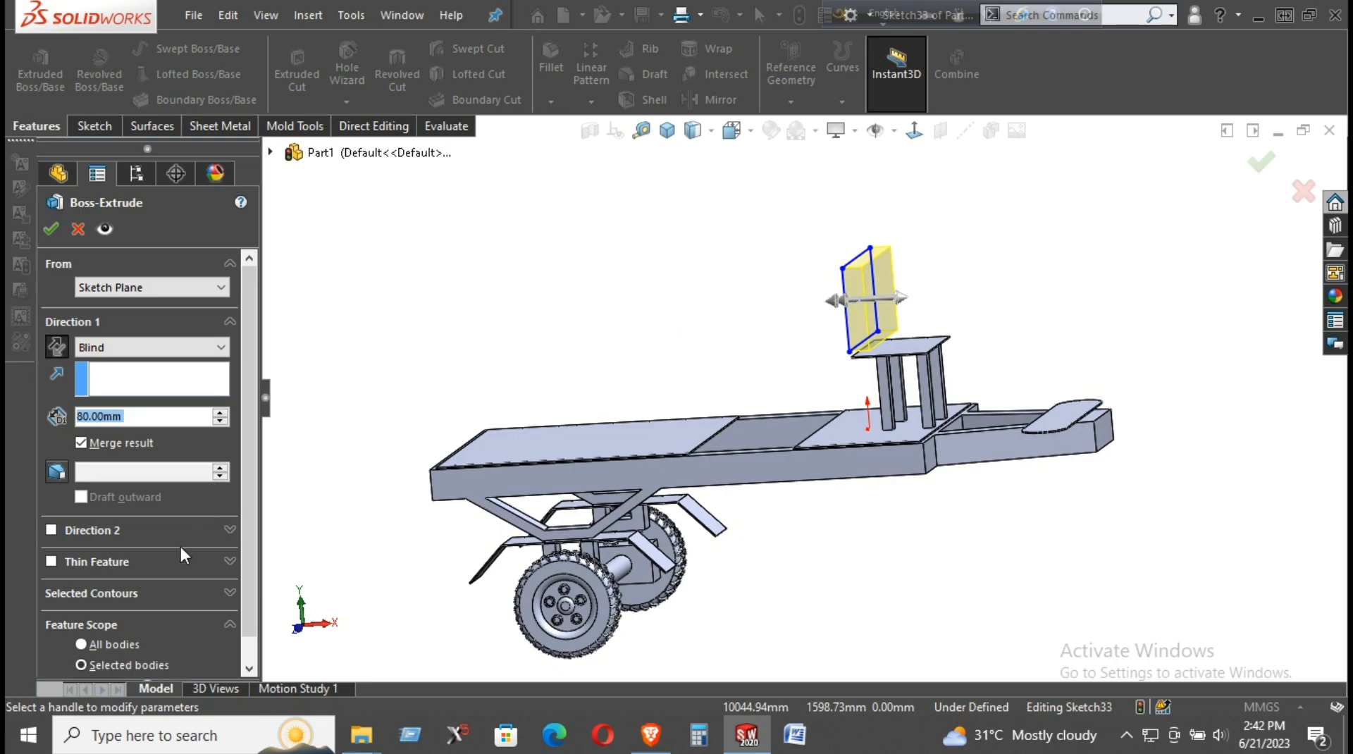
left_click(51, 229)
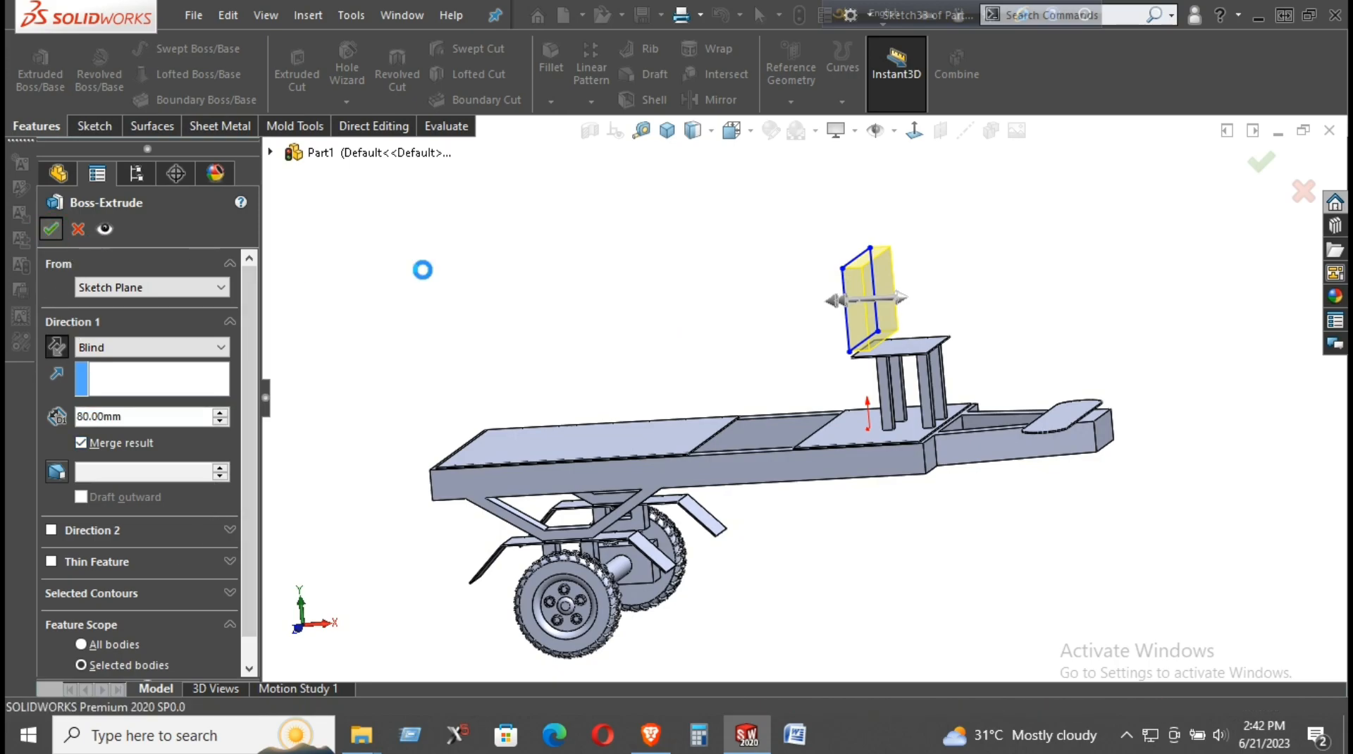
- Start a sketch on the narrow side face of the backrest block, viewed straight on
middle_click_drag(491, 278, 594, 357)
scroll(868, 327, "down", 5)
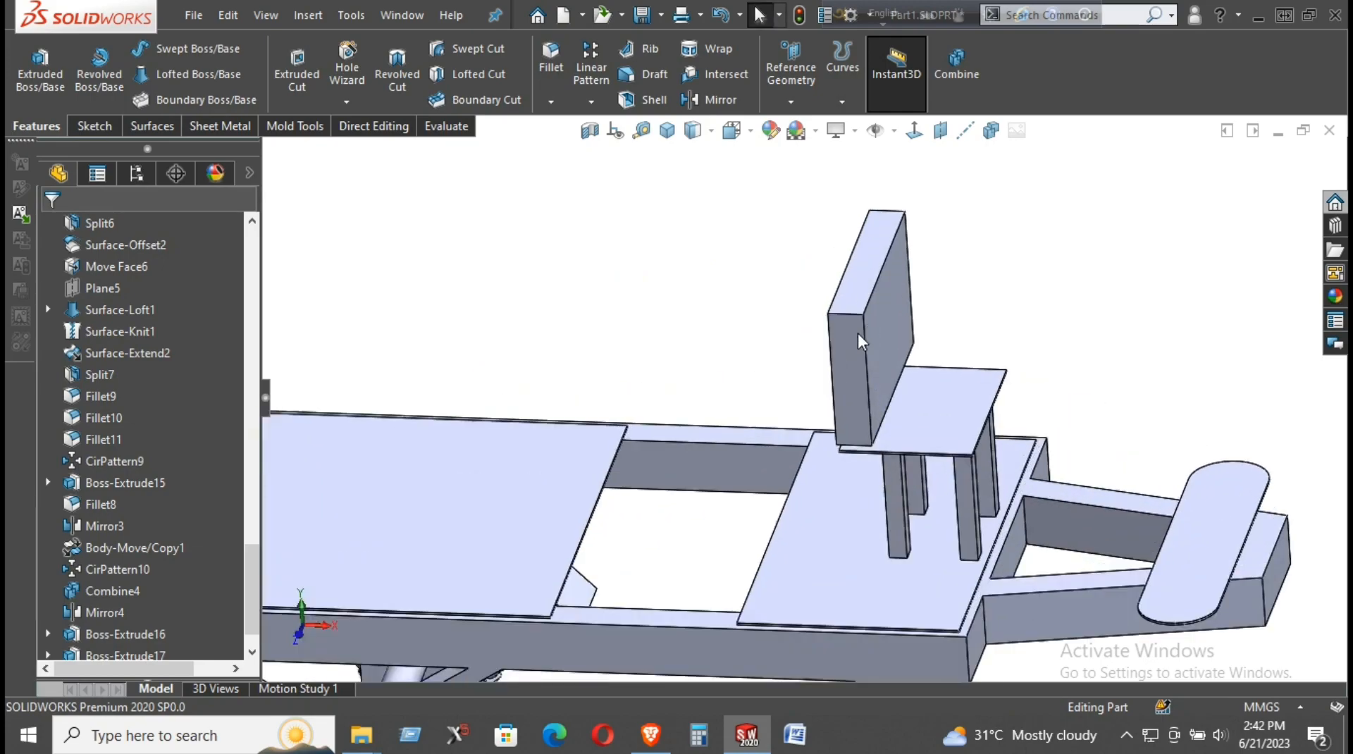
middle_click_drag(882, 457, 877, 409)
right_click(877, 409)
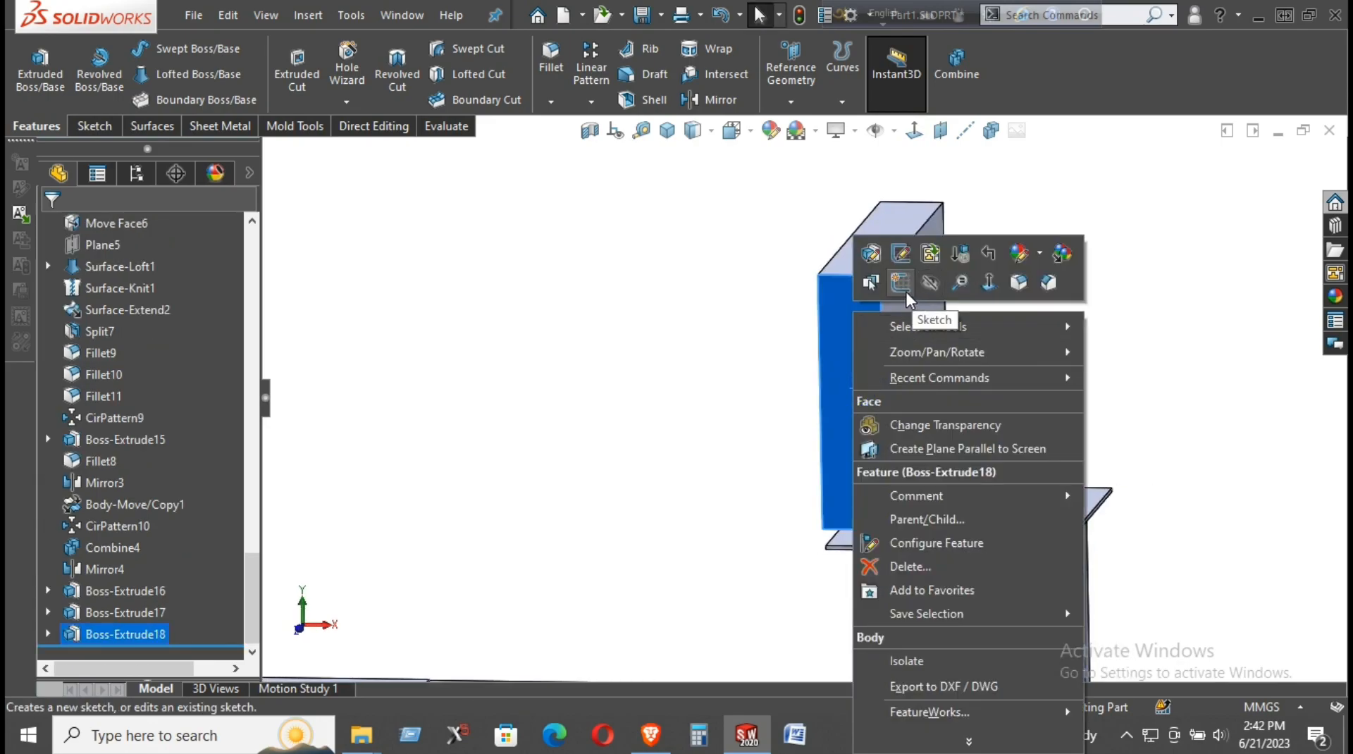
left_click(900, 293)
left_click(922, 131)
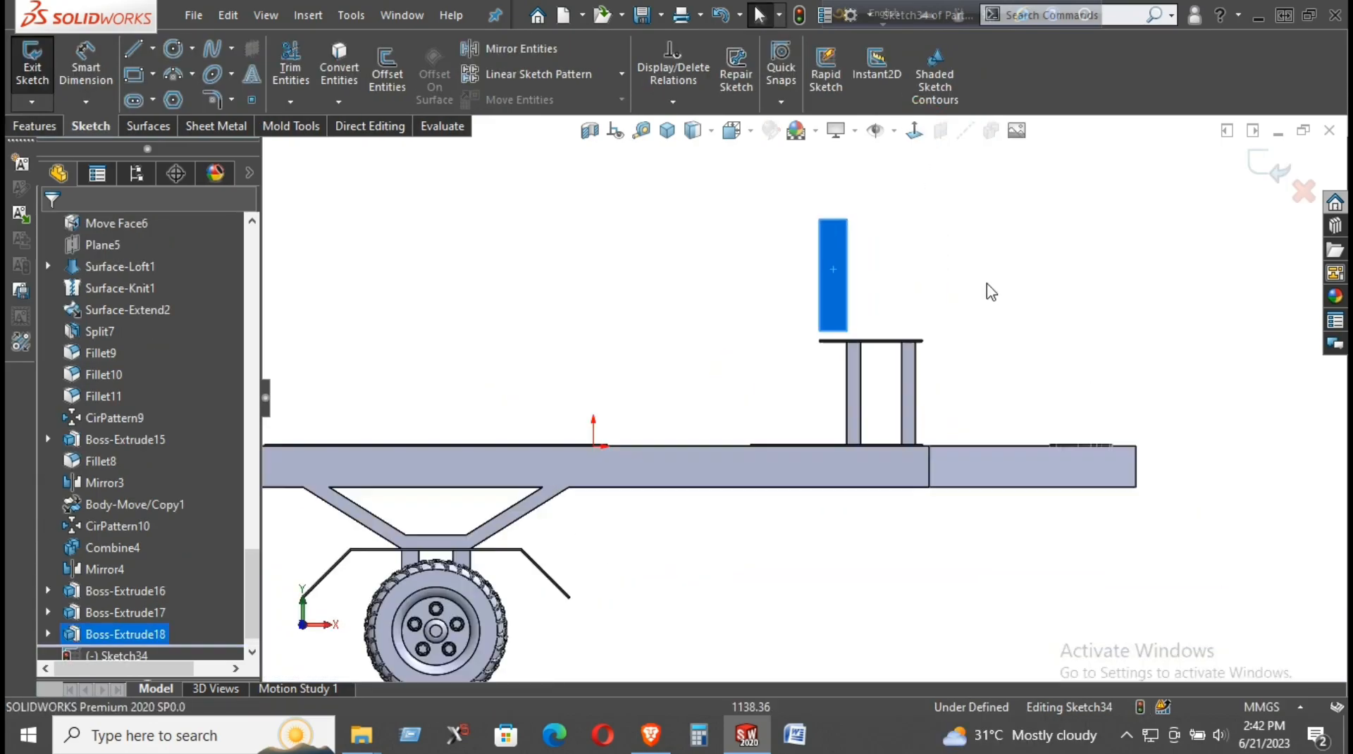
left_click(211, 47)
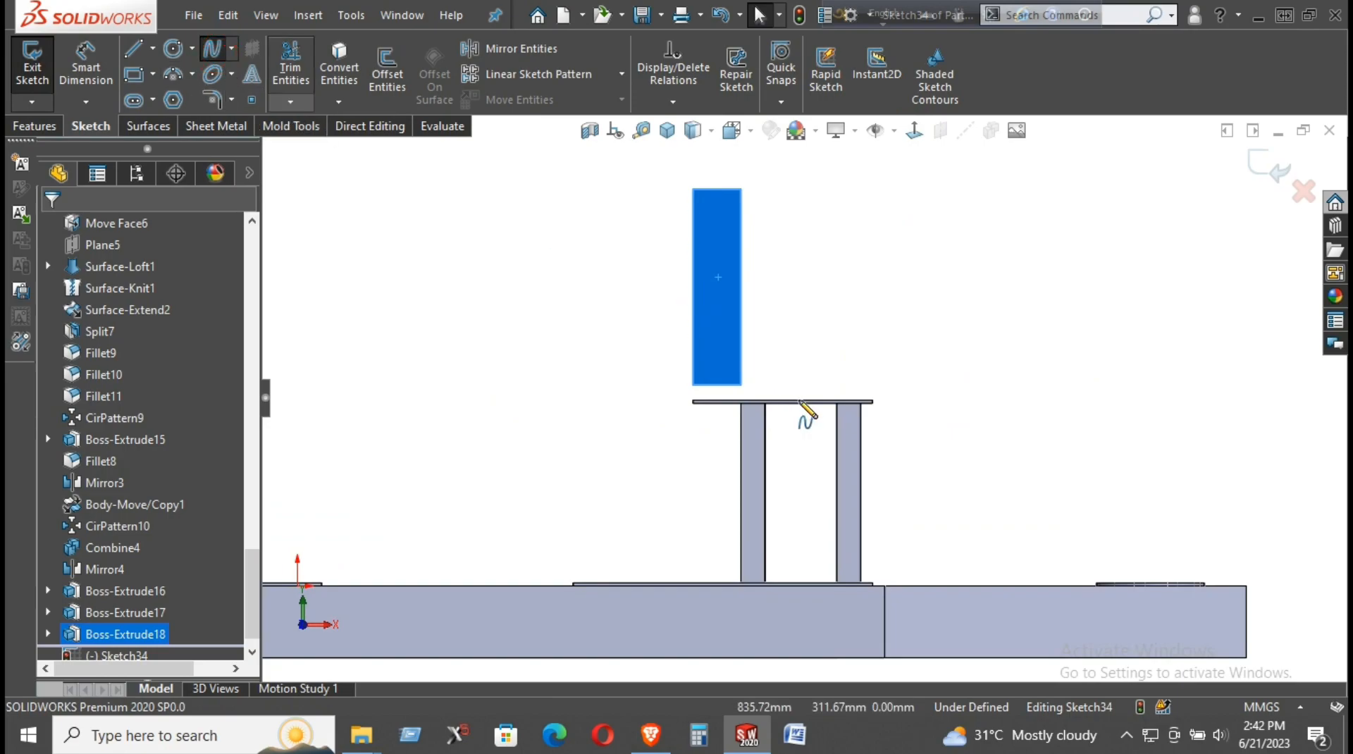
scroll(792, 392, "down", 3)
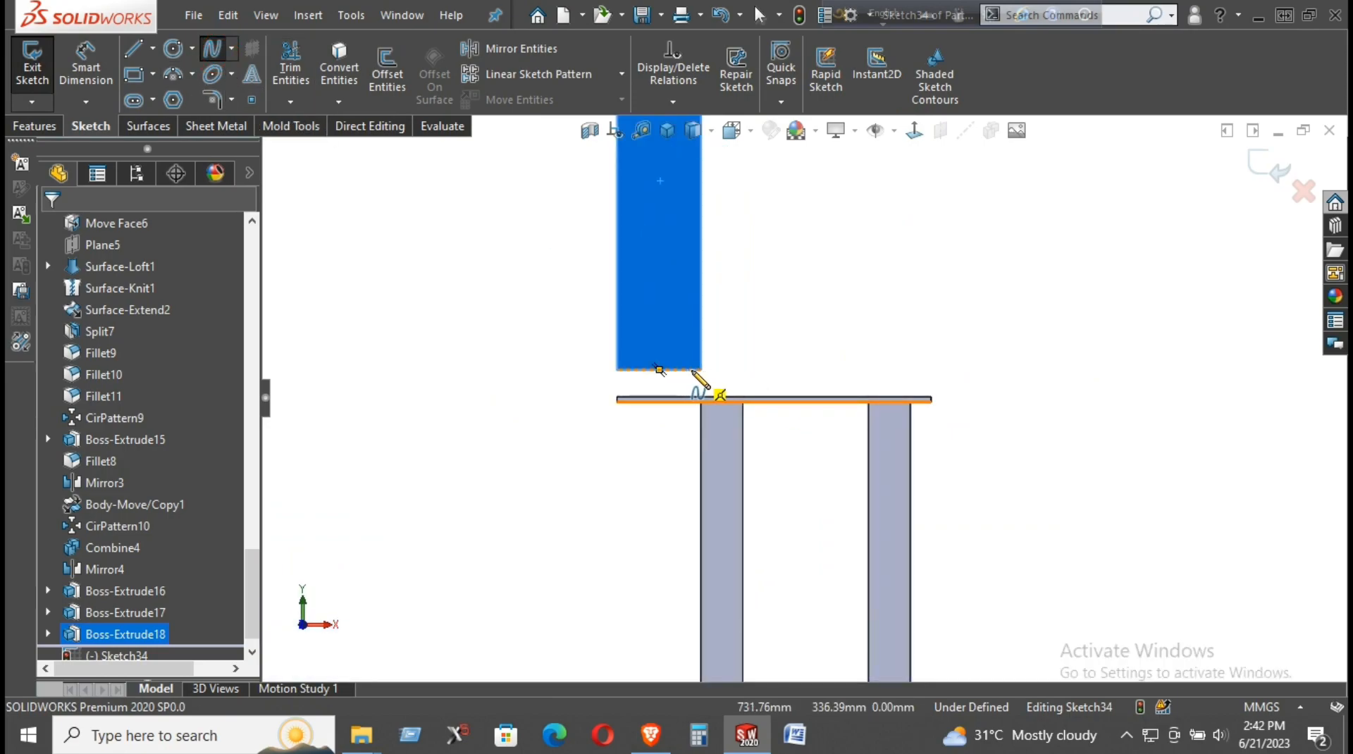
left_click(692, 370)
scroll(696, 225, "up", 2)
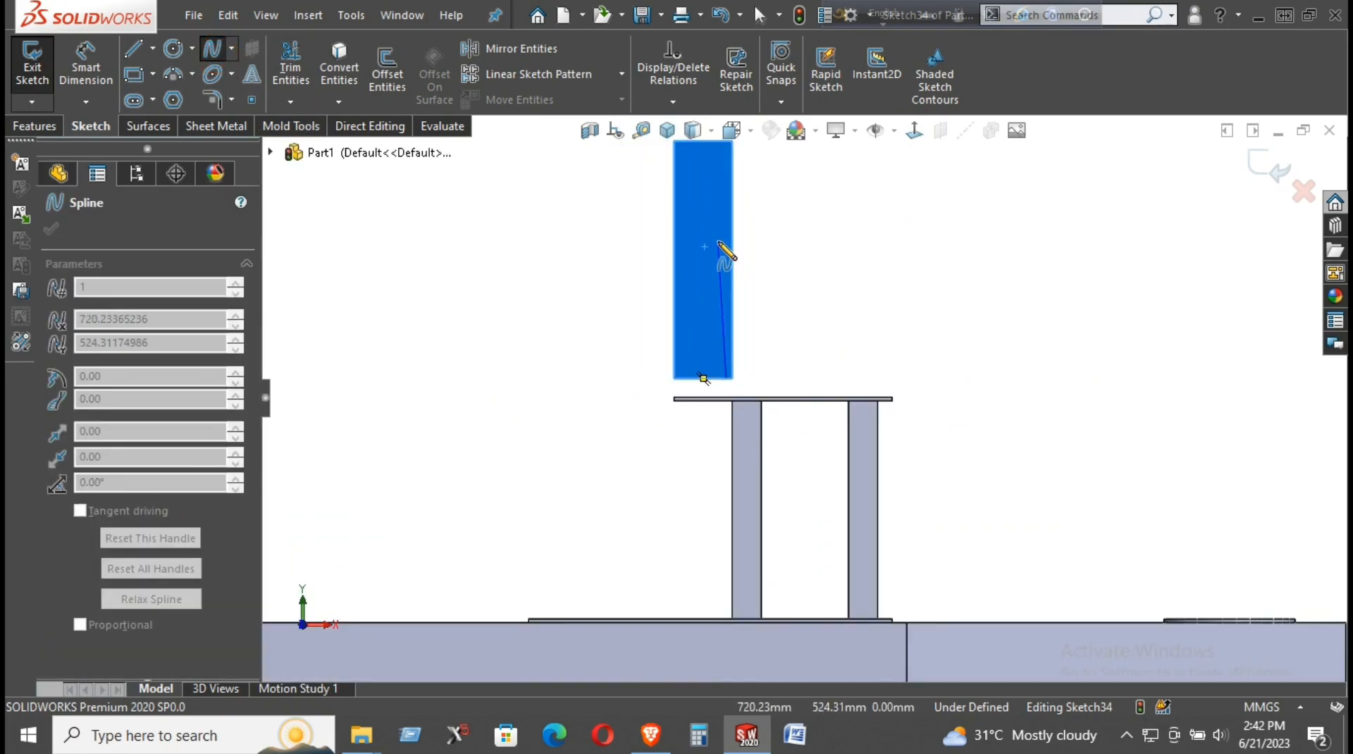
left_click(668, 130)
right_click(832, 194)
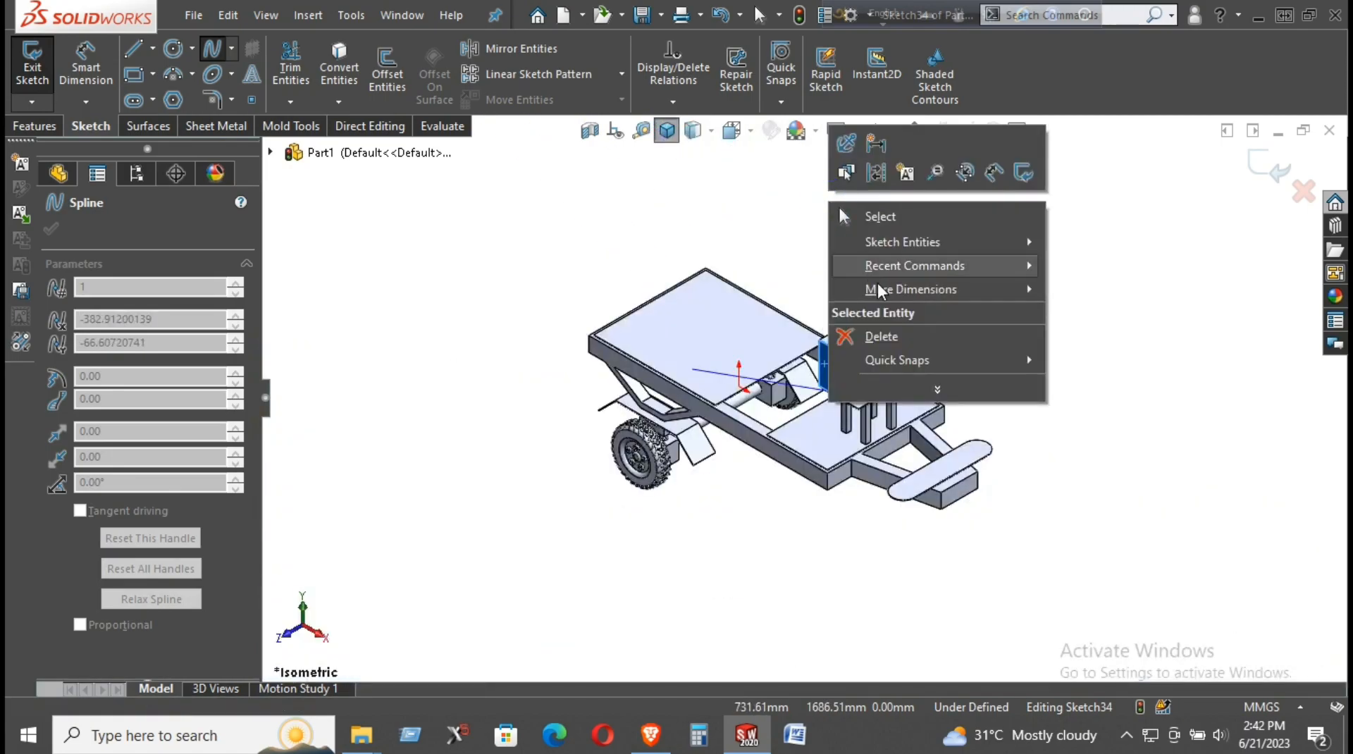
left_click(875, 217)
- Sketch a two-point spline from the upper rear corner to the lower front corner of the block's side face, viewed straight on
left_click(914, 129)
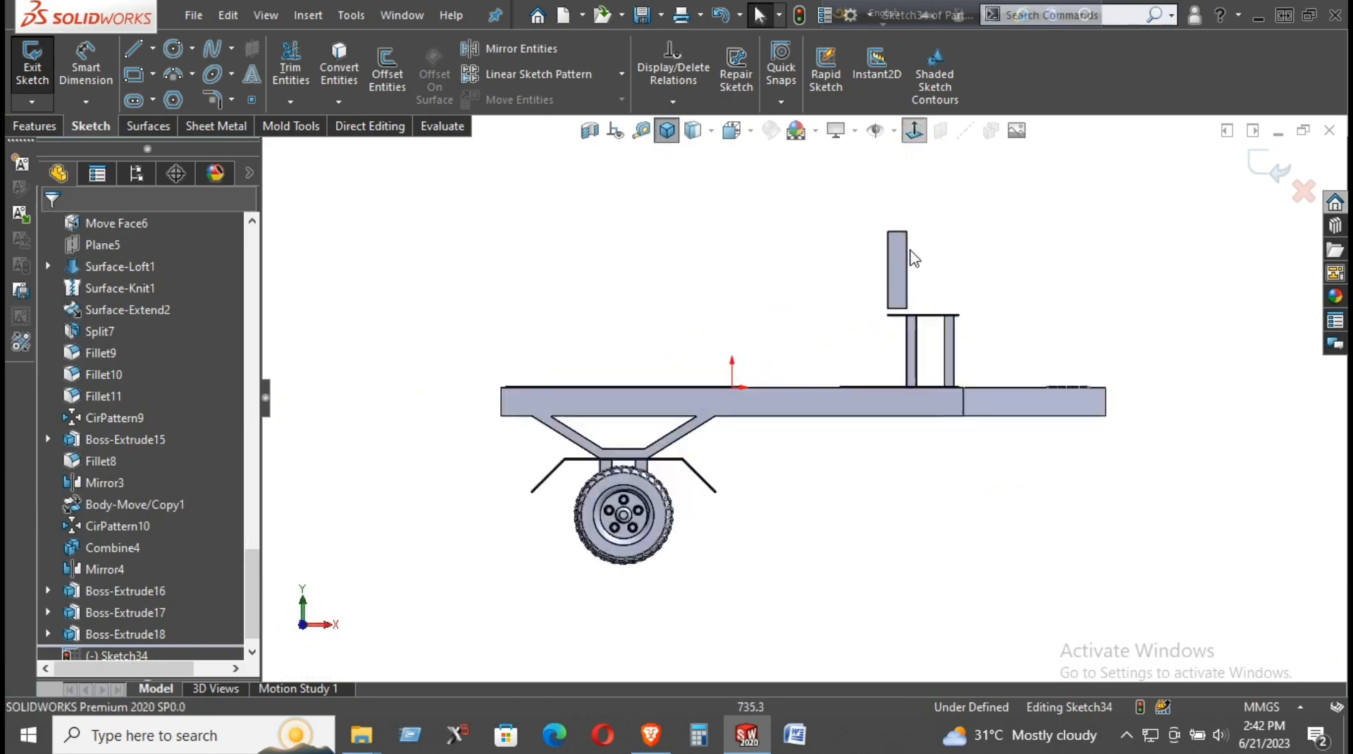
left_click(210, 47)
left_click(888, 231)
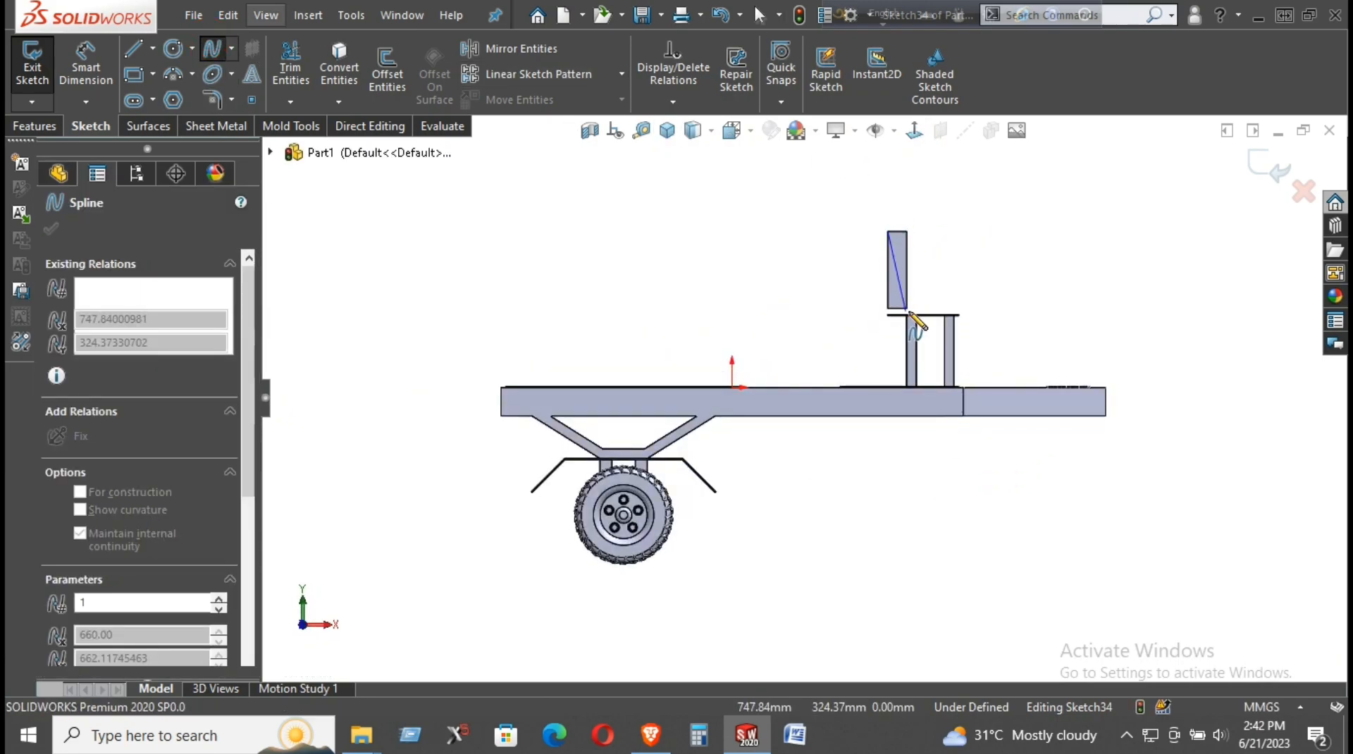
scroll(911, 317, "down", 5)
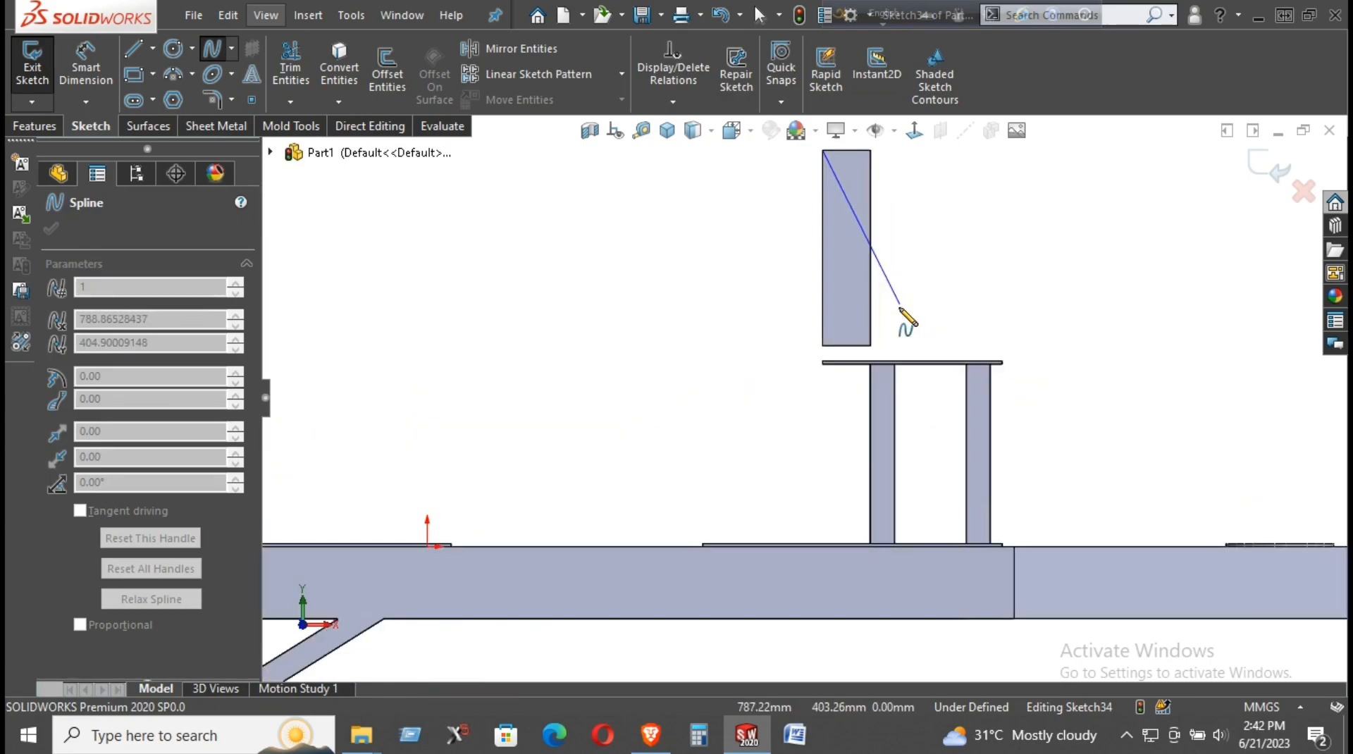
left_click(871, 346)
right_click(948, 293)
left_click(1000, 299)
- Bow the spline gently toward the block's front edge by adjusting the tangent handles at both ends
left_click(858, 298)
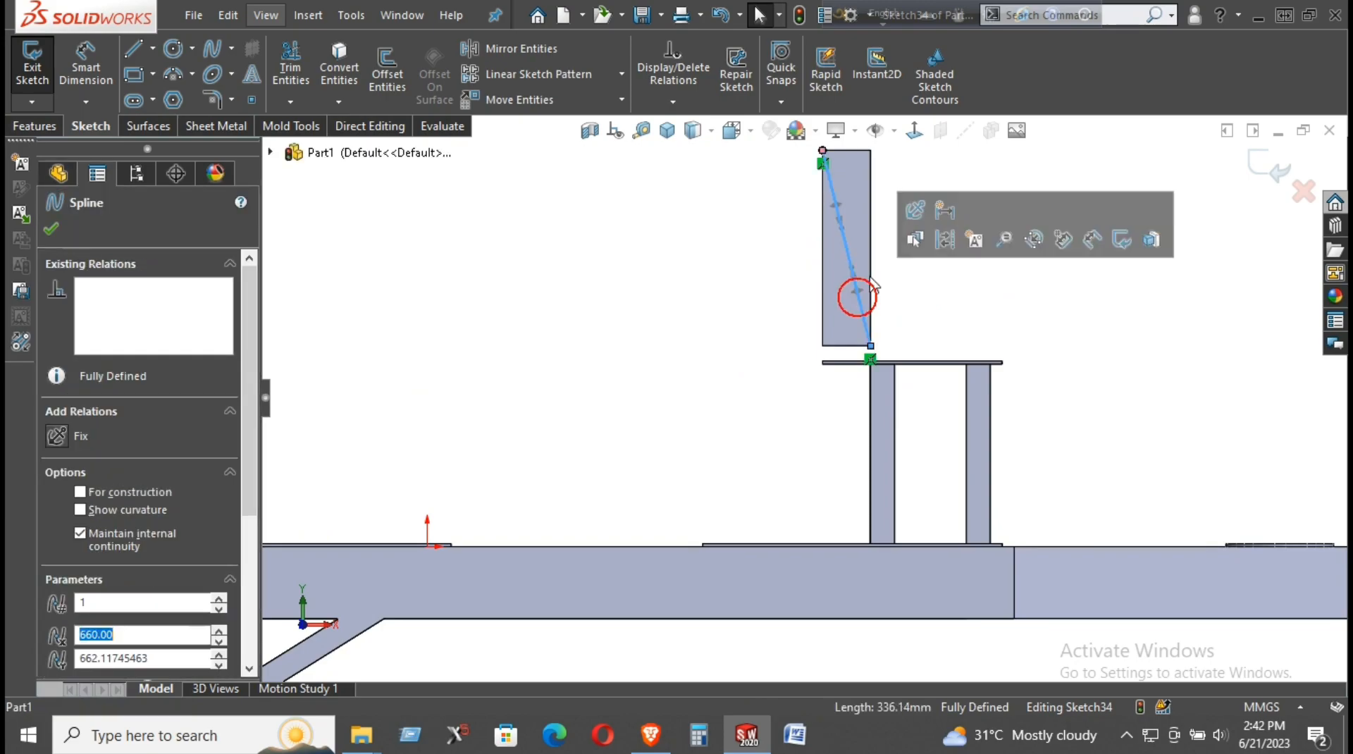
left_click_drag(854, 274, 865, 239)
mouse_move(845, 181)
left_mouse_down()
mouse_move(841, 202)
mouse_move(856, 182)
left_mouse_up()
left_click_drag(869, 288, 866, 318)
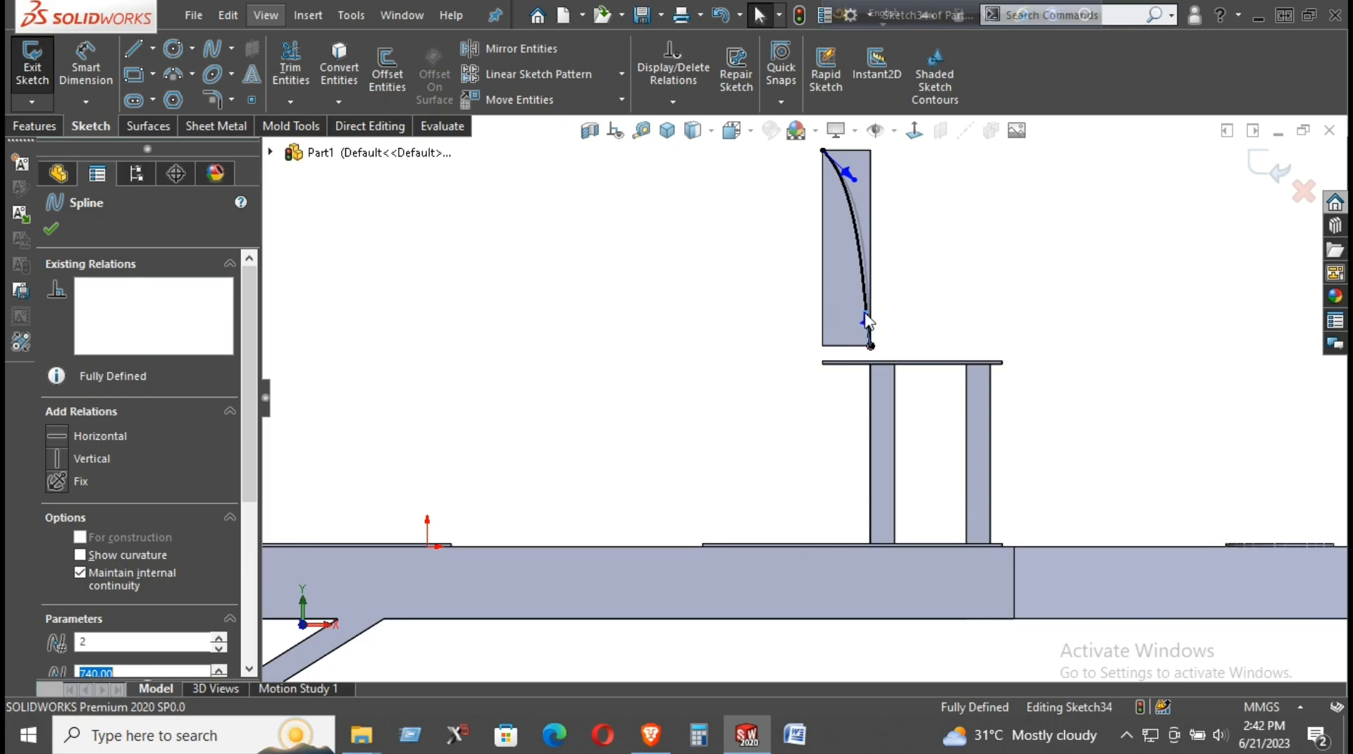
left_click_drag(853, 183, 852, 205)
left_click(937, 211)
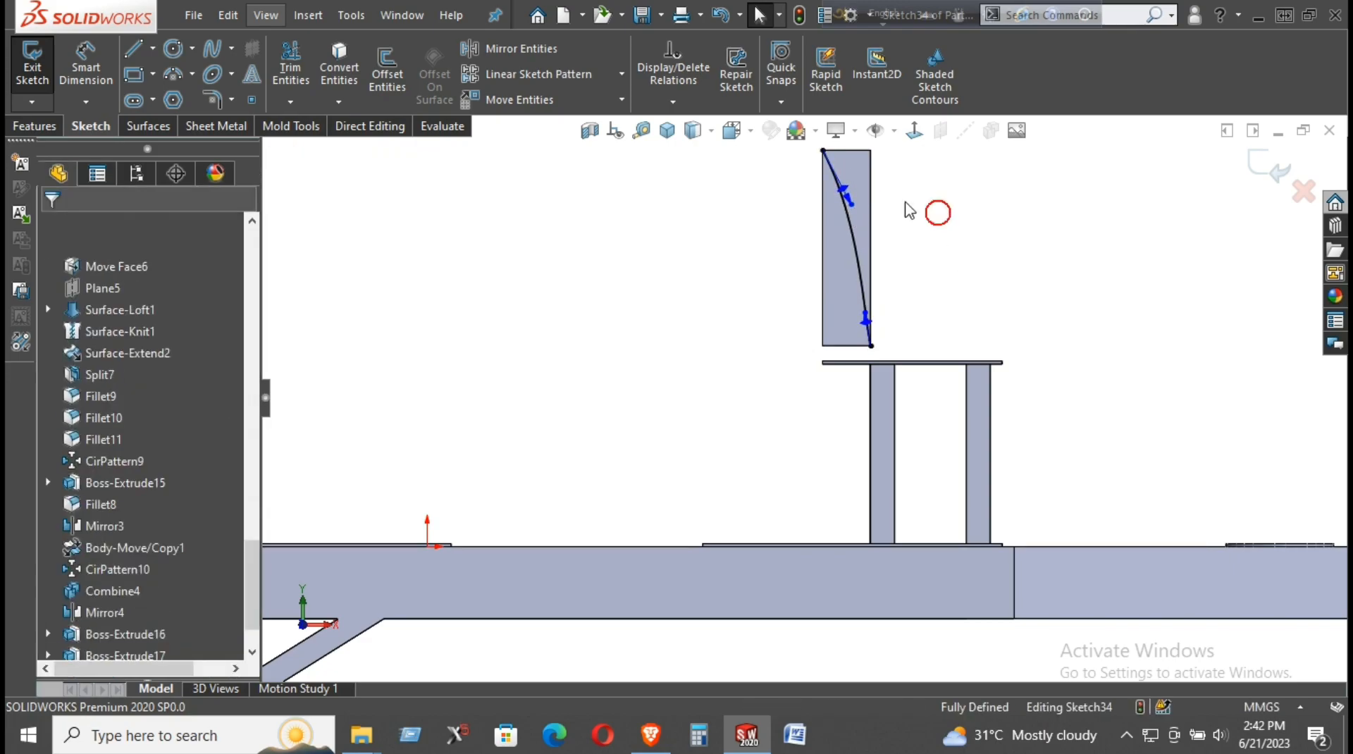
- Draw connected lines from the spline's ends enclosing a region on each side of it, extending beyond the block's front and rear edges
left_click(141, 51)
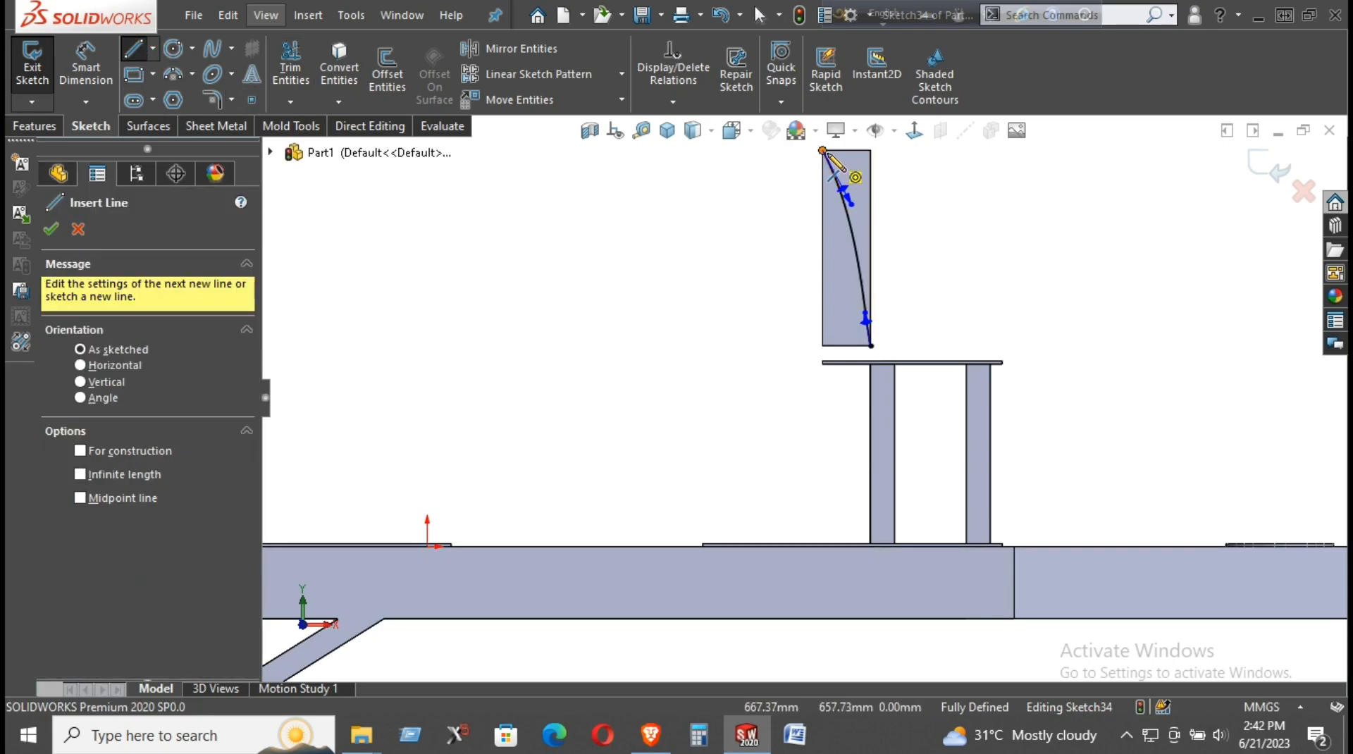
left_click(823, 151)
left_click(940, 150)
left_click(940, 346)
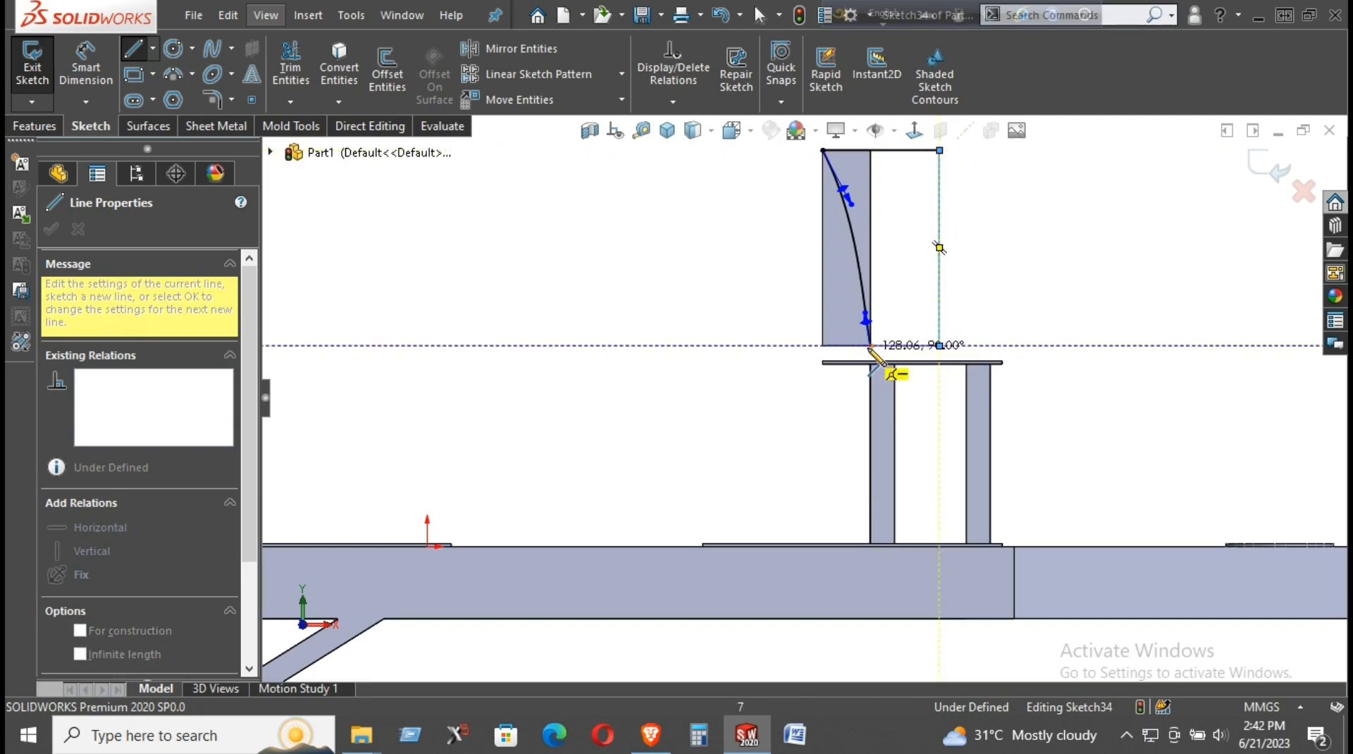
left_click(871, 346)
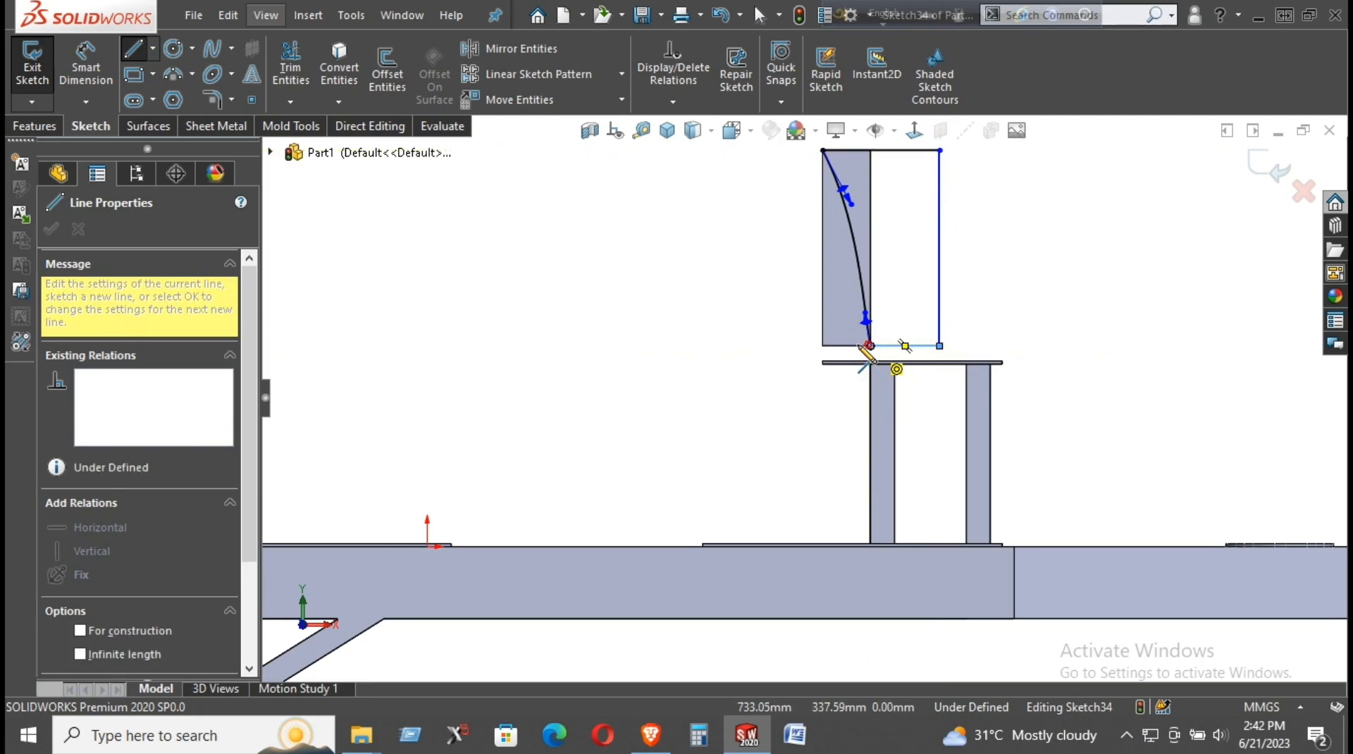
left_click(788, 346)
left_click(788, 151)
left_click(822, 151)
right_click(996, 187)
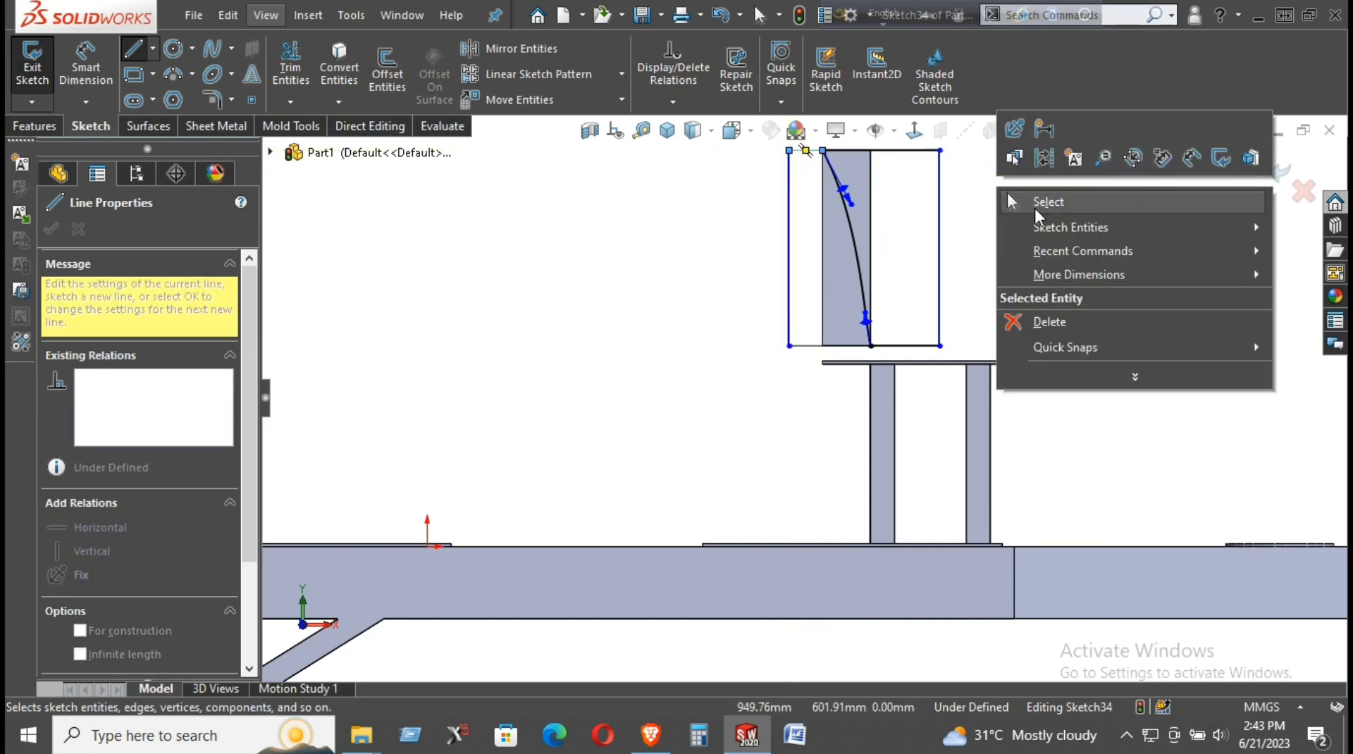
left_click(1040, 203)
- Remove the coincident relation from the spline's upper endpoint and move the endpoint slightly inward along the block's top edge
middle_click_drag(1033, 205, 967, 231)
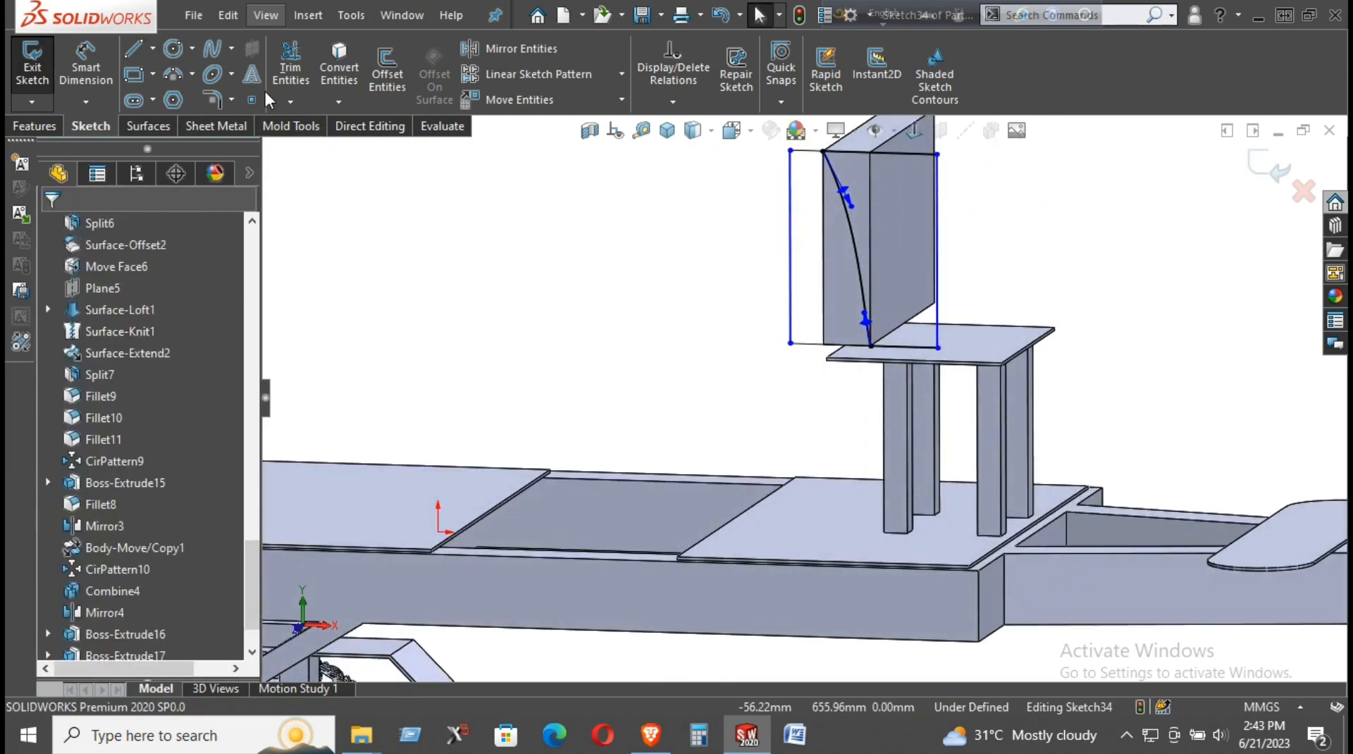
left_click(914, 130)
scroll(869, 392, "down", 3)
scroll(885, 293, "up", 4)
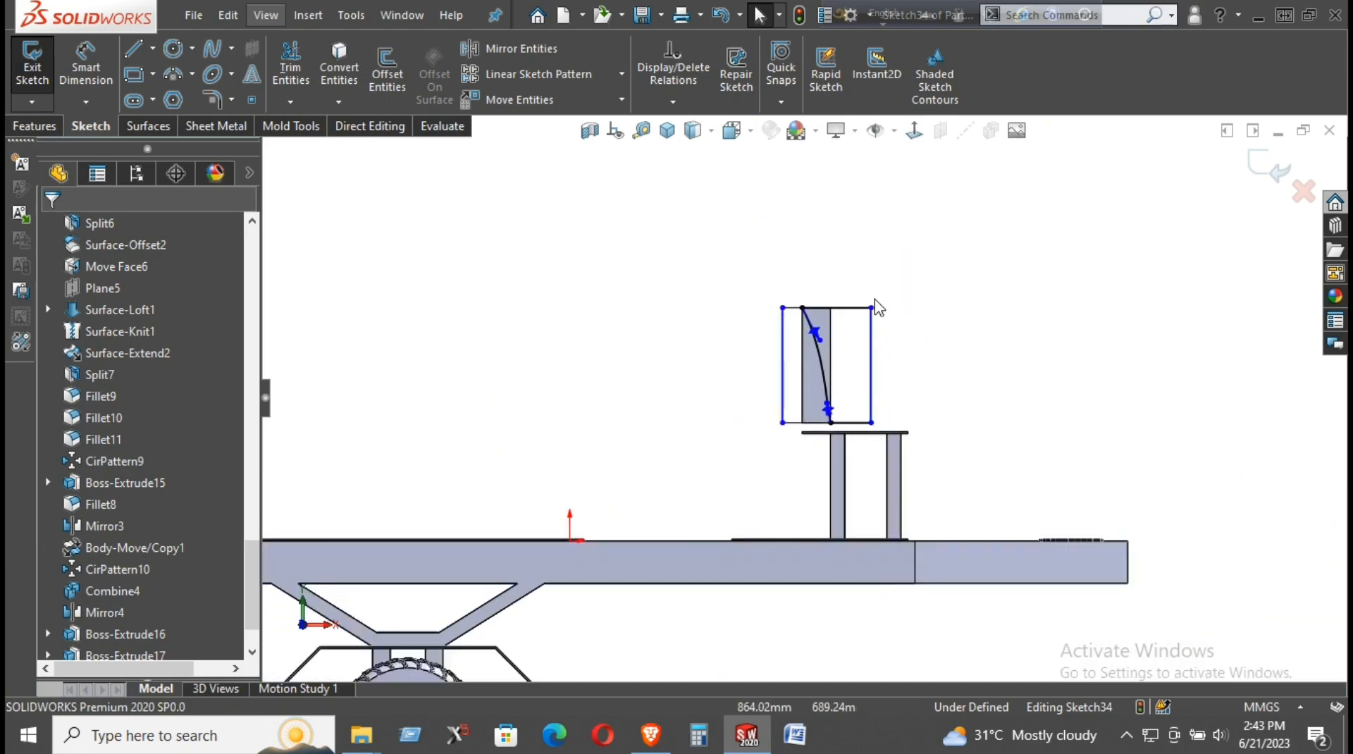
scroll(830, 313, "down", 5)
scroll(723, 267, "down", 3)
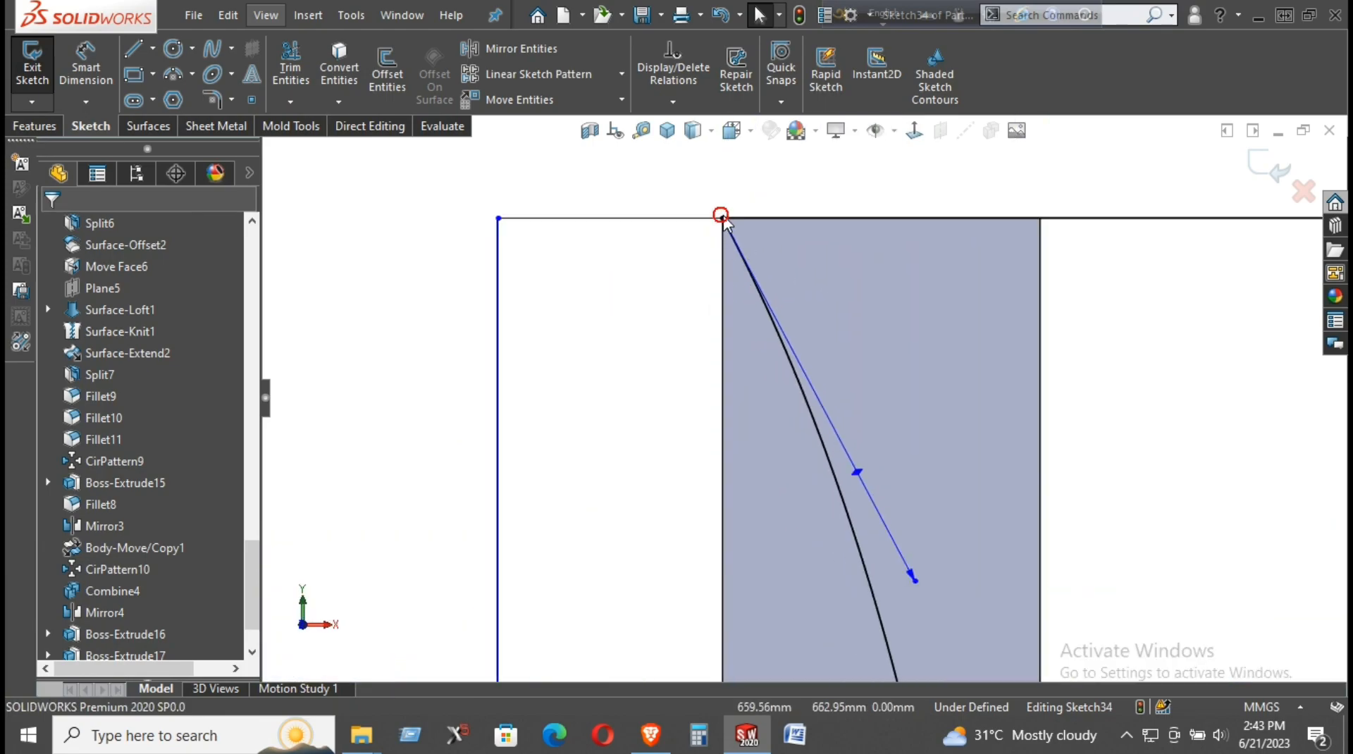
left_click(722, 218)
right_click(723, 226)
left_click(773, 491)
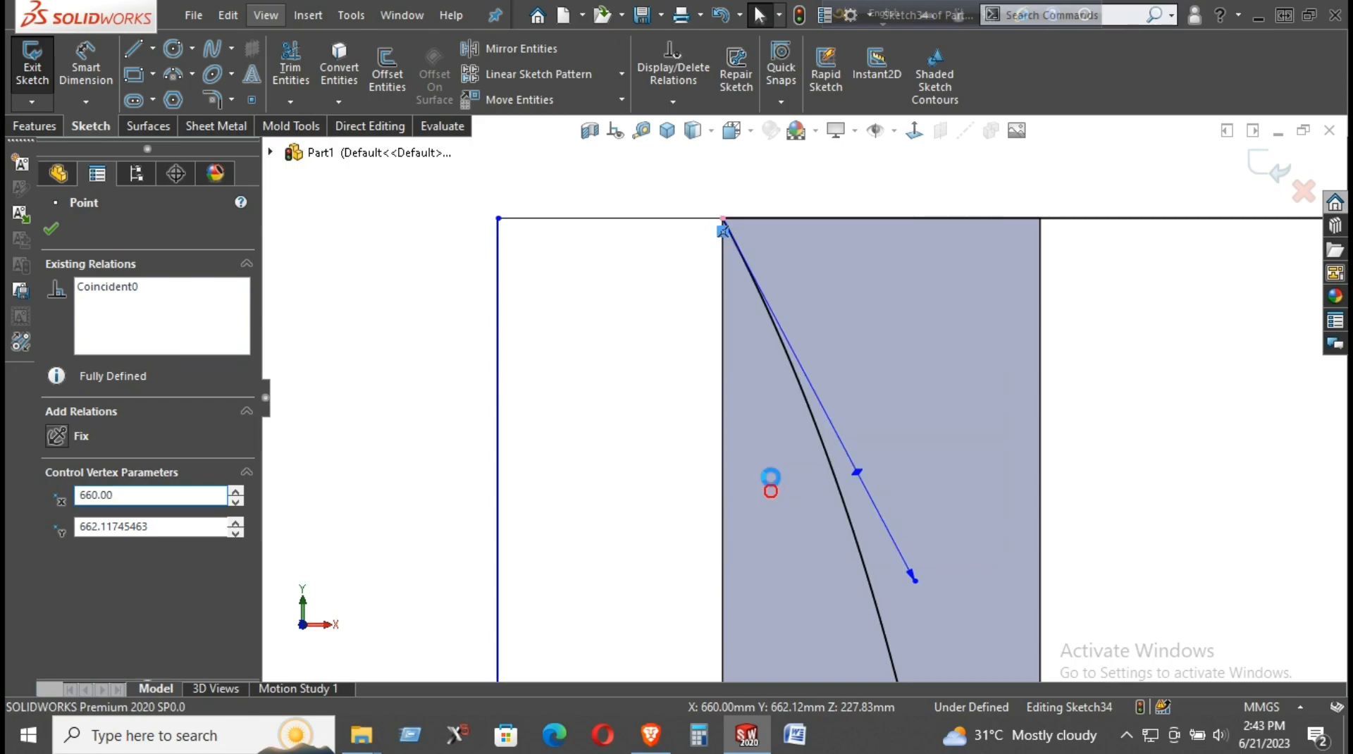
left_click_drag(723, 219, 751, 219)
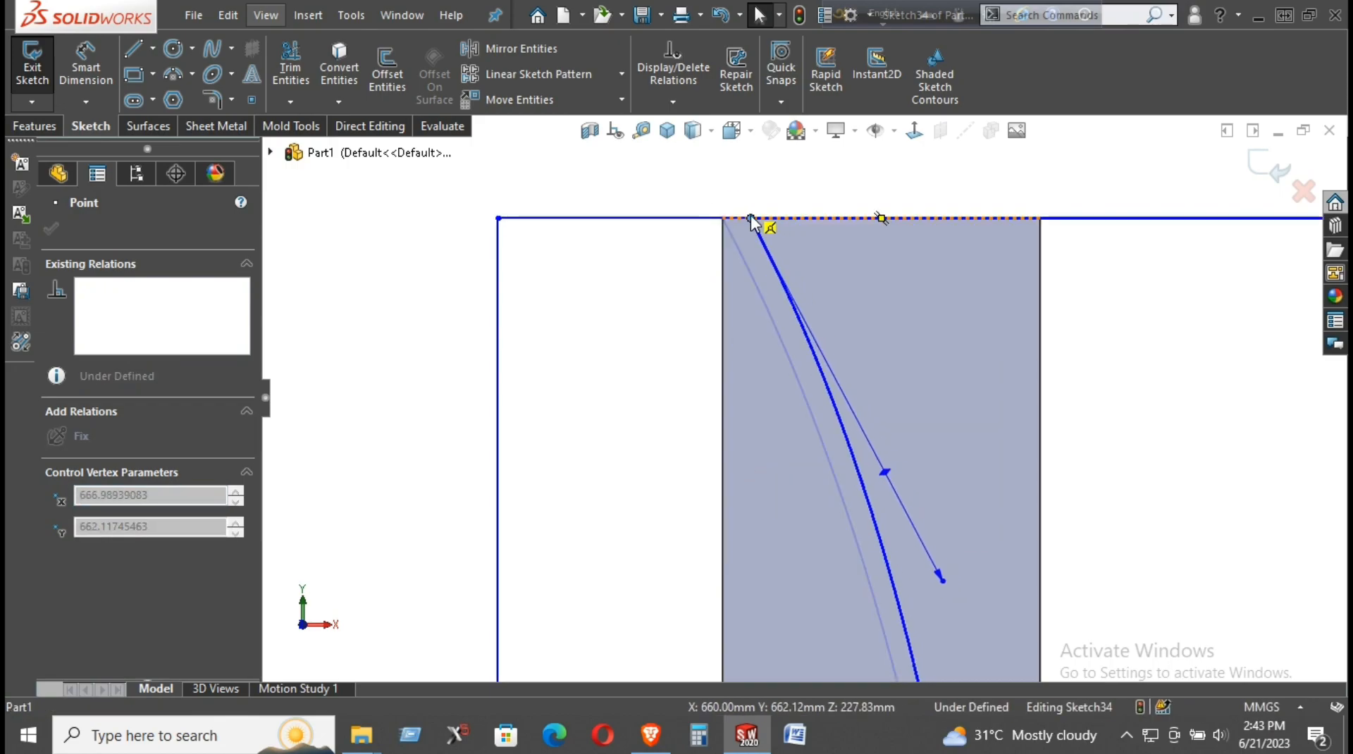
- Dimension the spline's upper endpoint 5 mm from the block's upper rear corner
left_click(666, 319)
left_click(722, 219)
left_click(750, 218)
left_click(747, 193)
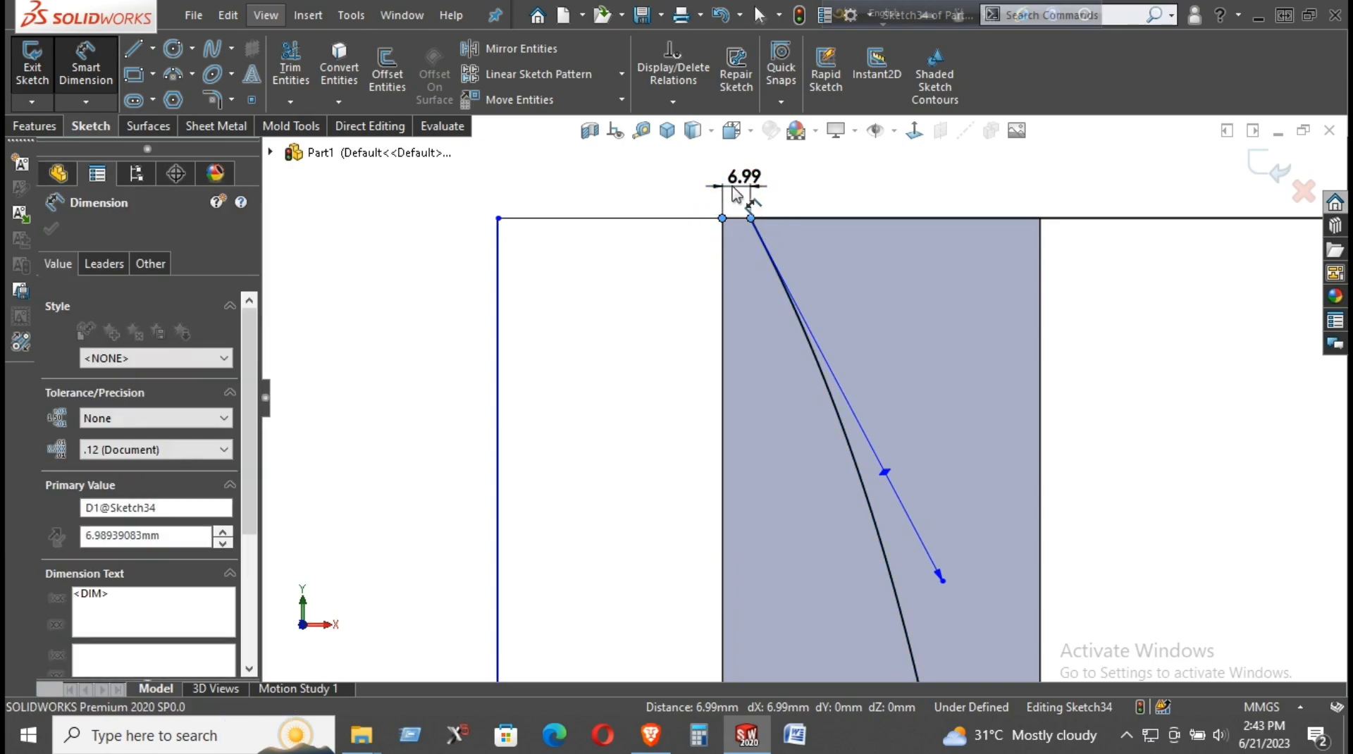
key("Return")
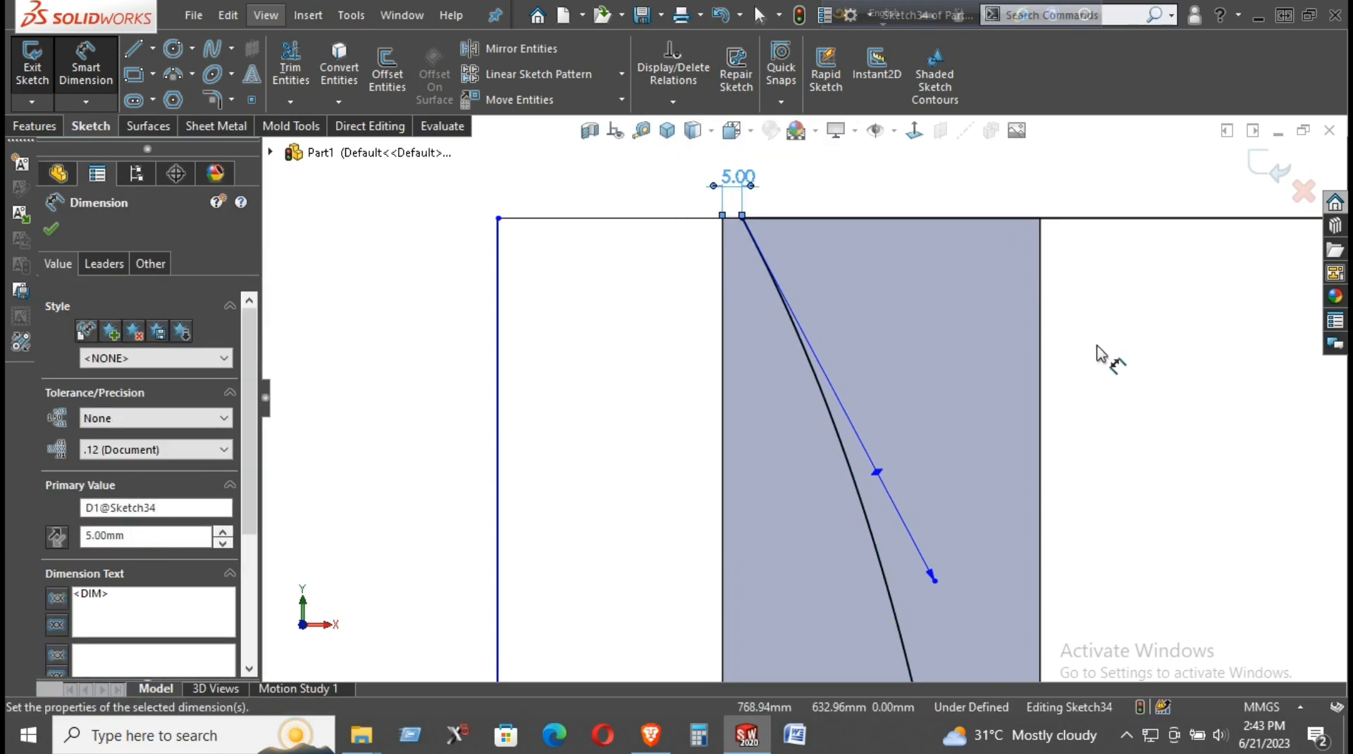
left_click(1095, 343)
scroll(1090, 363, "up", 7)
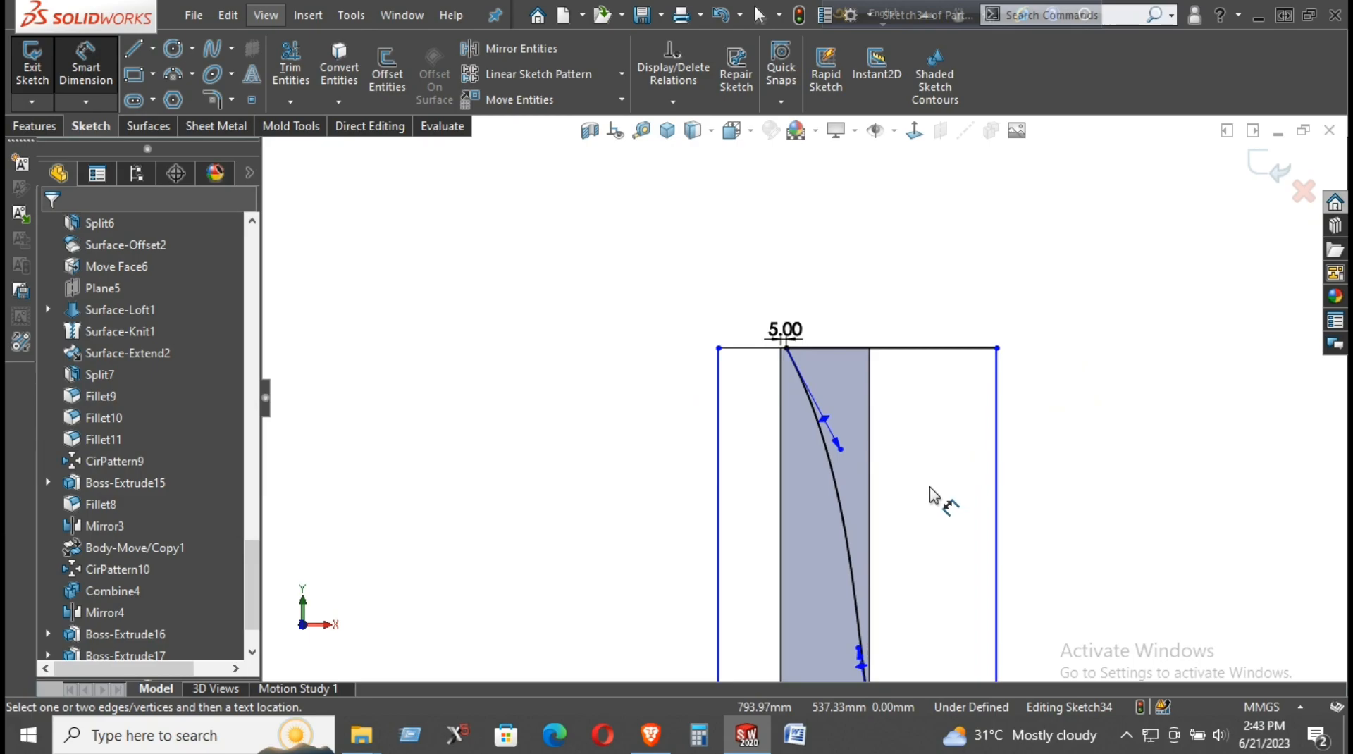
scroll(918, 479, "up", 3)
scroll(915, 467, "down", 3)
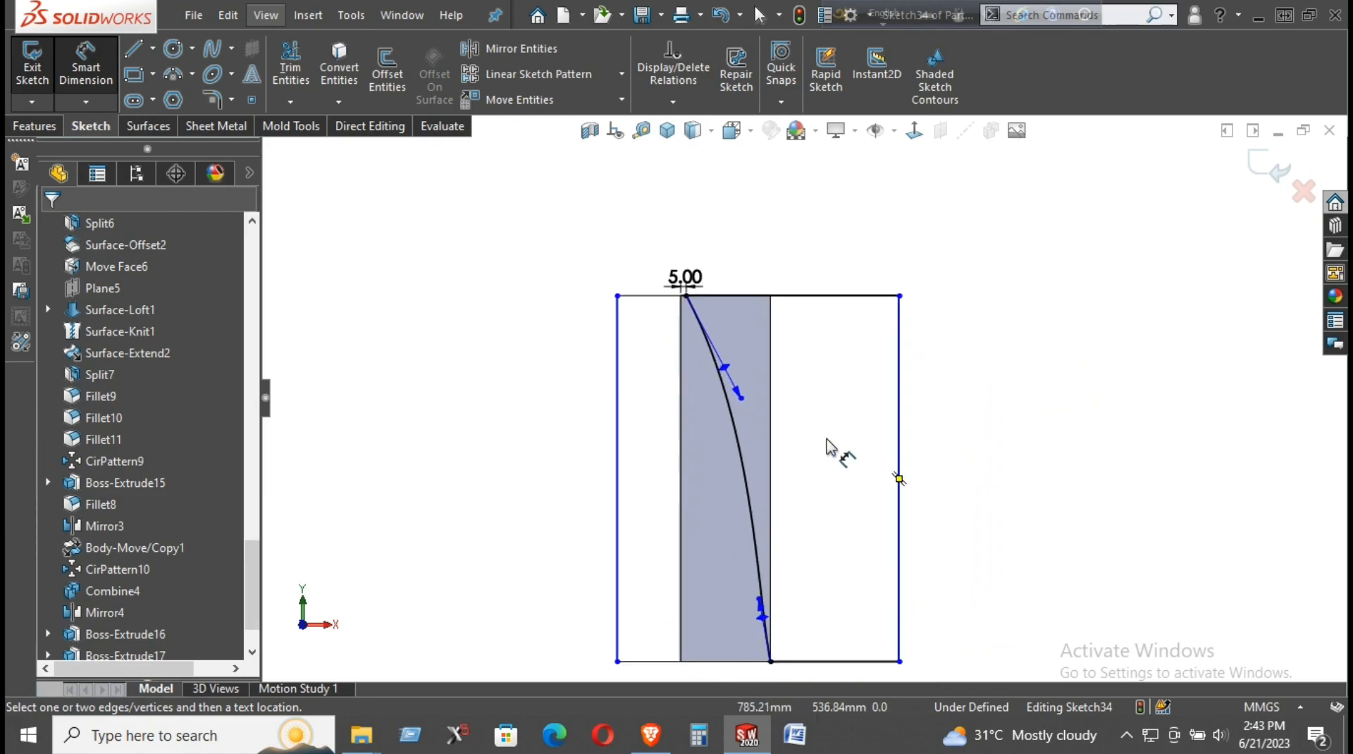
scroll(822, 387, "down", 2)
scroll(810, 453, "up", 2)
scroll(794, 469, "down", 2)
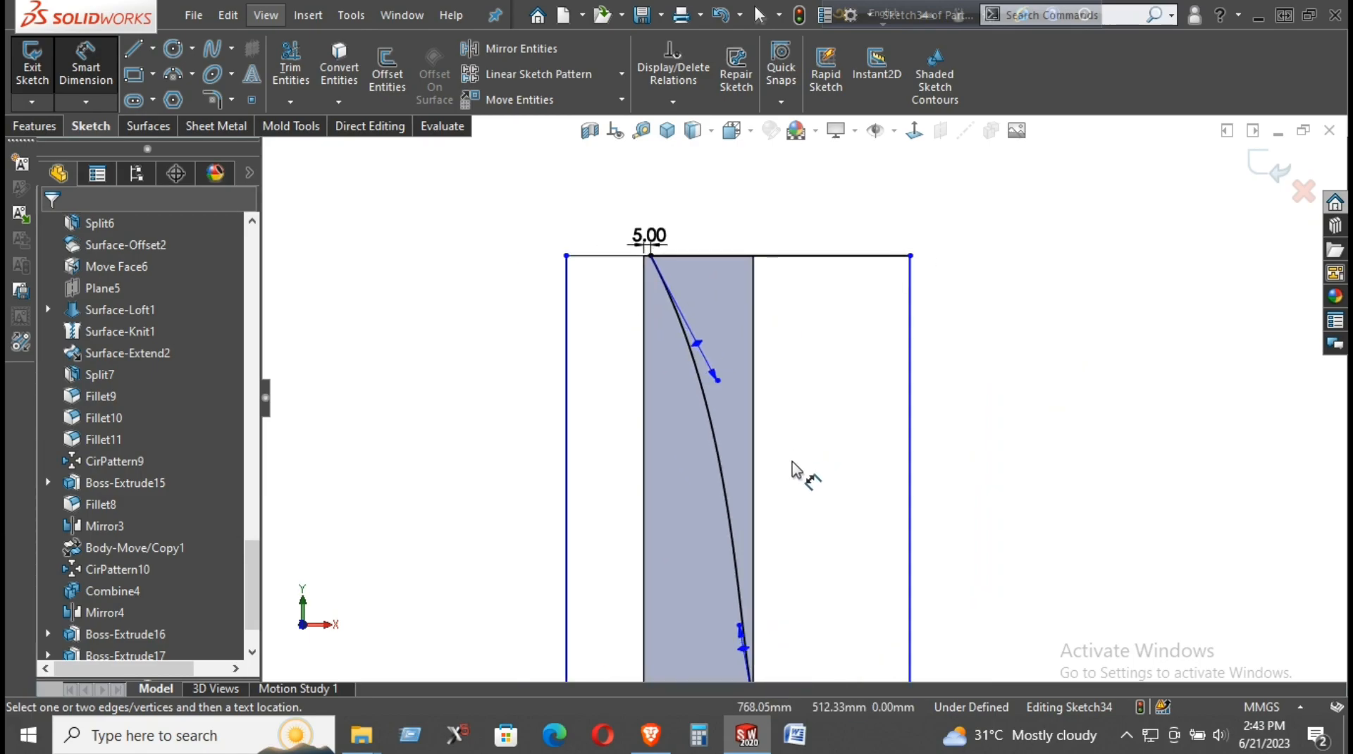
scroll(795, 460, "up", 1)
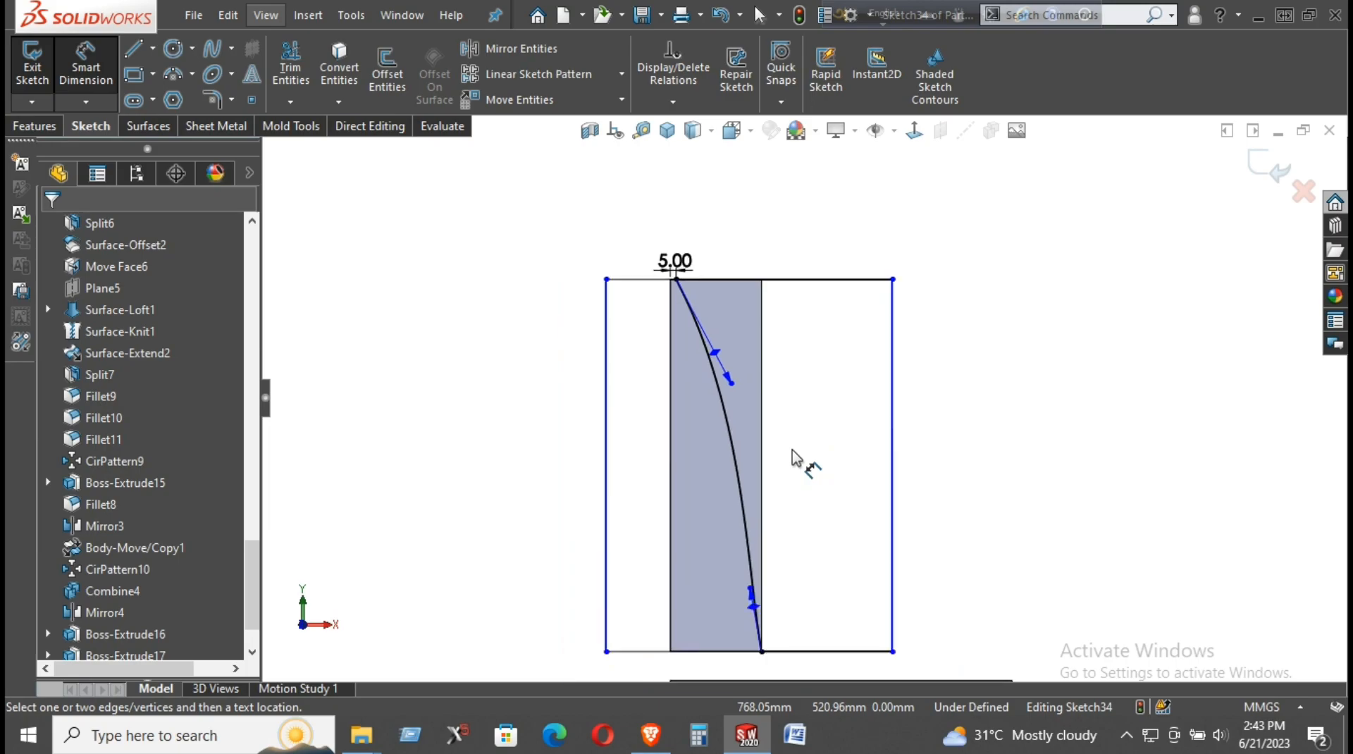
scroll(795, 460, "up", 1)
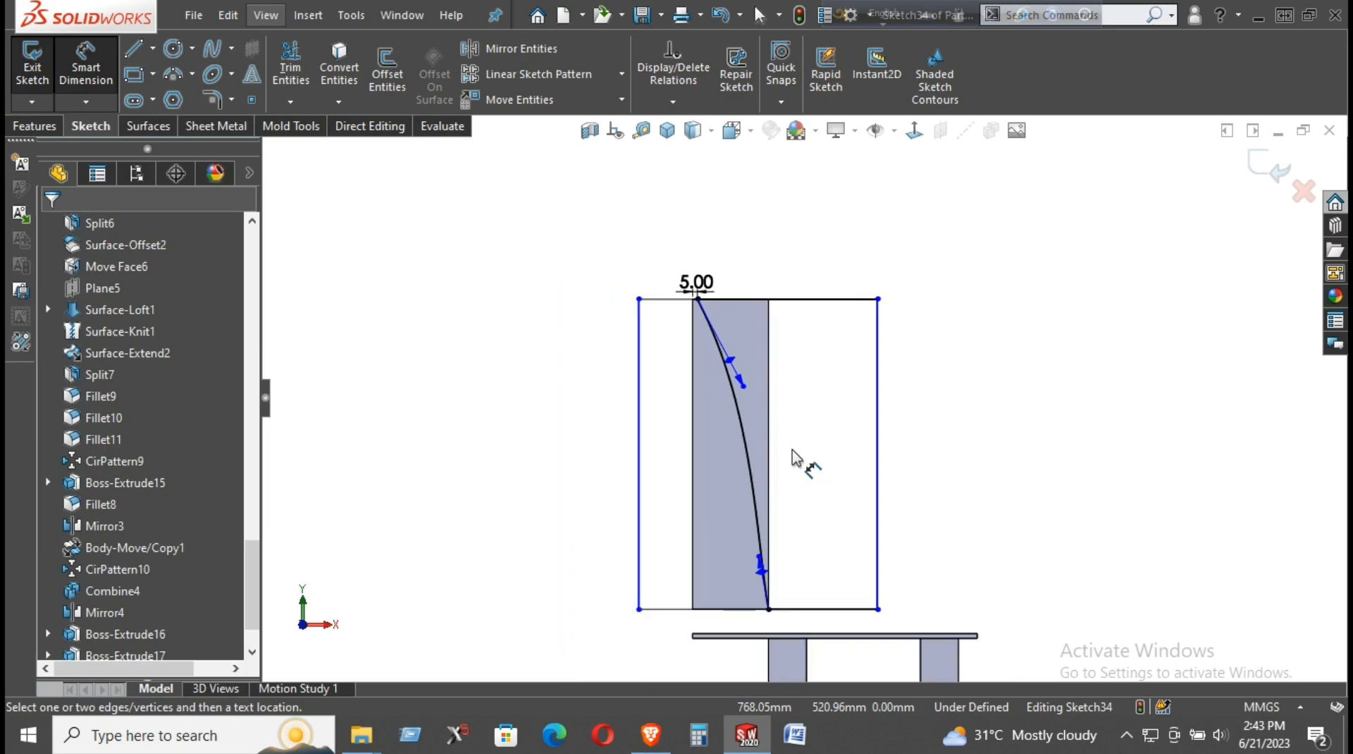
scroll(795, 459, "down", 1)
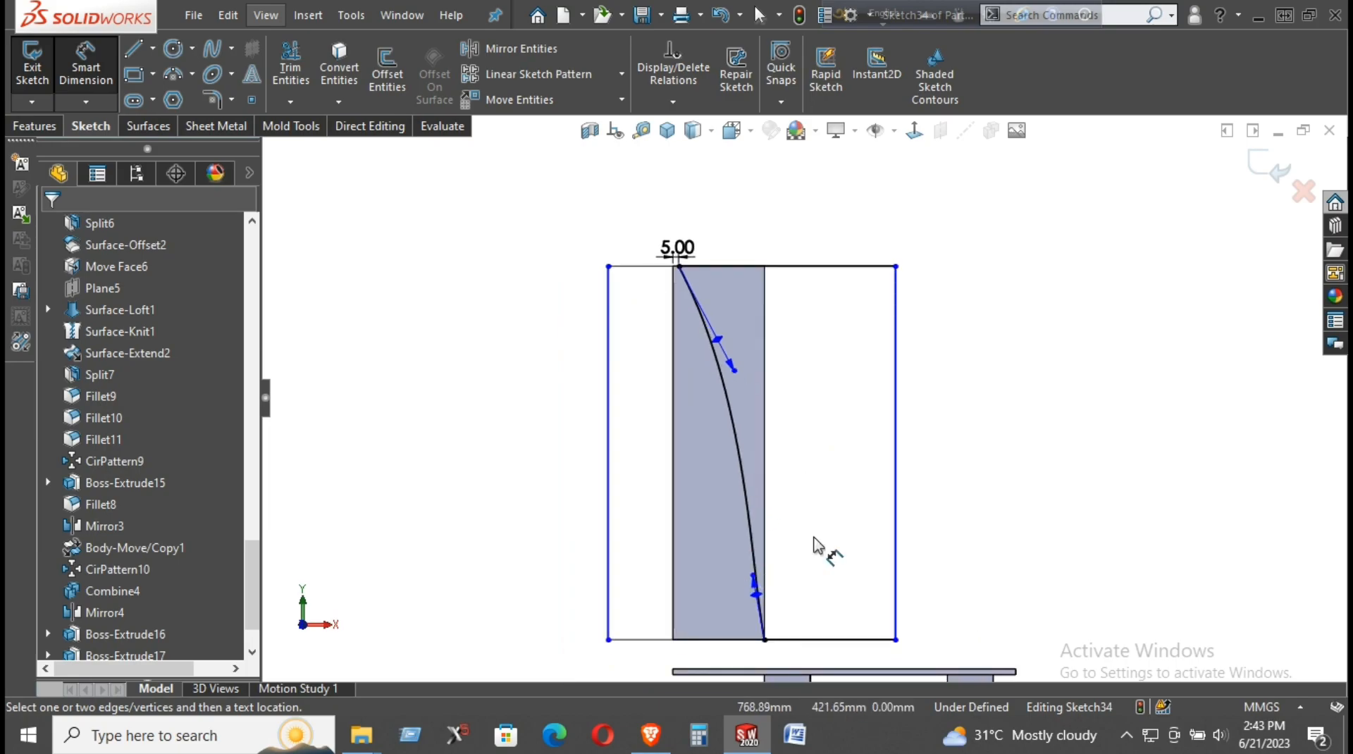
- Remove the coincident relation from the spline's lower endpoint and move the endpoint slightly inward along the block's bottom edge
right_click(838, 476)
left_click(859, 519)
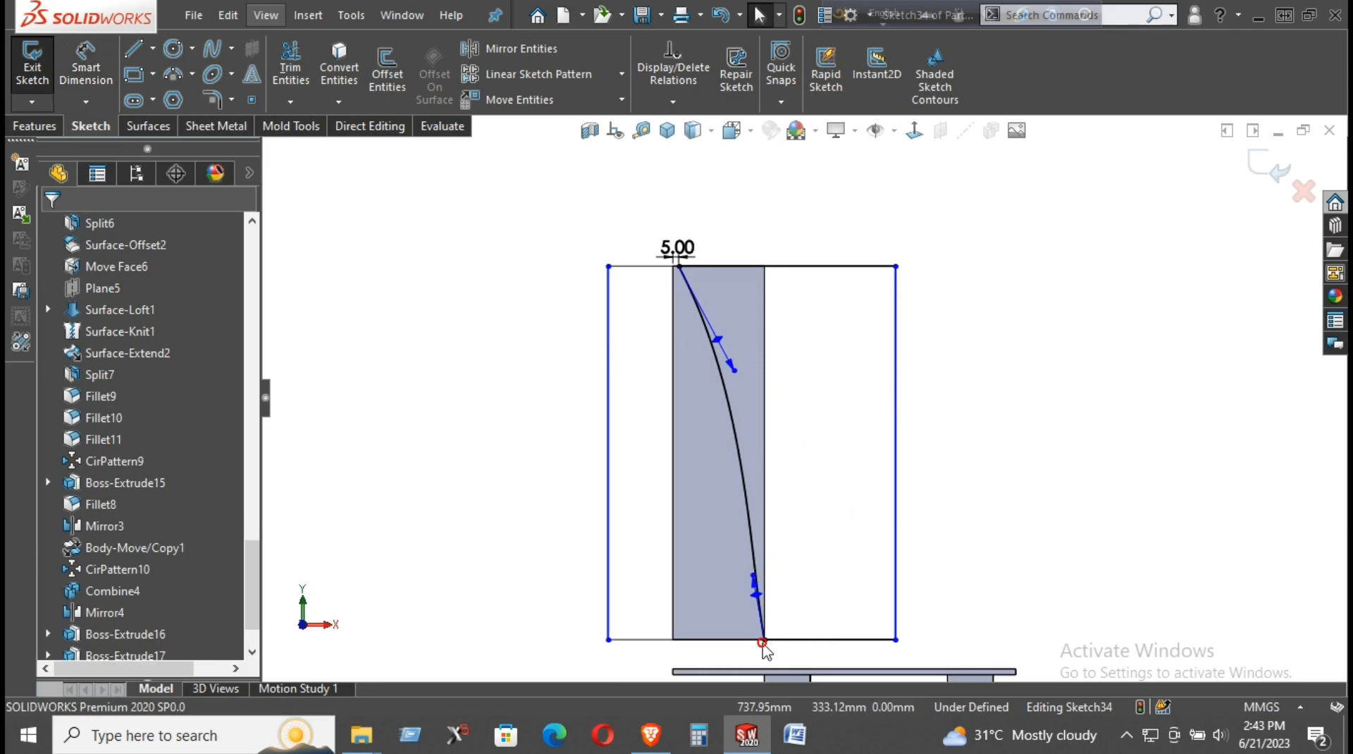
left_click(763, 643)
right_click(764, 652)
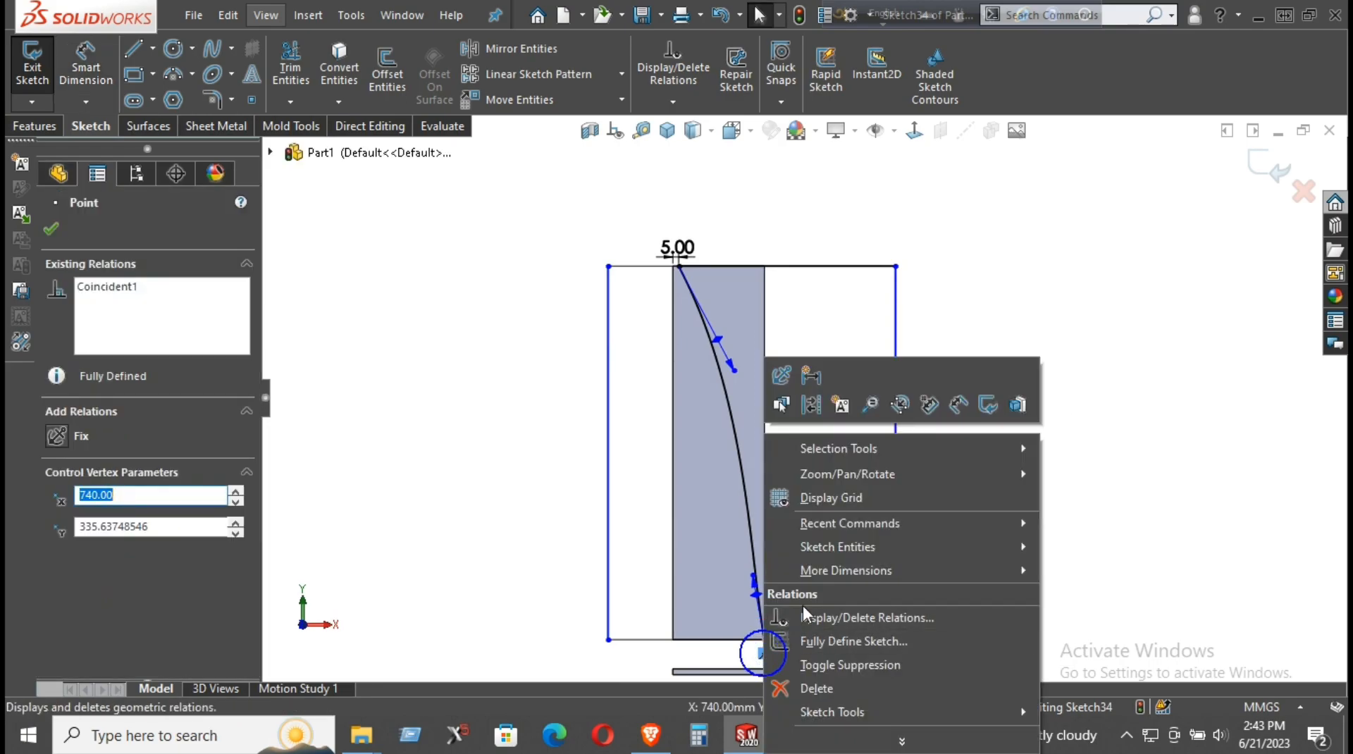
left_click(791, 687)
scroll(775, 645, "down", 1)
left_click(763, 626)
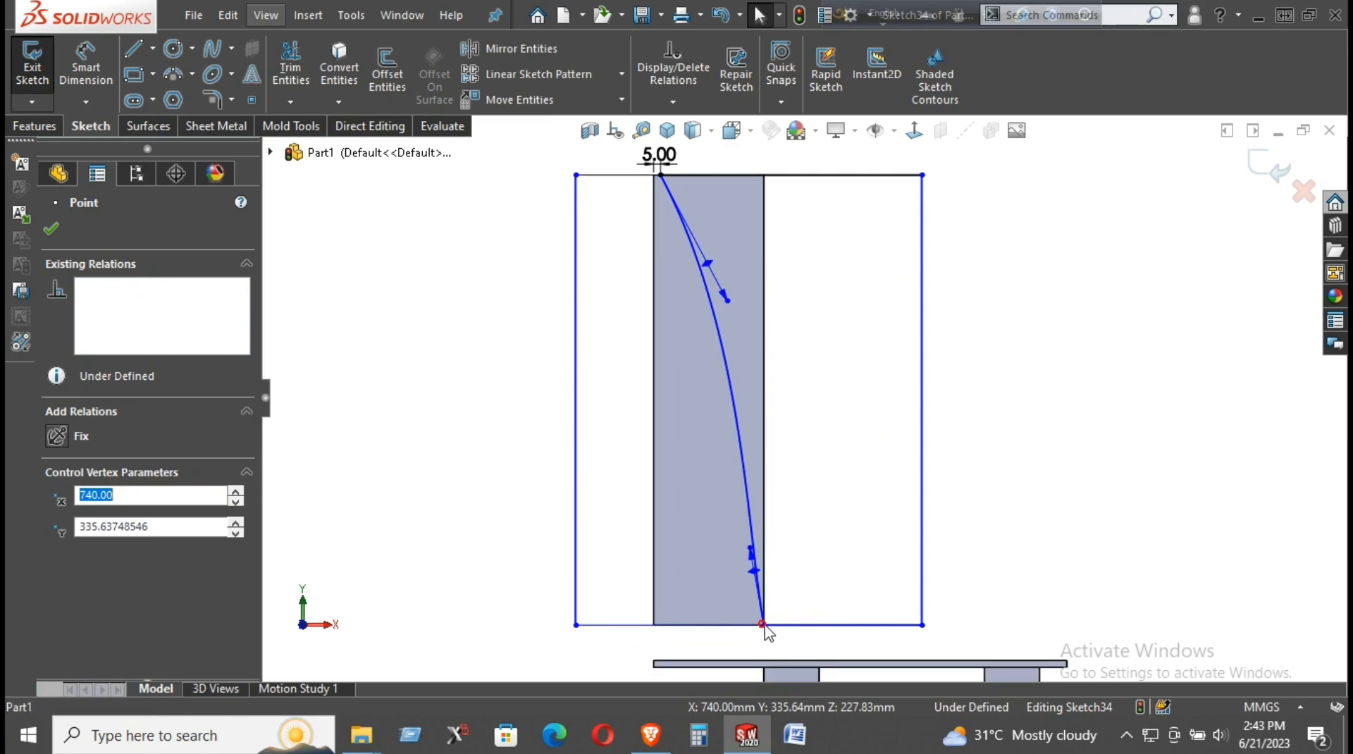
mouse_move(763, 625)
left_mouse_down()
mouse_move(734, 634)
mouse_move(752, 625)
left_mouse_up()
right_click(812, 474)
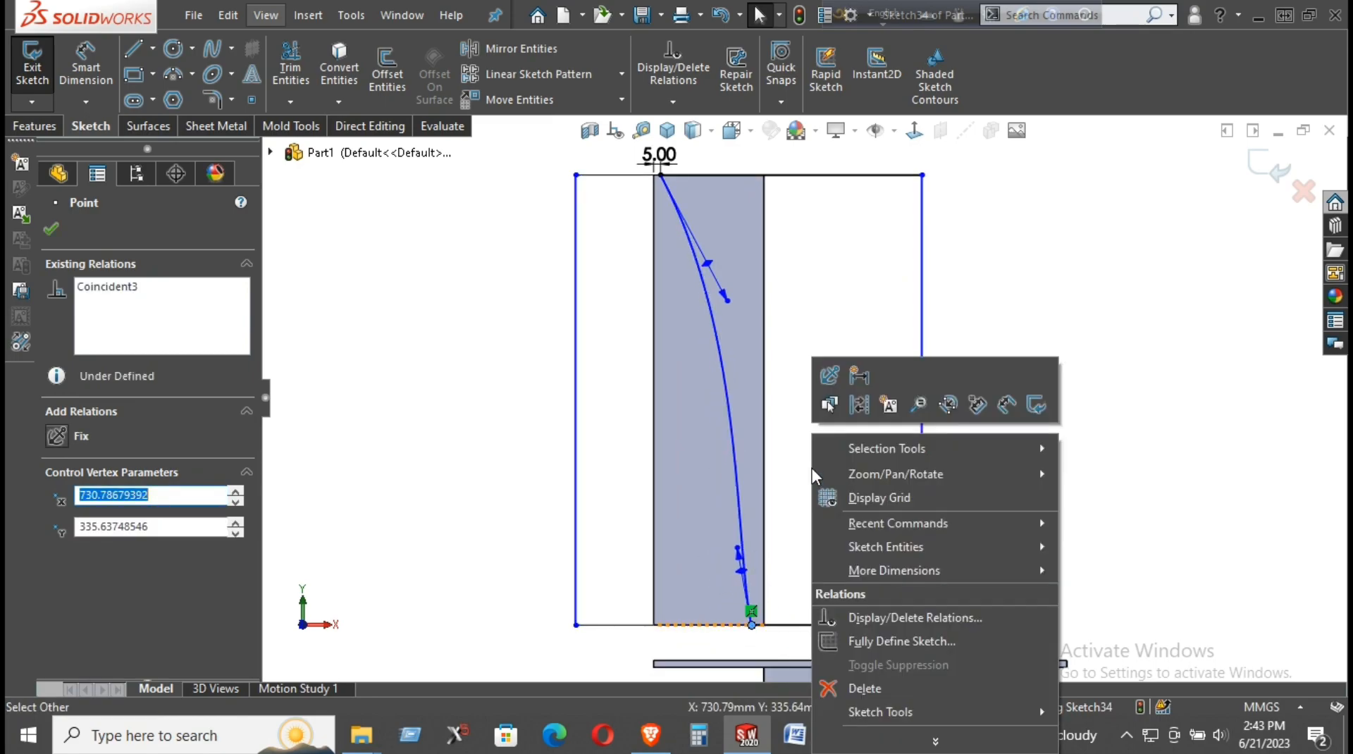
left_click(799, 489)
- Dimension the spline's lower endpoint 5 mm from the block's lower front corner
right_click_drag(804, 546, 808, 484)
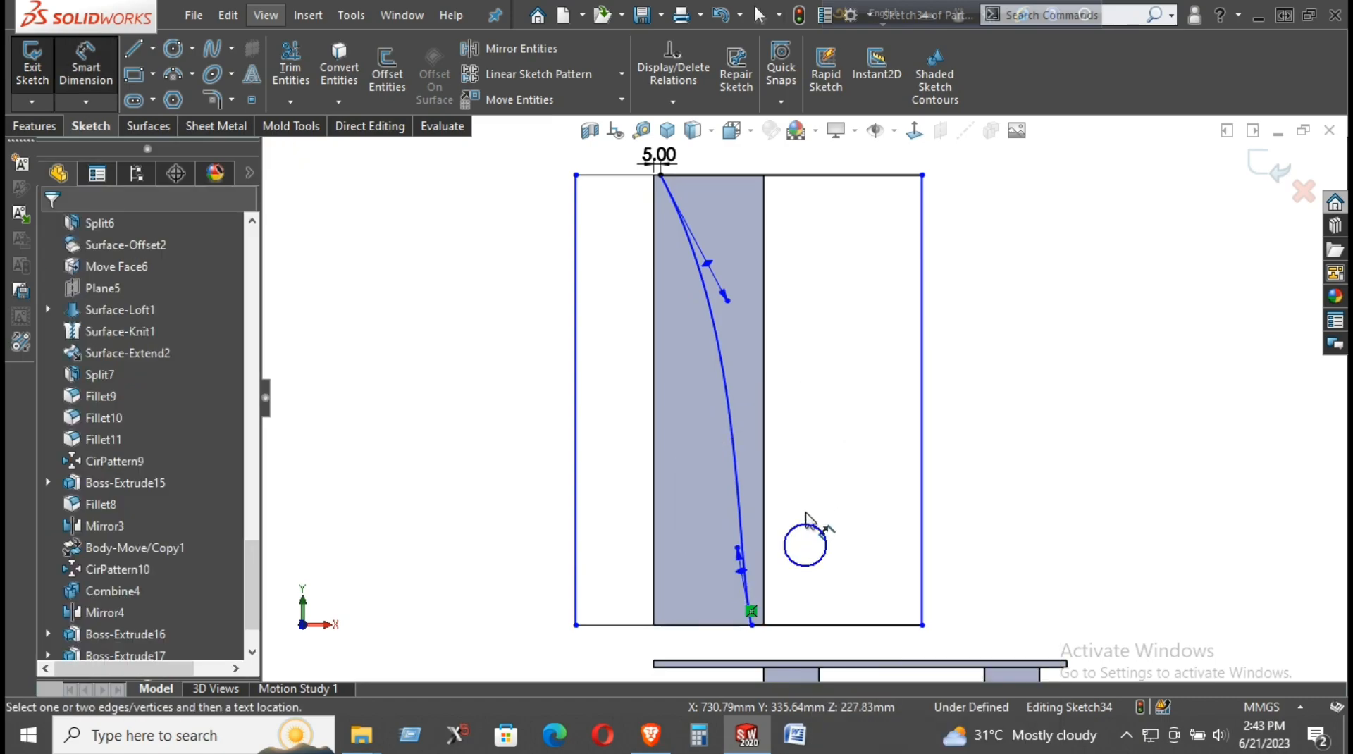
scroll(766, 639, "down", 3)
left_click(771, 577)
left_click(751, 578)
left_click(761, 598)
type("5")
key("Return")
left_click(897, 442)
- Offset the spline 5 mm toward the block's rear edge, keeping the offset dimension
scroll(881, 437, "up", 4)
scroll(873, 439, "up", 3)
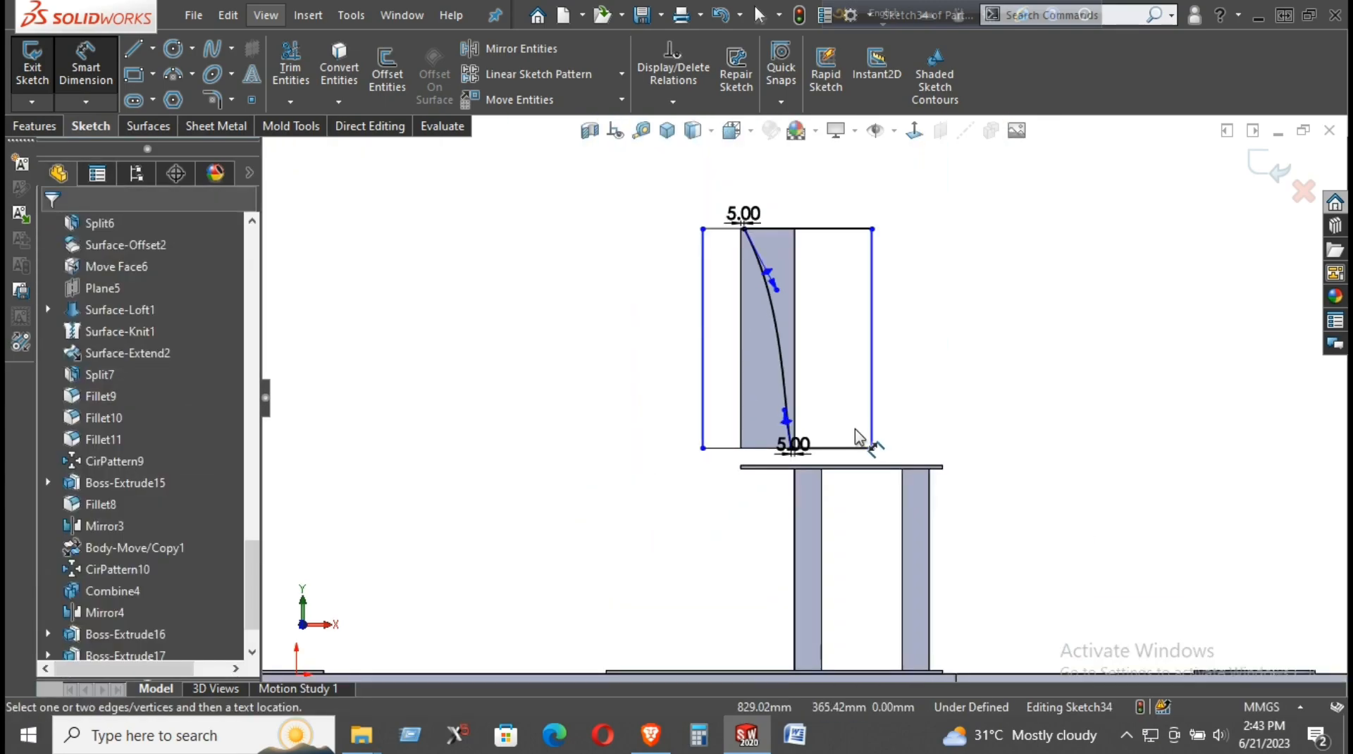
scroll(861, 374, "down", 3)
scroll(849, 324, "up", 2)
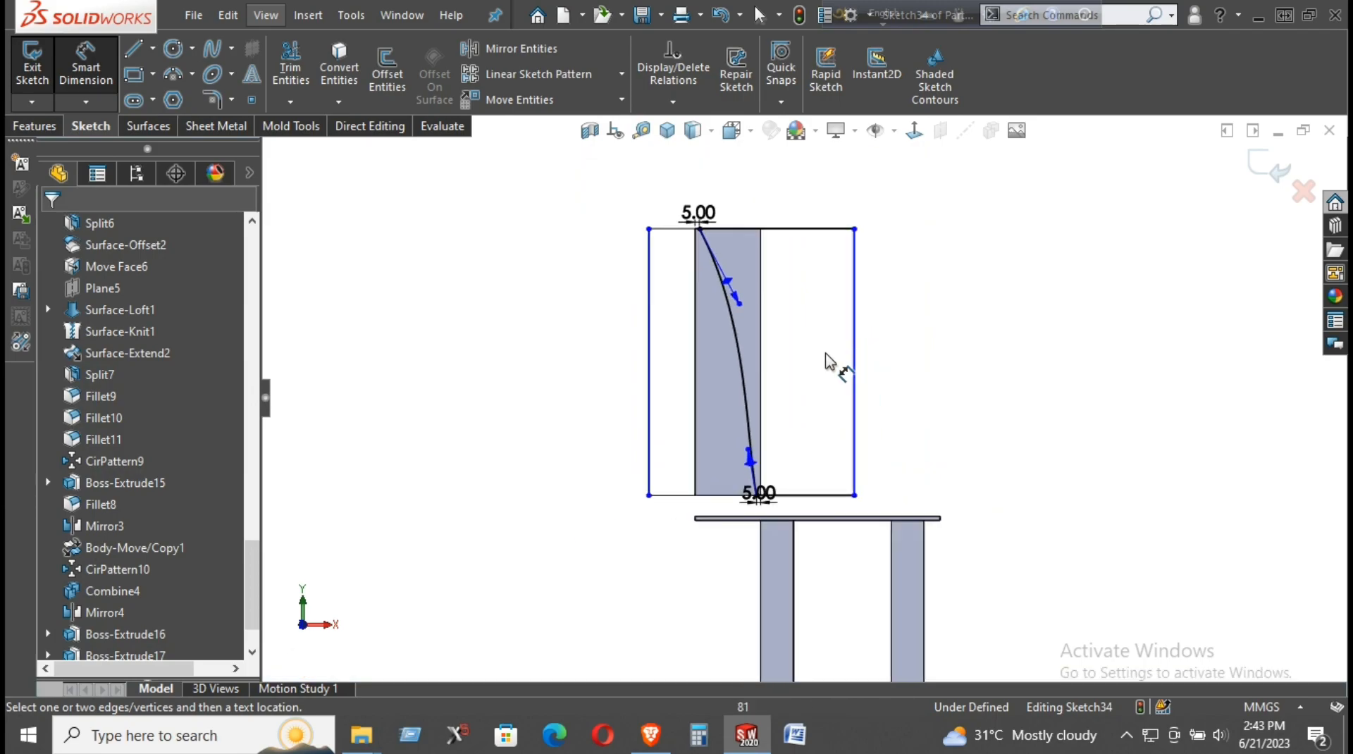
scroll(835, 348, "down", 3)
scroll(755, 418, "up", 2)
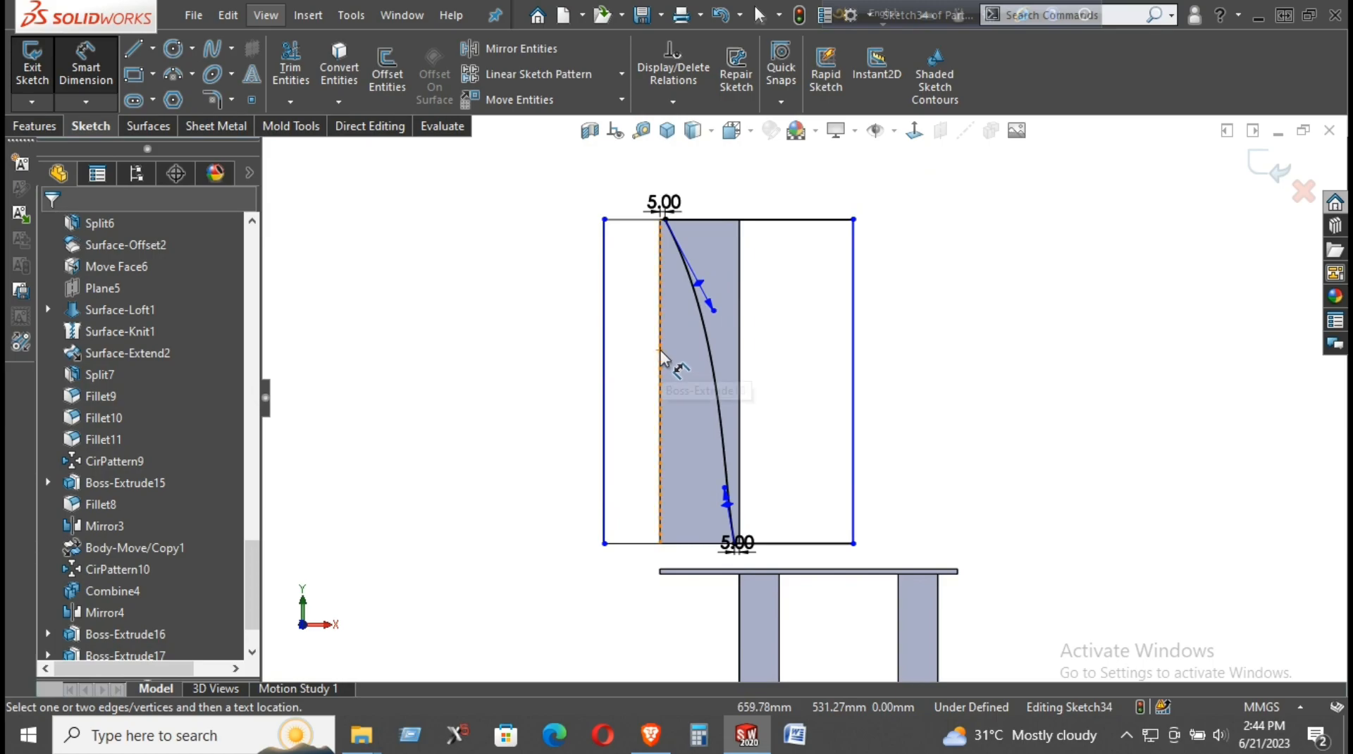
left_click(387, 71)
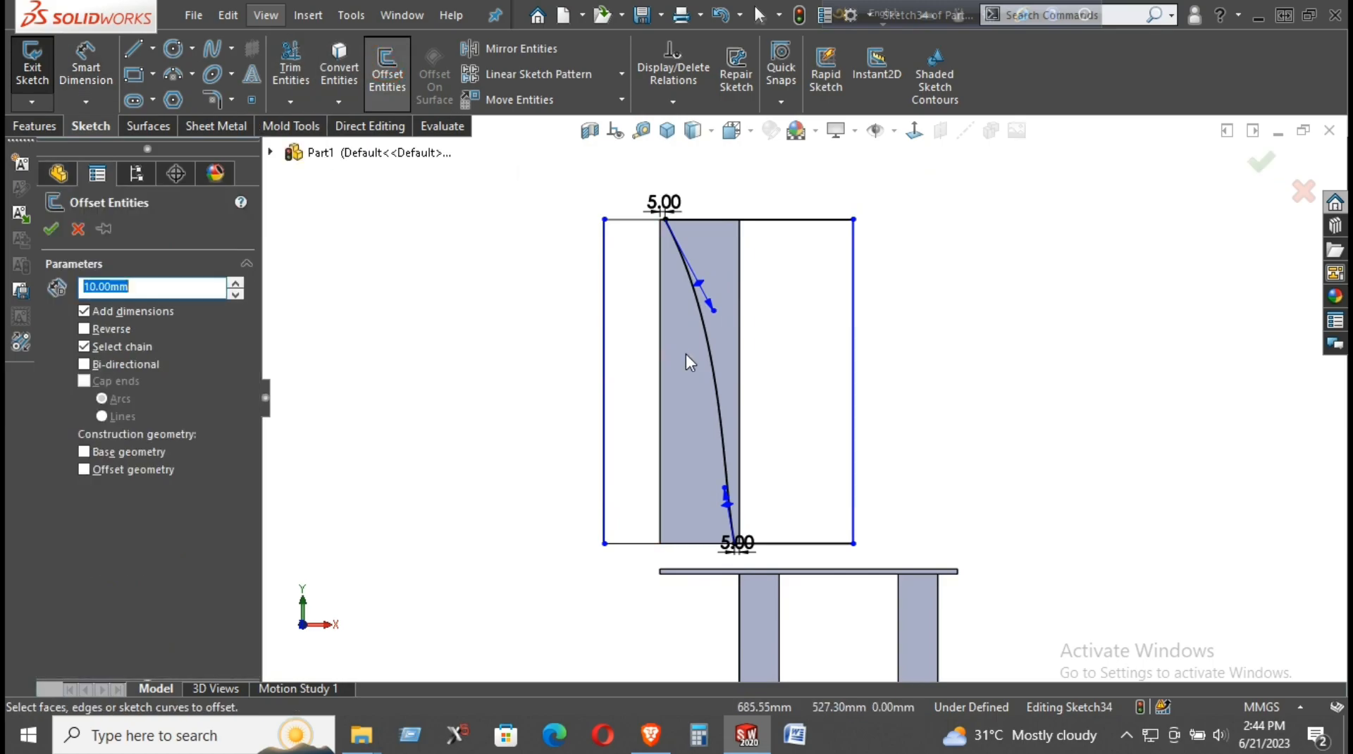
left_click(715, 367)
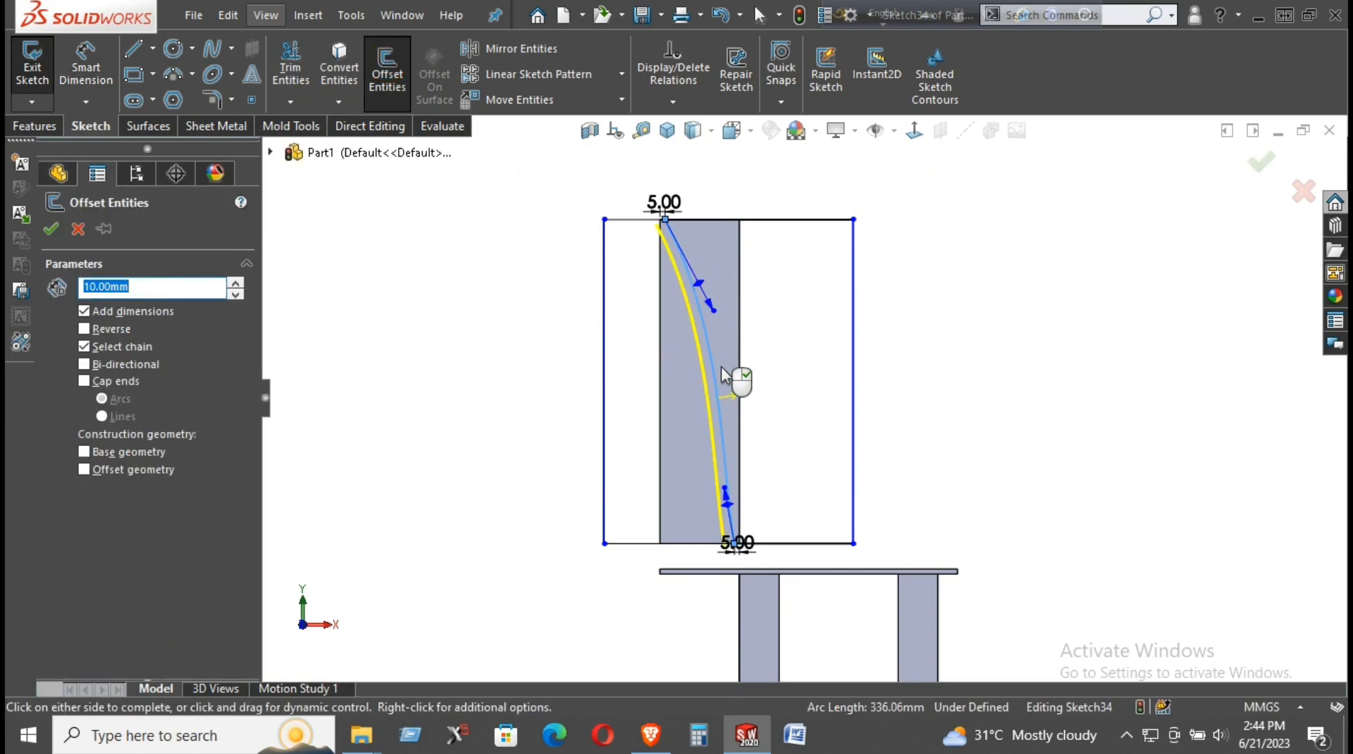
scroll(721, 366, "down", 1)
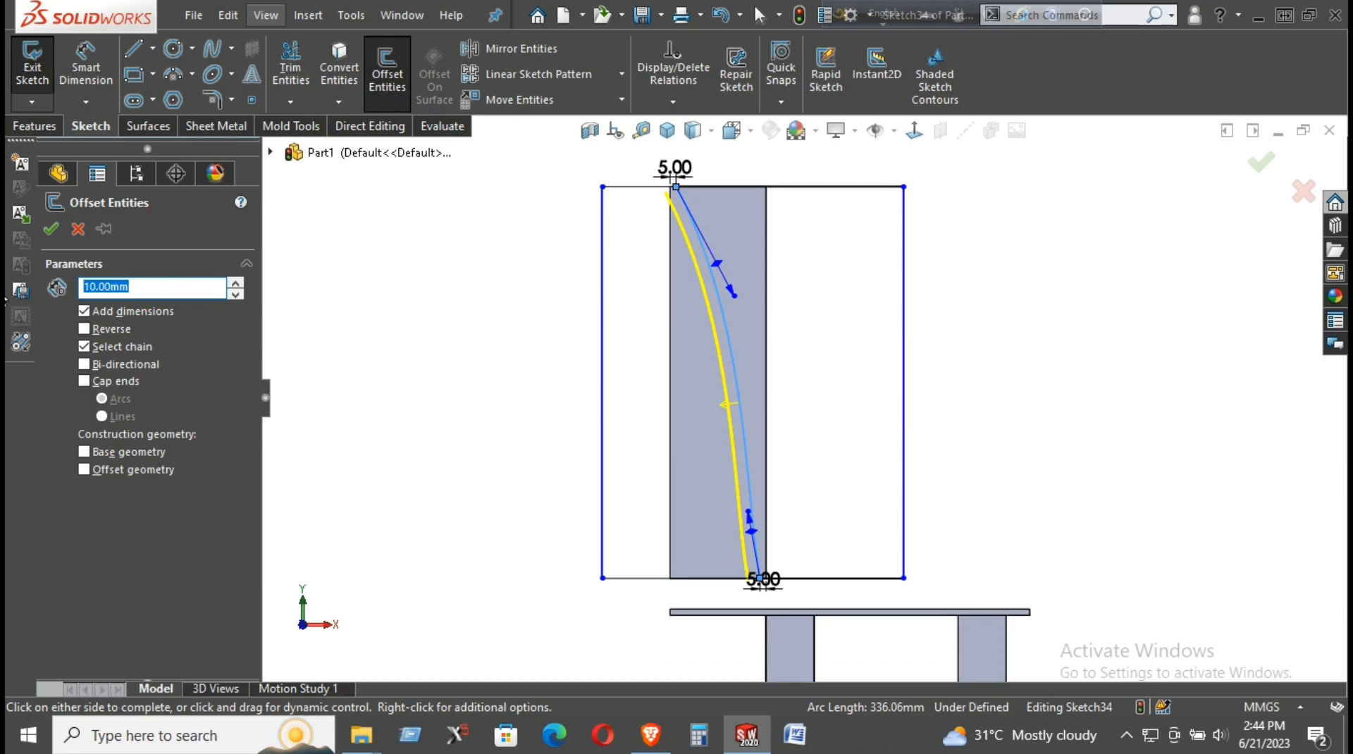
key("Return")
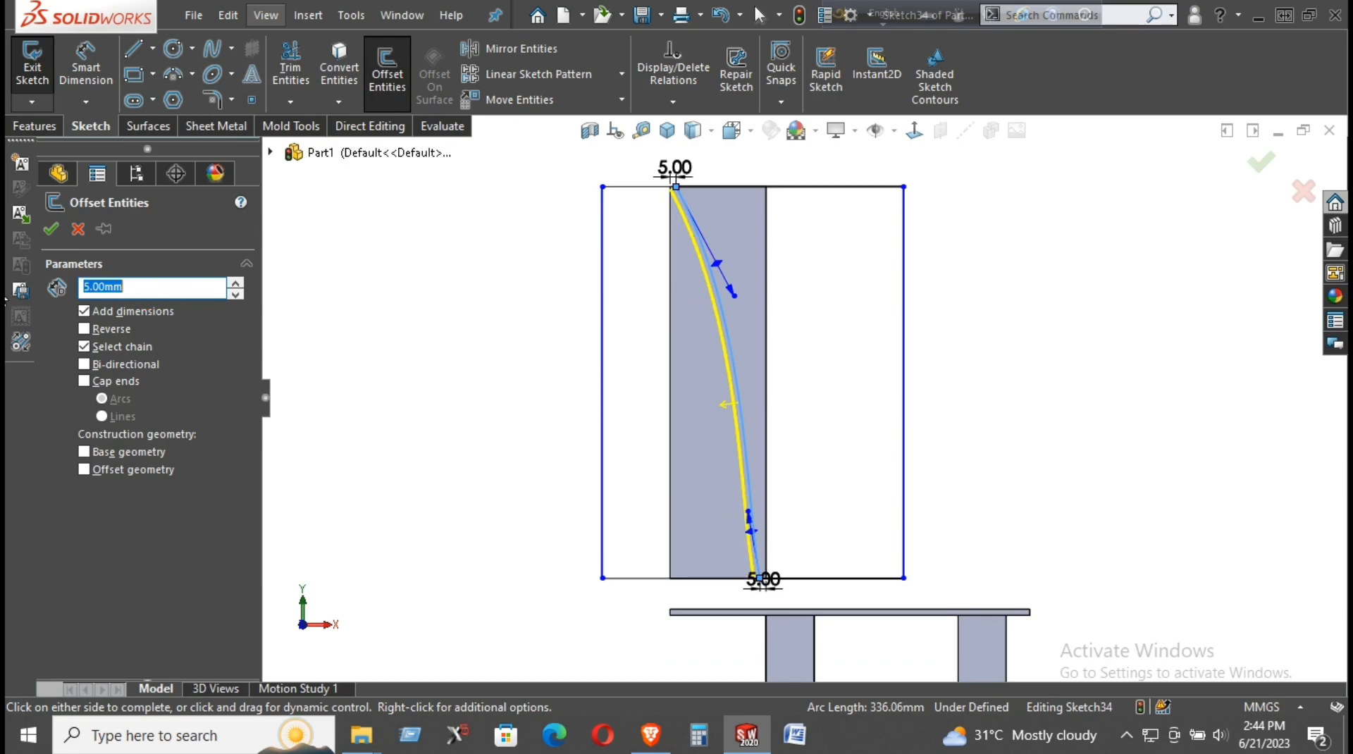
left_click(60, 233)
- Join the spline and its offset curve with short lines at their lower and upper ends
scroll(821, 596, "down", 8)
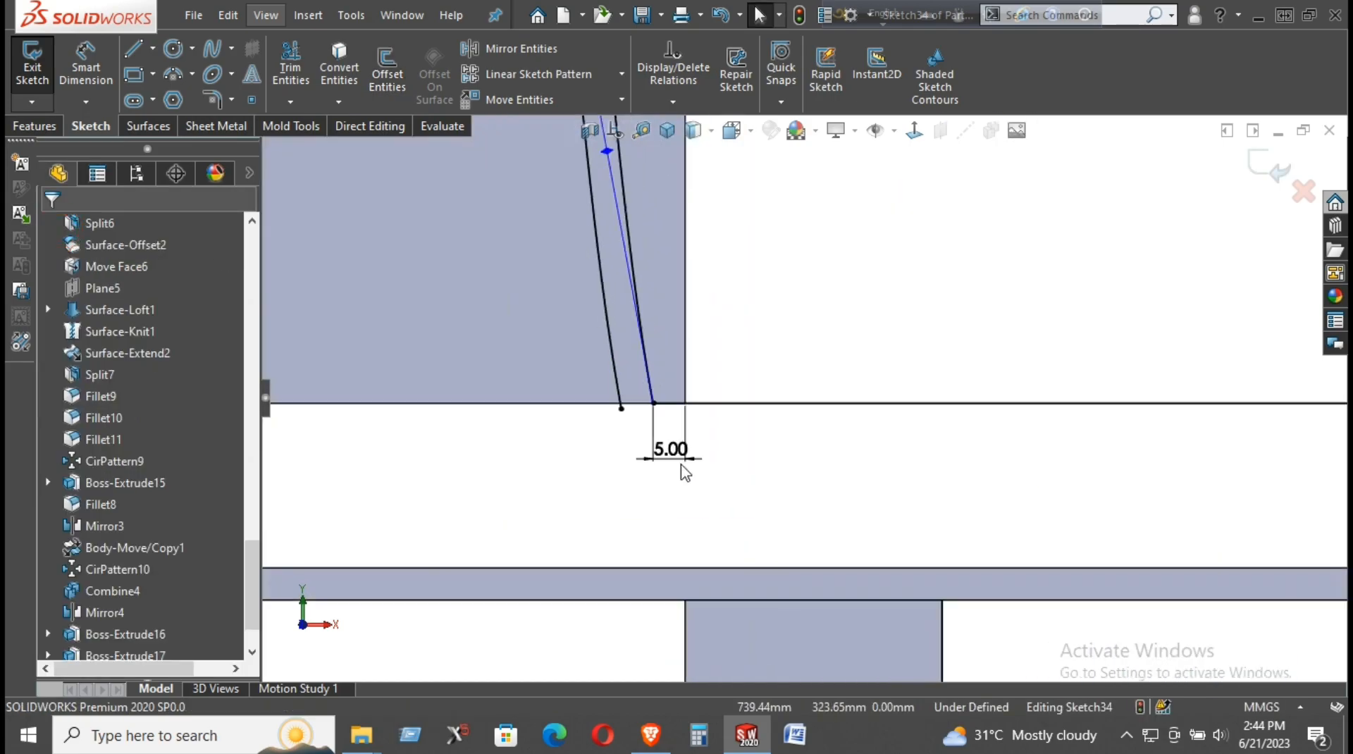
left_click(133, 48)
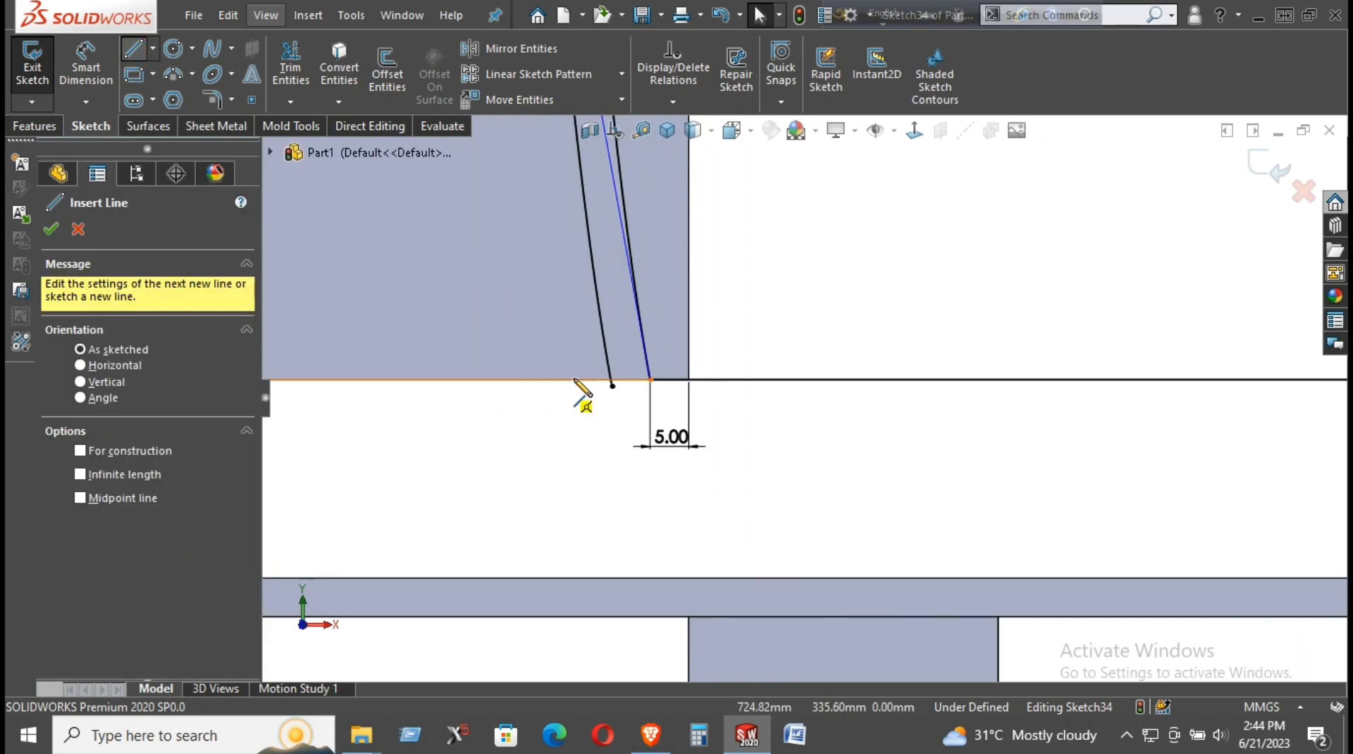
left_click(650, 381)
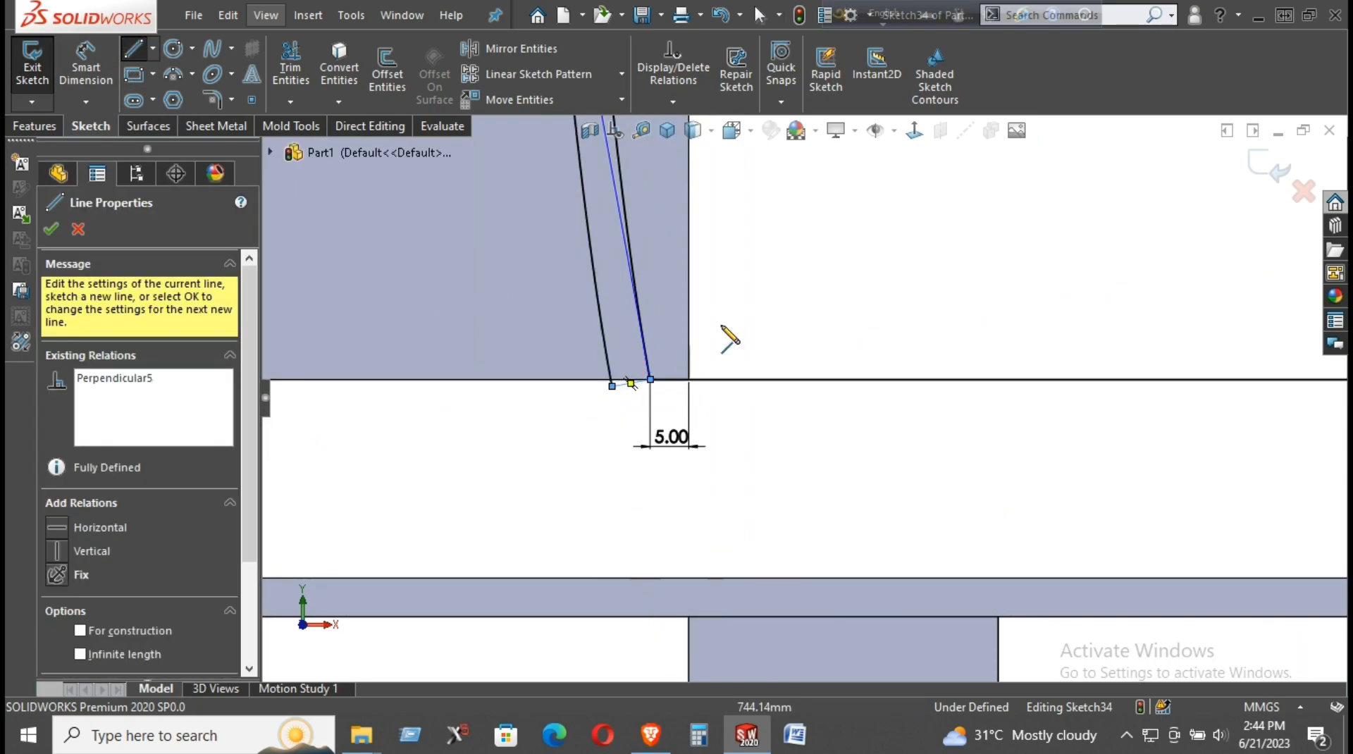
scroll(804, 397, "up", 3)
scroll(698, 465, "up", 5)
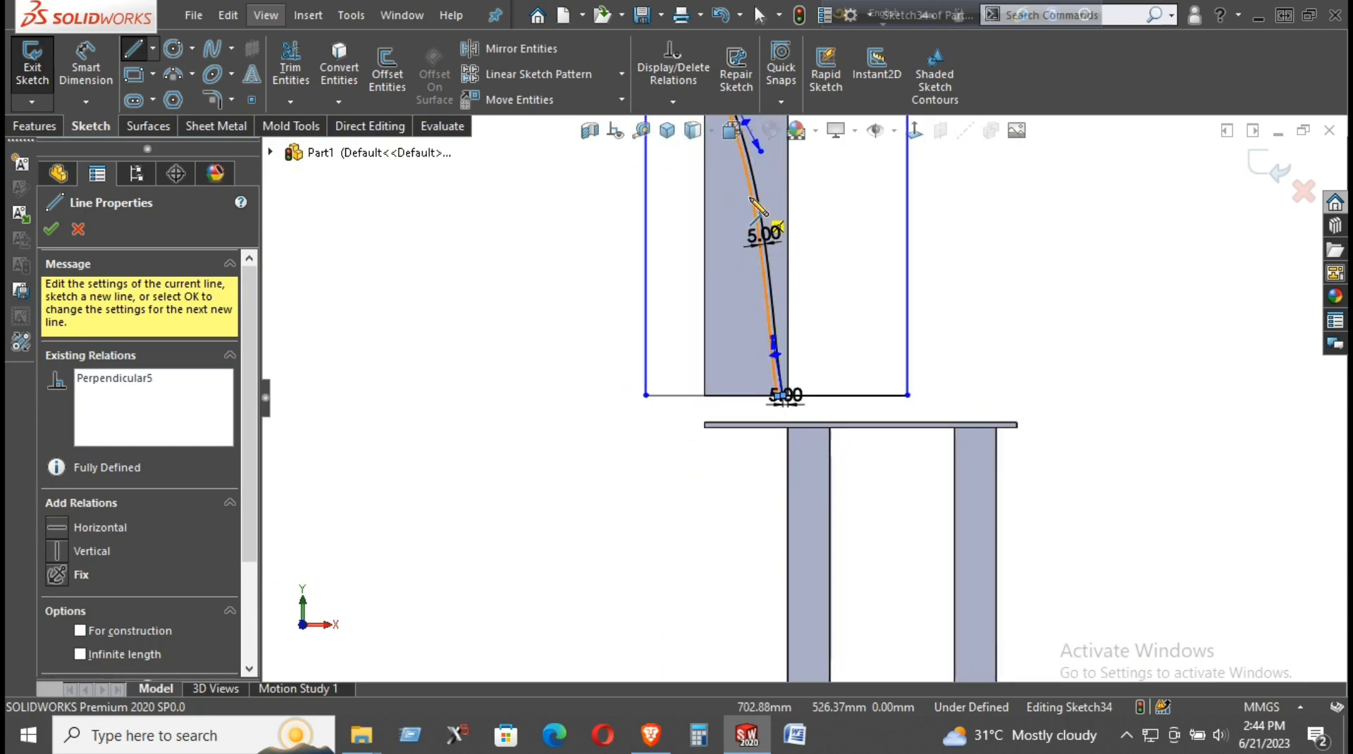
scroll(761, 159, "down", 6)
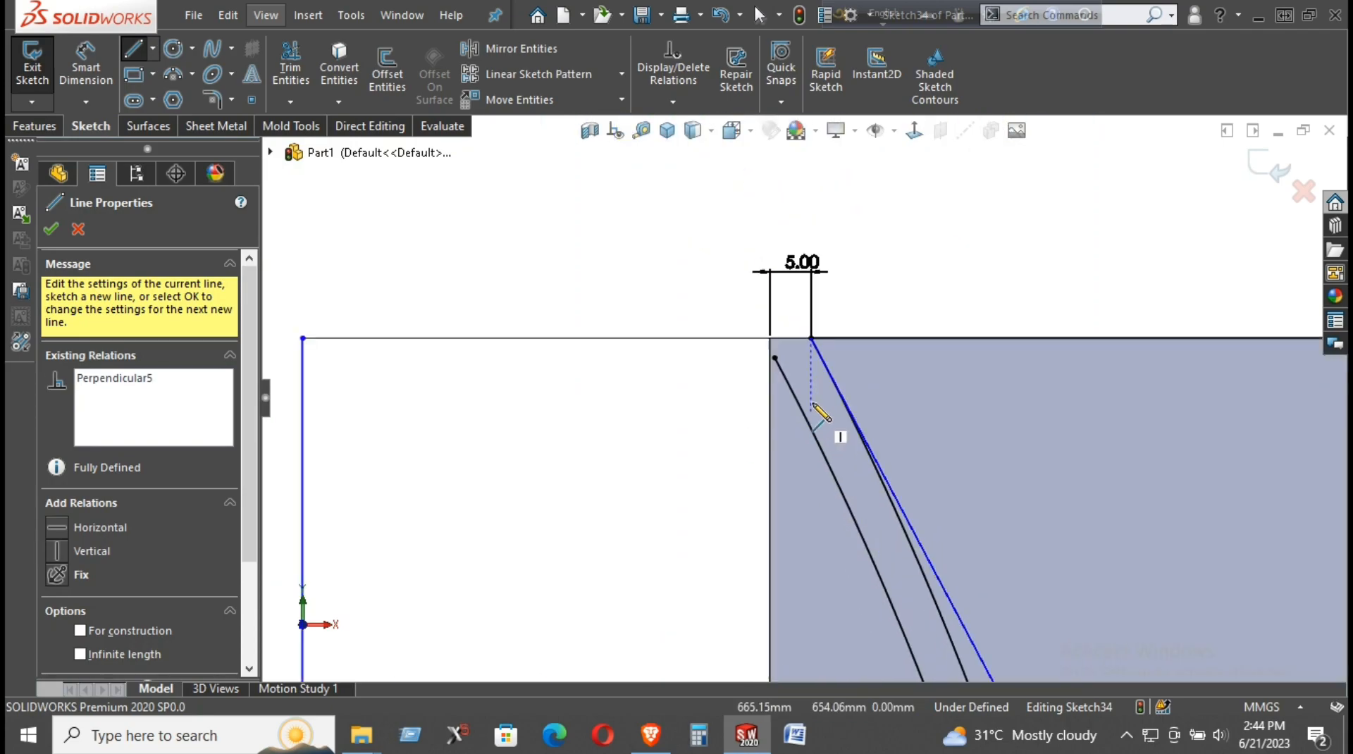
left_click(775, 358)
left_click(810, 339)
right_click(871, 286)
left_click(909, 289)
- Draw three connected lines beyond the block's top edge, from the offset curve's upper endpoint around to the spline's upper endpoint
scroll(814, 373, "up", 2)
scroll(788, 375, "down", 4)
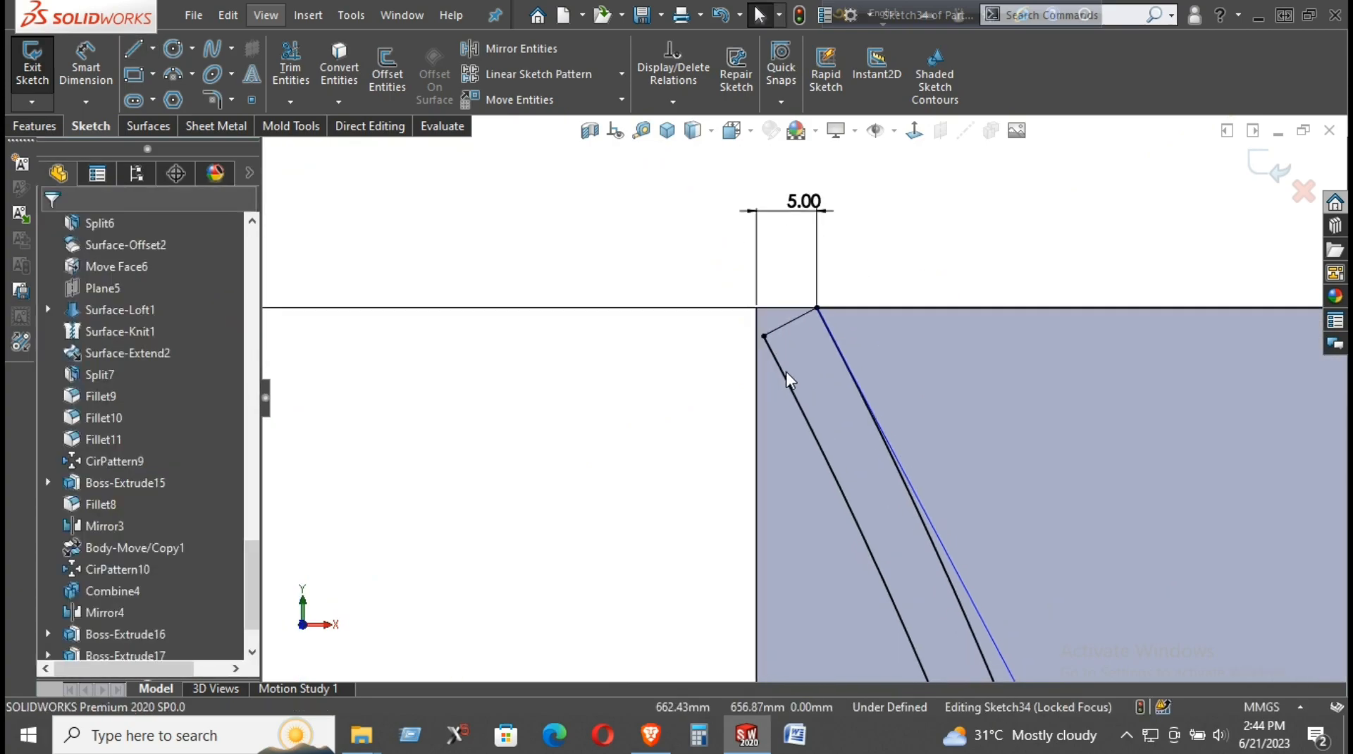
scroll(759, 342, "up", 2)
scroll(815, 384, "up", 2)
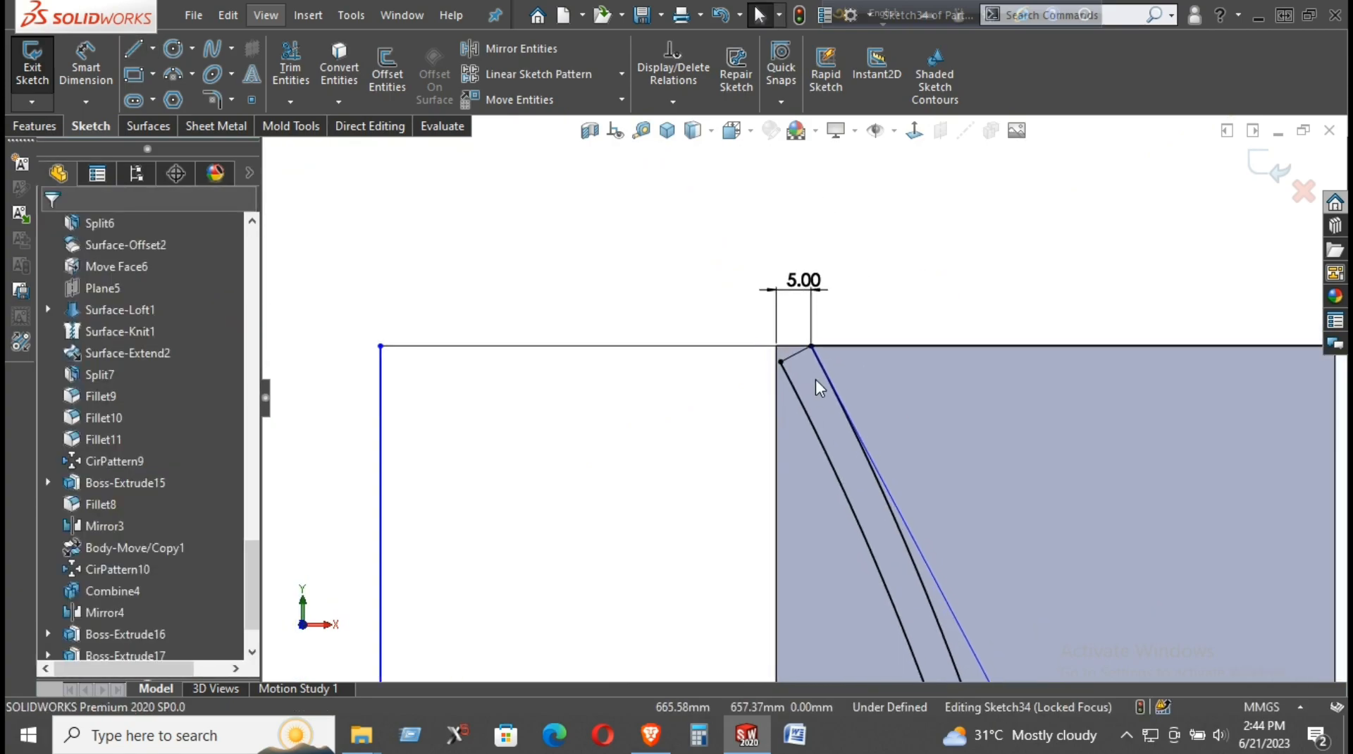
left_click(133, 48)
left_click(780, 361)
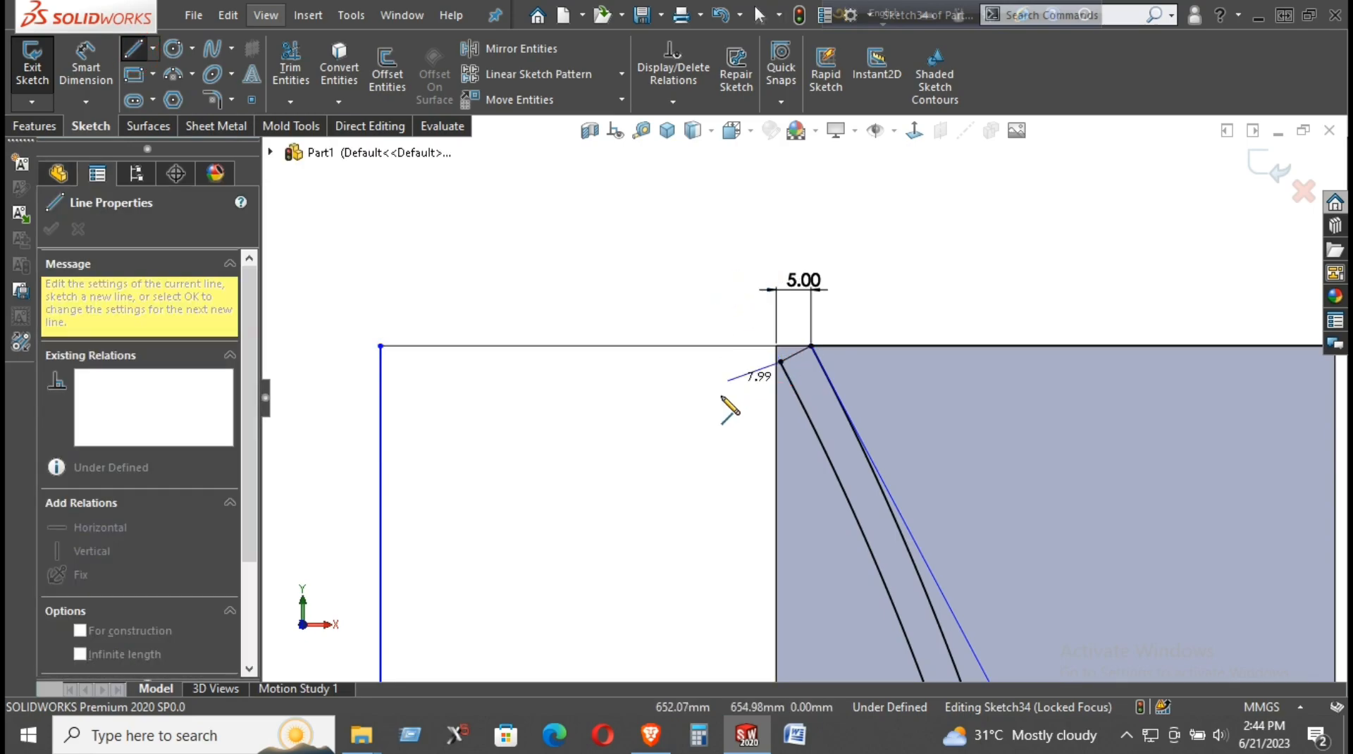
scroll(725, 391, "down", 5)
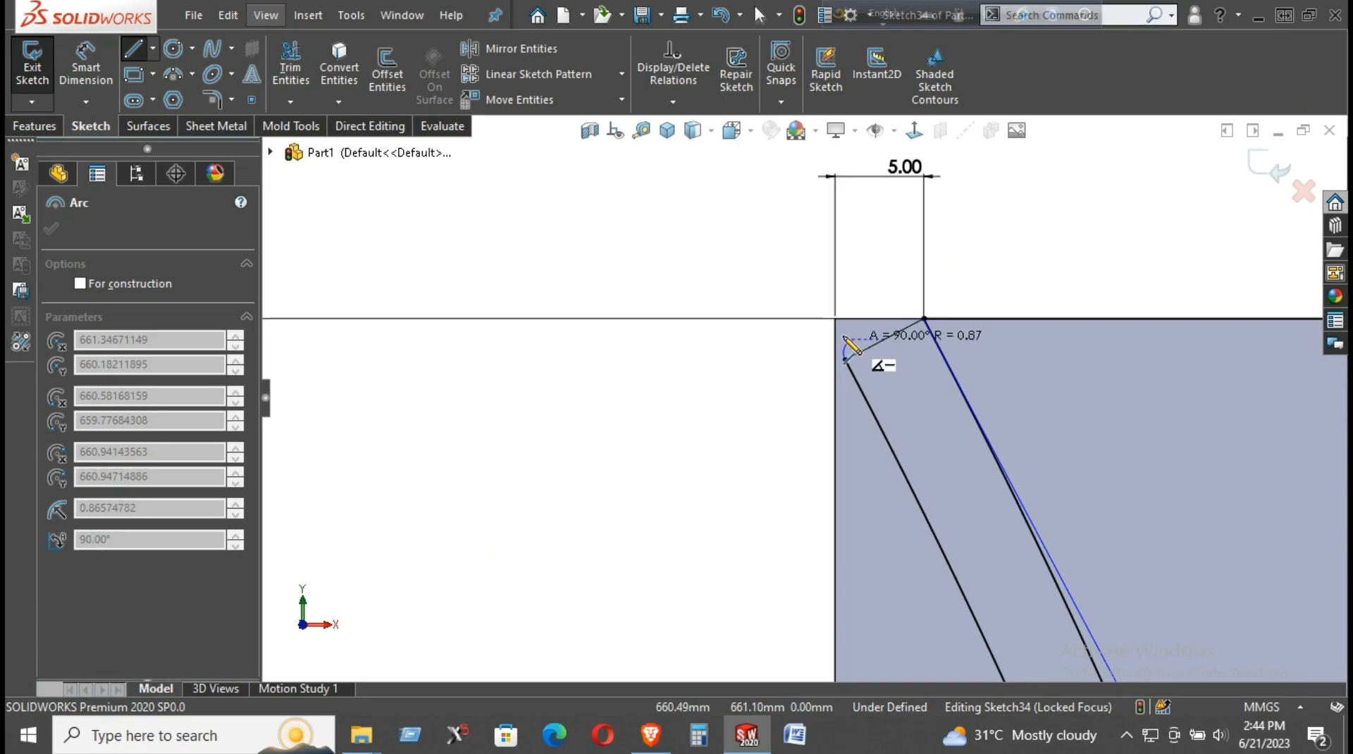
scroll(849, 363, "down", 3)
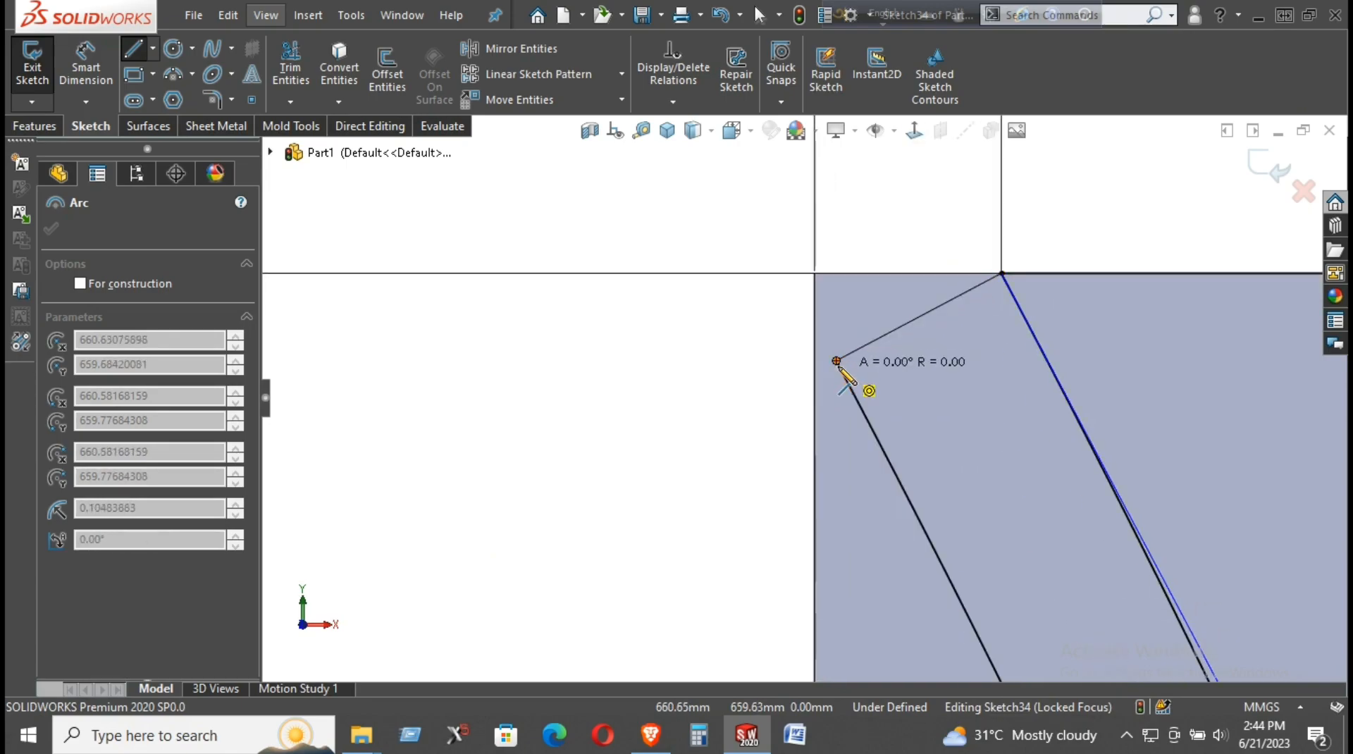
left_click(837, 362)
left_click(716, 178)
left_click(1052, 124)
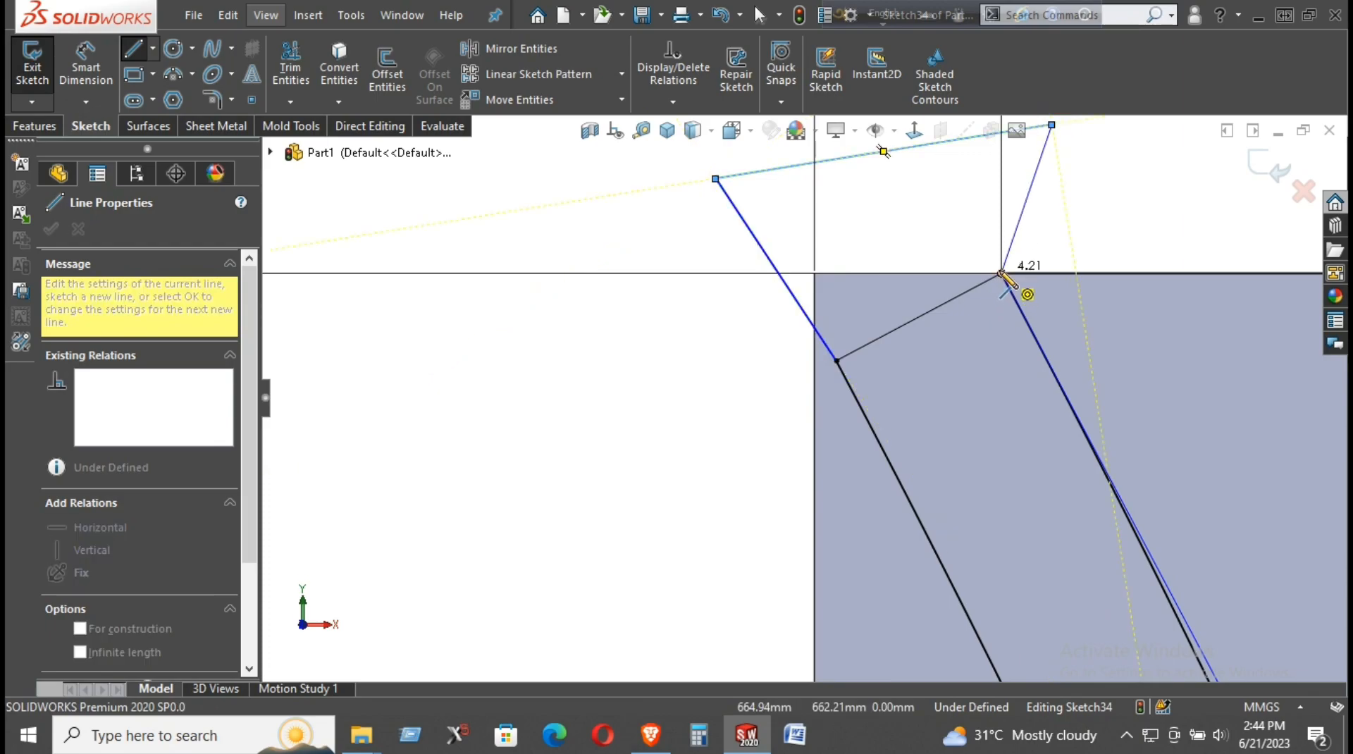
left_click(1001, 272)
right_click(1033, 238)
left_click(1064, 247)
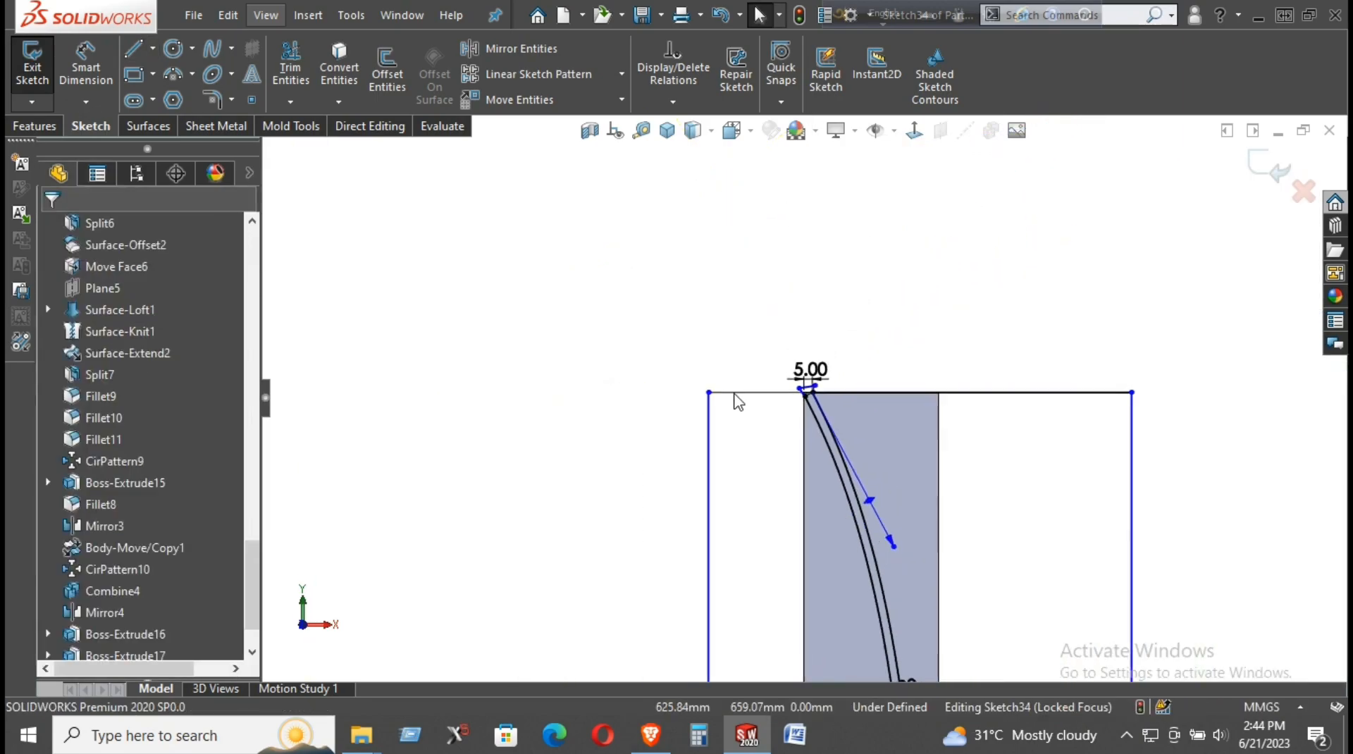
- Cut away the block regions on both sides of the thin curved profile with an 80 mm blind extruded cut
scroll(861, 473, "down", 3)
scroll(788, 320, "up", 1)
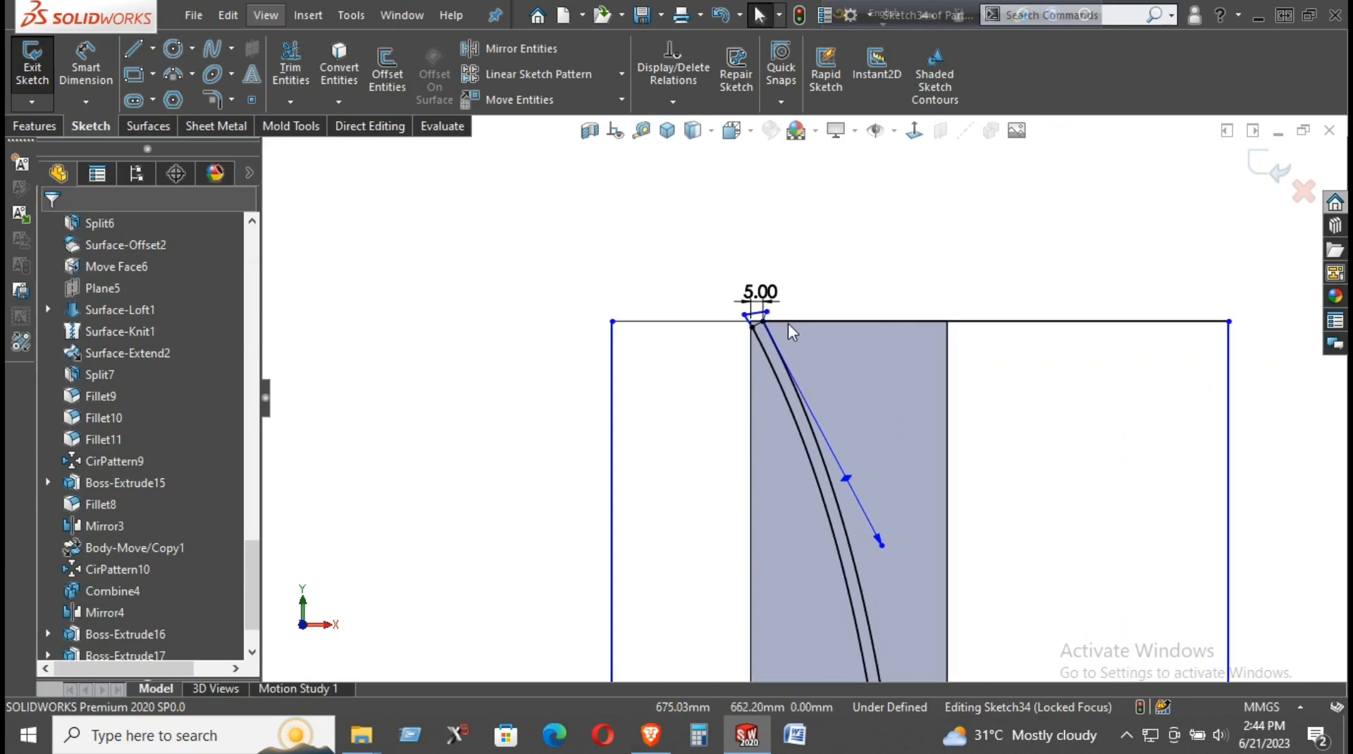
scroll(948, 457, "down", 2)
scroll(847, 408, "up", 2)
scroll(784, 372, "up", 1)
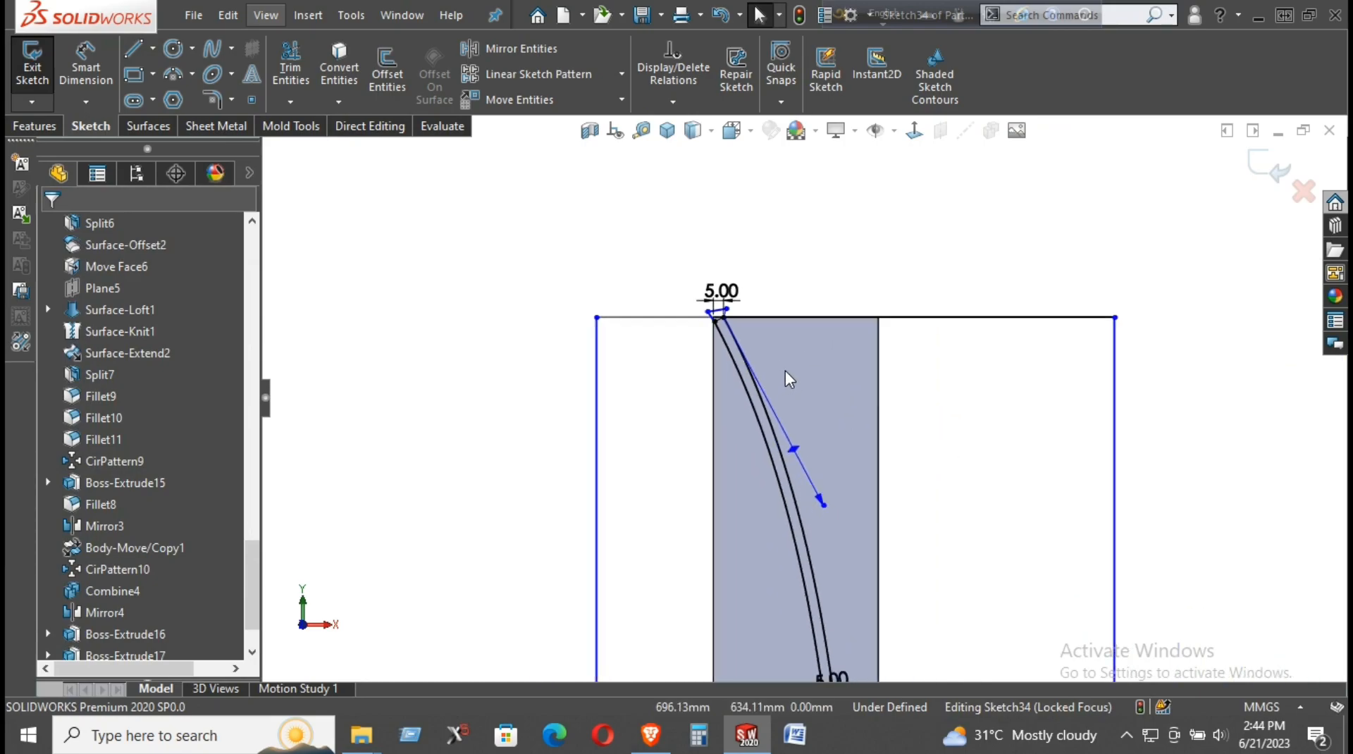
left_click(37, 125)
left_click(305, 77)
left_click(844, 379)
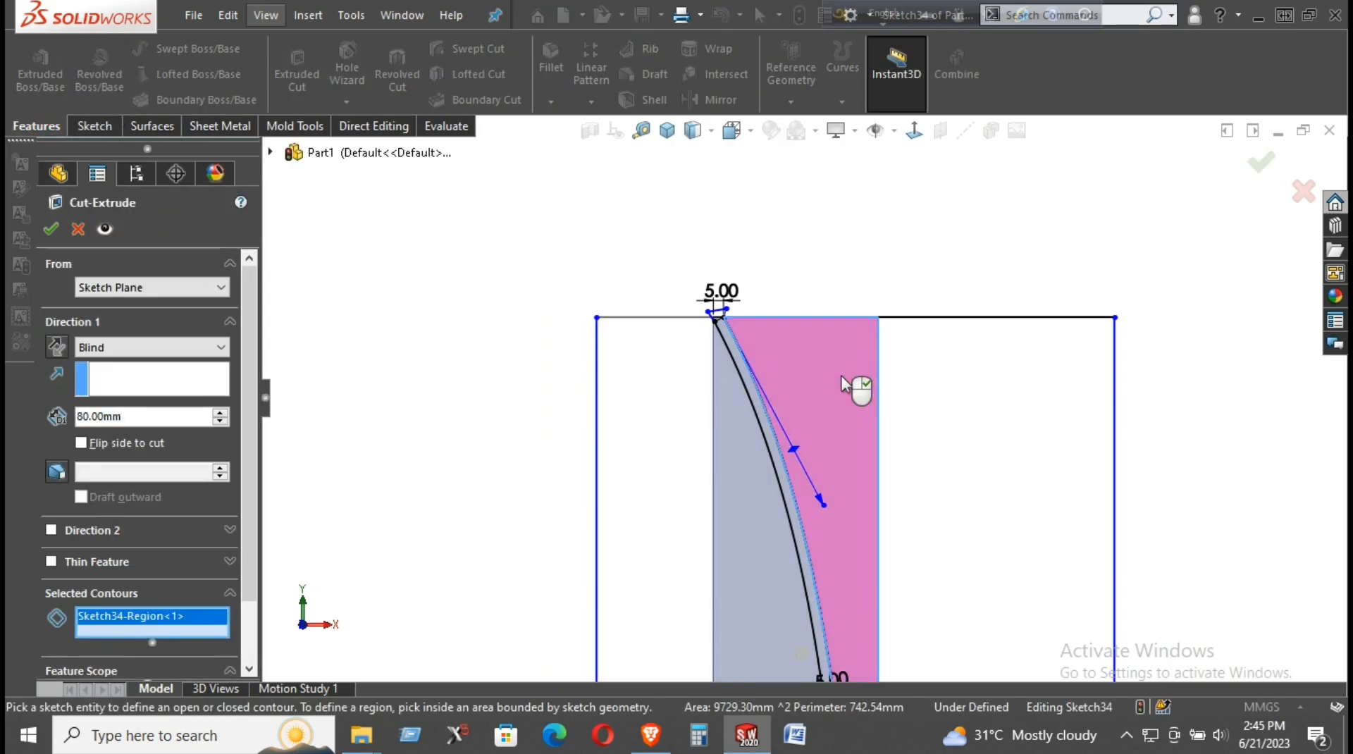
left_click(743, 496)
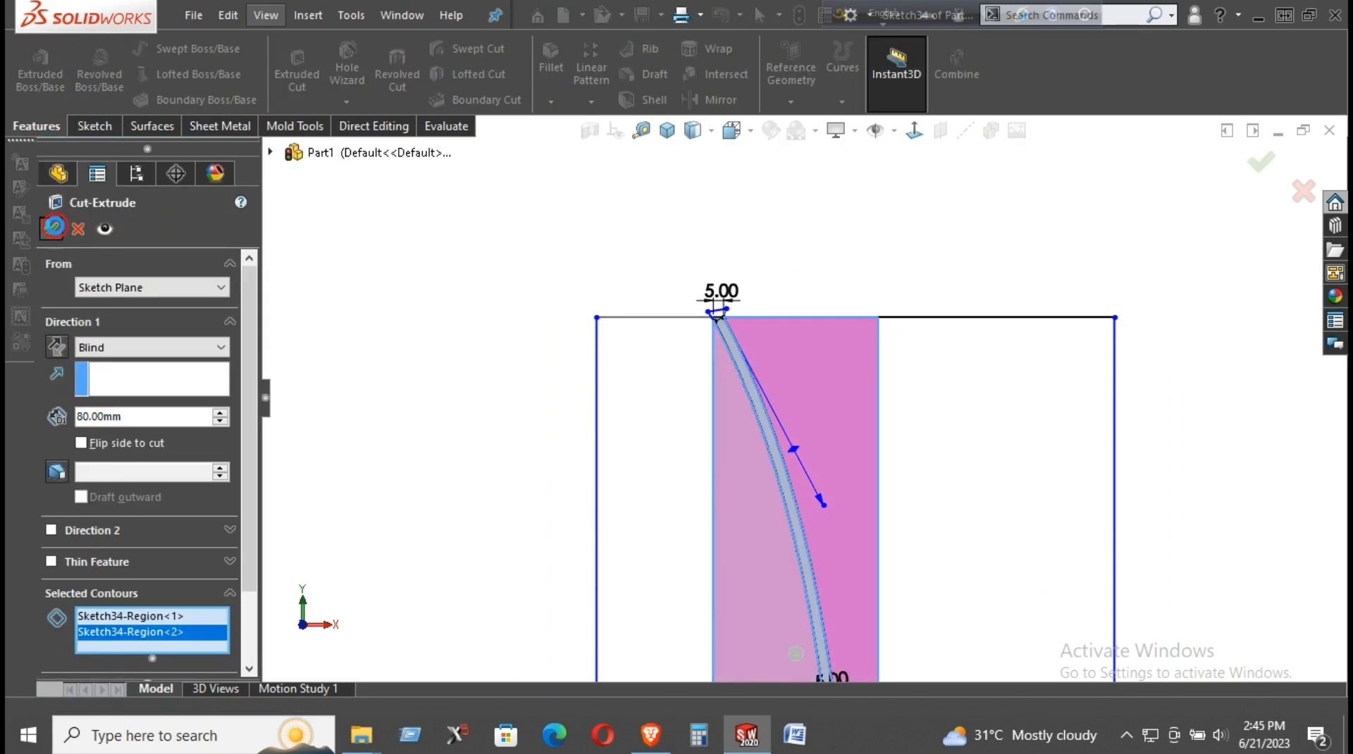
left_click(55, 226)
- Edit the backrest cut and extend its blind depth to about 763 mm, past the block's far end
middle_click_drag(876, 363, 953, 403)
scroll(125, 618, "down", 2)
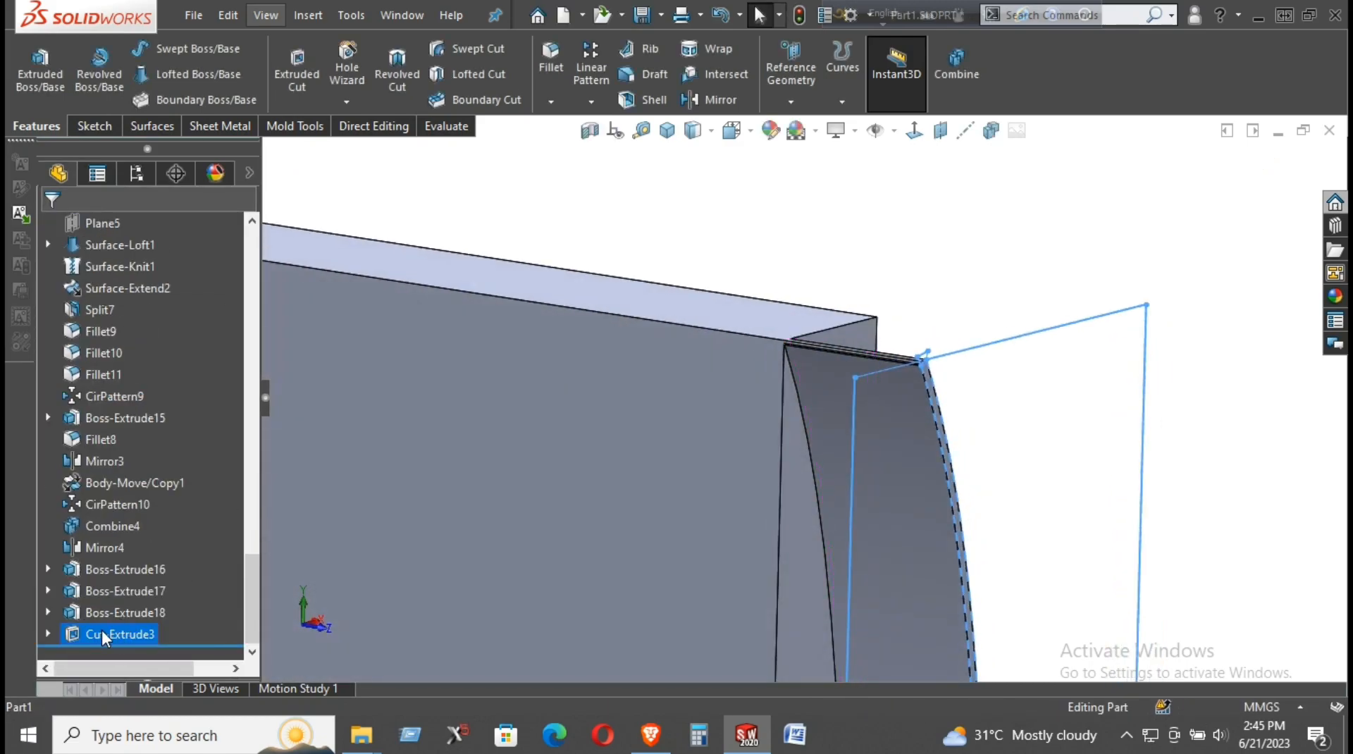
right_click(103, 634)
left_click(114, 283)
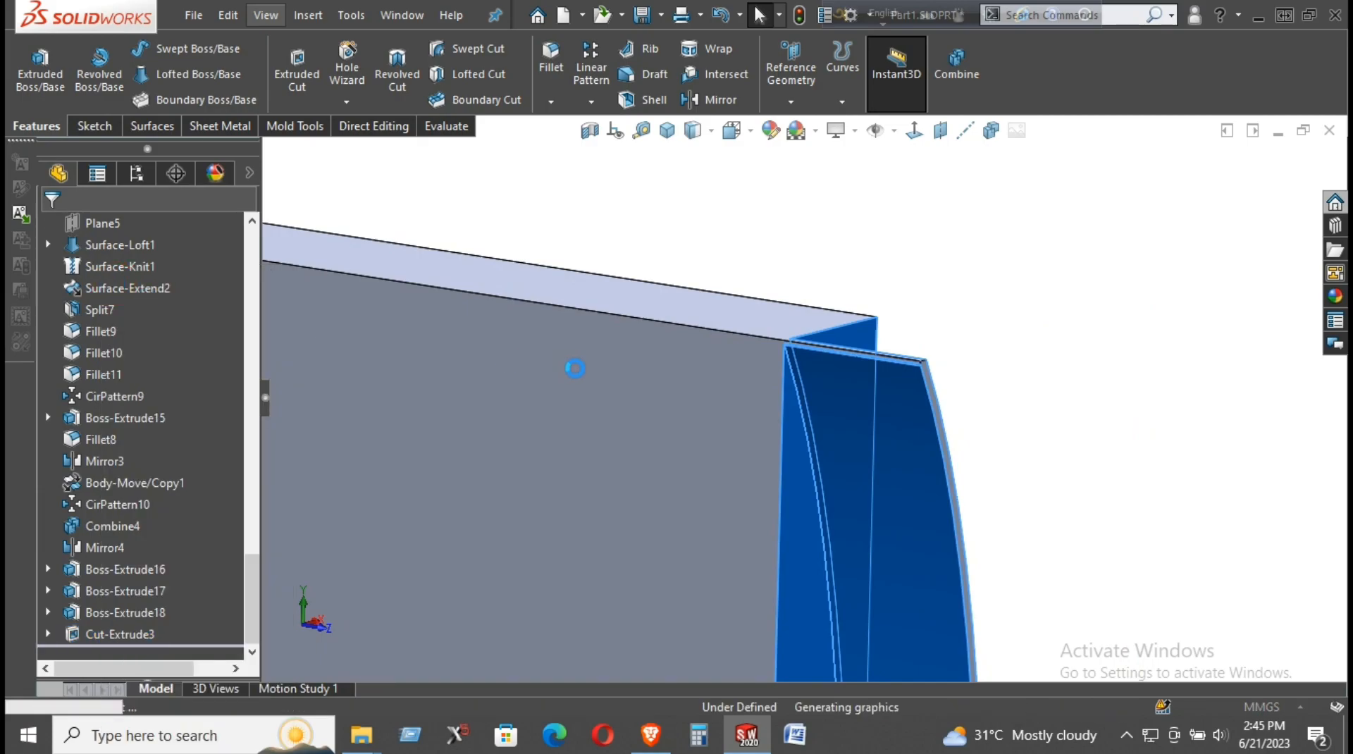
scroll(729, 425, "up", 4)
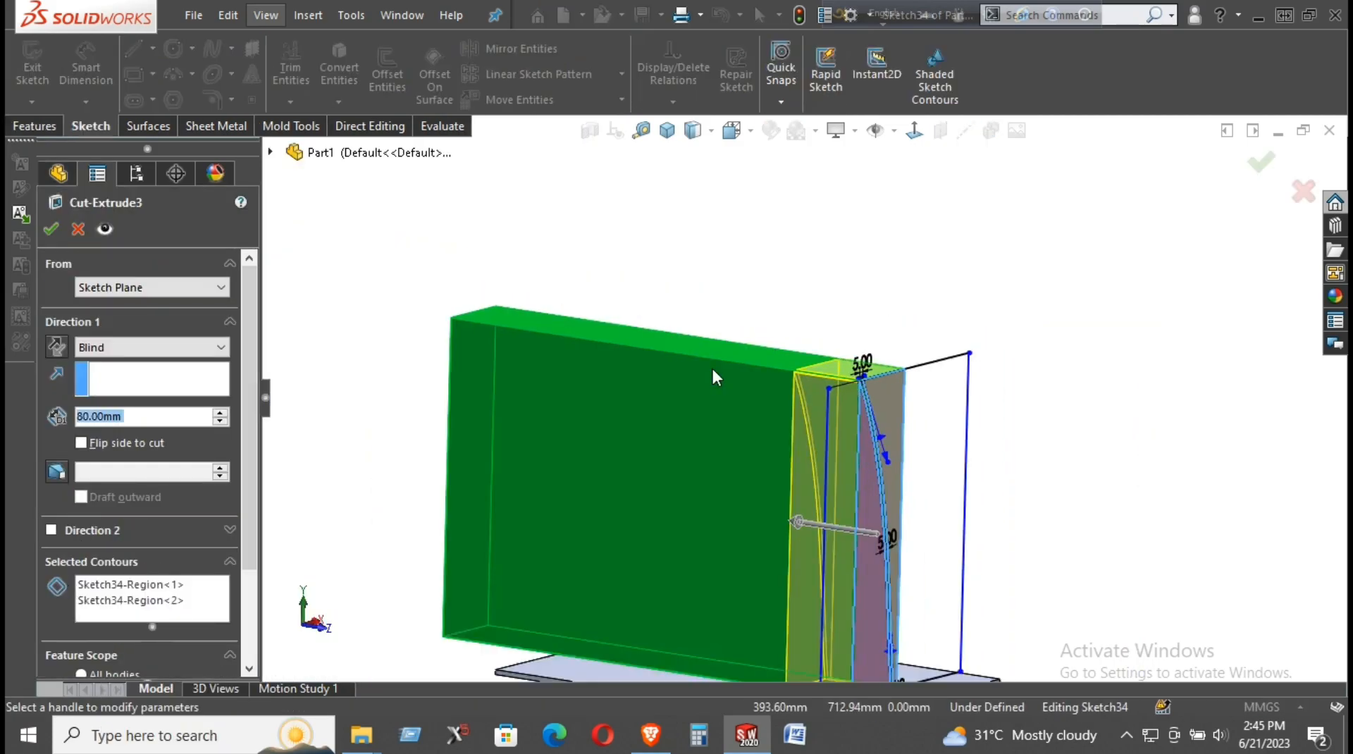
left_click(793, 504)
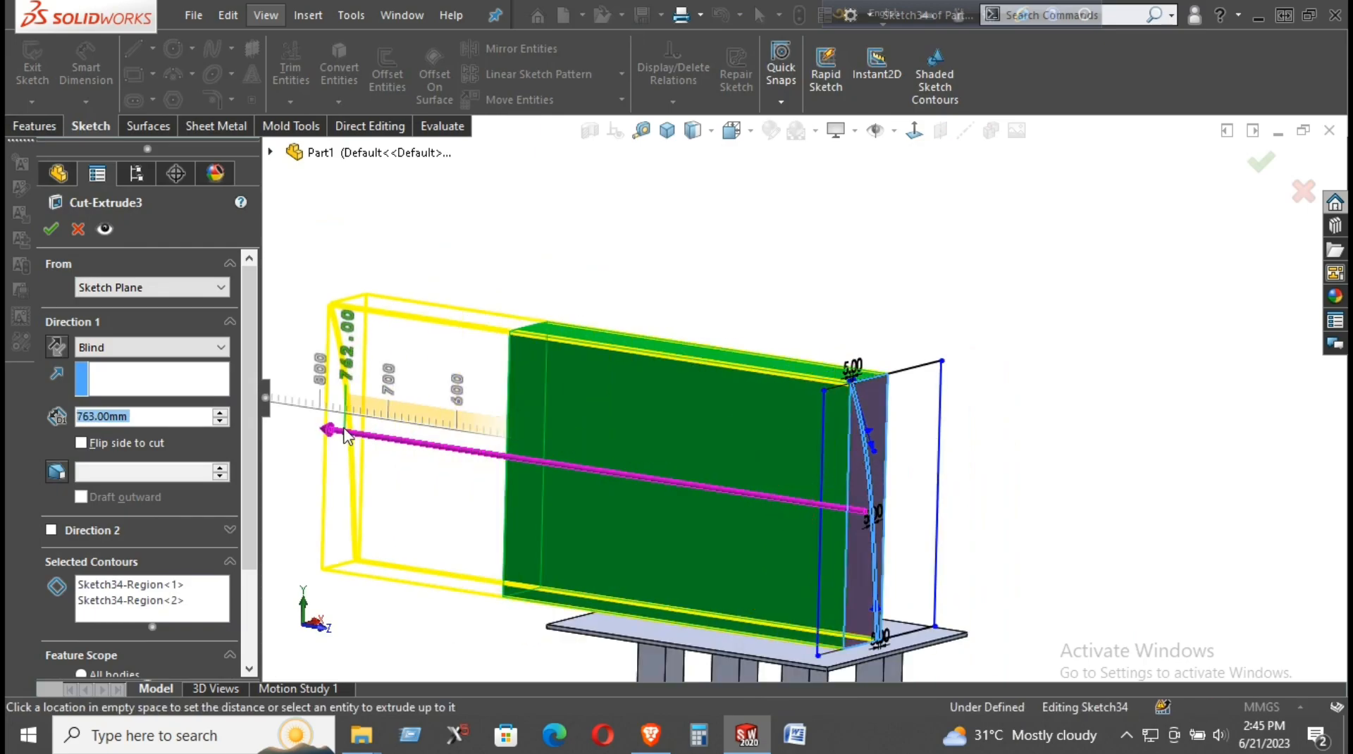
left_click(347, 435)
left_click(53, 228)
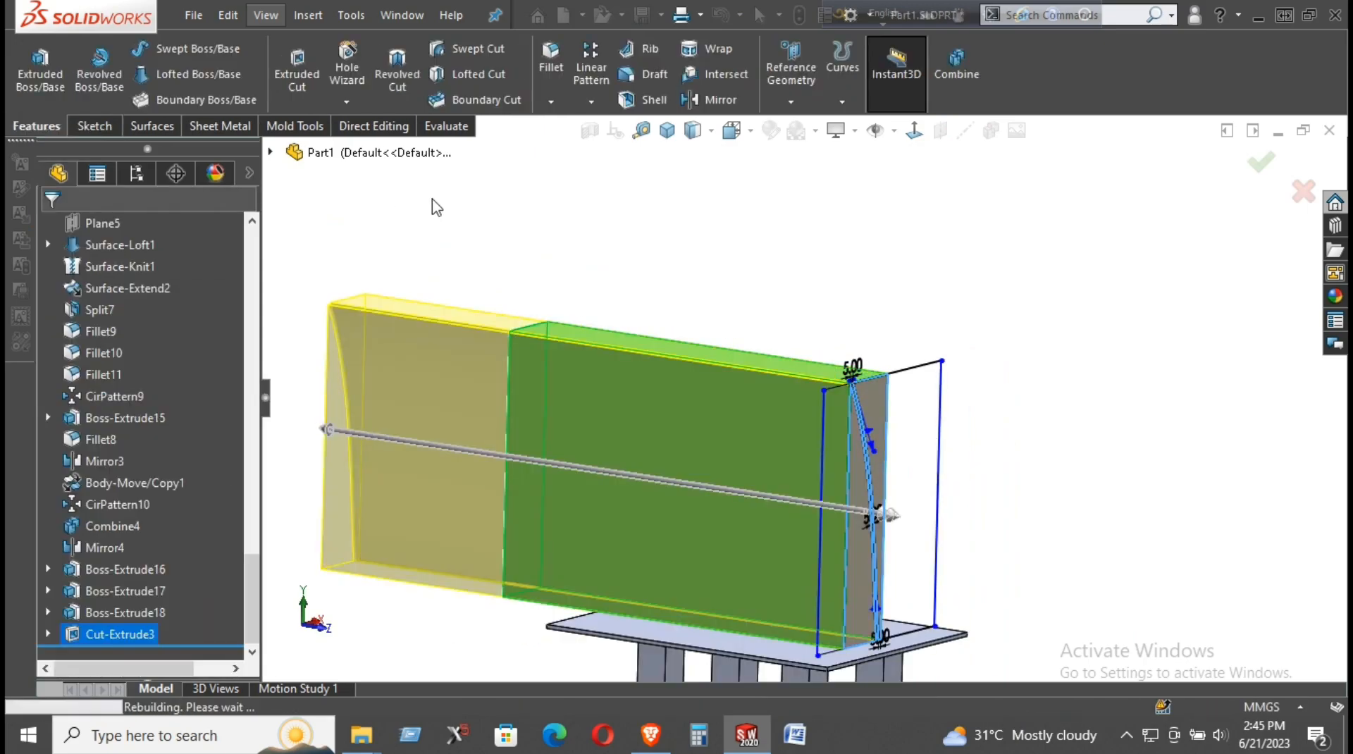
- Examine the curved backrest and how it sits on the seat plate and legs from several sides
middle_click_drag(594, 268, 585, 296)
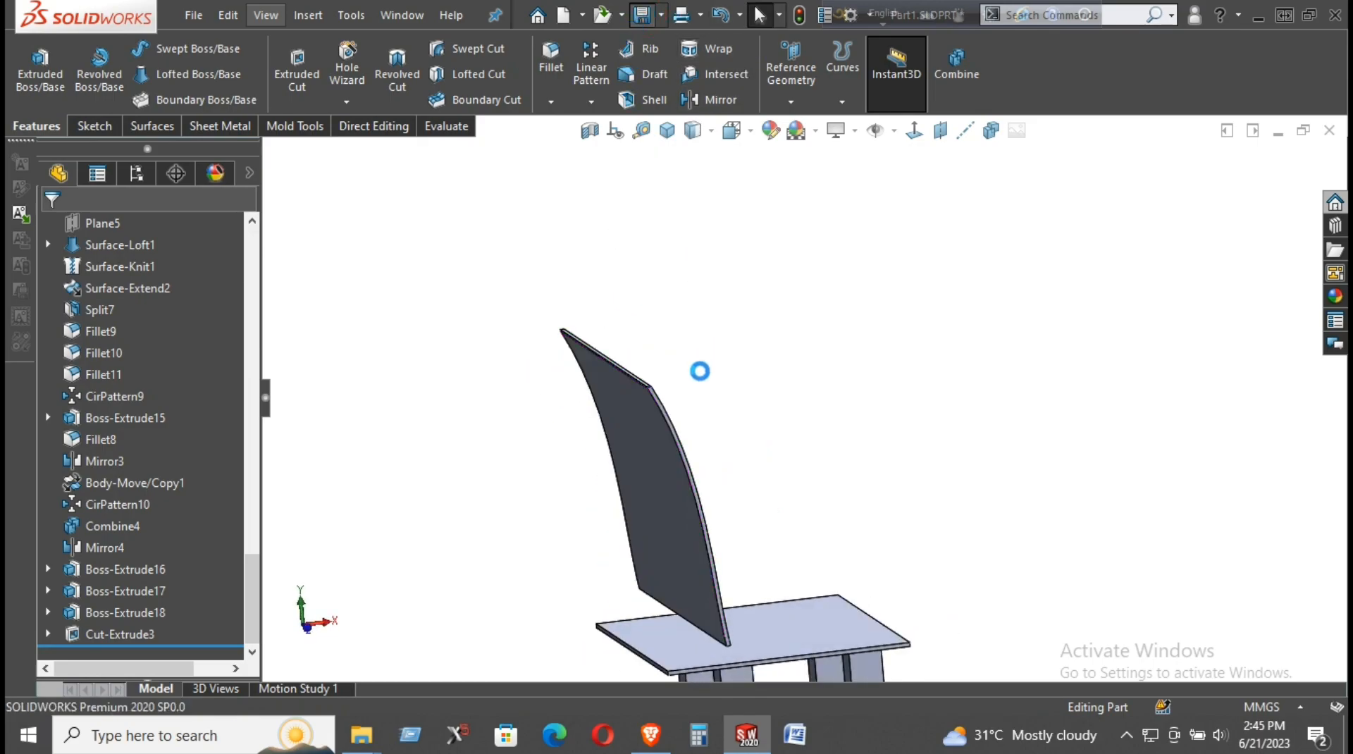
mouse_move(738, 404)
middle_mouse_down()
mouse_move(688, 323)
mouse_move(730, 404)
middle_mouse_up()
scroll(765, 446, "up", 4)
mouse_move(764, 448)
middle_mouse_down()
mouse_move(772, 470)
mouse_move(779, 423)
mouse_move(778, 434)
middle_mouse_up()
scroll(775, 477, "down", 3)
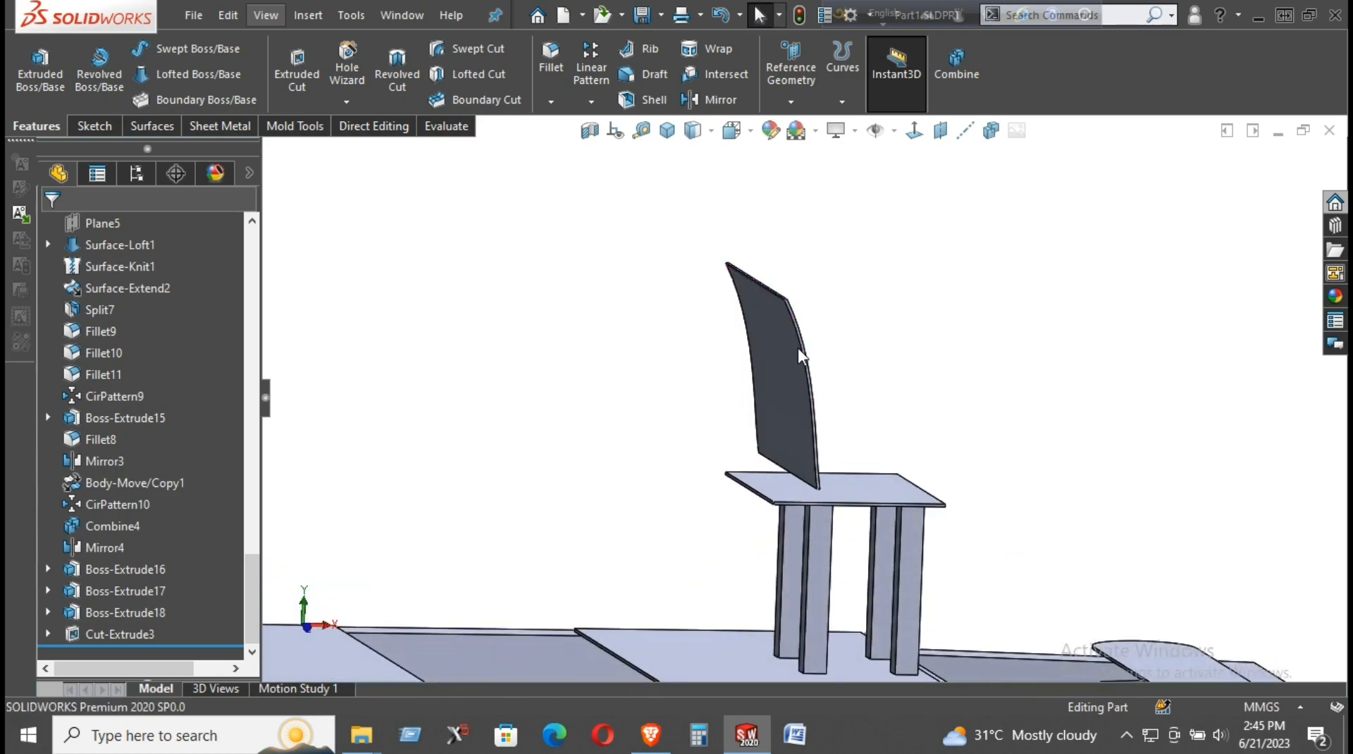
scroll(795, 335, "down", 3)
scroll(832, 411, "up", 3)
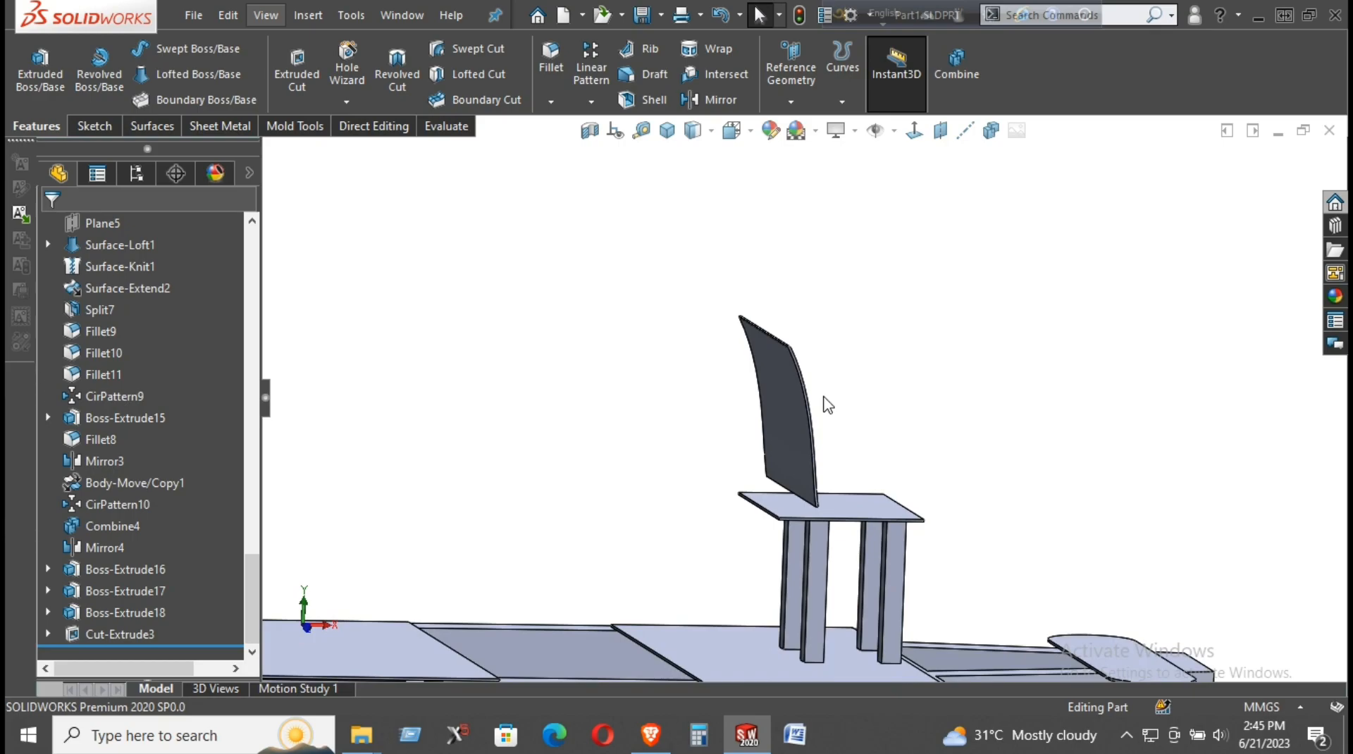
middle_click_drag(853, 473, 838, 431)
scroll(824, 451, "down", 5)
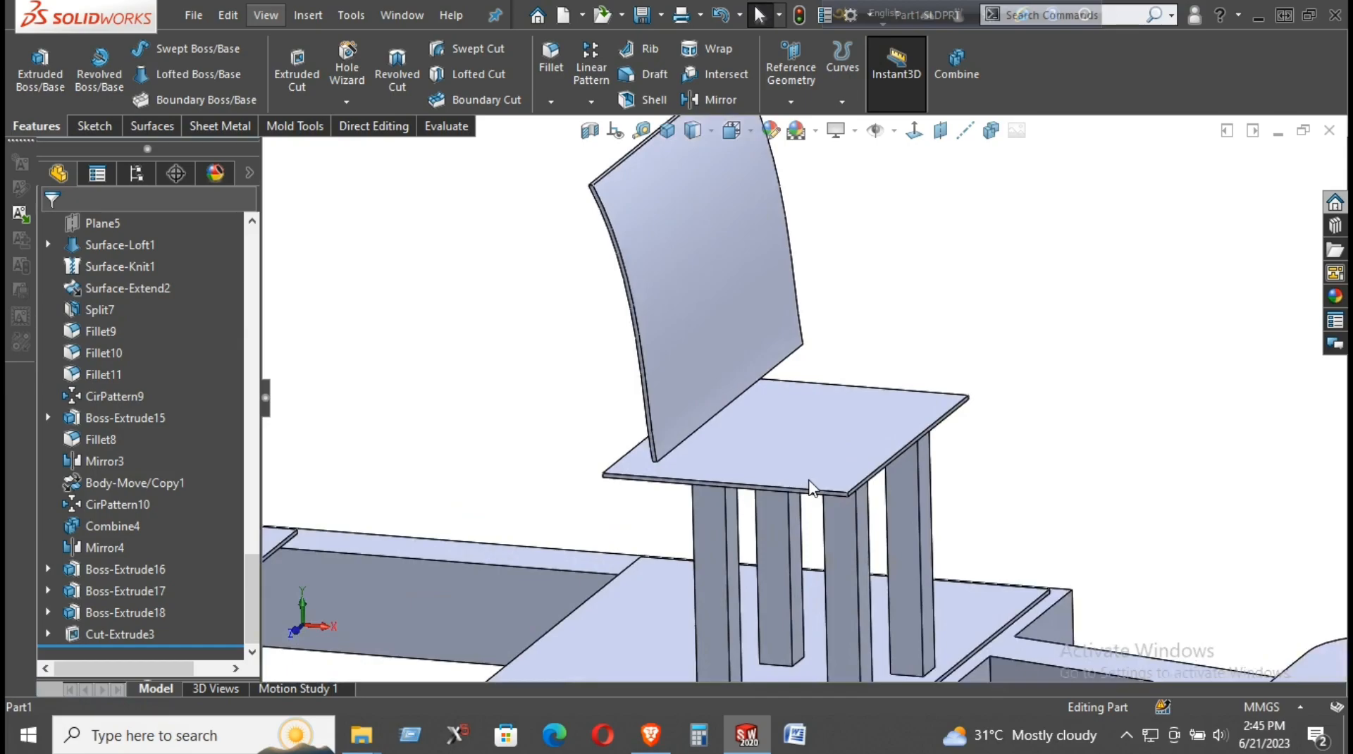
middle_click_drag(808, 491, 808, 493)
middle_click_drag(655, 366, 642, 452)
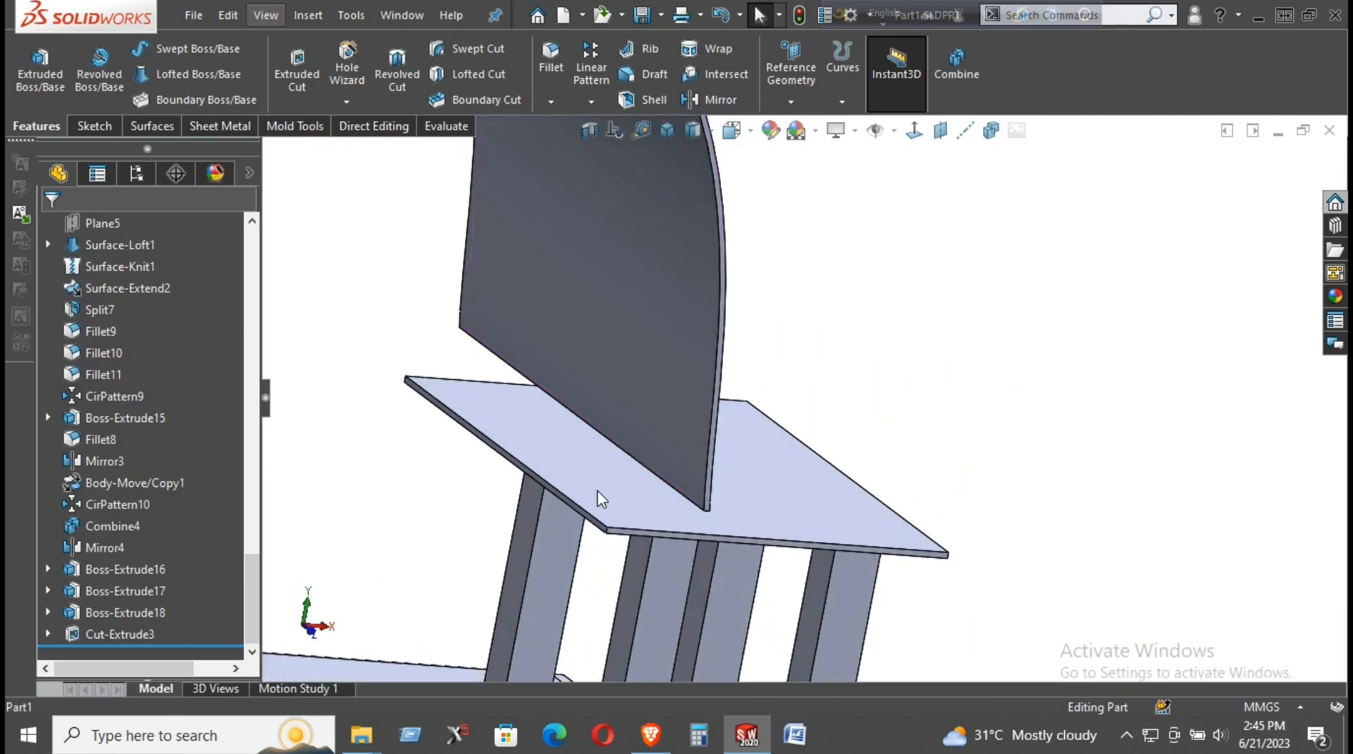
scroll(658, 398, "up", 5)
middle_click_drag(685, 405, 640, 376)
scroll(89, 358, "up", 15)
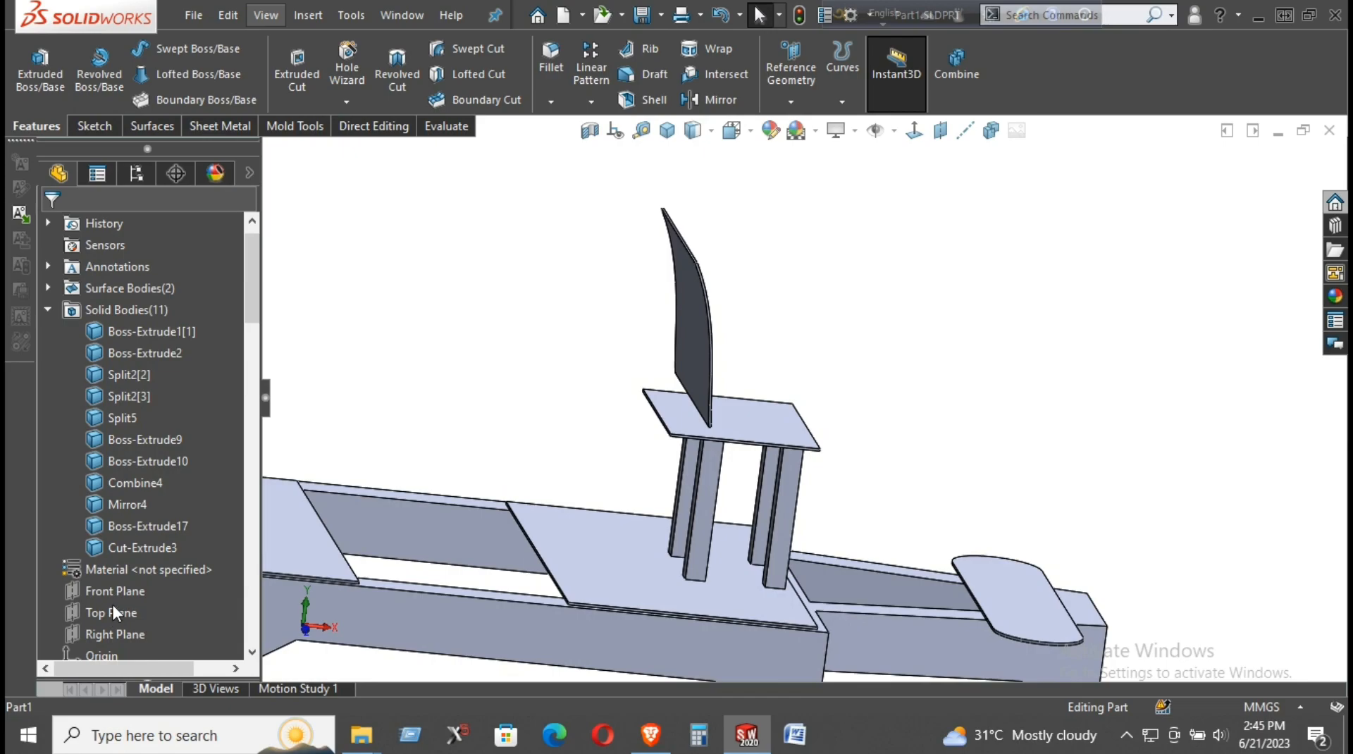
left_click(120, 592)
middle_click_drag(705, 451, 733, 450)
left_click(807, 74)
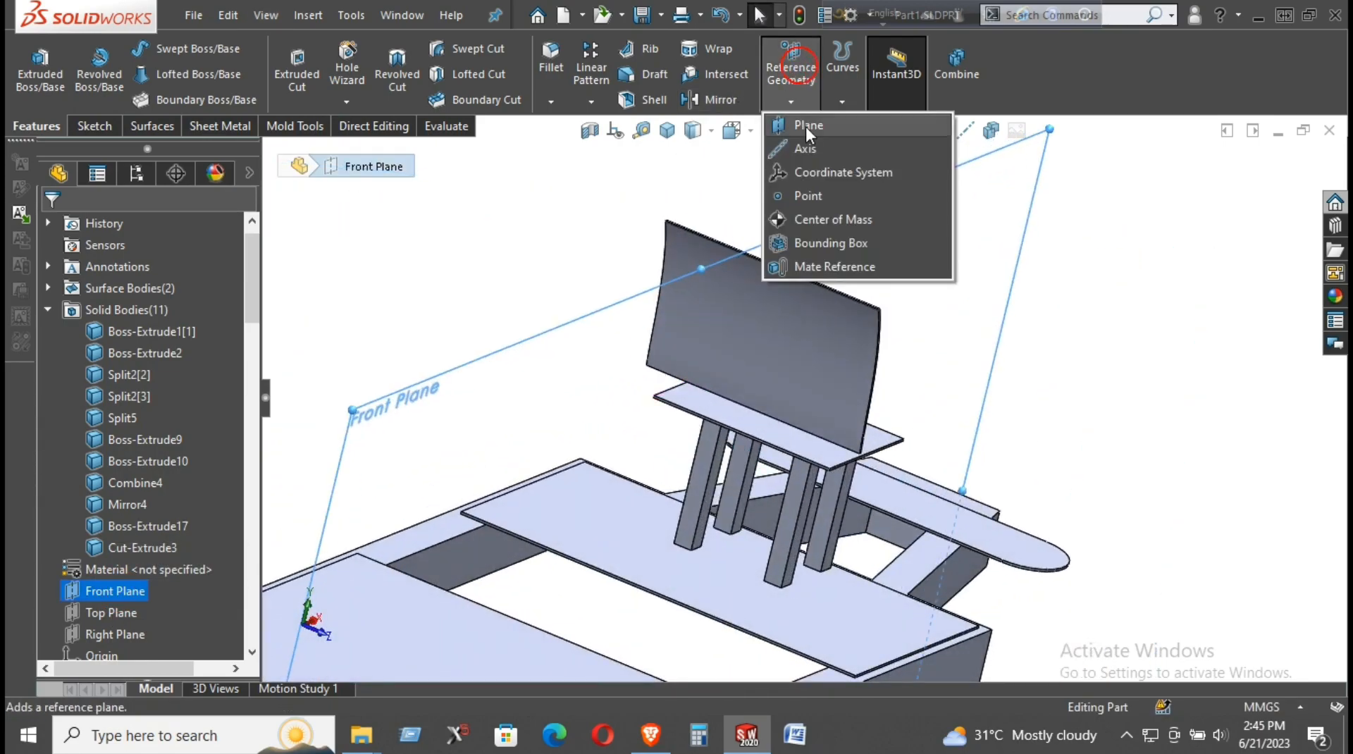
left_click(792, 127)
middle_click_drag(810, 279, 840, 307)
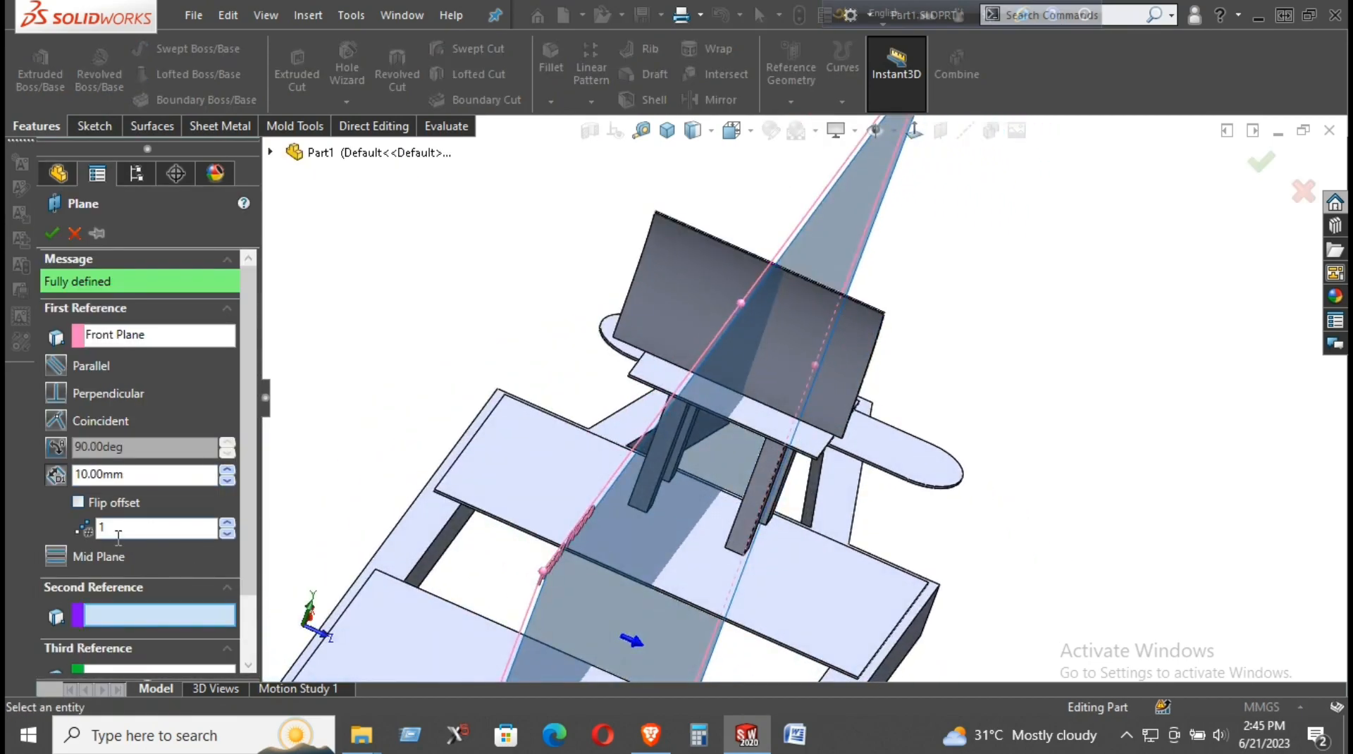
left_click(227, 468)
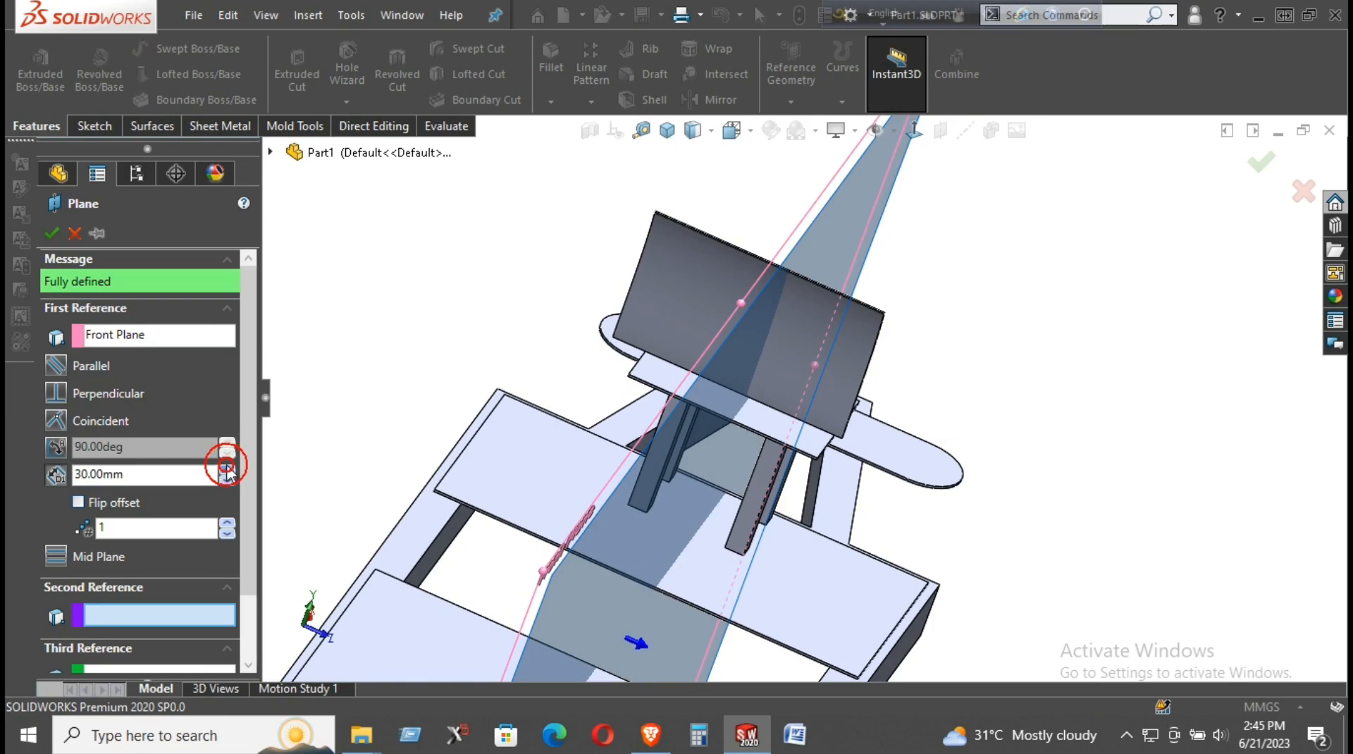
left_click(227, 468)
left_click(227, 468)
left_click(227, 468)
left_click(227, 468)
left_click(227, 468)
left_click(227, 467)
double_click(227, 468)
left_click(227, 468)
double_click(227, 468)
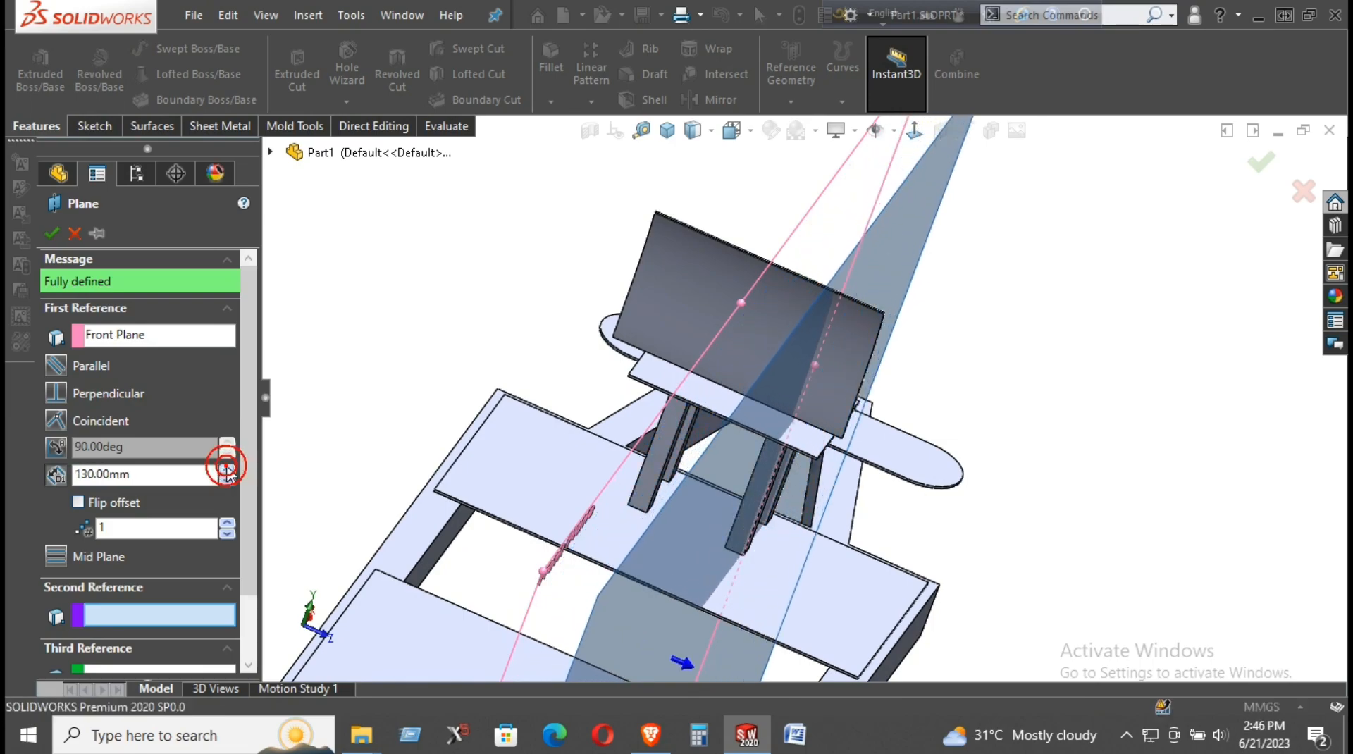
left_click(227, 468)
left_click(227, 468)
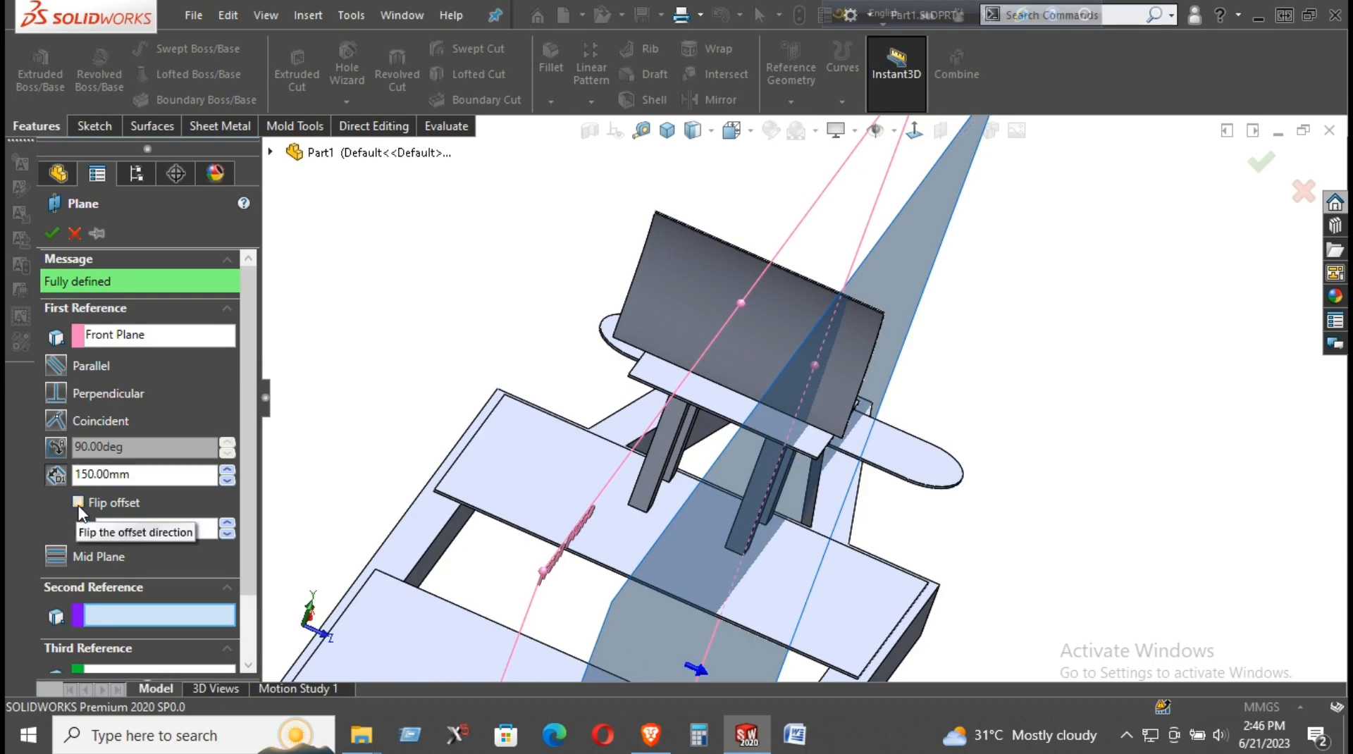
left_click(226, 523)
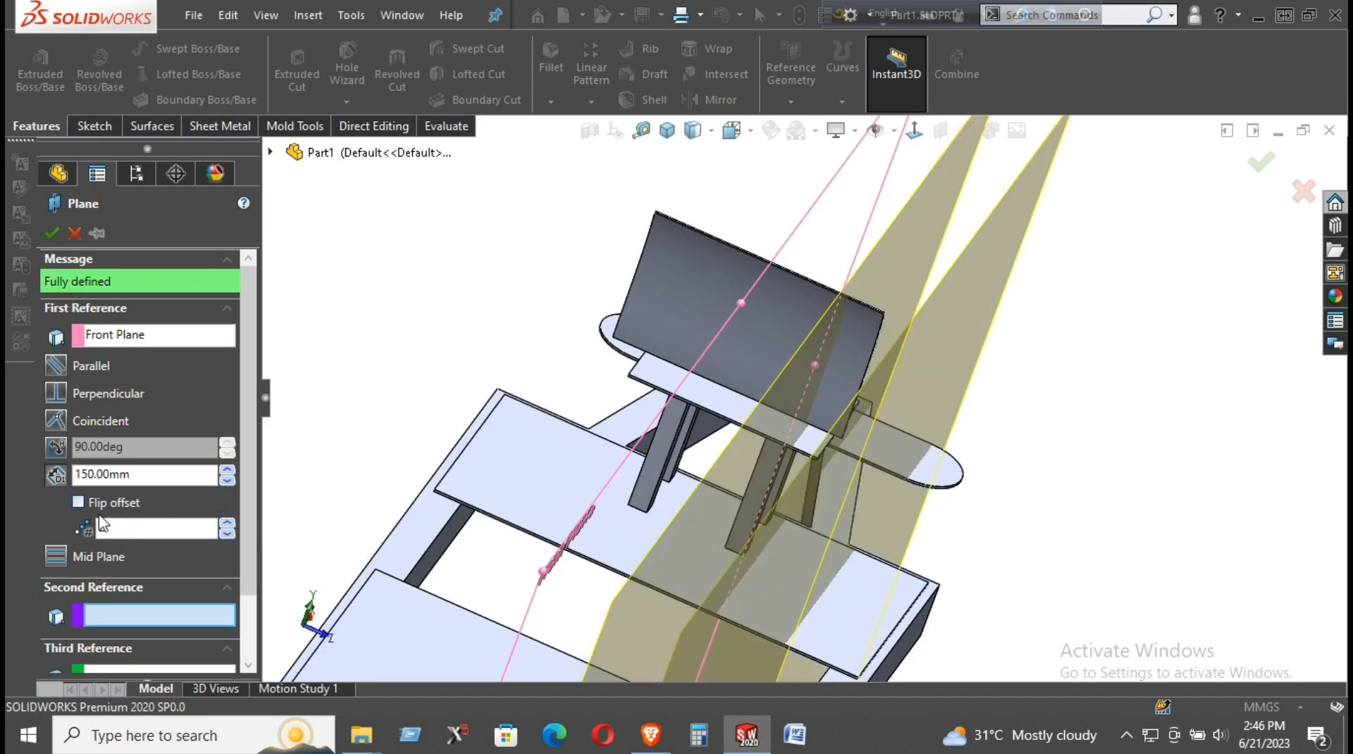
left_click(83, 502)
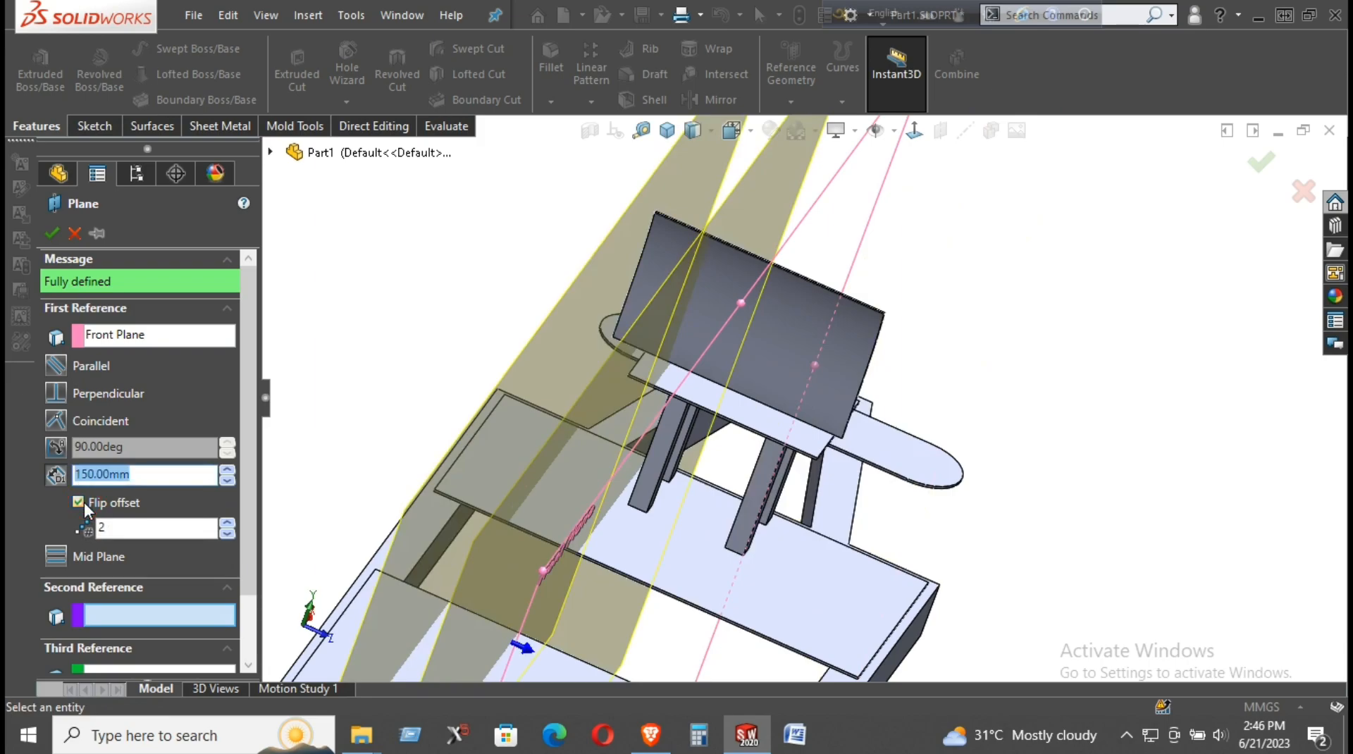
left_click(61, 552)
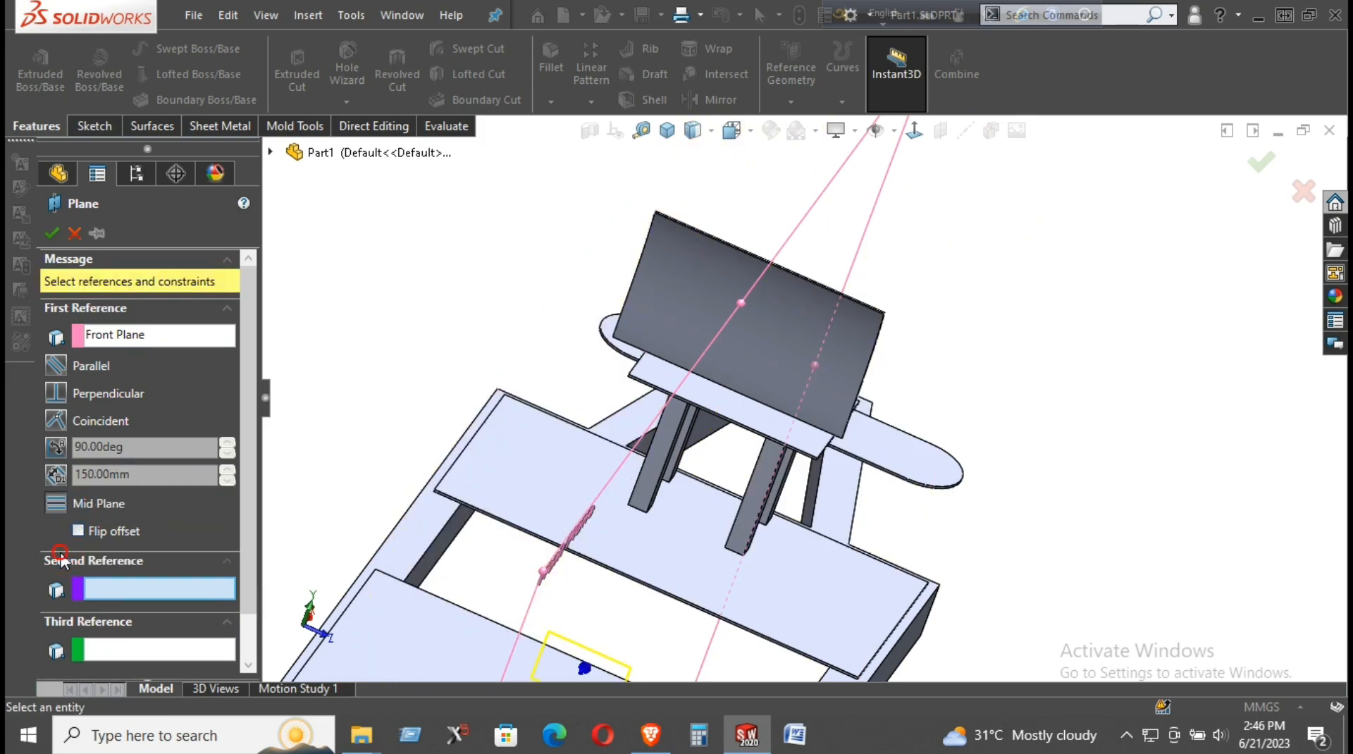
left_click(60, 553)
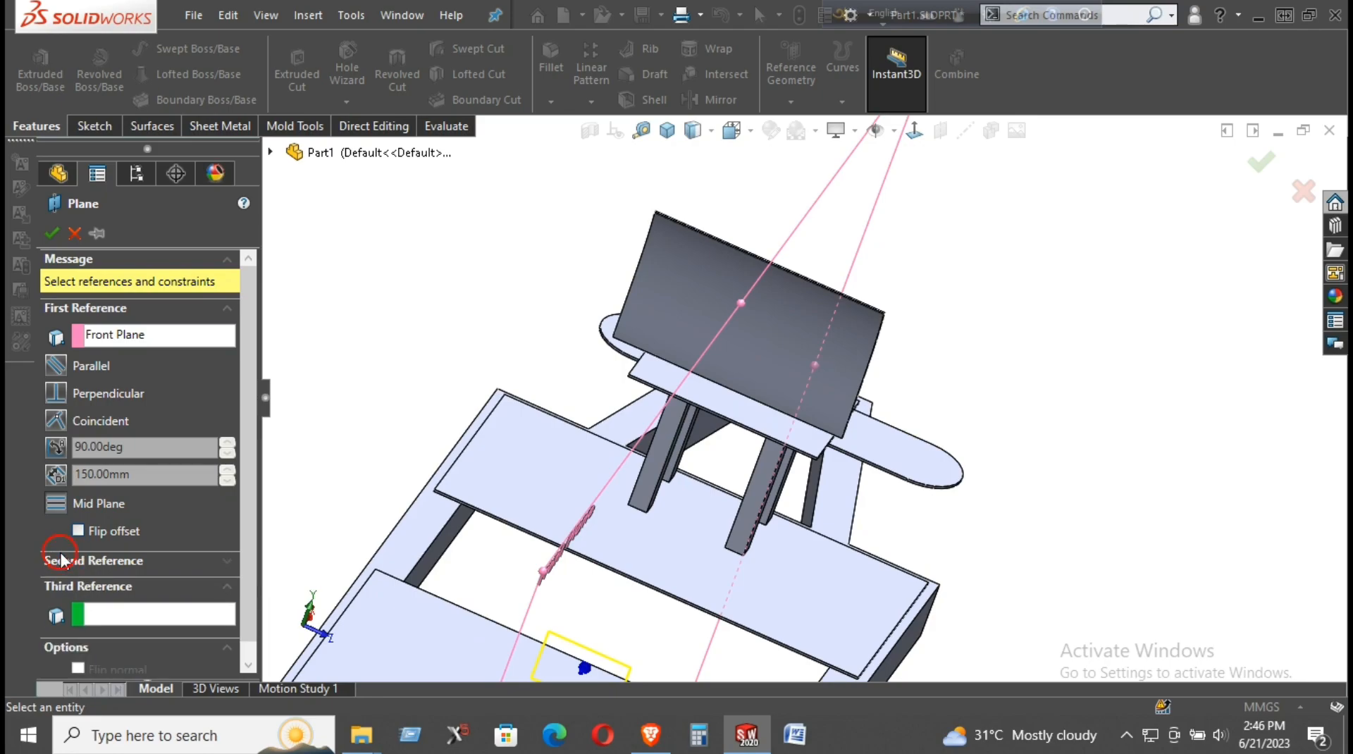
left_click(77, 530)
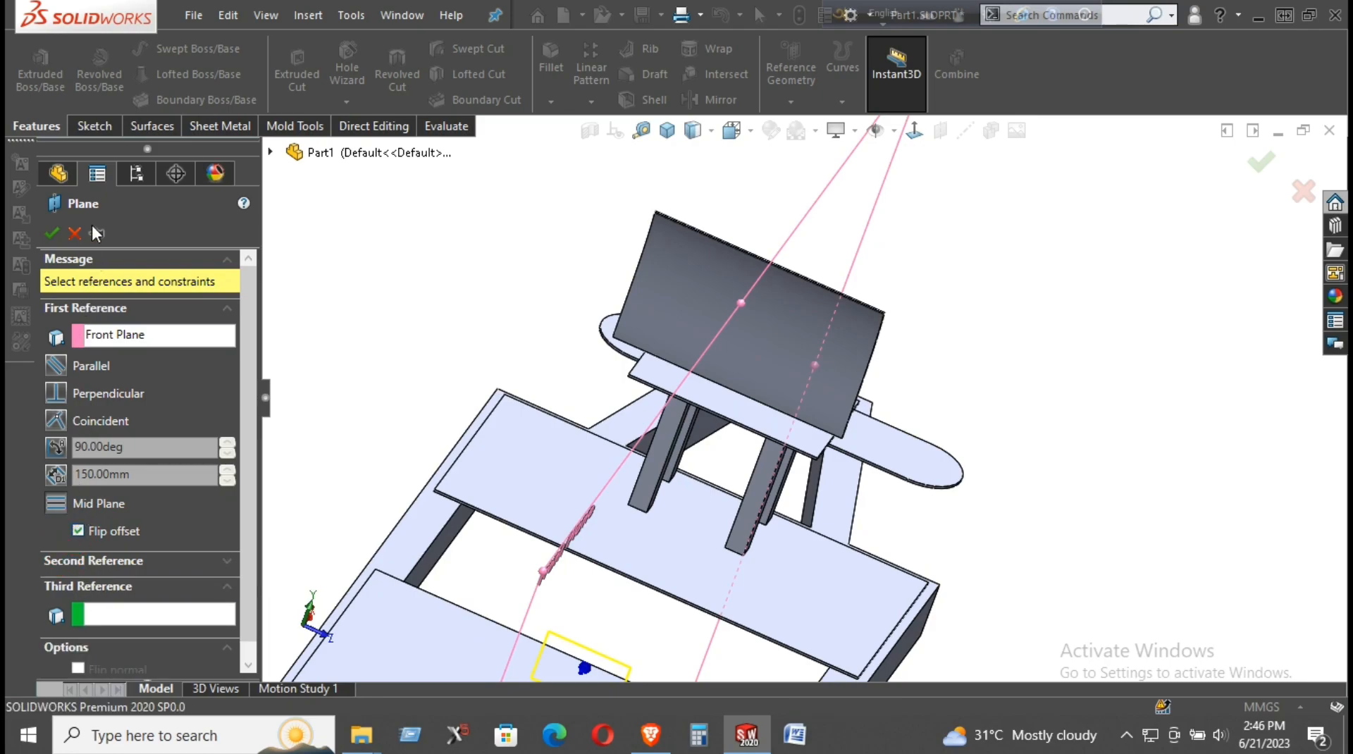
left_click(75, 234)
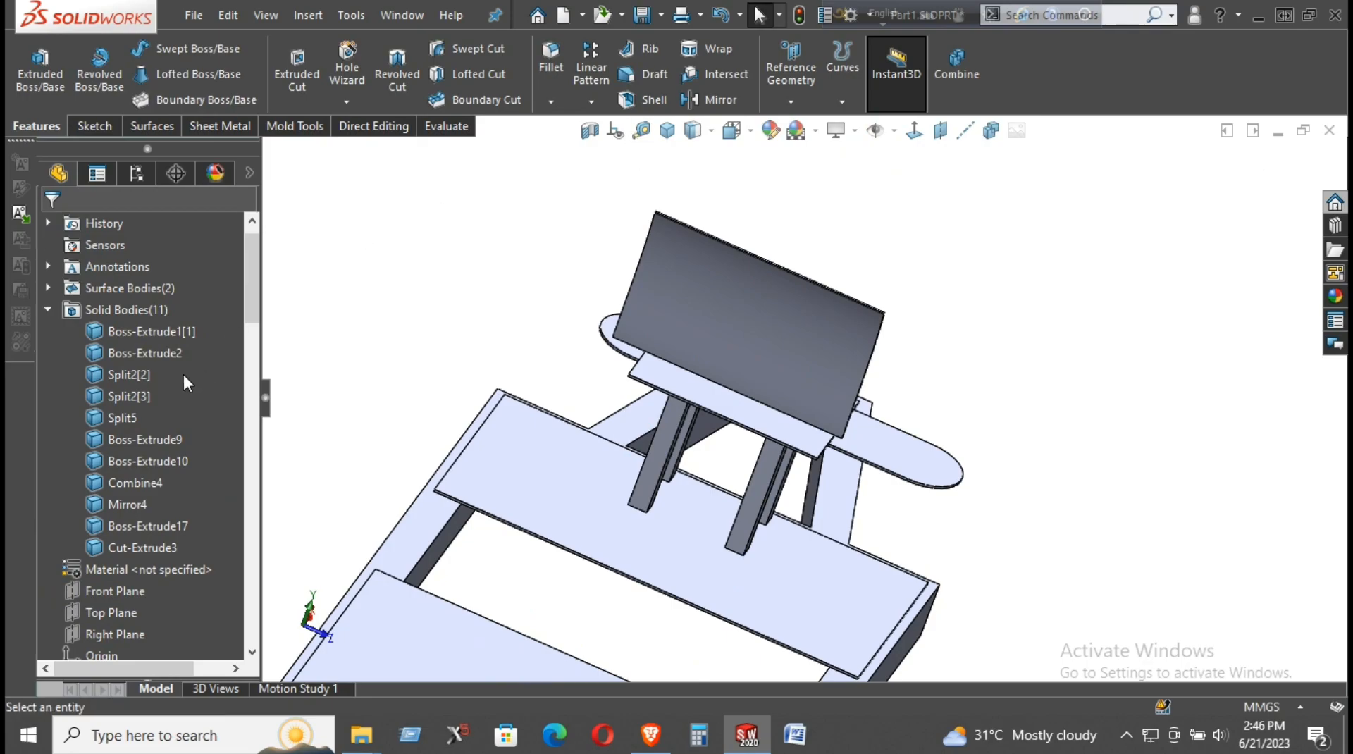
- Create a reference plane offset 150 mm from the Front Plane
left_click(106, 591)
left_click(807, 60)
left_click(776, 126)
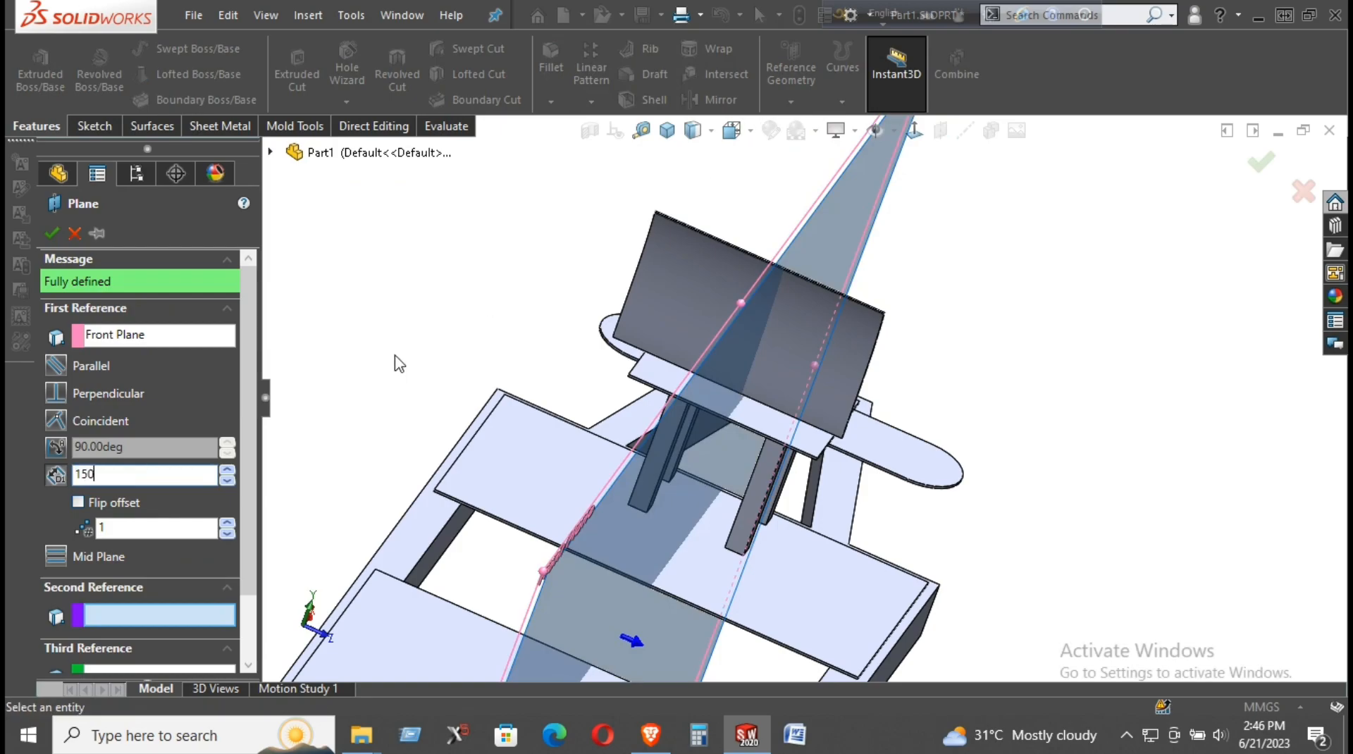
key("Return")
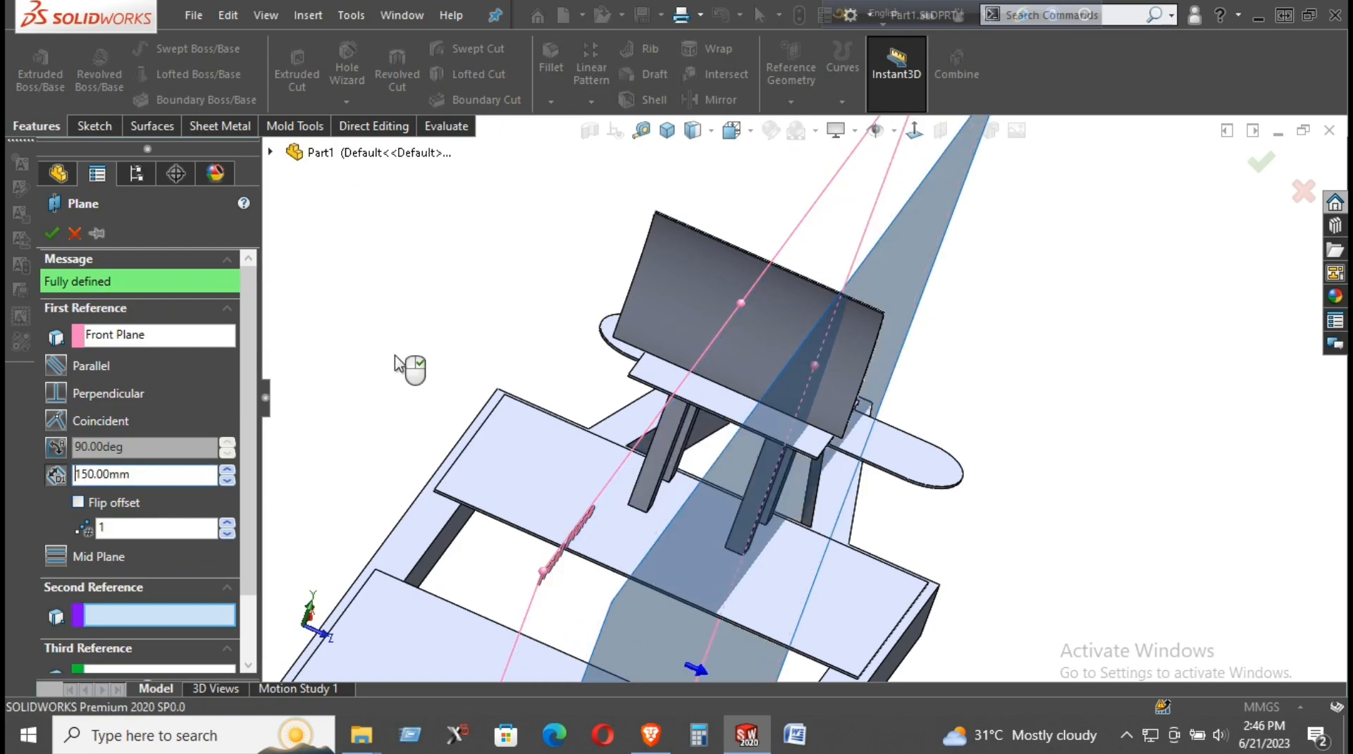
left_click(51, 233)
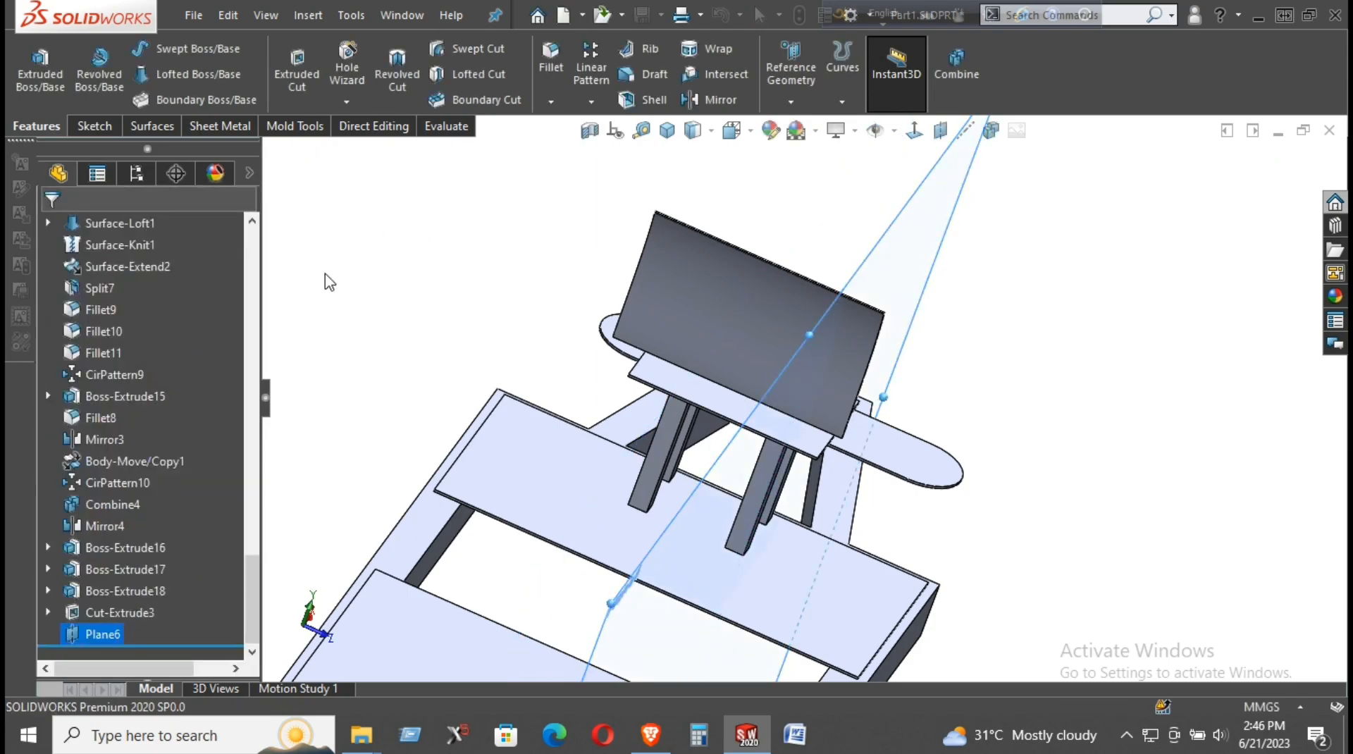
- Create a second reference plane offset 150 mm from the Front Plane with the offset flipped to the opposite side
scroll(134, 282, "up", 10)
scroll(144, 310, "up", 8)
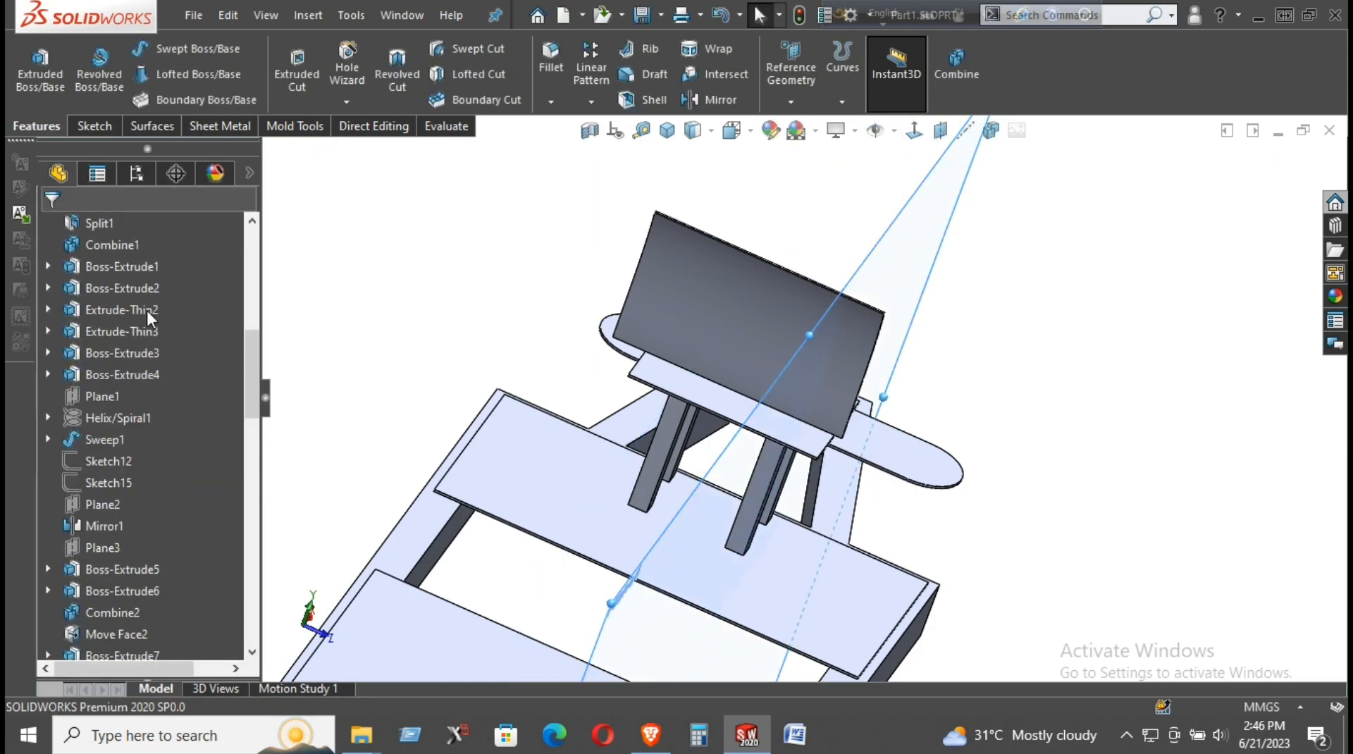
left_click(106, 439)
left_click(790, 76)
left_click(803, 124)
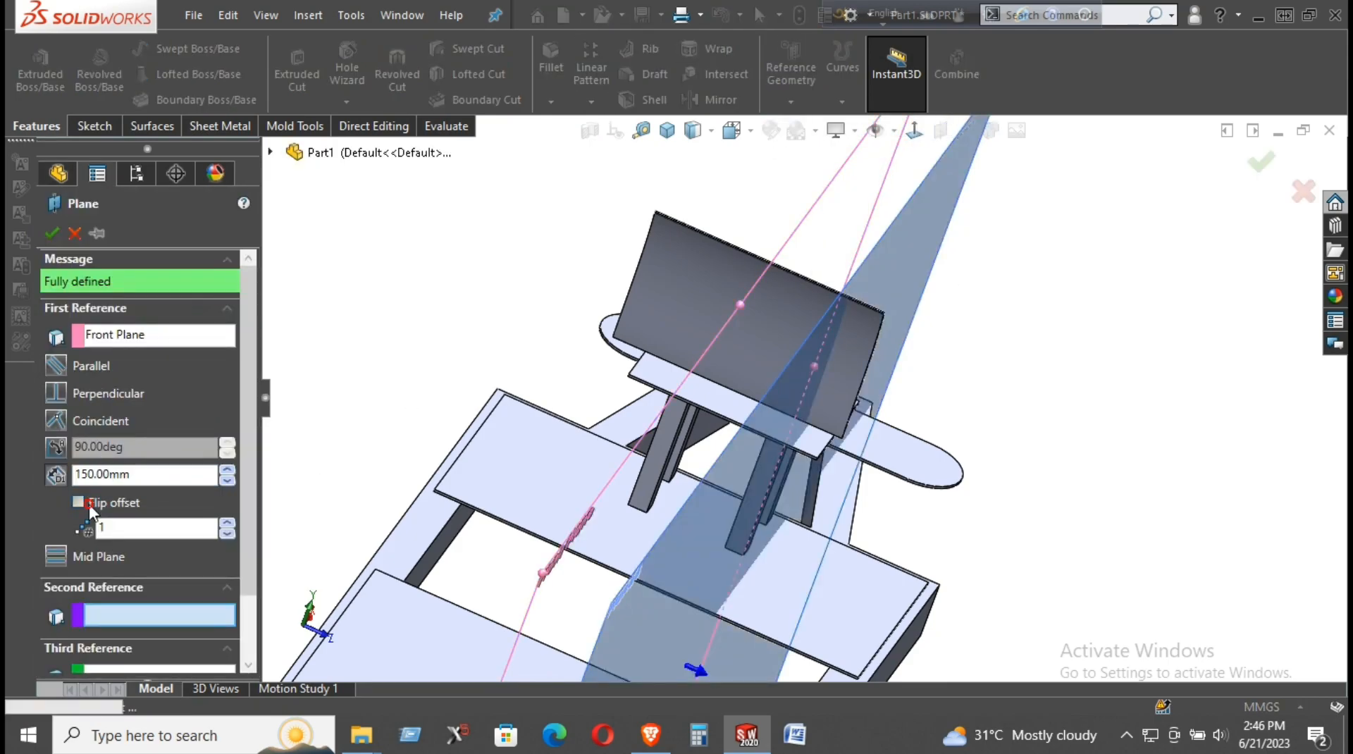
left_click(94, 498)
left_click(55, 233)
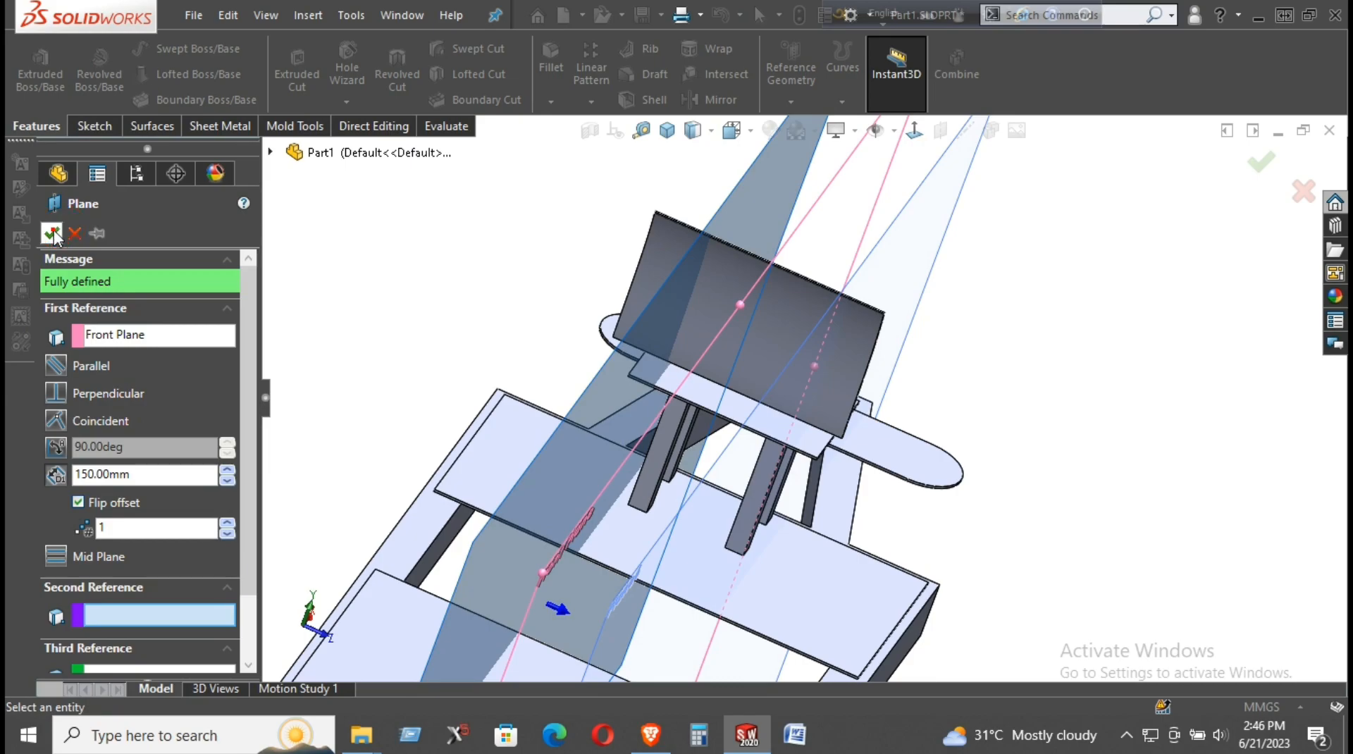
- Start a sketch on Plane6, the unflipped offset plane, and view it face-on beside the curved backrest
middle_click_drag(472, 289, 554, 319)
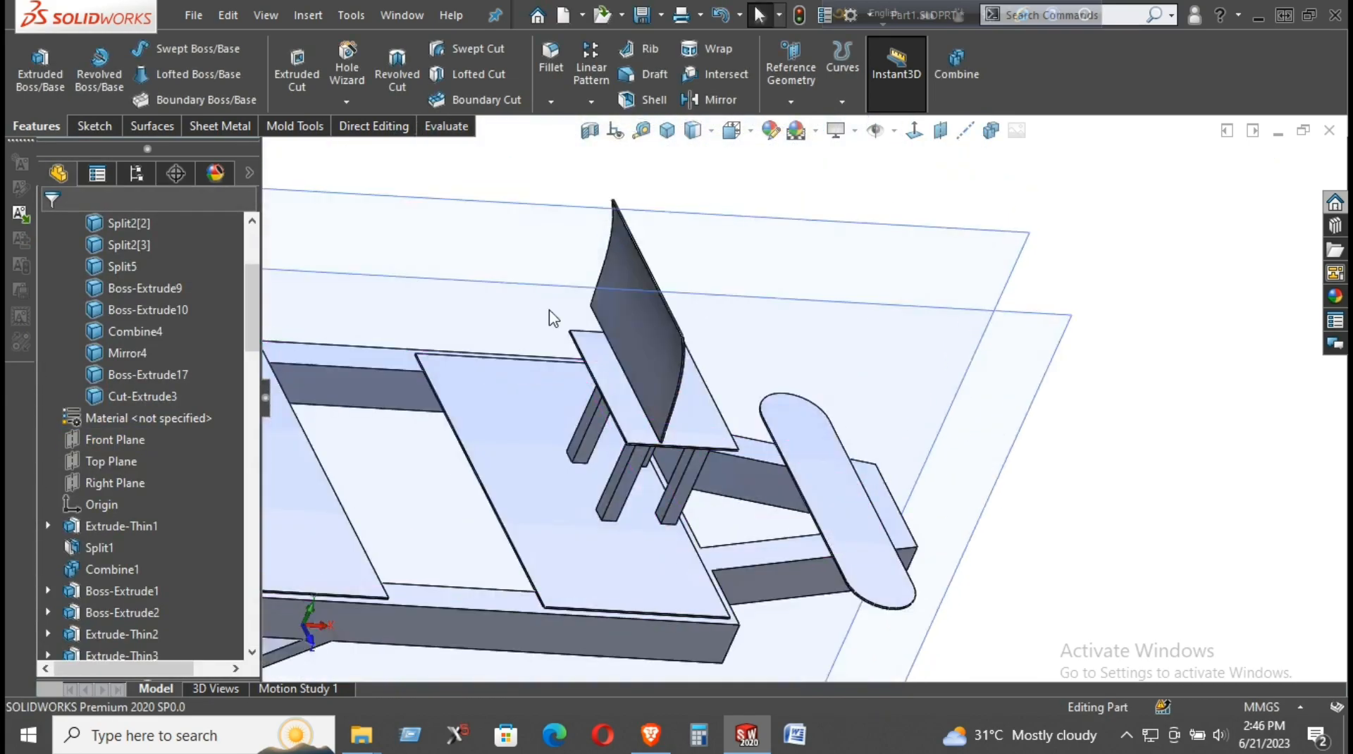
right_click(1033, 367)
left_click(1078, 307)
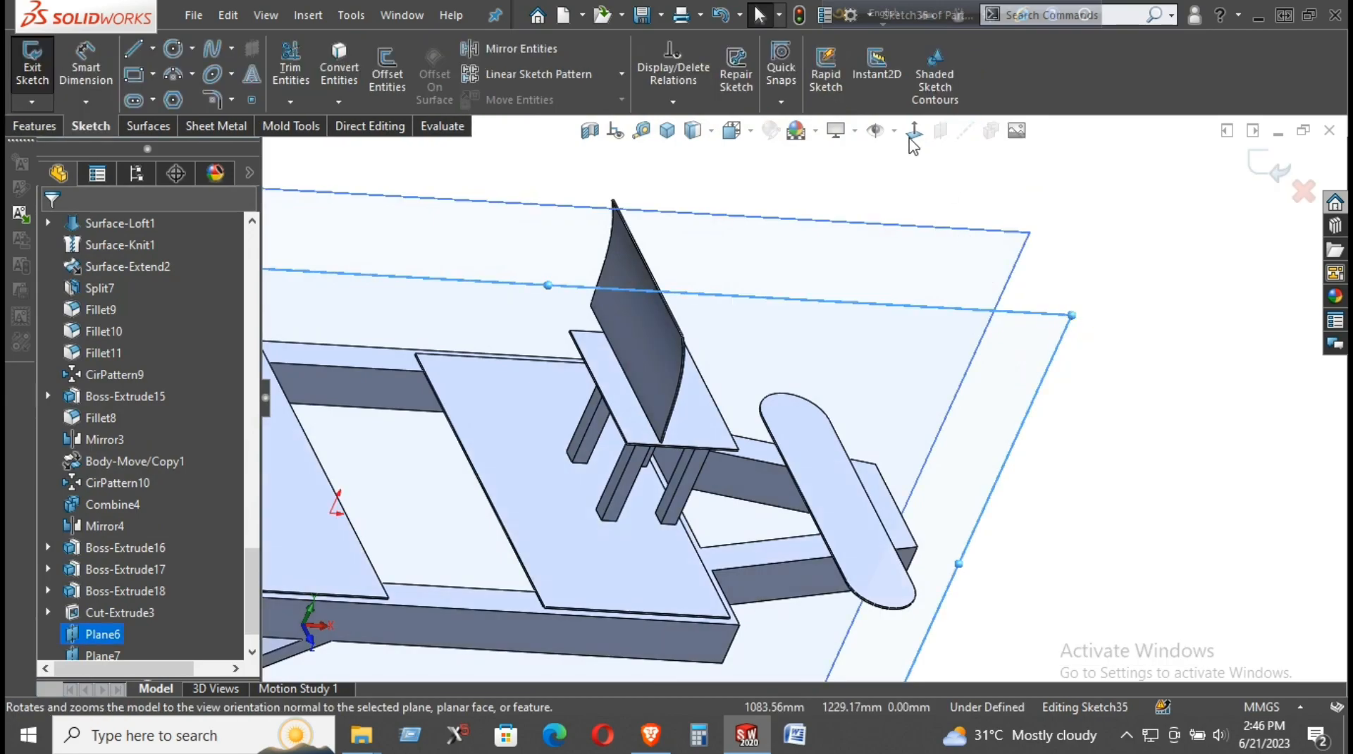
left_click(911, 140)
scroll(892, 291, "down", 3)
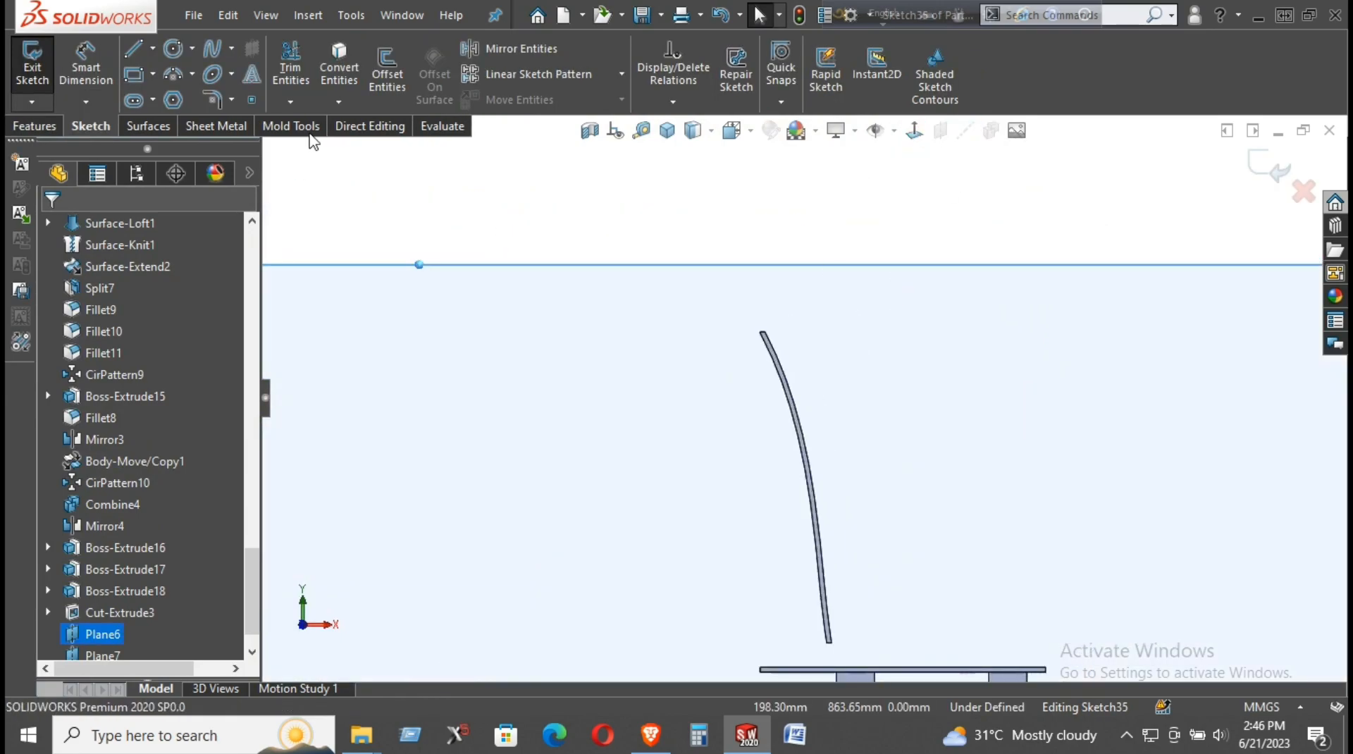
- Draw a line about 280 mm long from the seat plate's top edge near its rear end up to the backrest's rear curve
key("l")
scroll(803, 557, "down", 4)
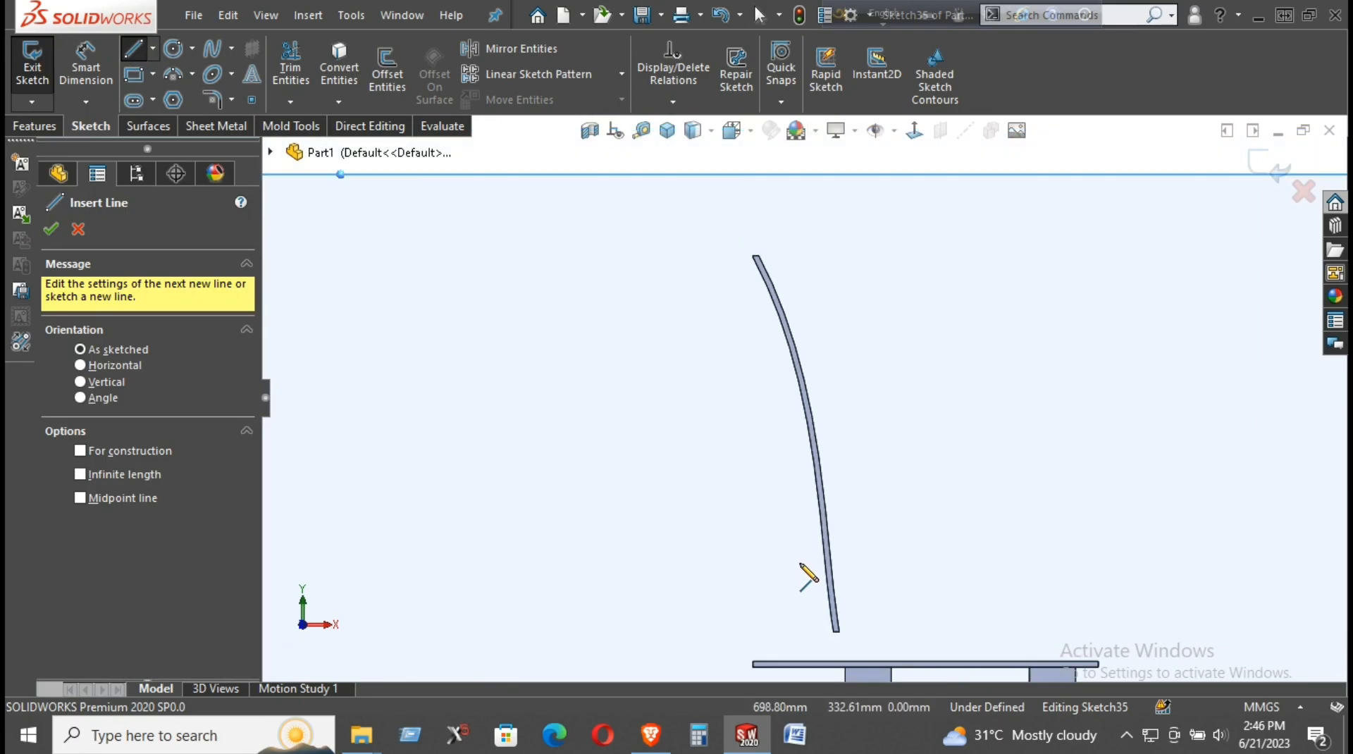
scroll(784, 576, "down", 2)
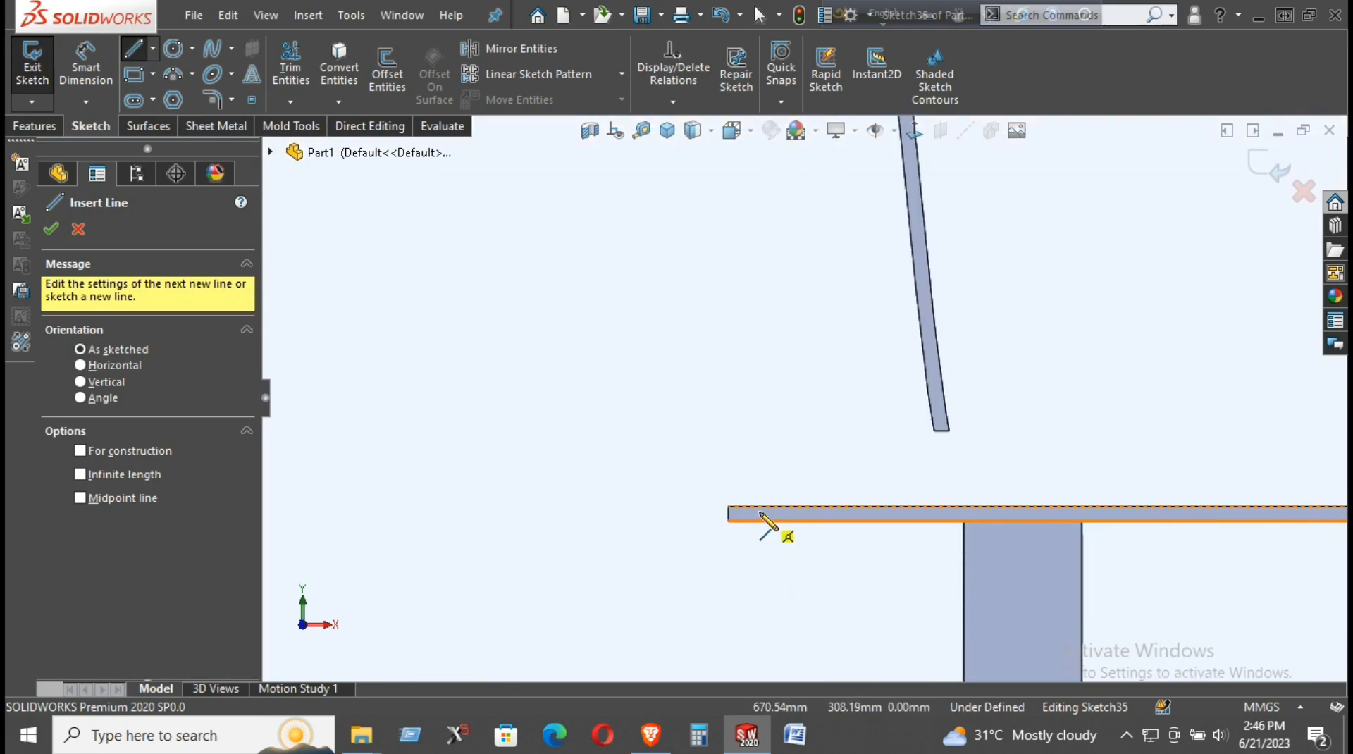
left_click(754, 513)
scroll(778, 310, "up", 2)
scroll(811, 265, "down", 3)
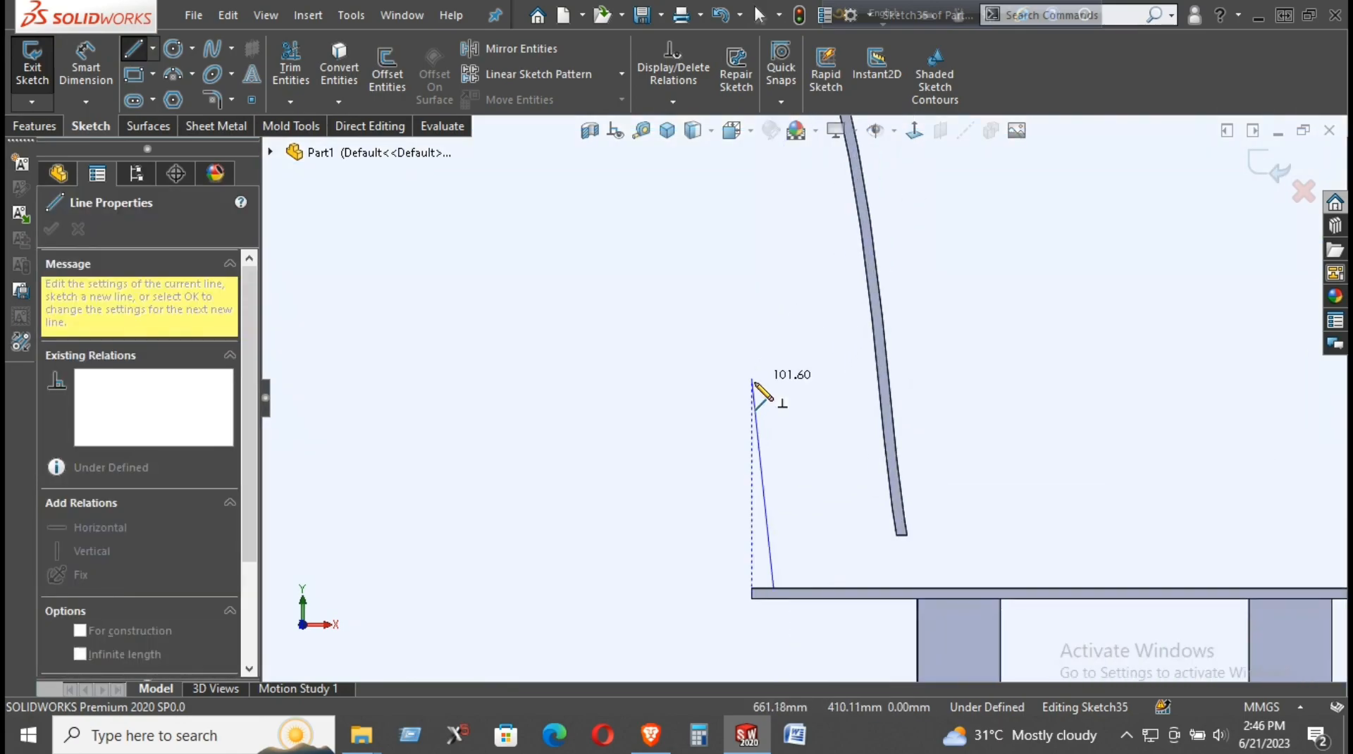
scroll(783, 367, "up", 2)
scroll(842, 222, "down", 2)
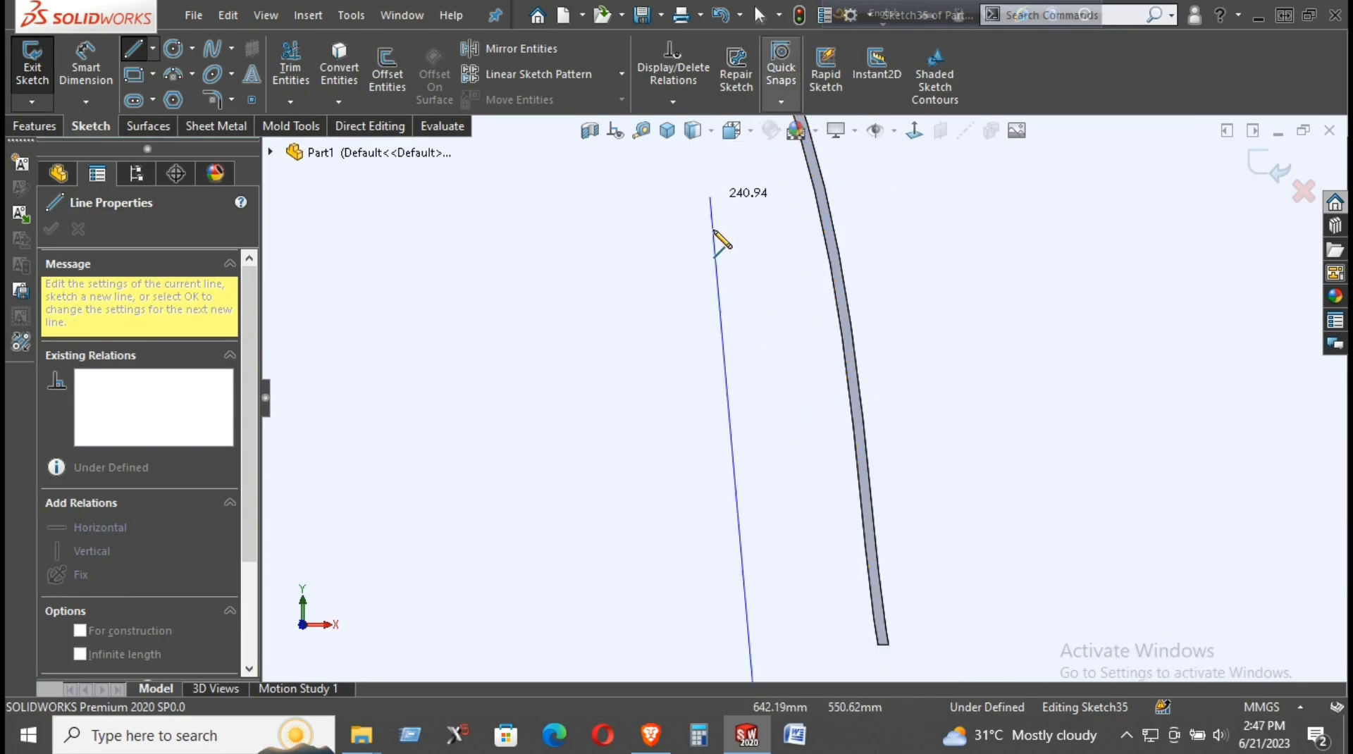
scroll(713, 197, "up", 3)
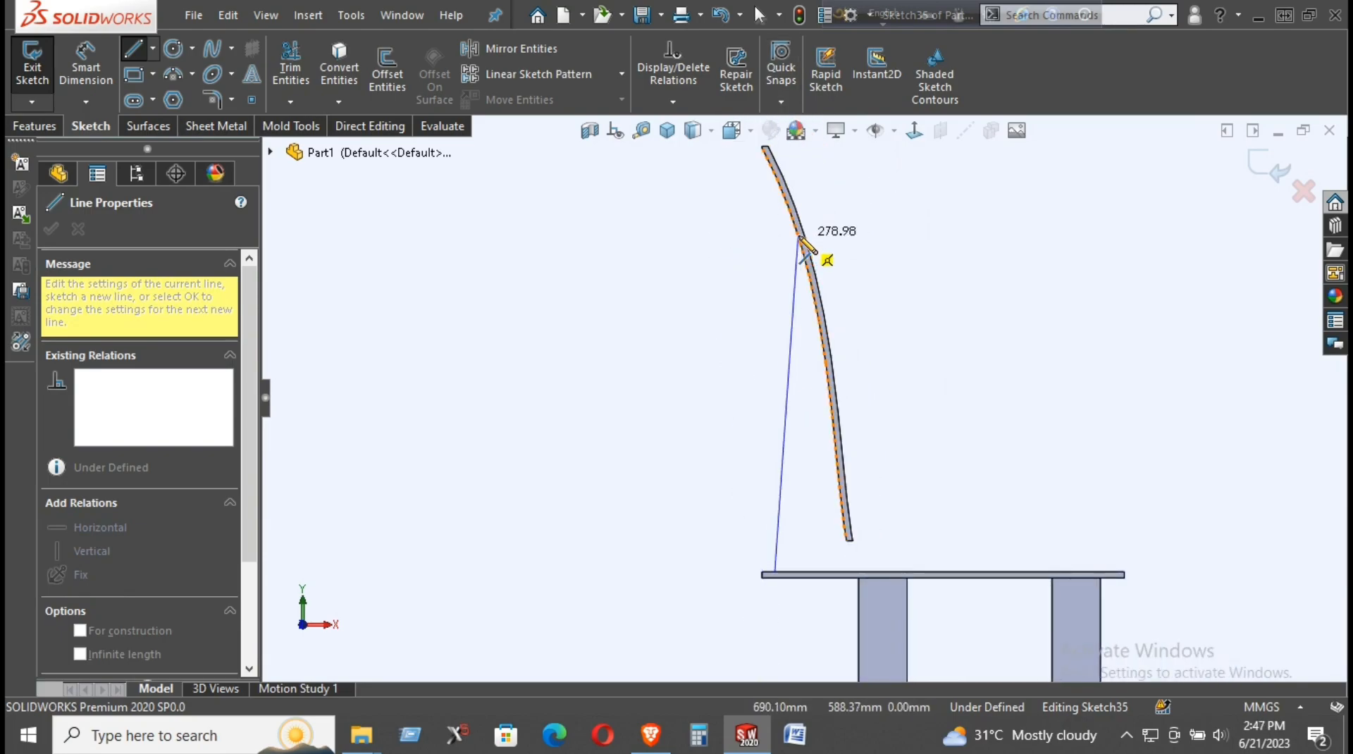
scroll(803, 247, "down", 2)
scroll(796, 232, "down", 1)
left_click(789, 239)
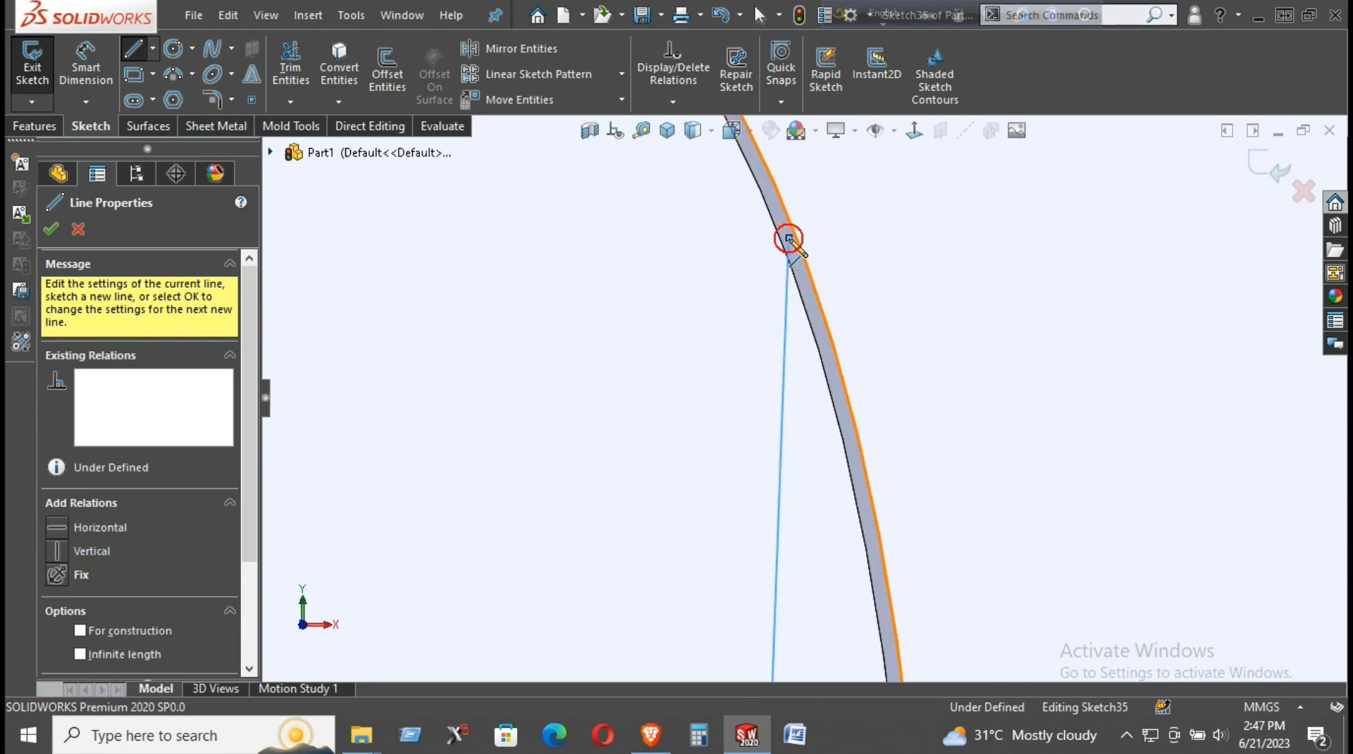
scroll(821, 279, "up", 3)
right_click(844, 296)
left_click(920, 310)
- Delete the coincident relation at the line's lower endpoint and move that endpoint about 2 mm down into the seat plate
scroll(815, 504, "up", 2)
scroll(811, 550, "down", 3)
scroll(811, 522, "down", 5)
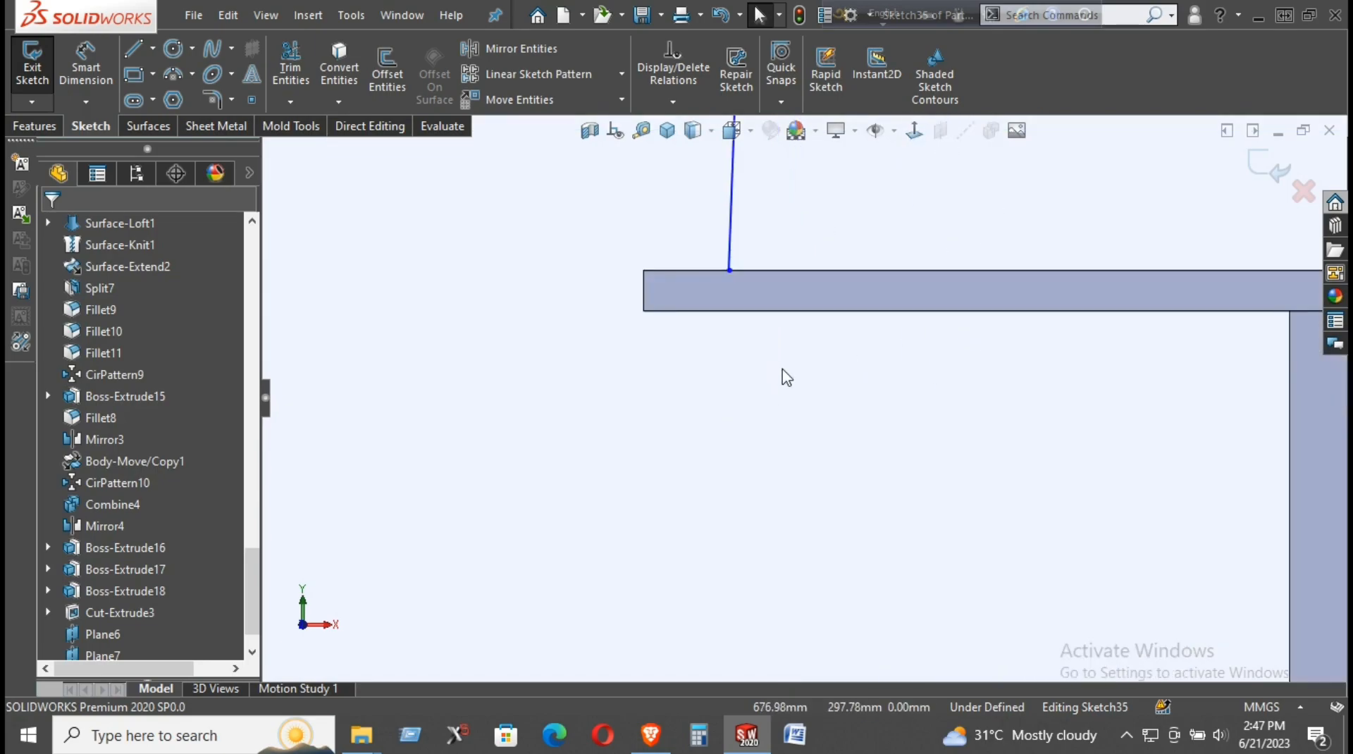
left_click(693, 203)
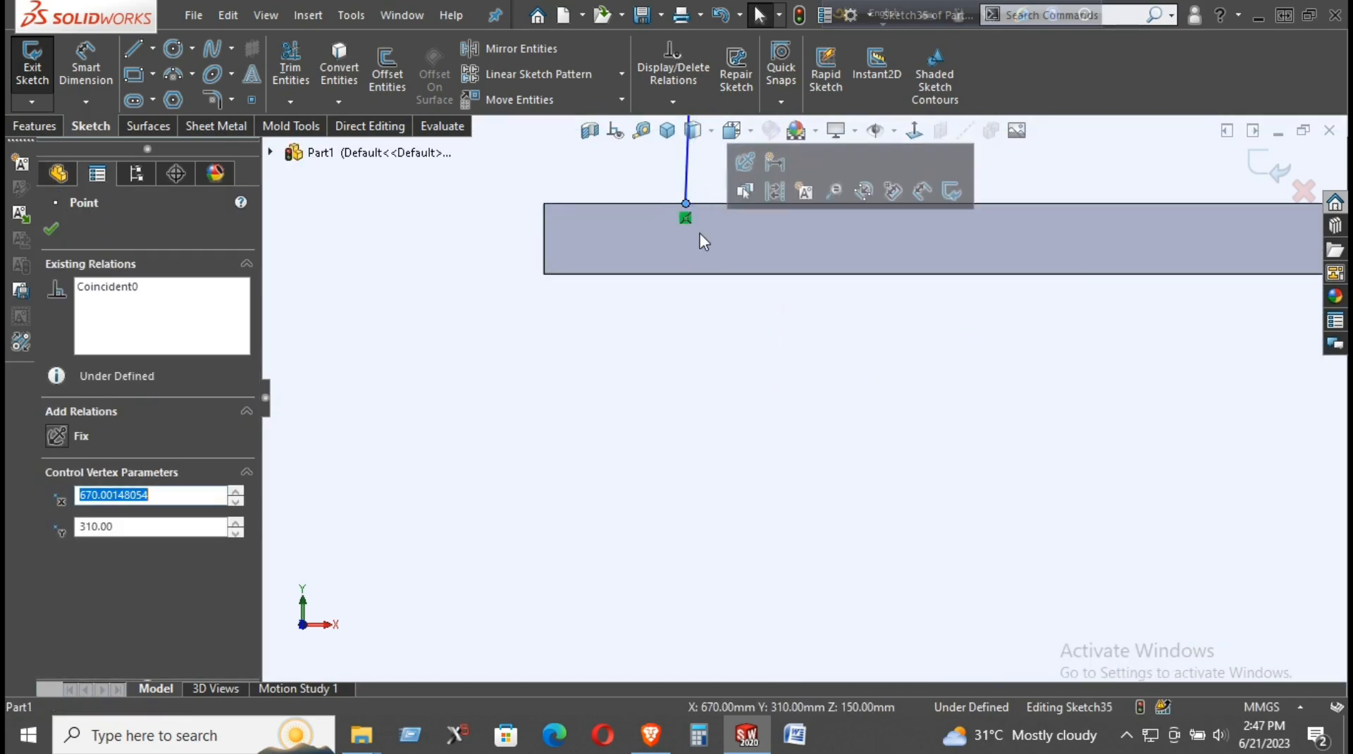
right_click(692, 224)
left_click(741, 472)
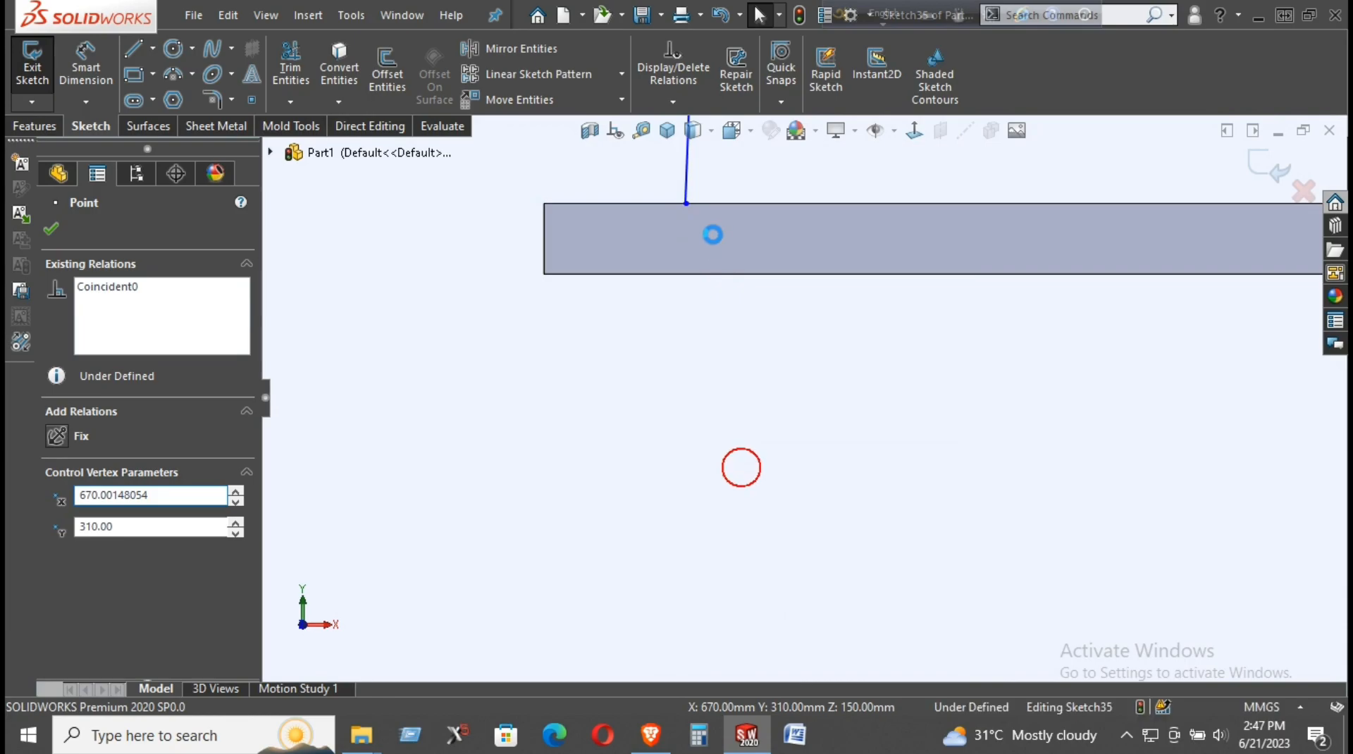
left_click_drag(689, 206, 685, 236)
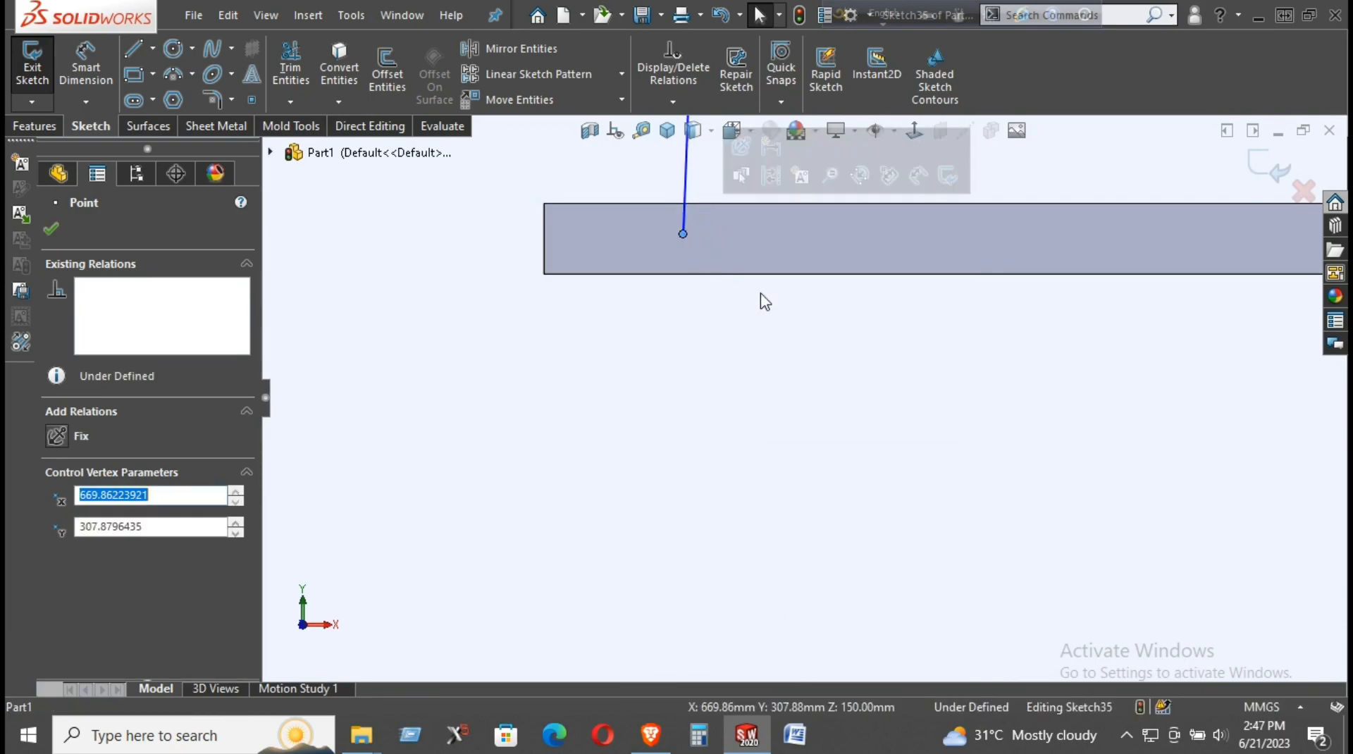
- Extrude the line as a thin feature to a blind depth of 10 mm with a 10 mm one-direction thickness, forming a backrest support
scroll(816, 444, "up", 5)
middle_click_drag(839, 392, 840, 295)
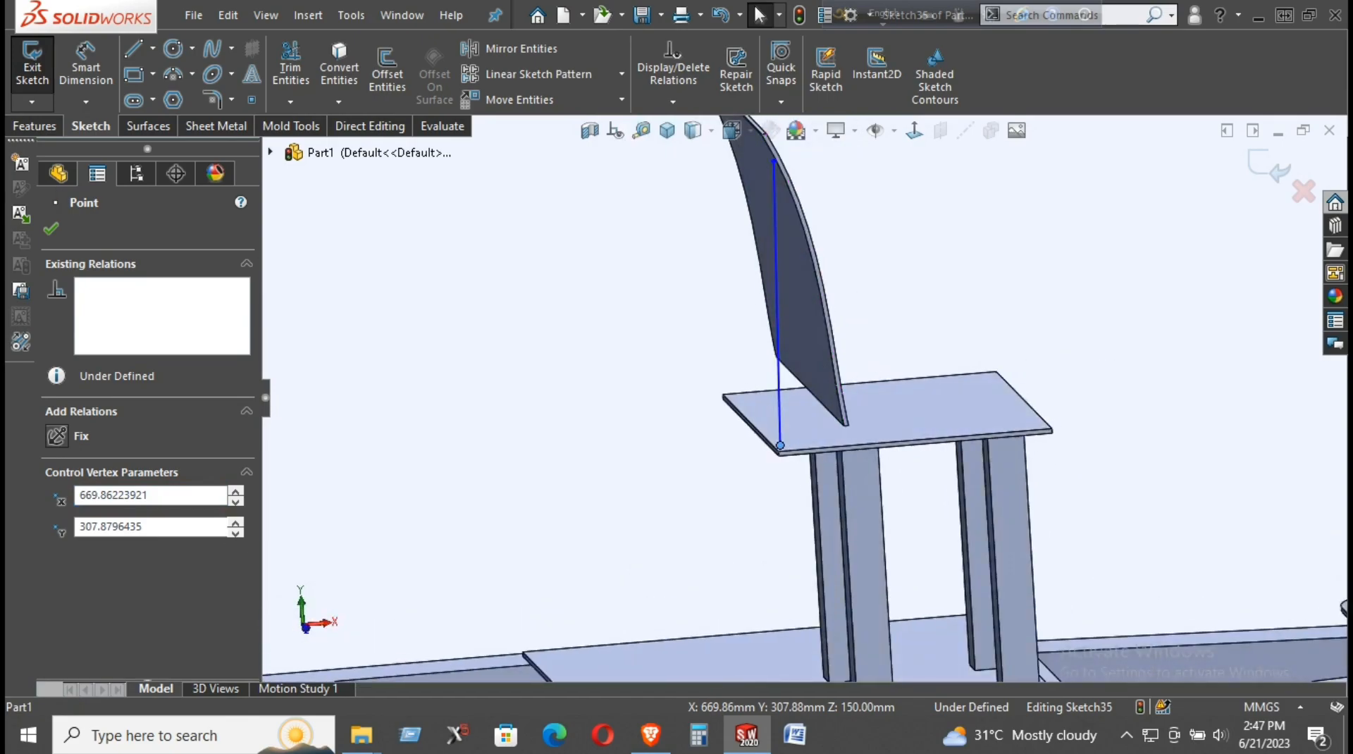
left_click(34, 125)
left_click(55, 74)
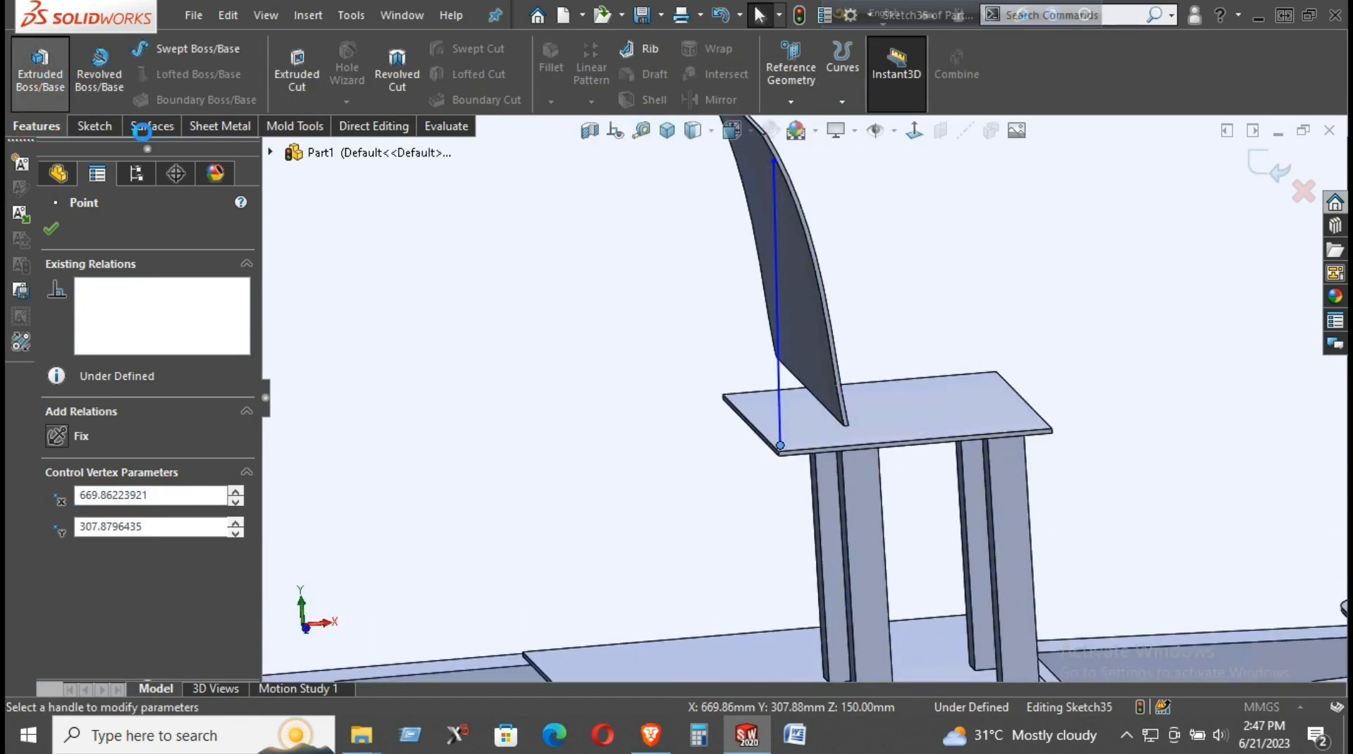
scroll(760, 214, "down", 5)
middle_click_drag(826, 224, 733, 344)
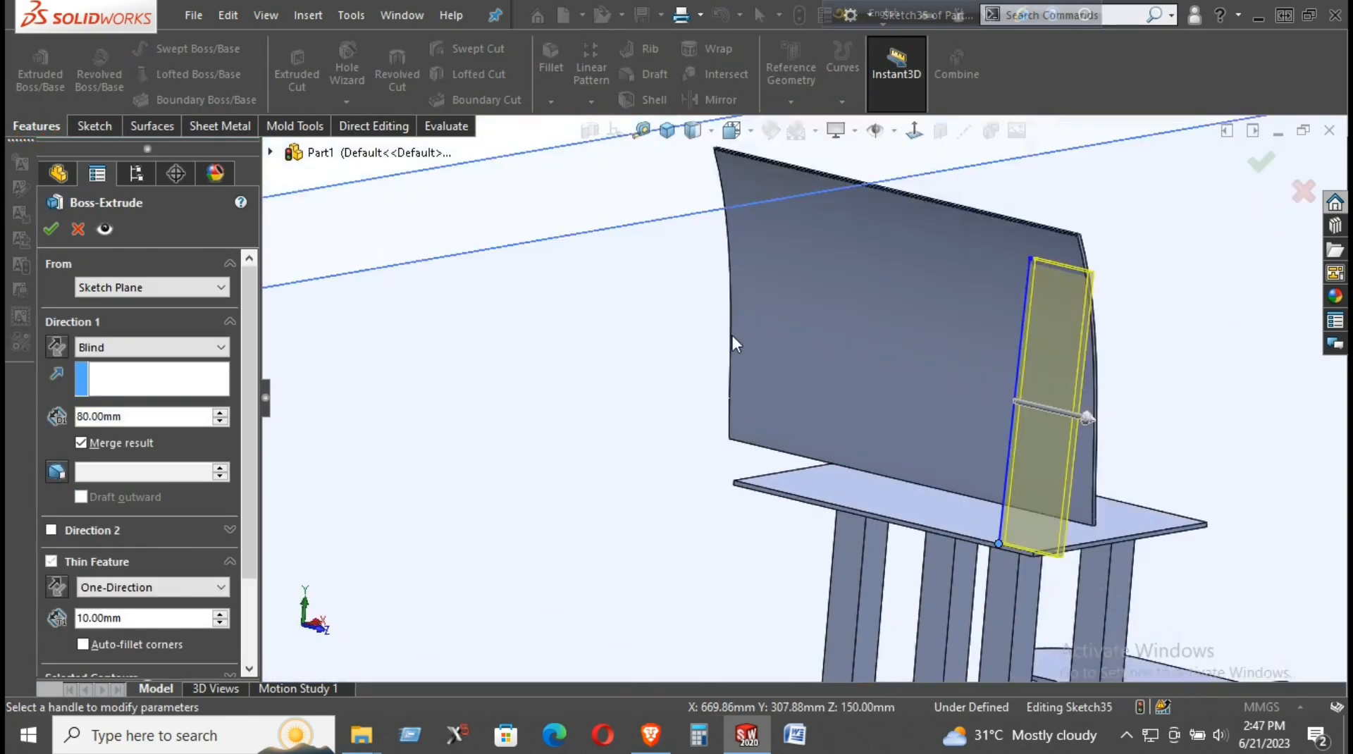
left_click(146, 418)
type("10")
key("Return")
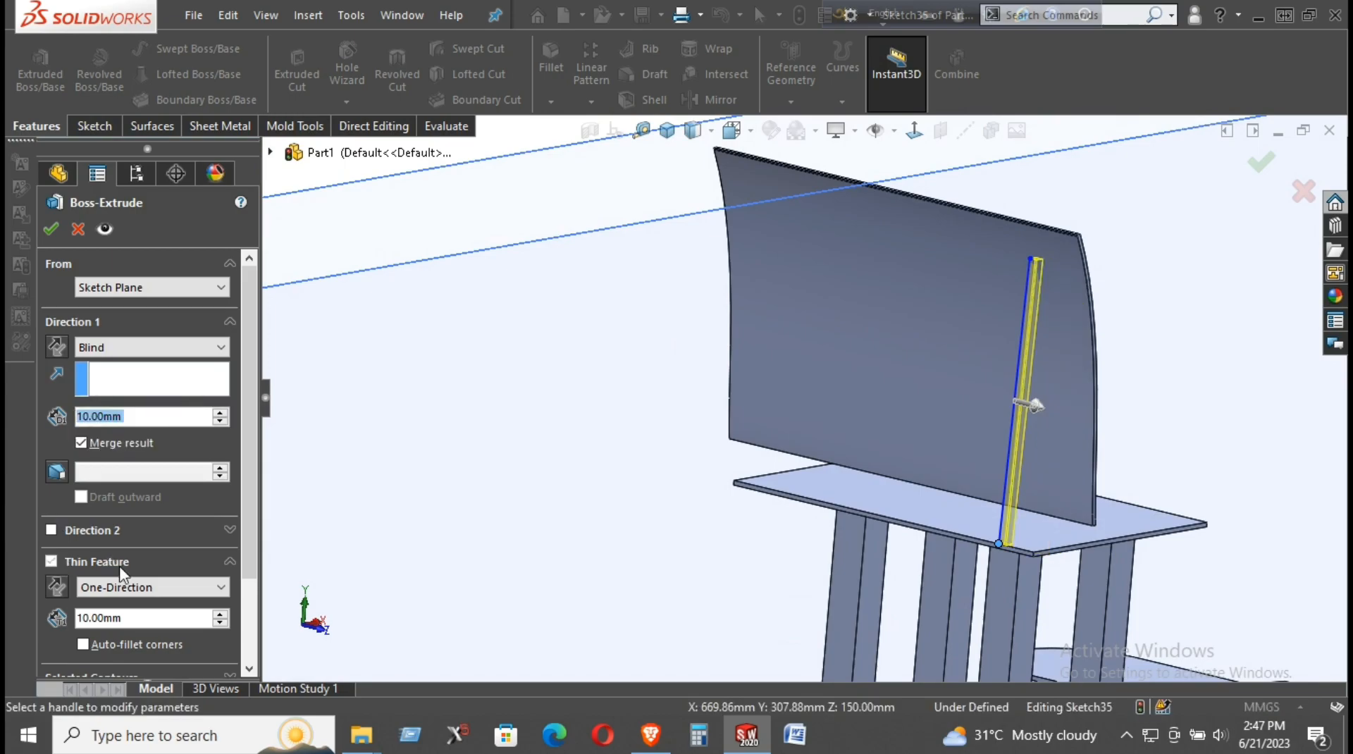
middle_click_drag(791, 425, 708, 395)
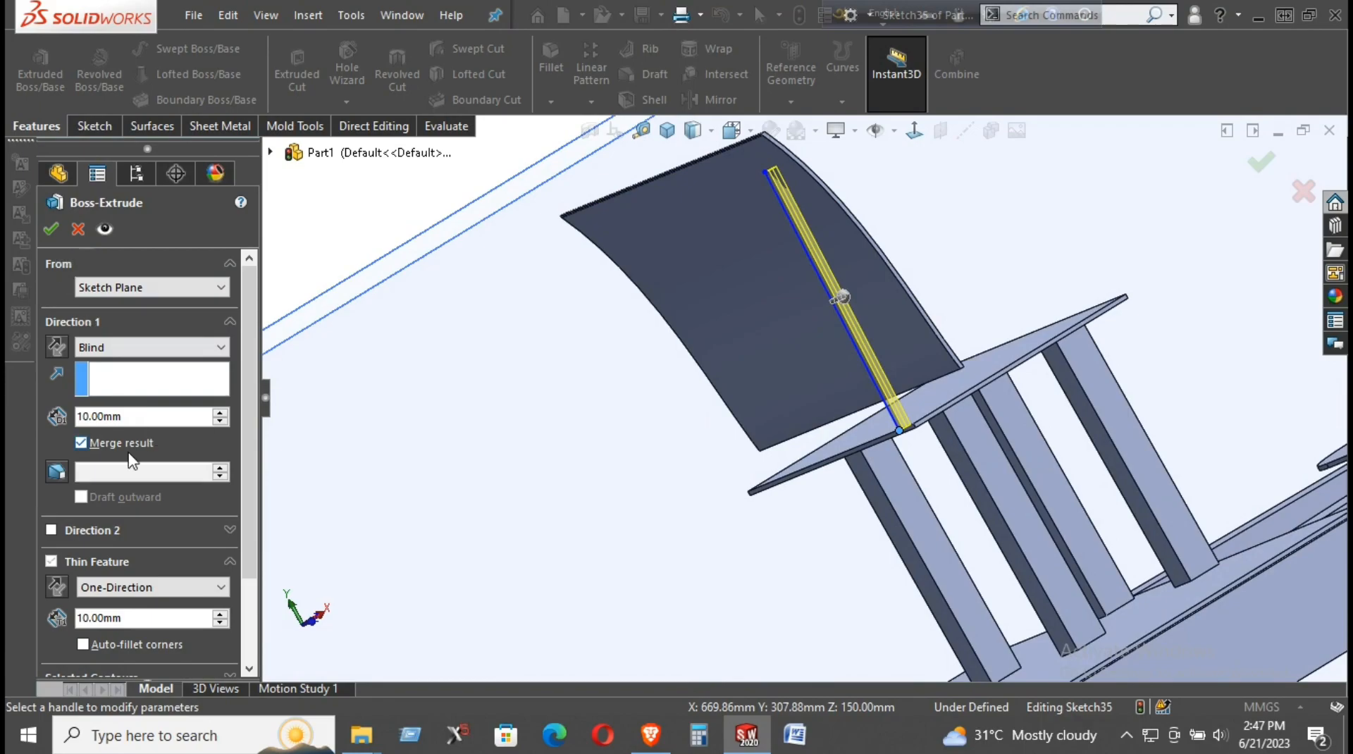
left_click(51, 233)
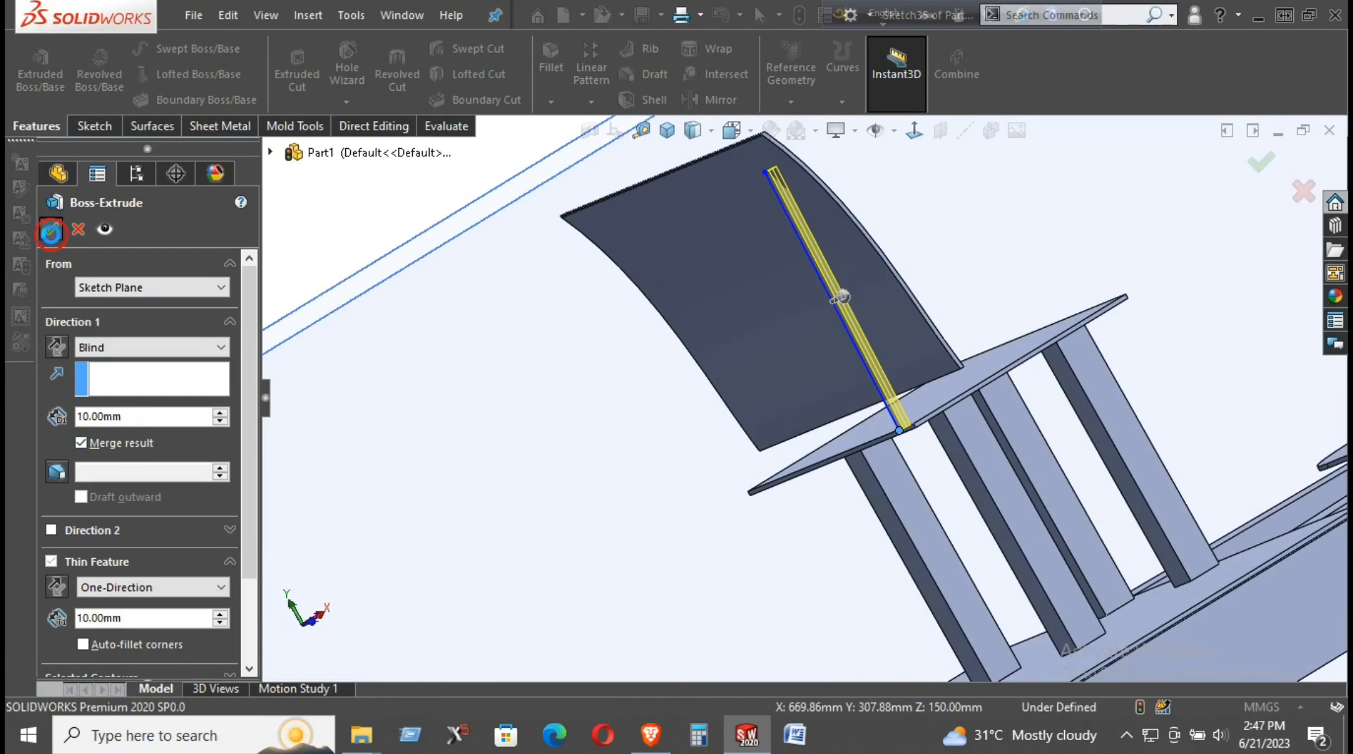
middle_click_drag(652, 321, 665, 405)
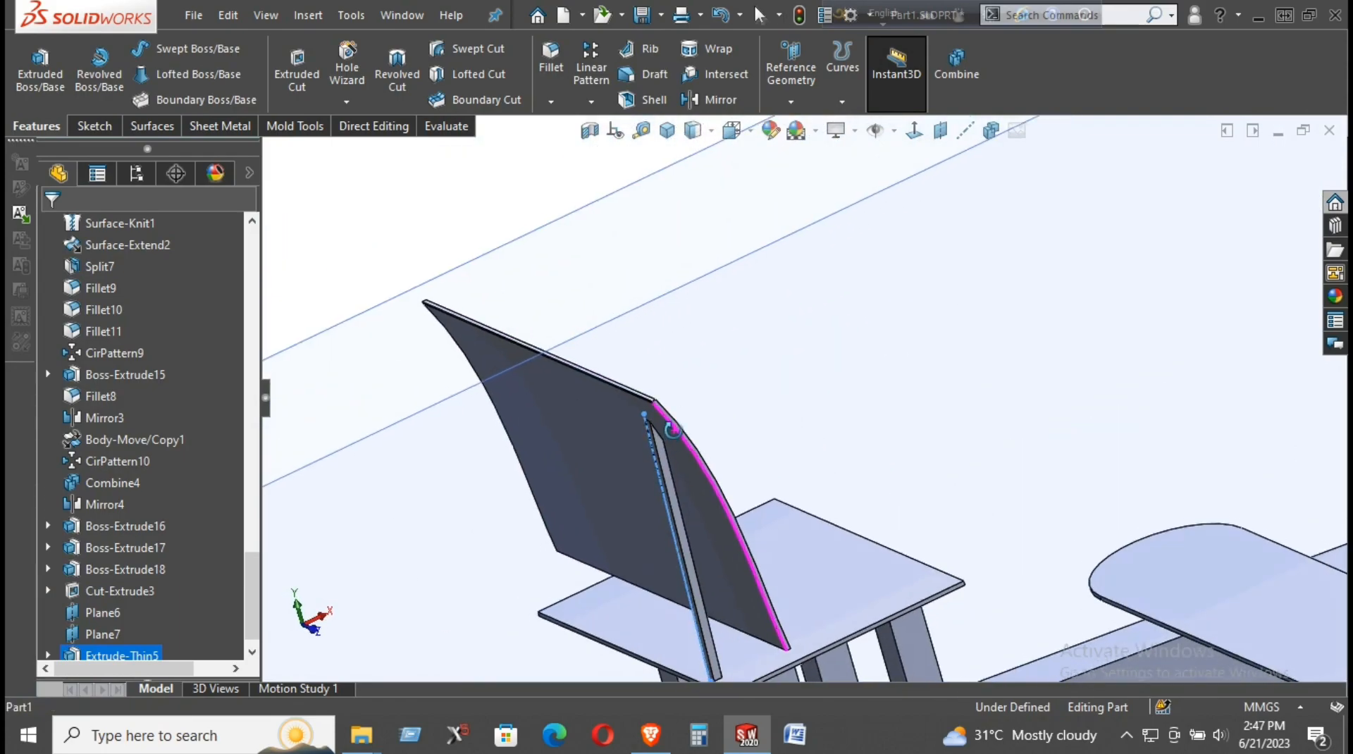
scroll(643, 460, "up", 3)
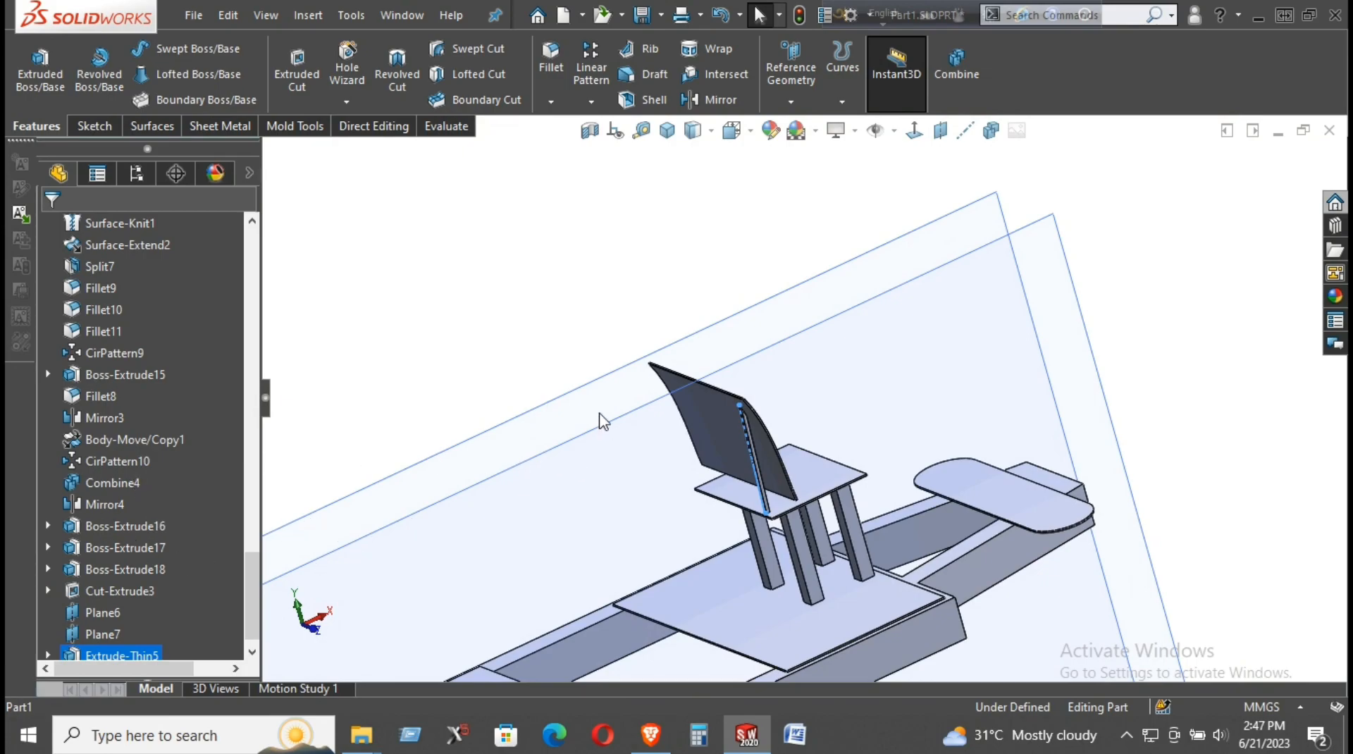
scroll(113, 401, "up", 15)
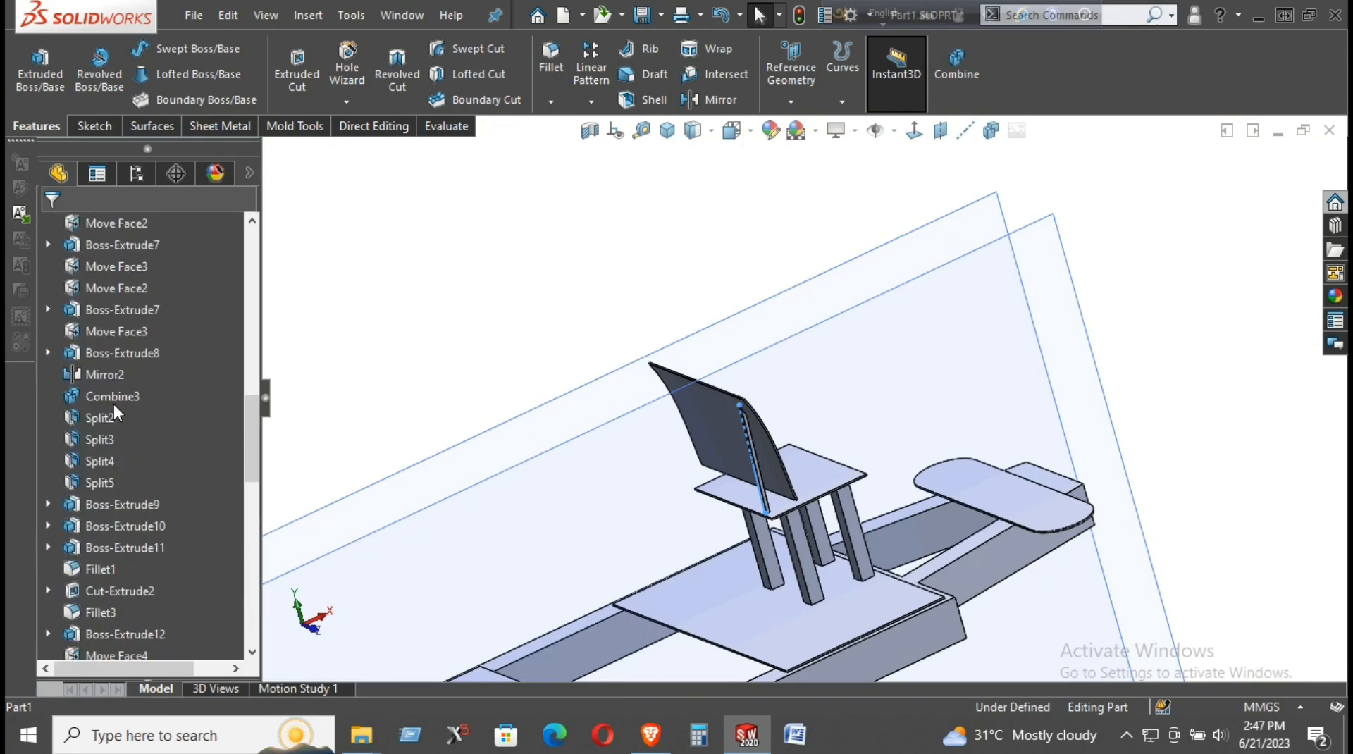
scroll(116, 407, "up", 7)
left_click(116, 417)
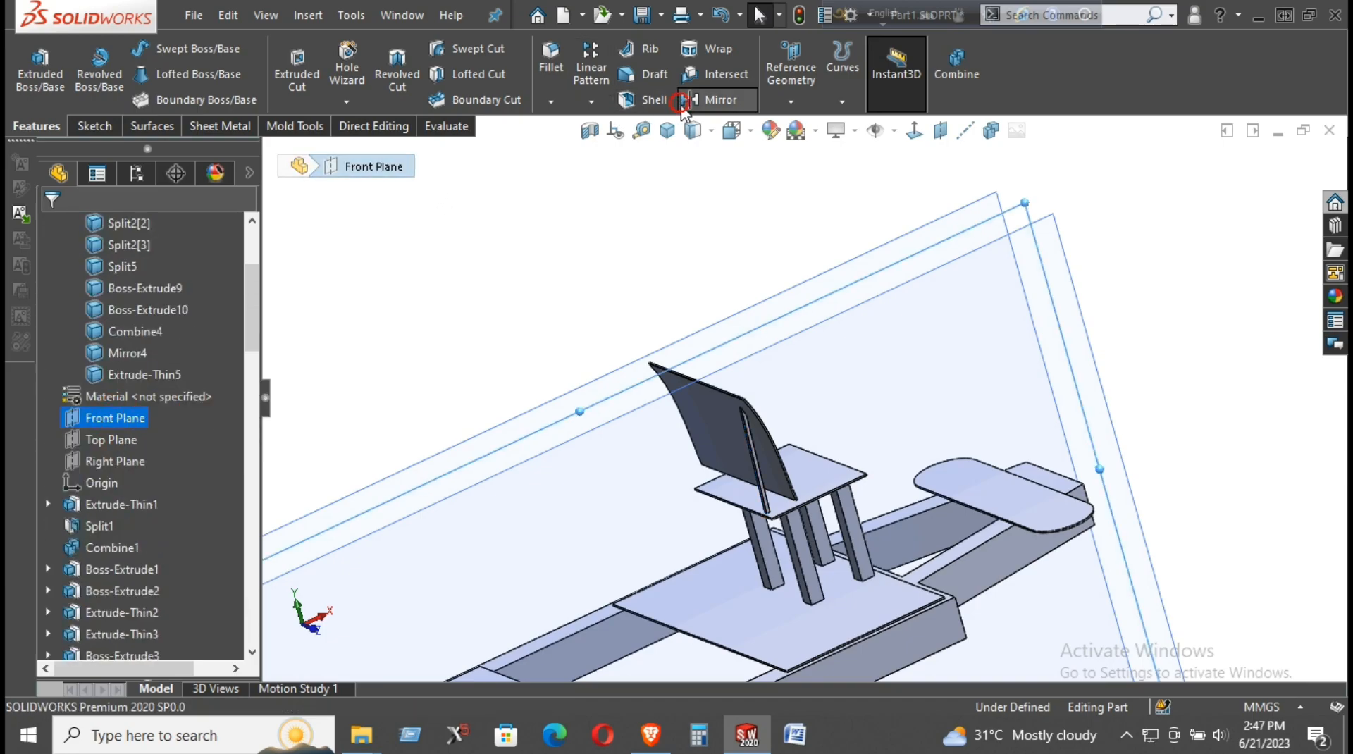
left_click(709, 99)
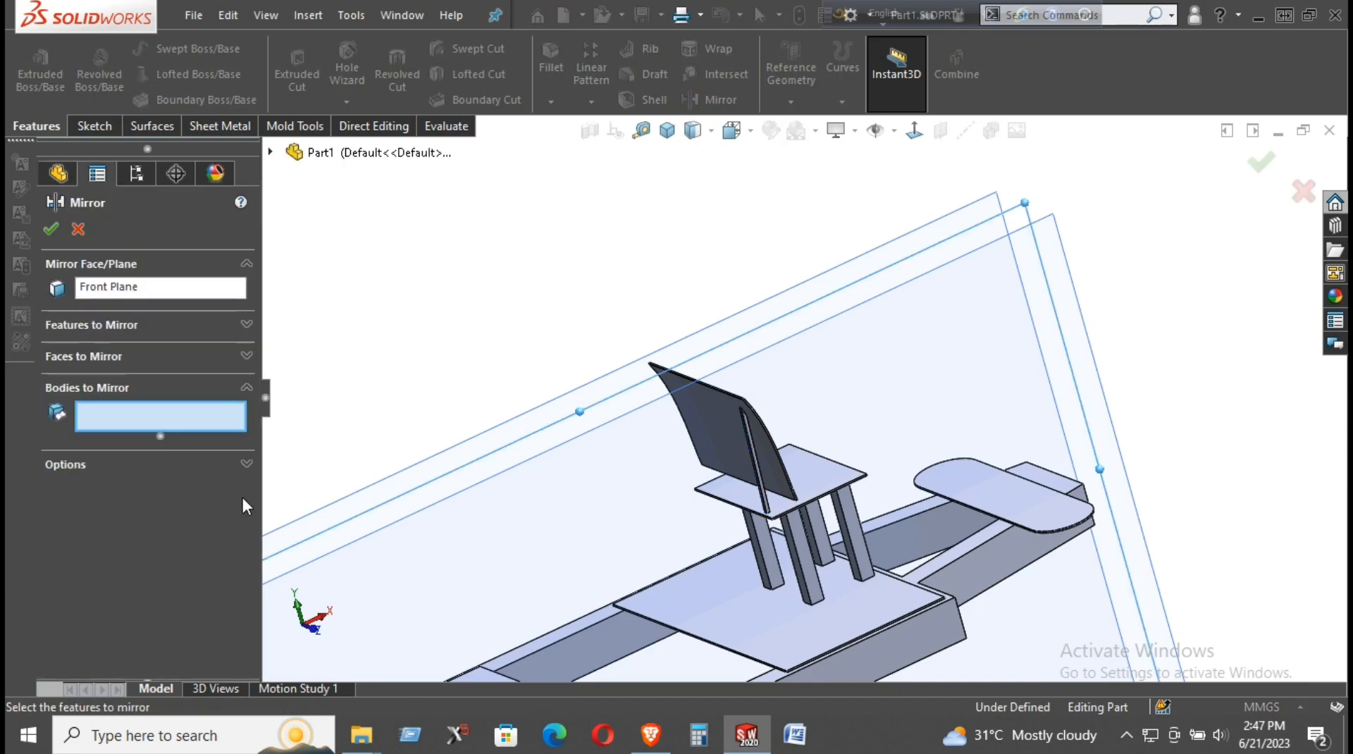
left_click(767, 491)
middle_click_drag(766, 497, 768, 557)
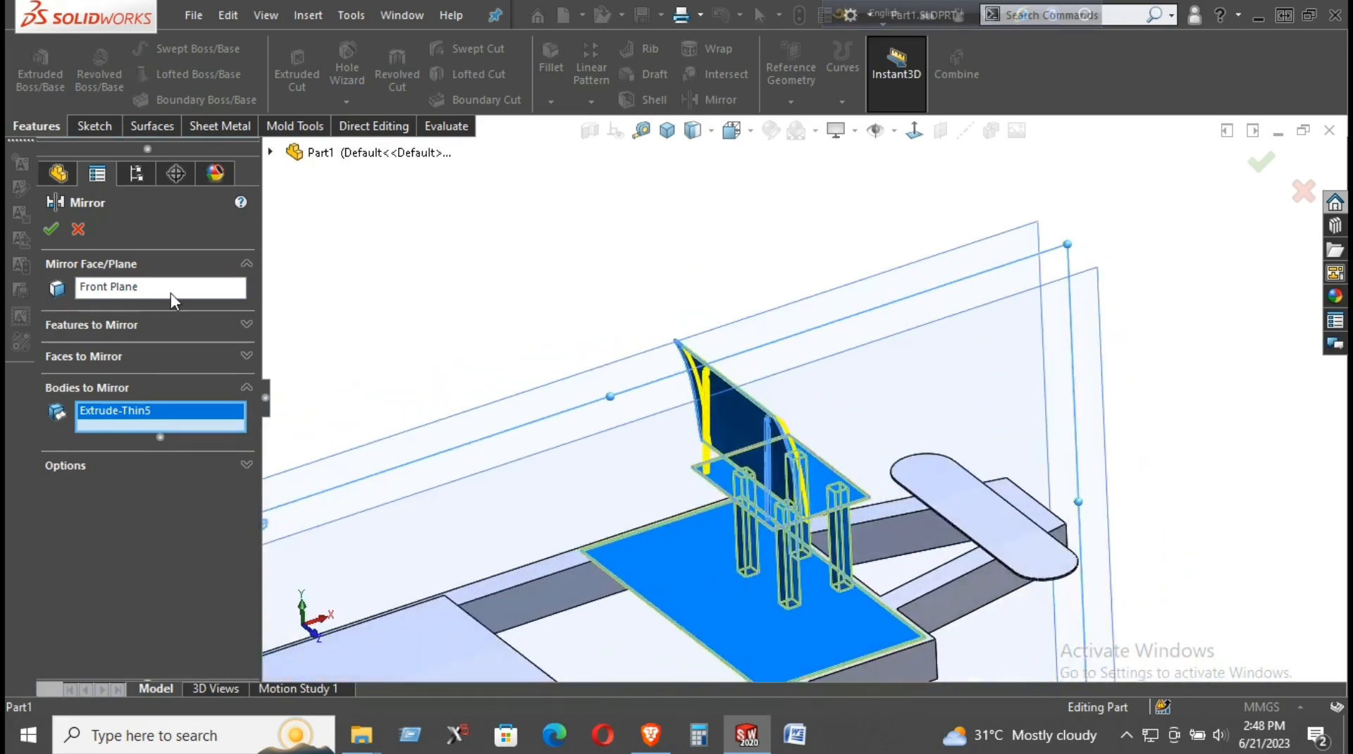
left_click(77, 229)
- Edit the backrest support's thin extrusion and turn off Merge result to keep it a separate body
scroll(126, 468, "down", 15)
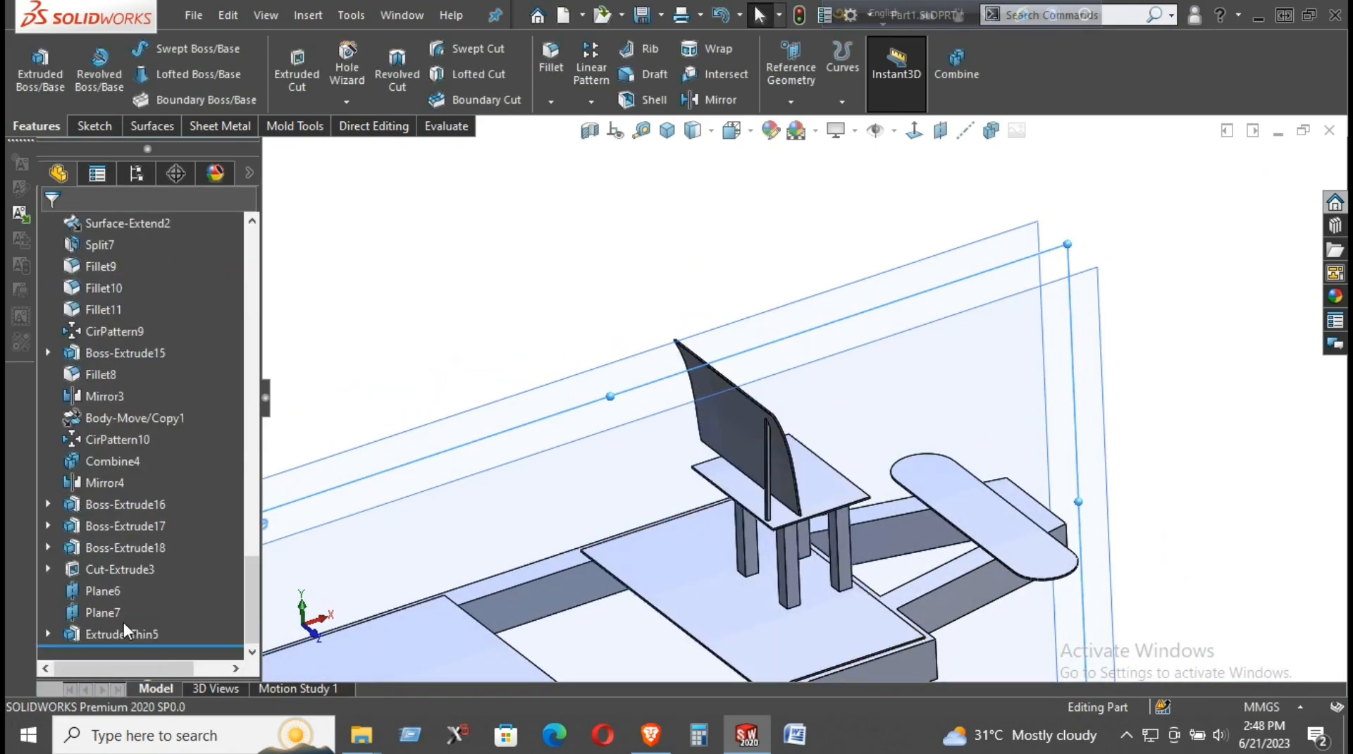
right_click(112, 633)
left_click(131, 304)
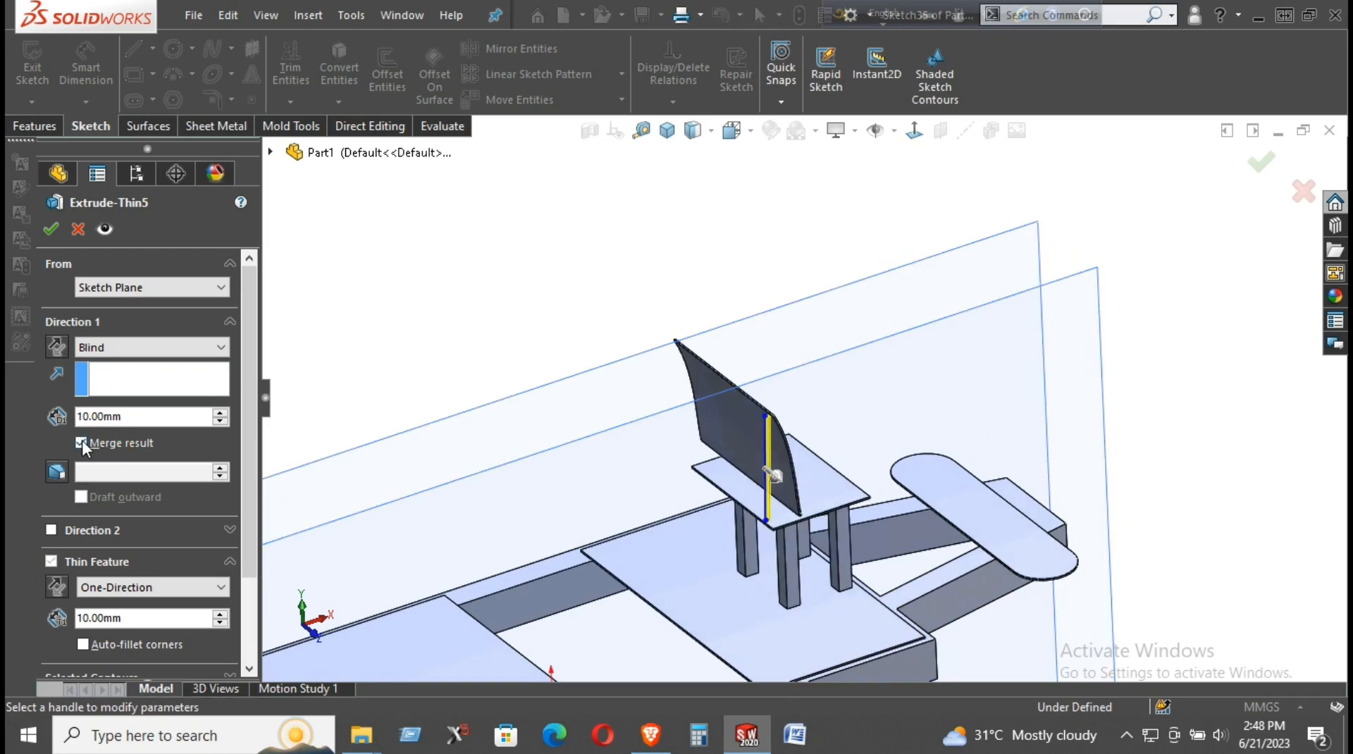
left_click(81, 443)
left_click(59, 230)
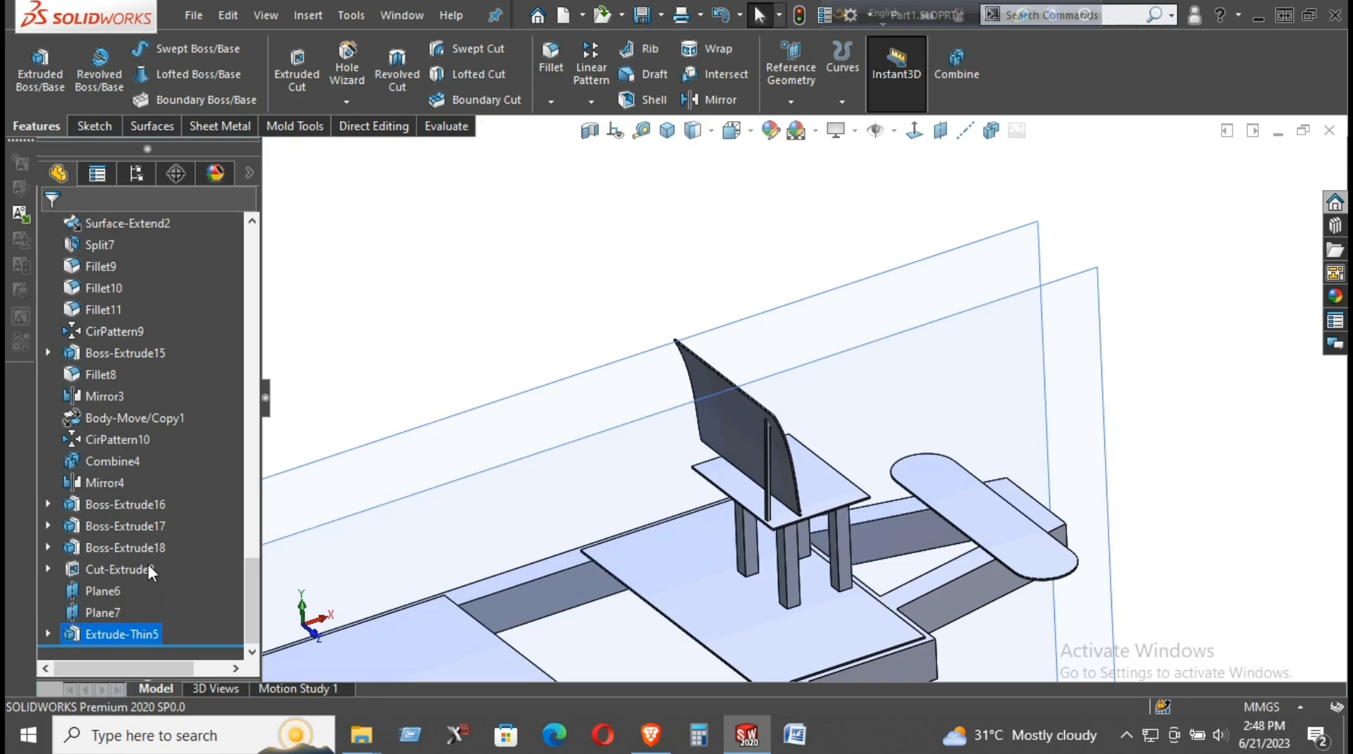
scroll(146, 569, "up", 15)
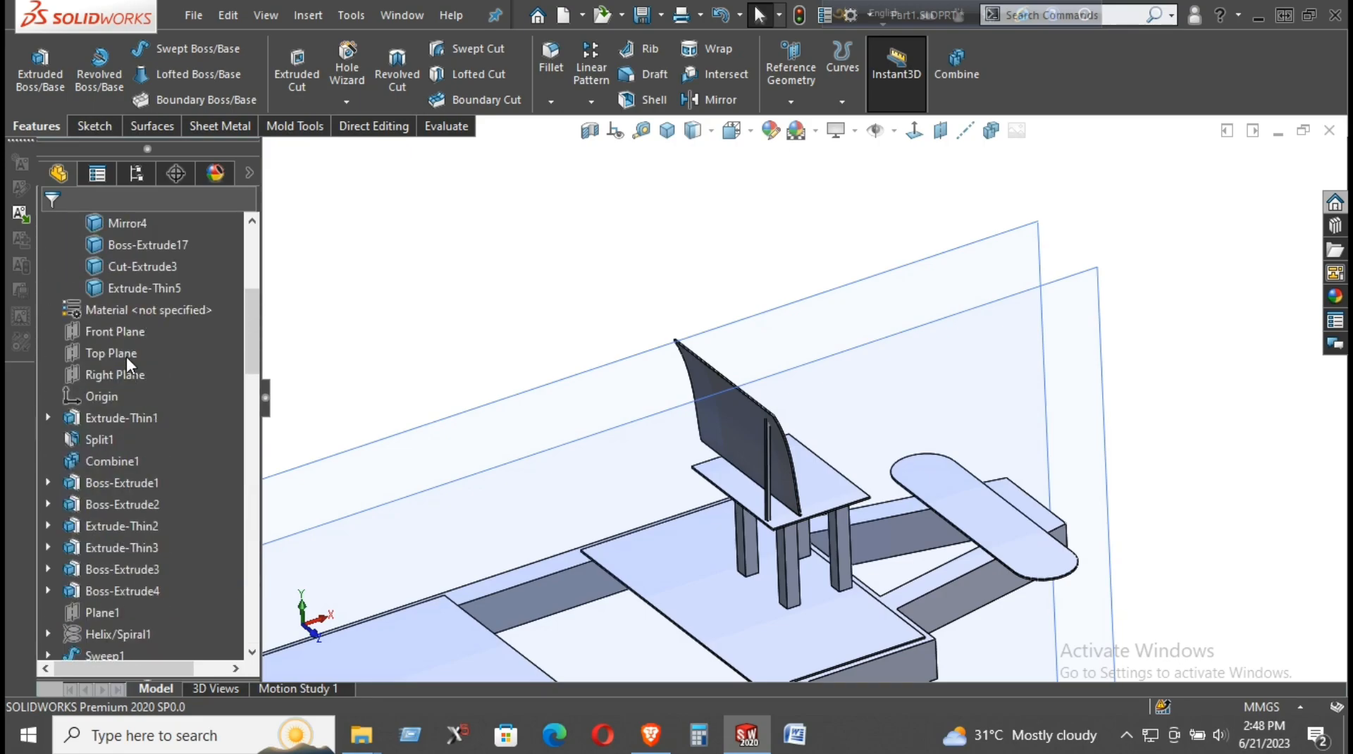
- Mirror the thin backrest support body about the Front Plane to create a matching support on the other side
left_click(116, 331)
middle_click_drag(549, 430, 570, 343)
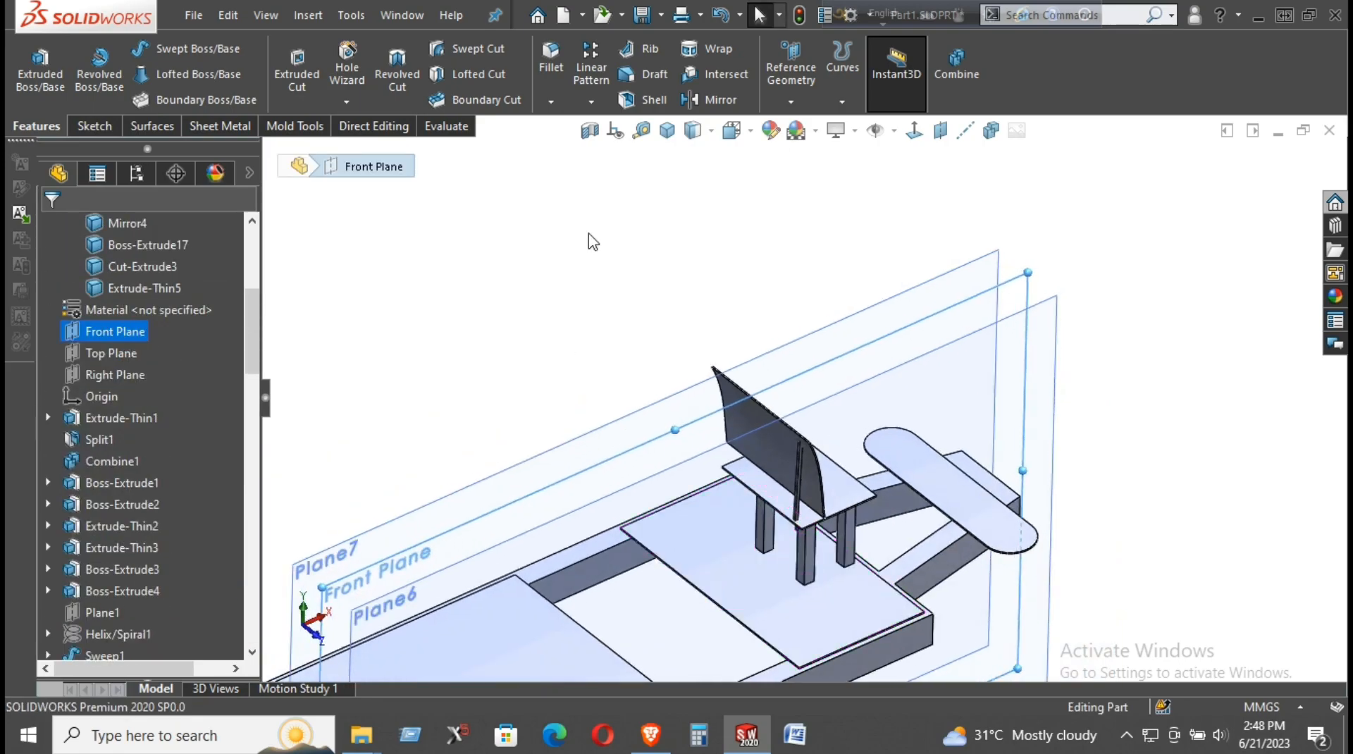
left_click(712, 99)
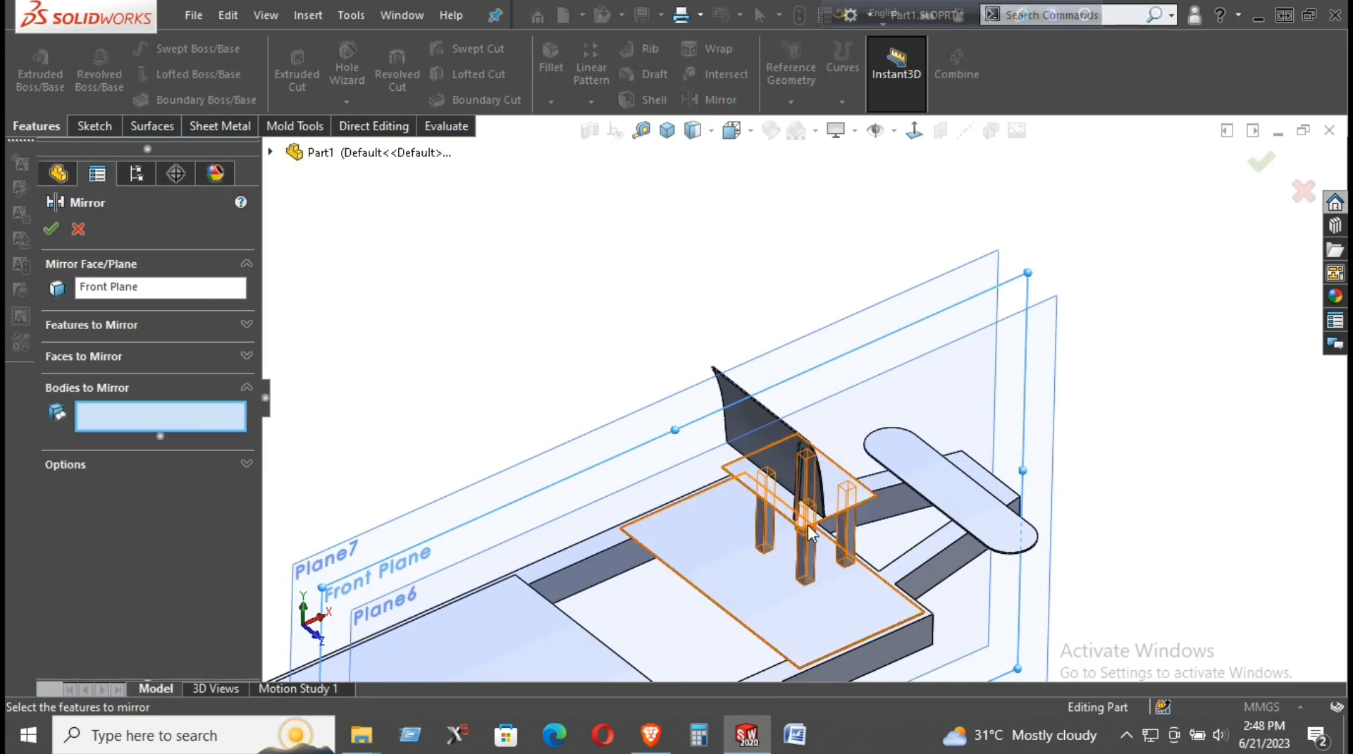
left_click(803, 502)
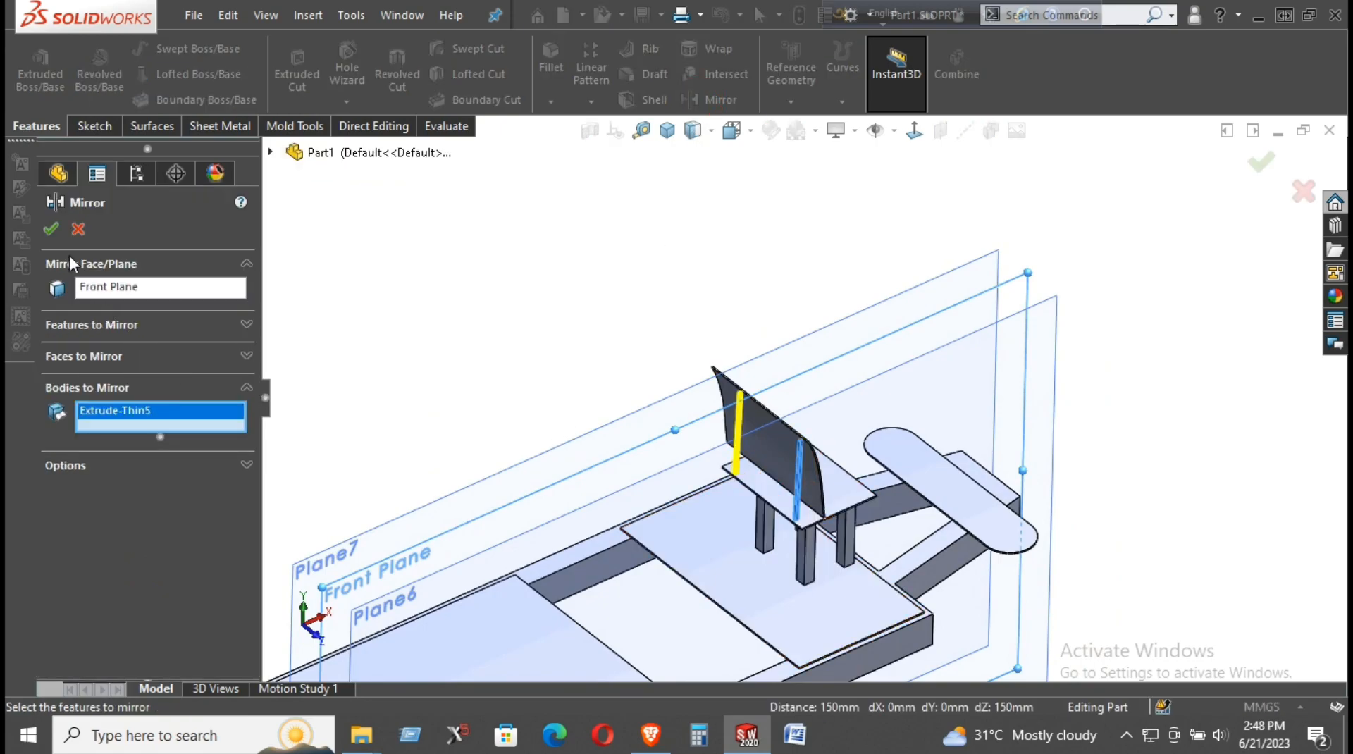
left_click(568, 365)
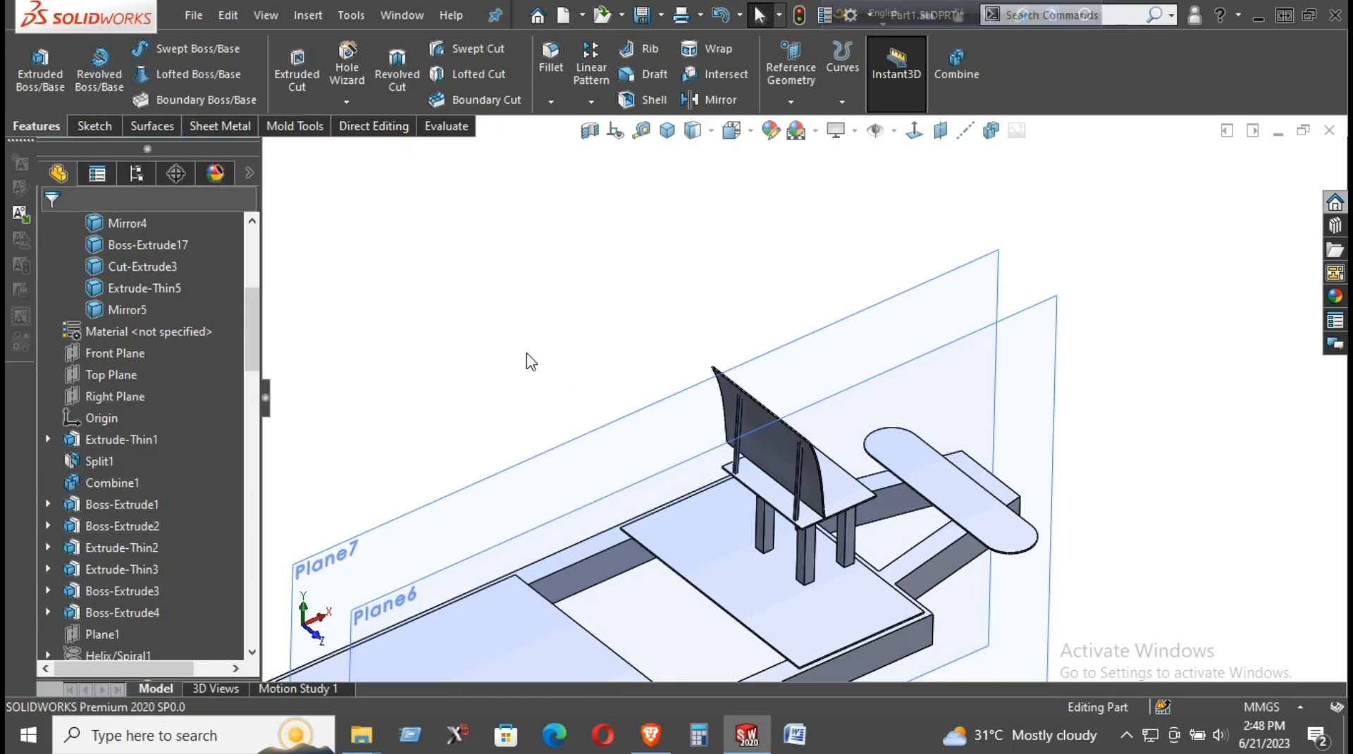
- Hide the two offset planes used for the backrest supports, Plane6 and Plane7
middle_click_drag(531, 353, 457, 357)
right_click(709, 344)
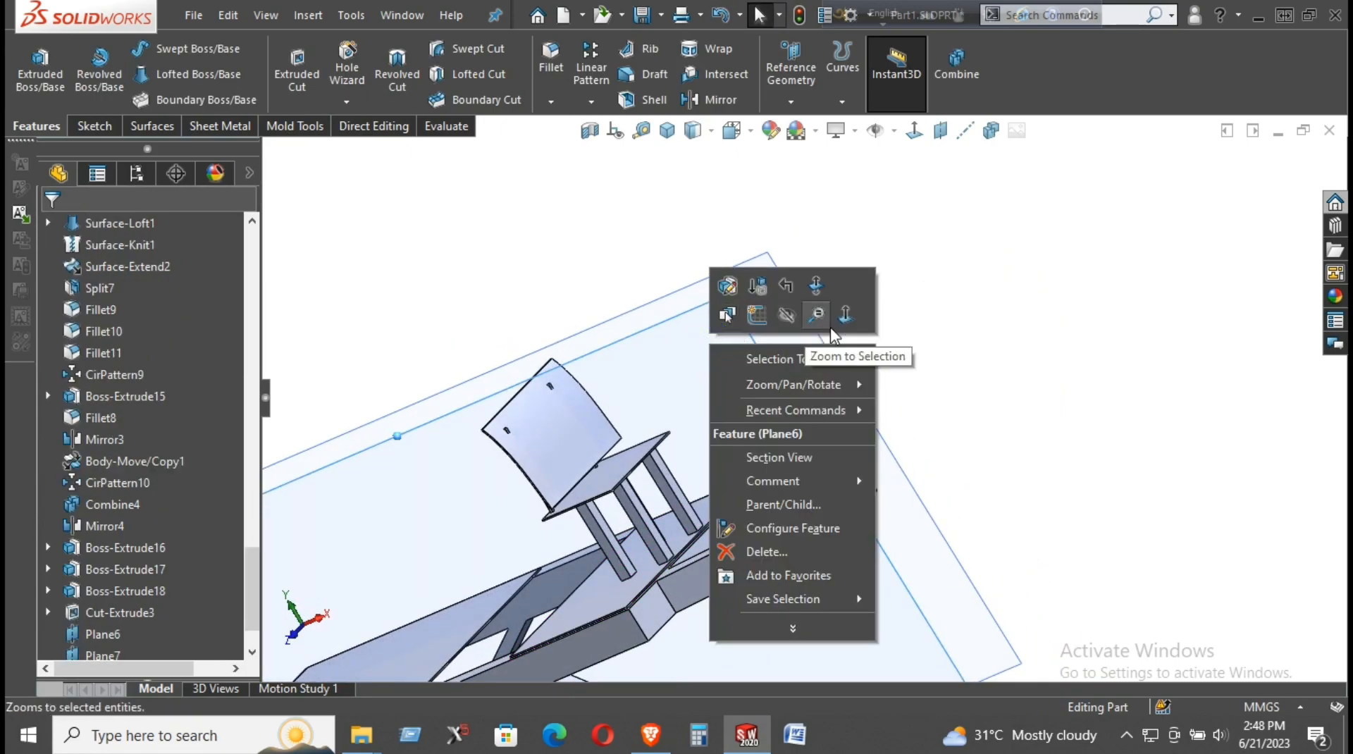
left_click(785, 317)
right_click(748, 310)
left_click(815, 278)
- Set up a Split that uses the backrest's front face as trim tool and cuts all bodies
scroll(655, 367, "down", 3)
left_click(486, 472)
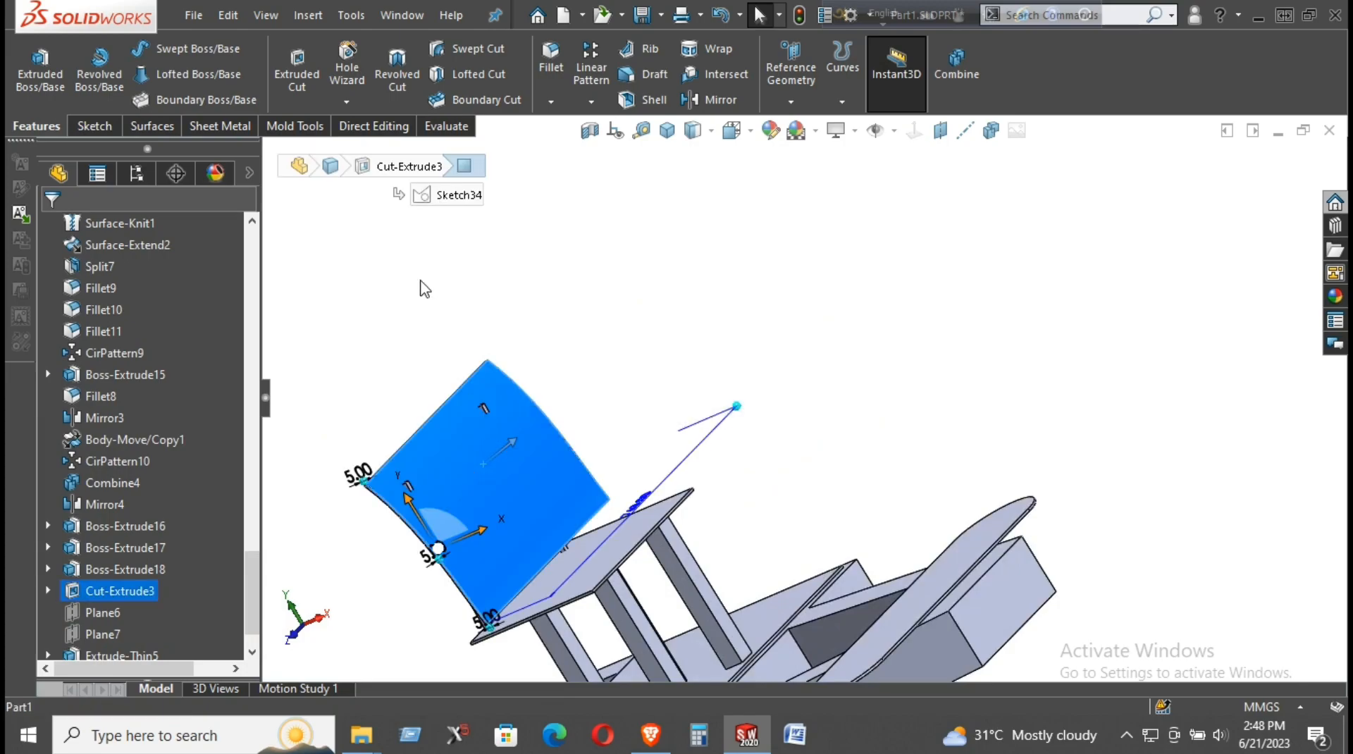
left_click(373, 125)
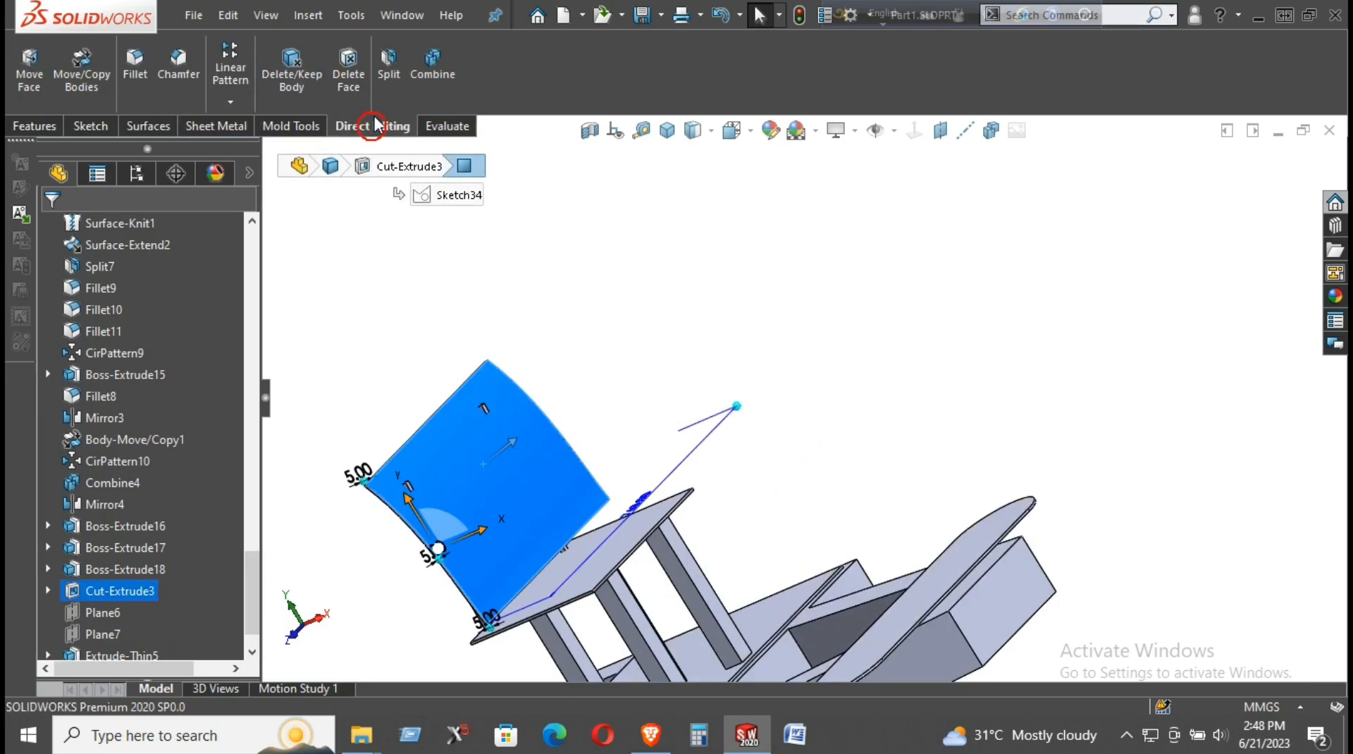
left_click(385, 78)
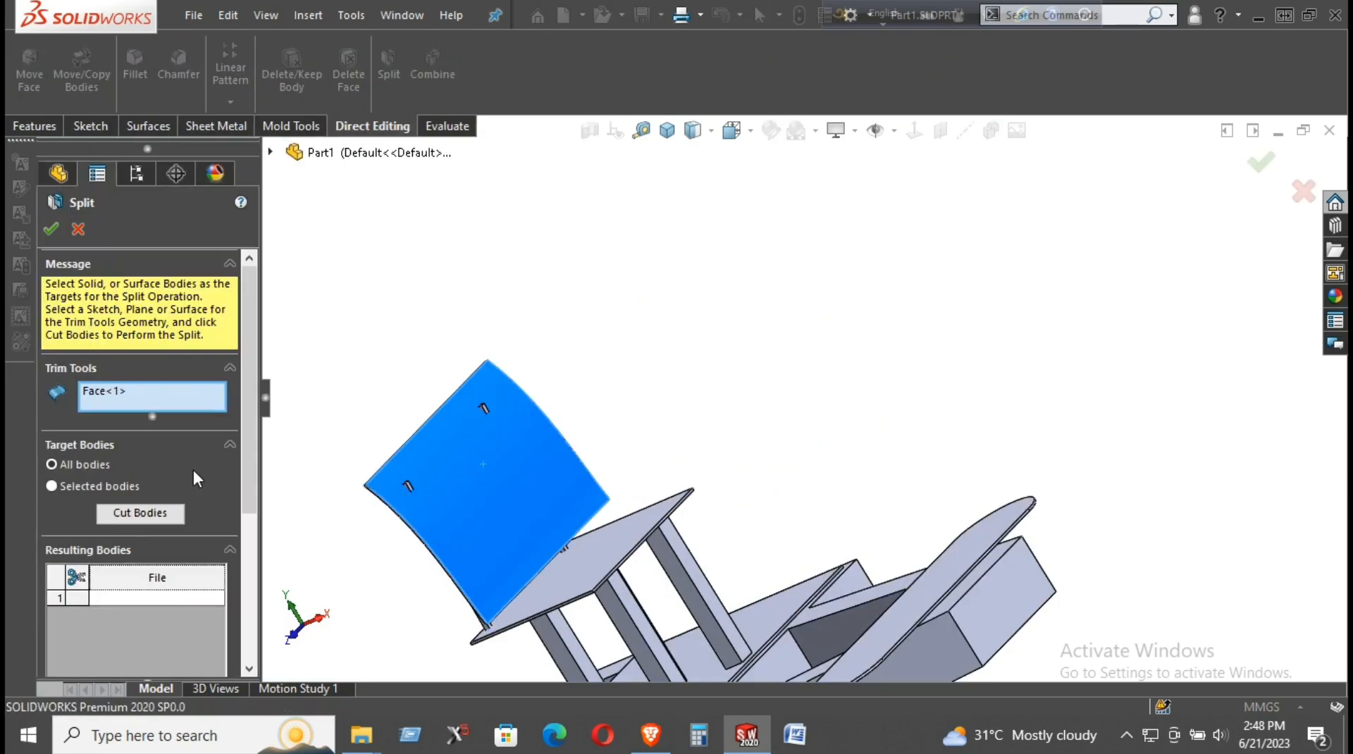
left_click(144, 512)
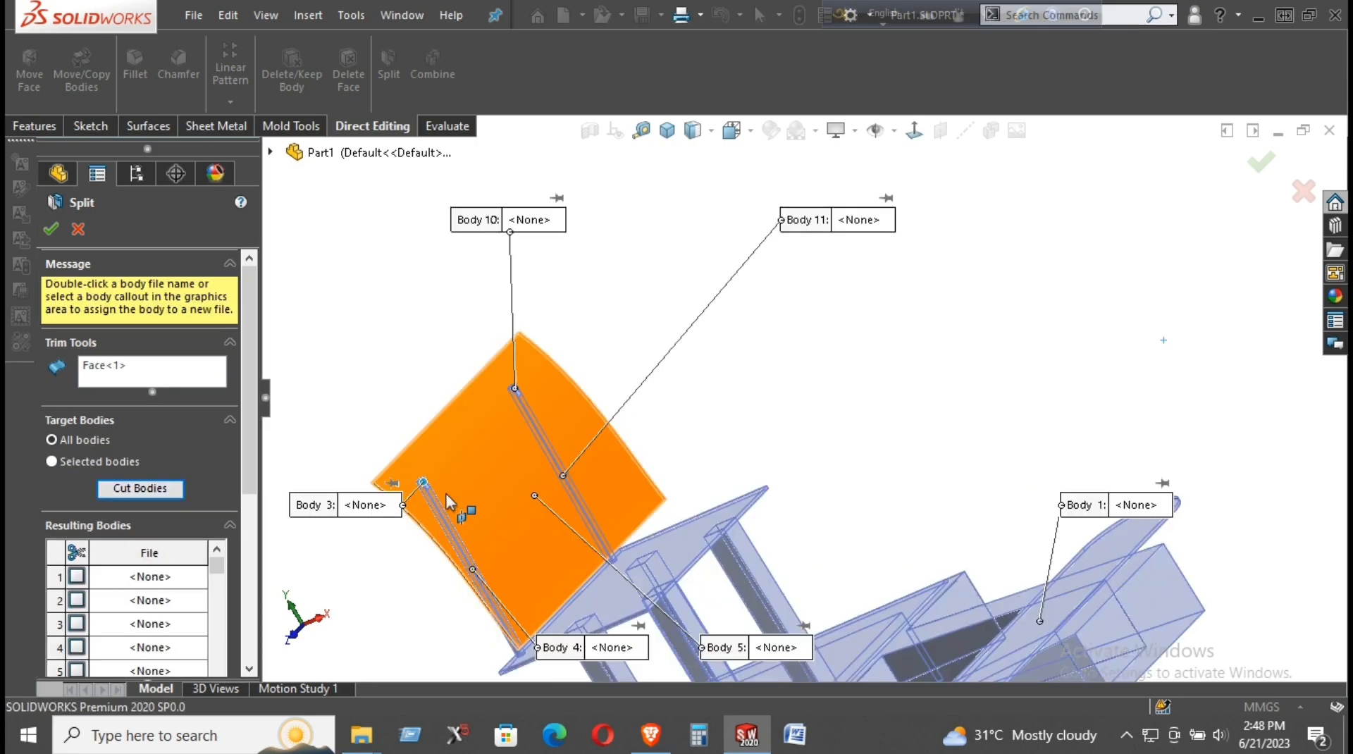
- Mark the two support ends protruding through the backrest's front face and complete the Split with Consume cut bodies on
scroll(468, 479, "down", 6)
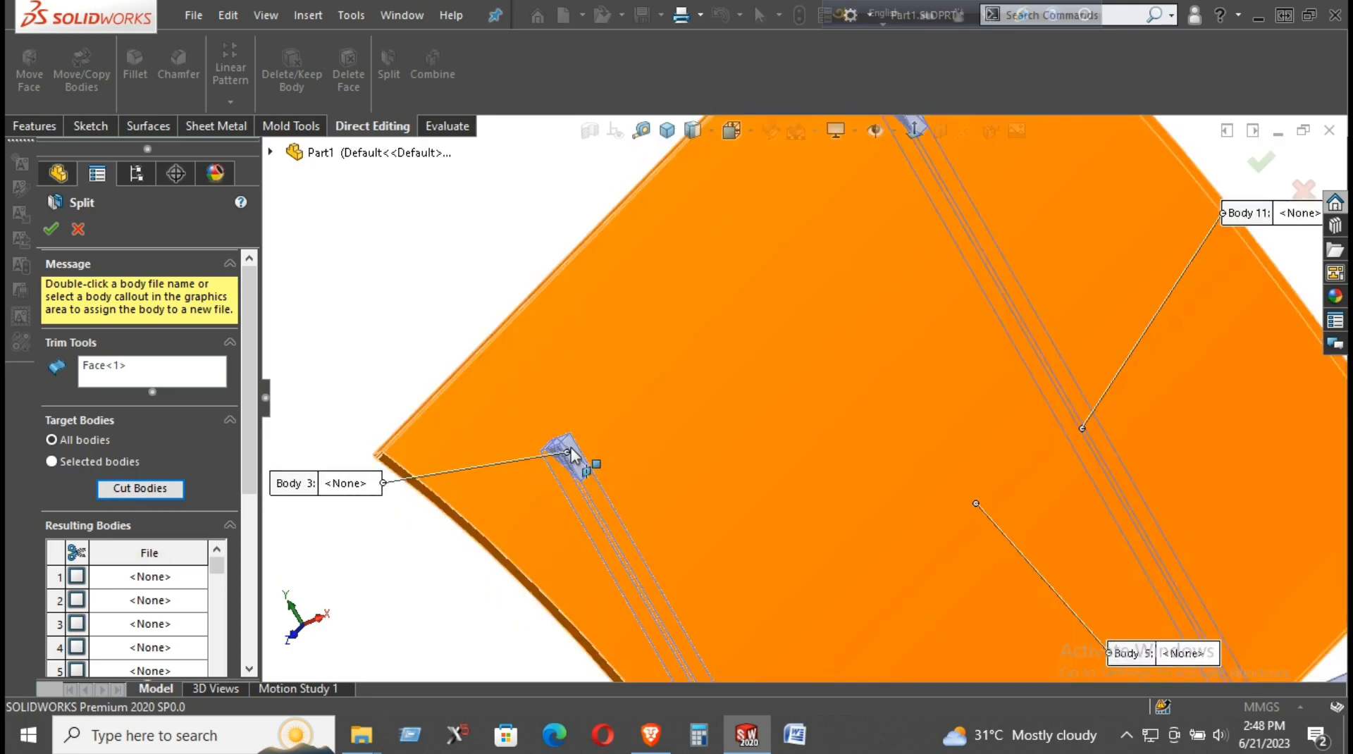
left_click(572, 454)
scroll(749, 374, "up", 4)
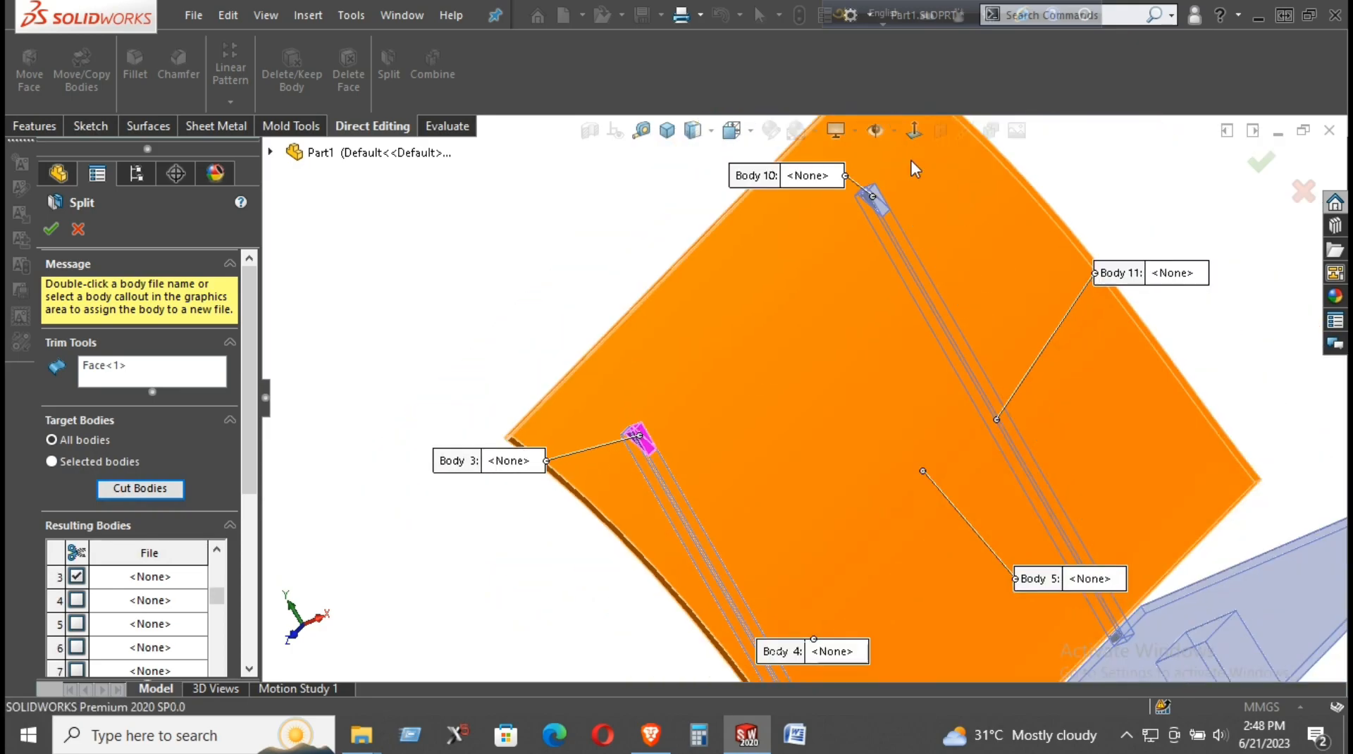
left_click(884, 206)
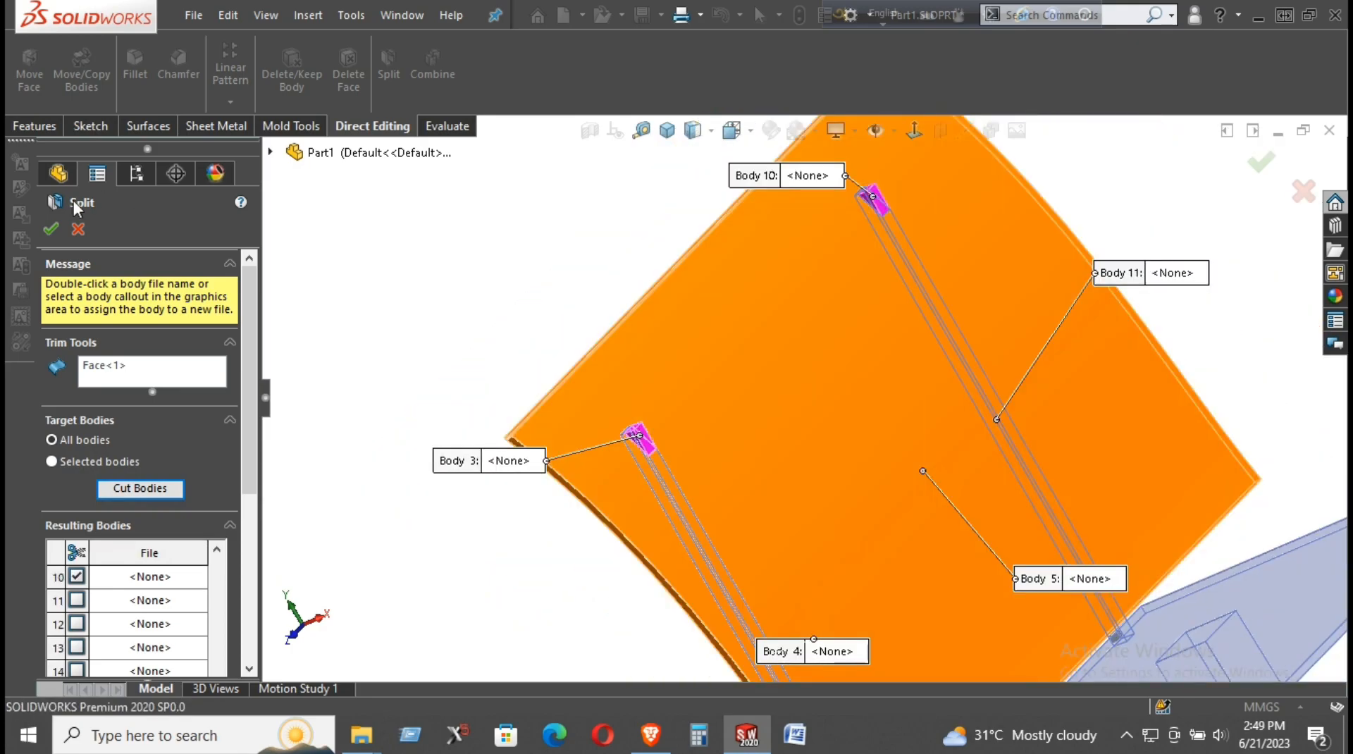
scroll(79, 335, "down", 3)
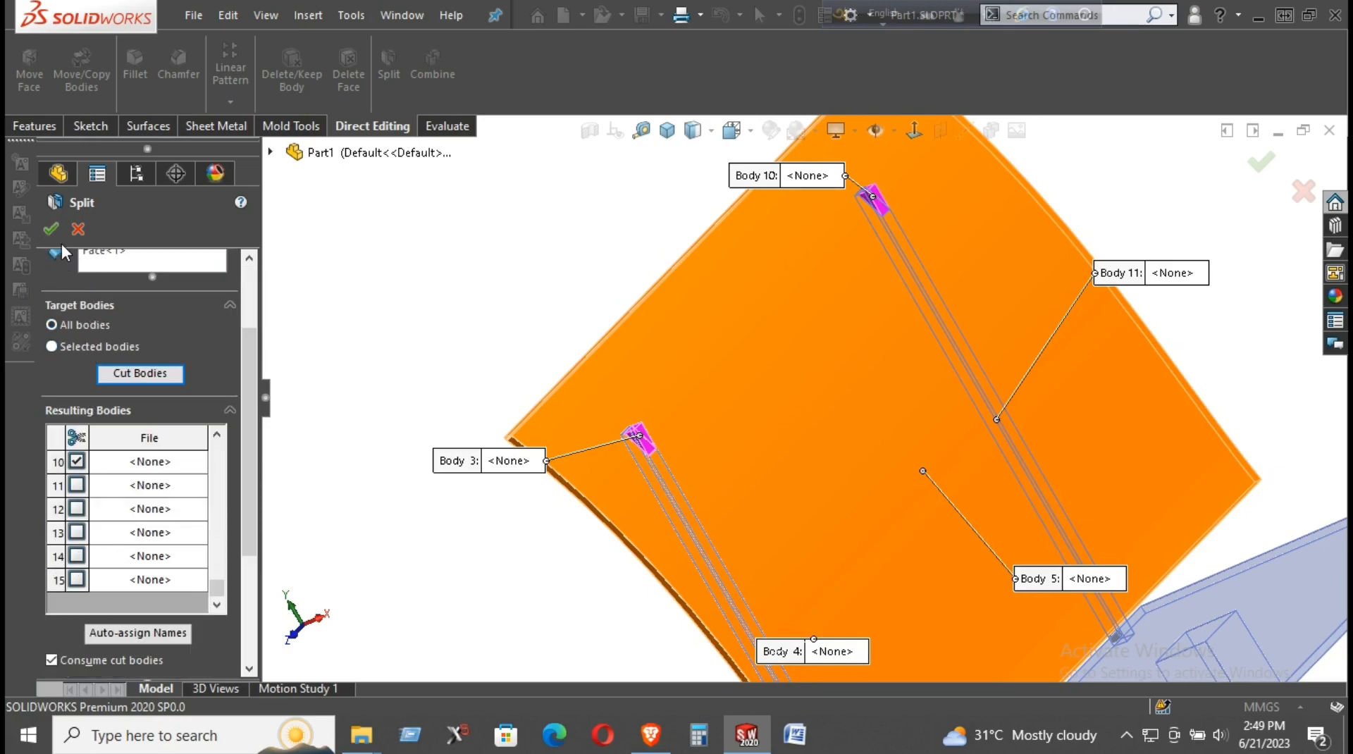
left_click(49, 225)
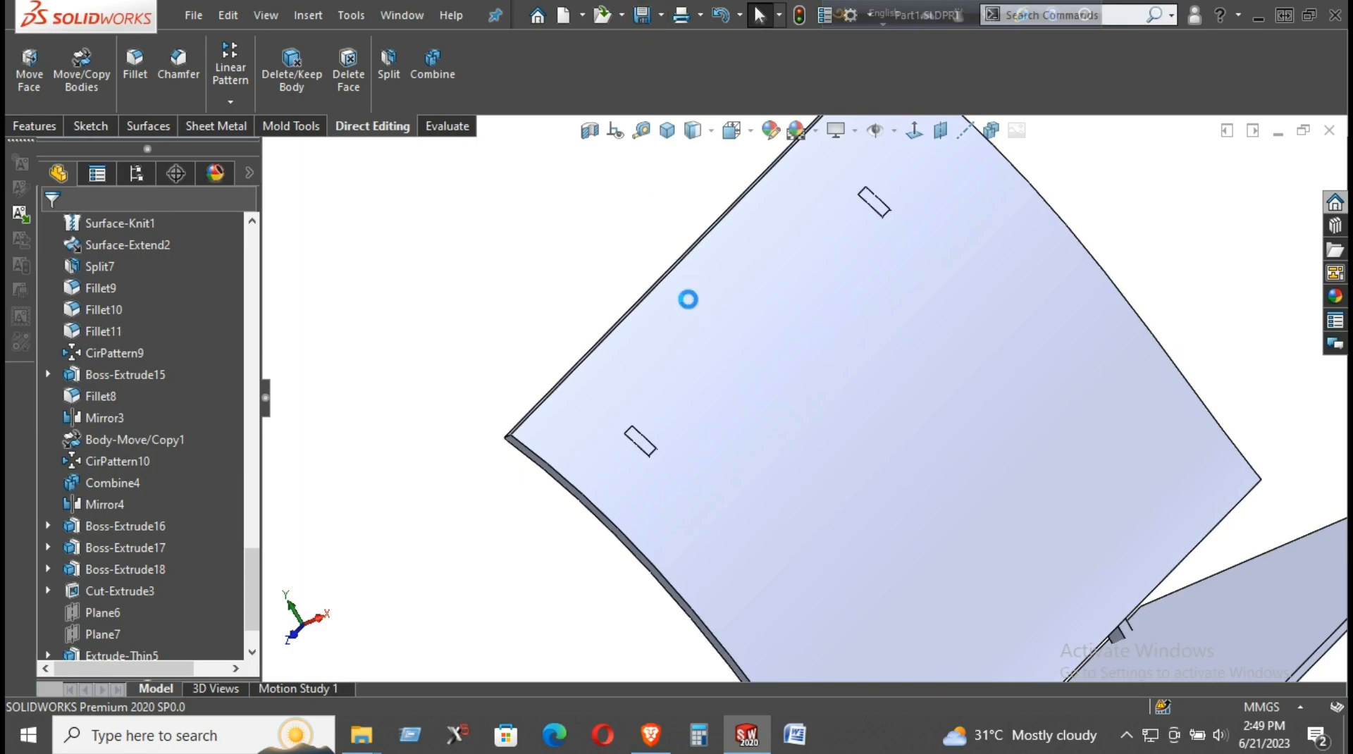
- Try to combine the two trimmed backrest supports into one body with the Add operation
scroll(693, 308, "up", 5)
middle_click_drag(715, 326, 788, 390)
left_click(788, 390)
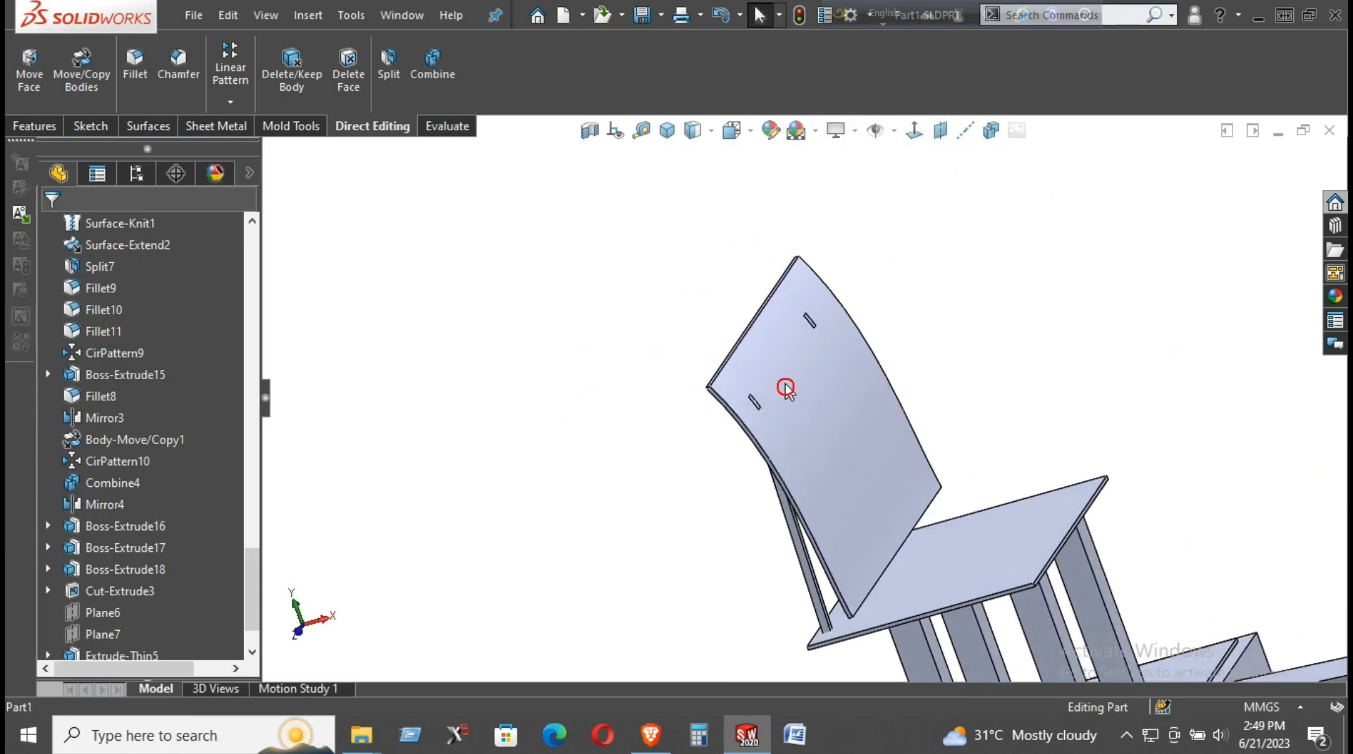
left_click(435, 73)
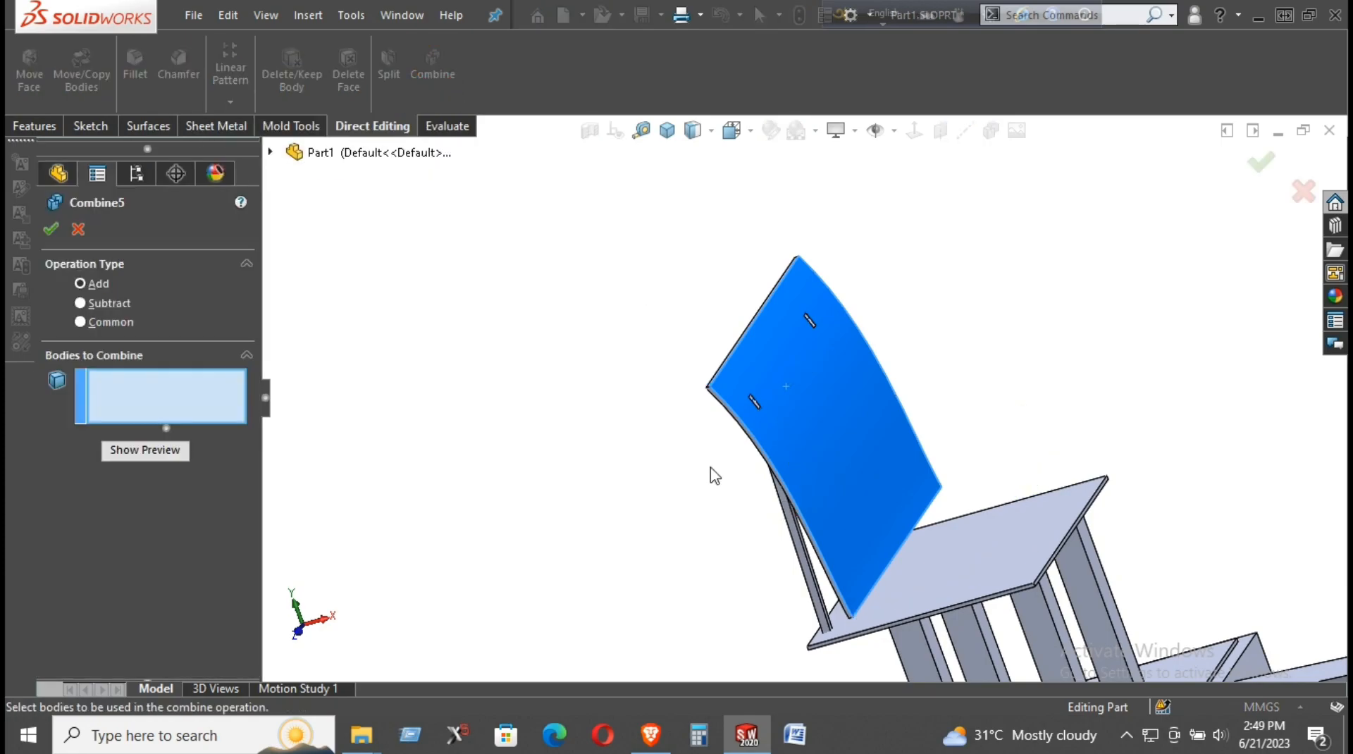
left_click(792, 557)
middle_click_drag(793, 556, 806, 467)
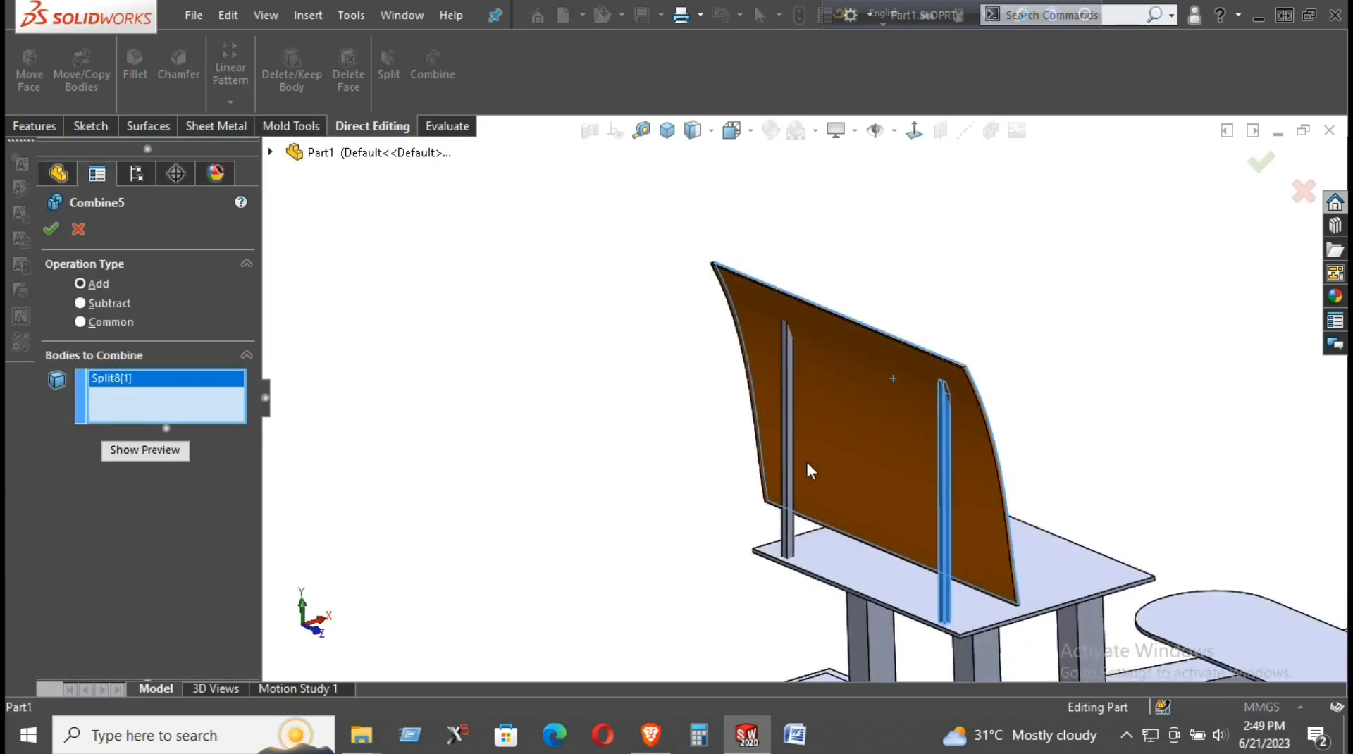
left_click(786, 479)
left_click(52, 235)
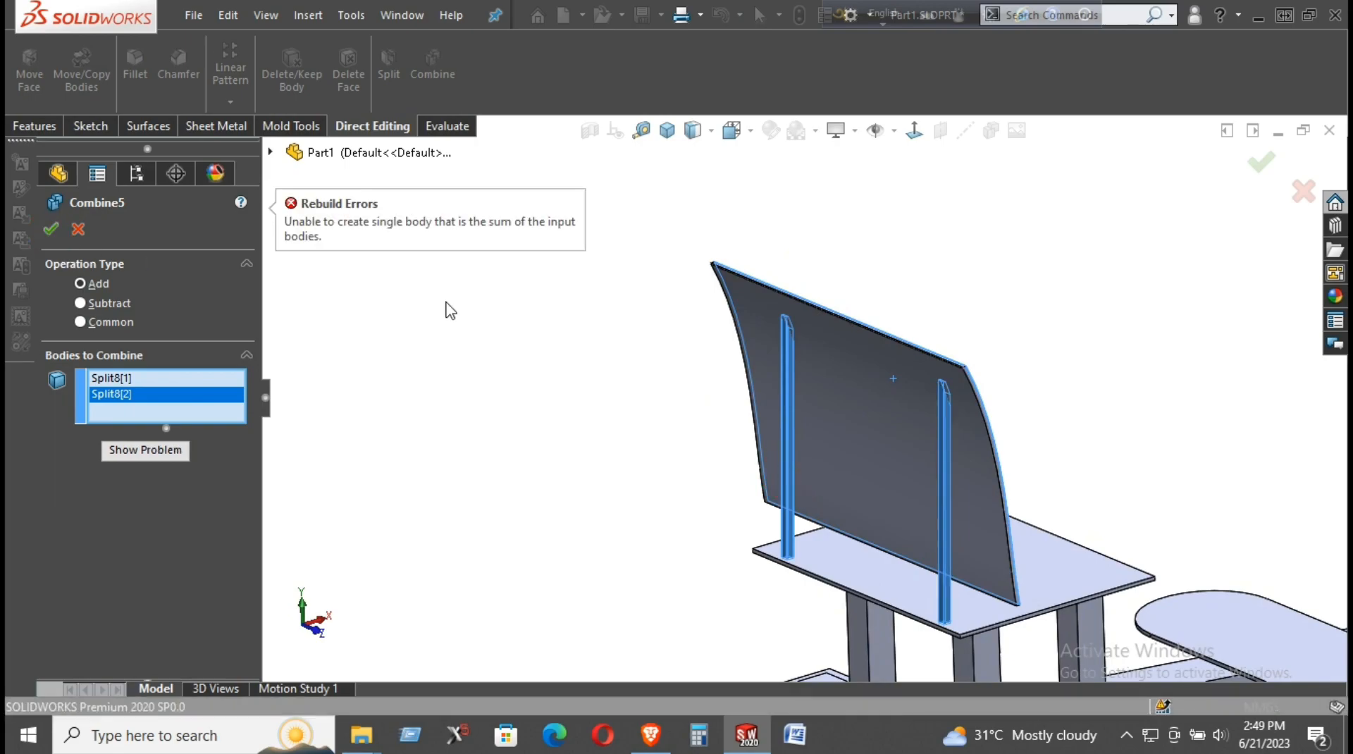
middle_click_drag(547, 359, 537, 399)
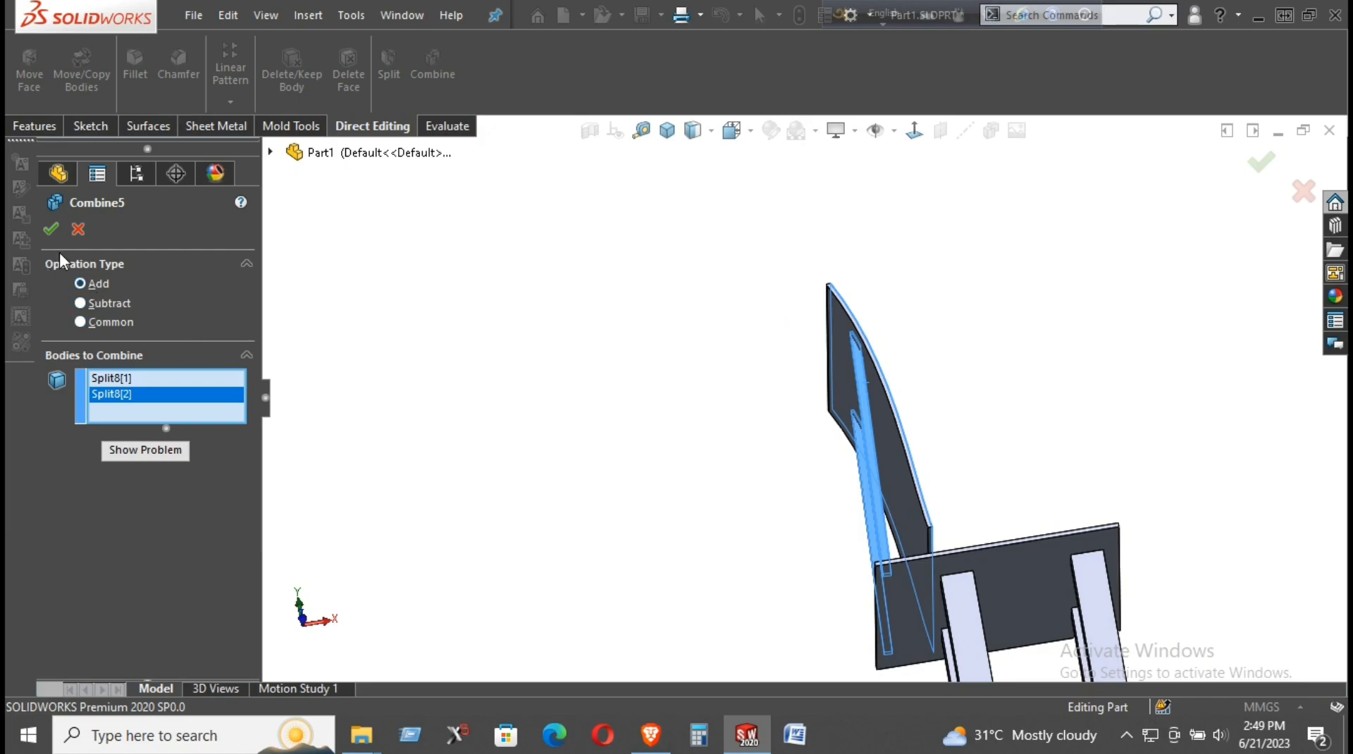
left_click(78, 229)
- Combine the first trimmed support and the curved backrest into a single body with the Add operation
middle_click_drag(795, 529, 710, 637)
left_click(357, 243)
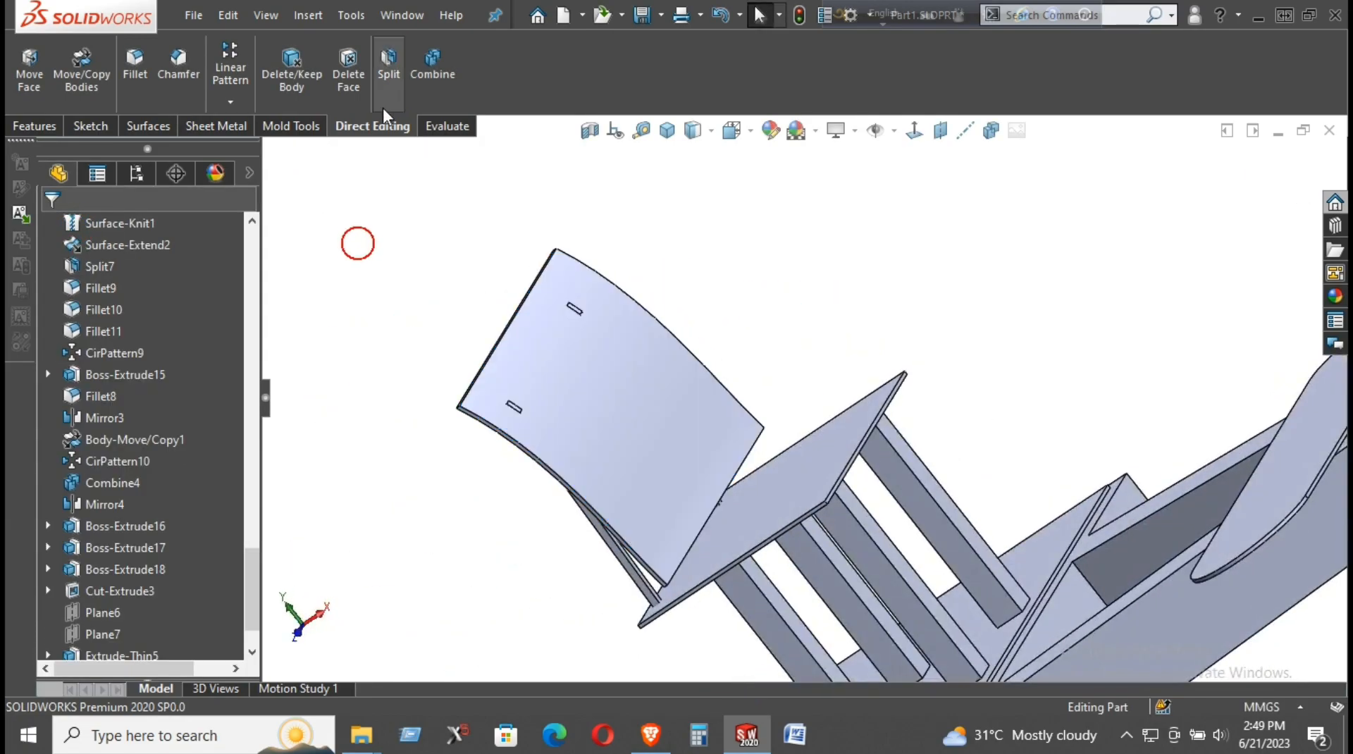
left_click(431, 80)
left_click(574, 440)
left_click(518, 413)
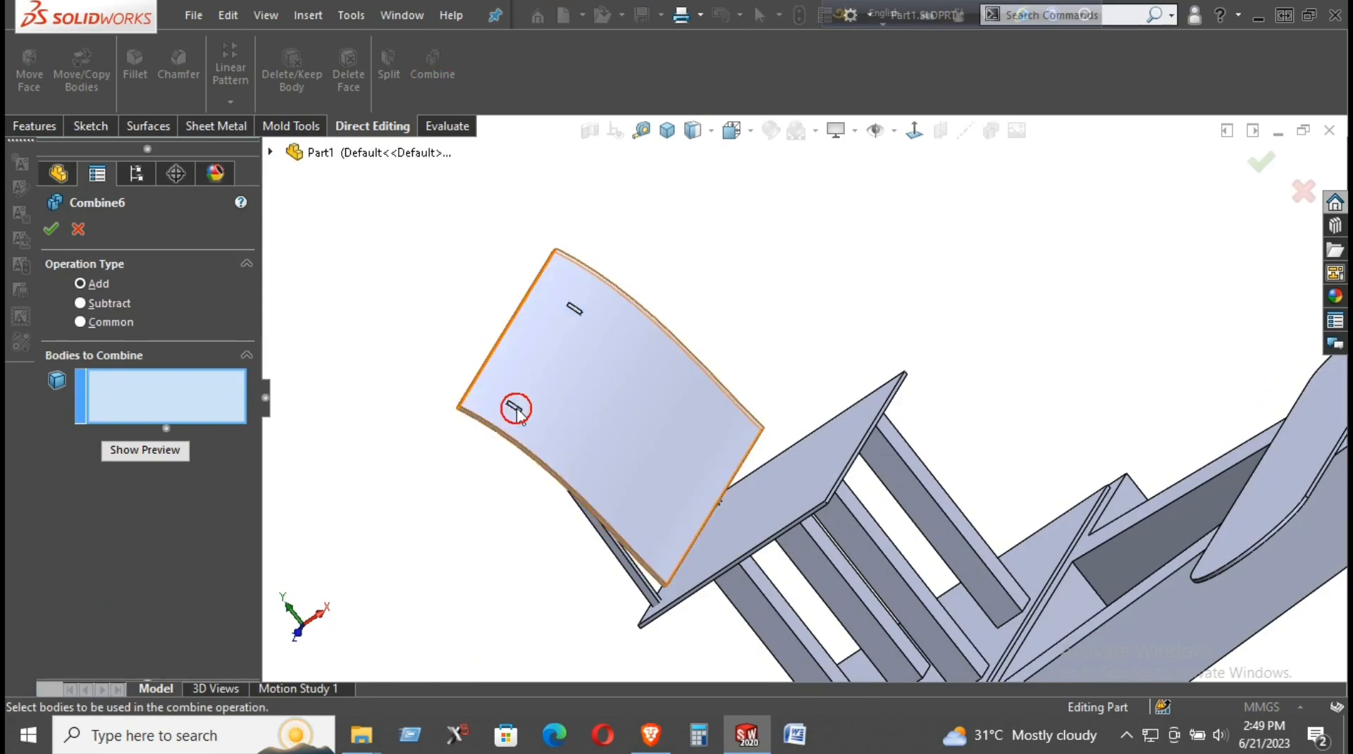
left_click(623, 569)
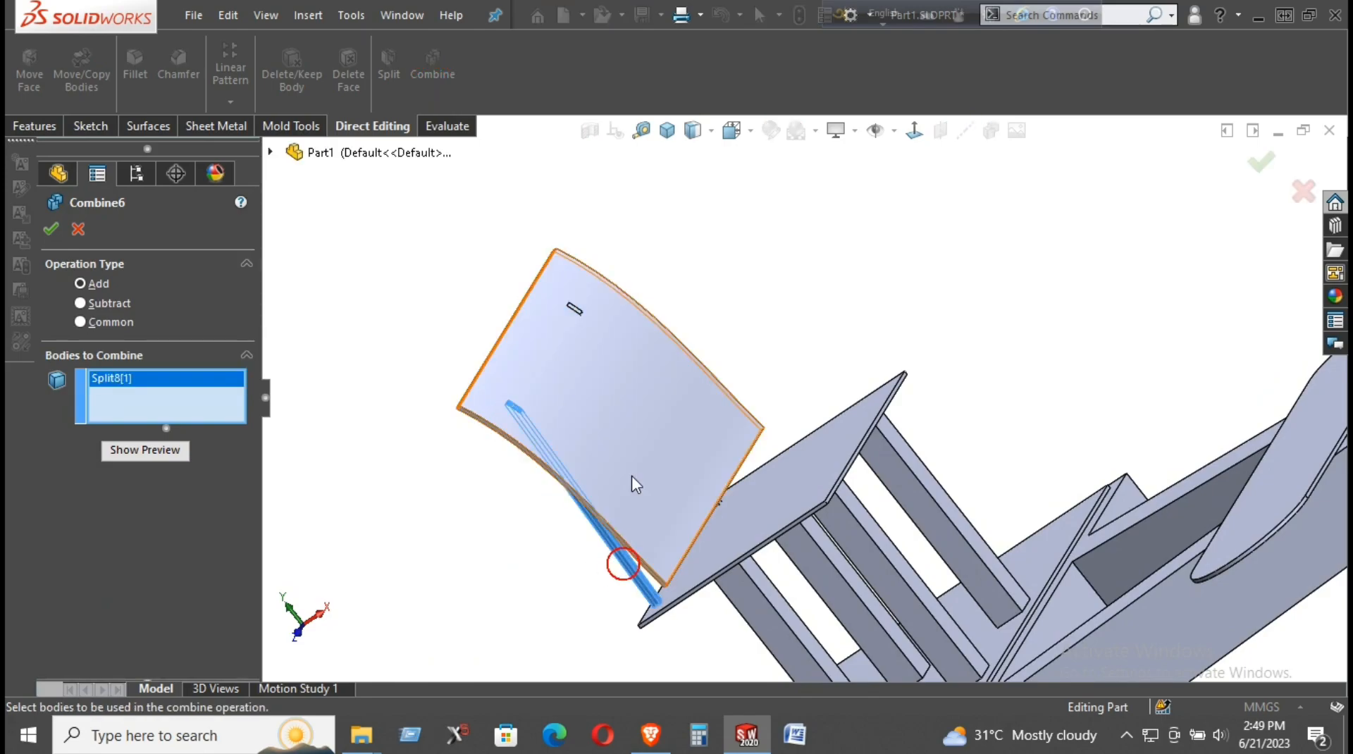
left_click(633, 469)
left_click(50, 229)
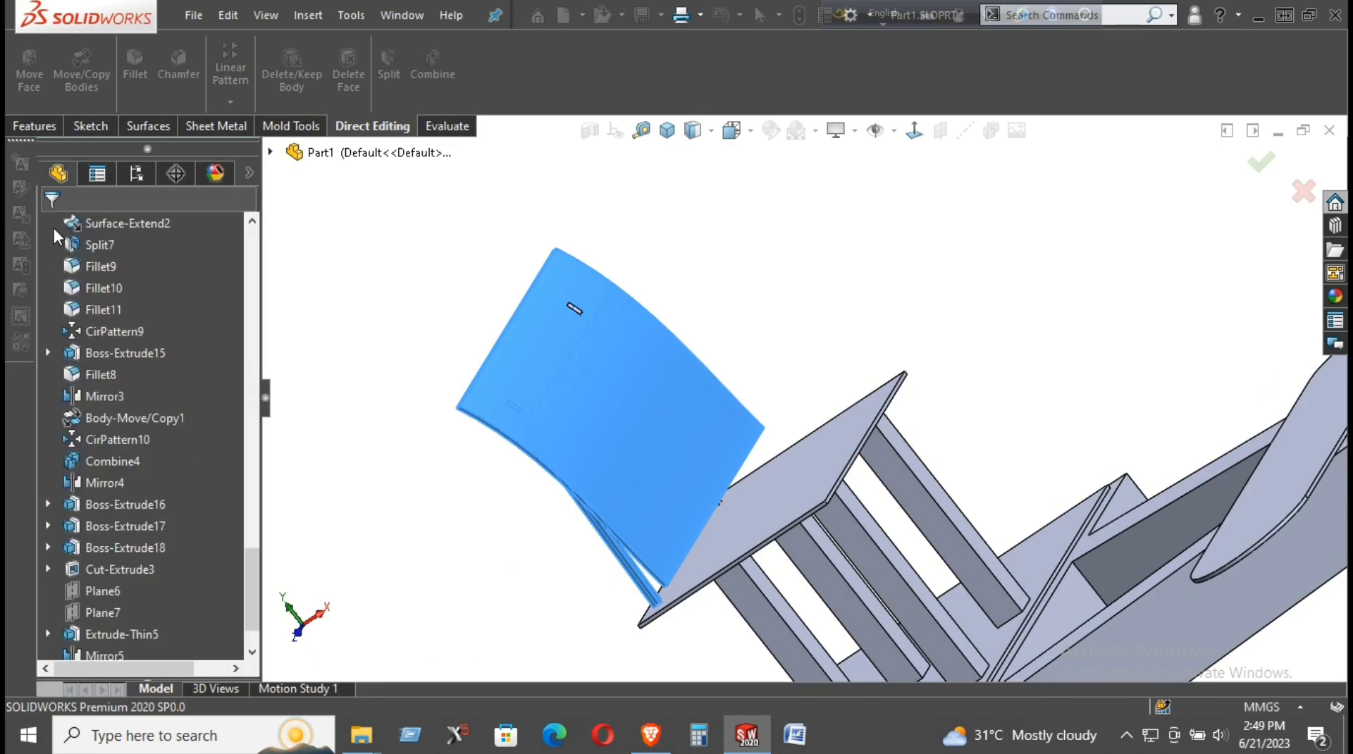
- Combine the remaining support with the joined backrest body using the Add operation
left_click(433, 67)
left_click(597, 404)
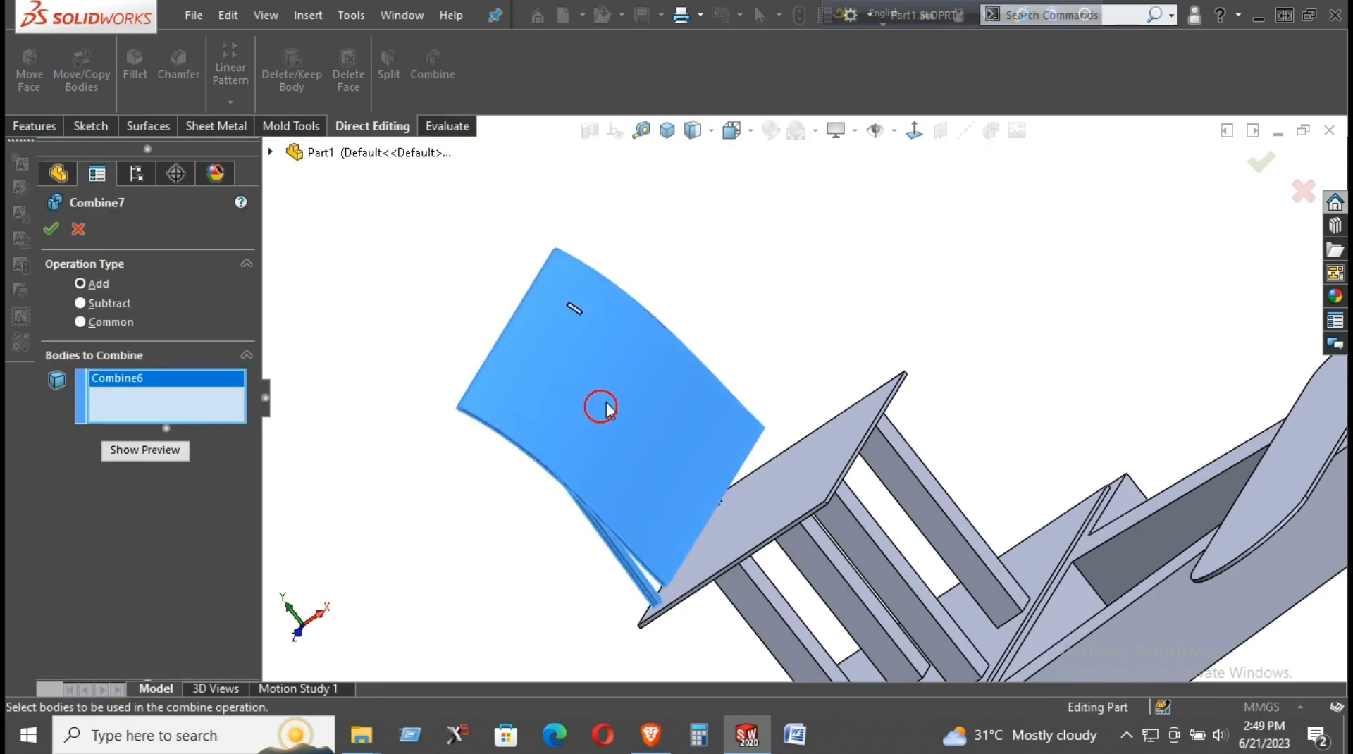
middle_click_drag(597, 405, 574, 447)
left_click(500, 488)
left_click(77, 230)
- Combine the seat plate body with the backrest and its supports using the Add operation
middle_click_drag(305, 260, 547, 284)
left_click(433, 68)
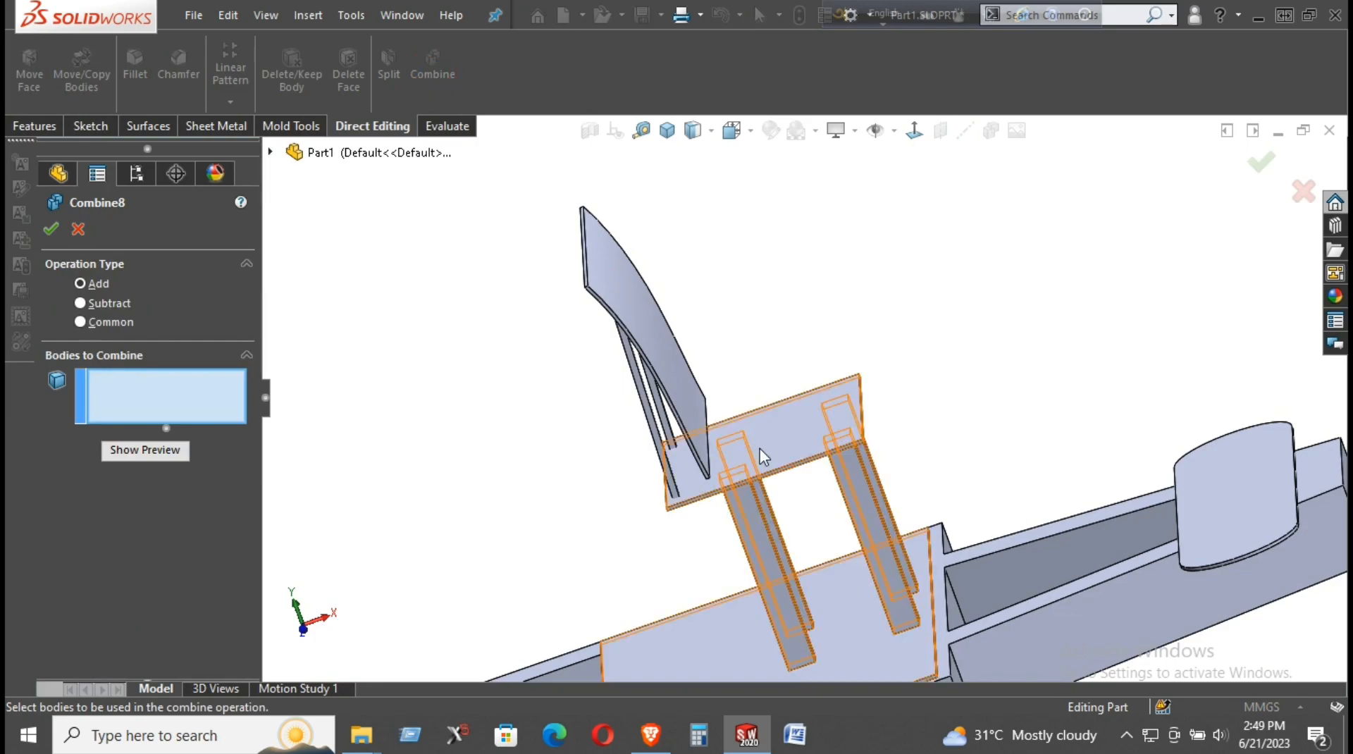
left_click(760, 451)
left_click(666, 469)
left_click(50, 229)
left_click(379, 365)
scroll(570, 409, "up", 4)
middle_click_drag(718, 416, 634, 426)
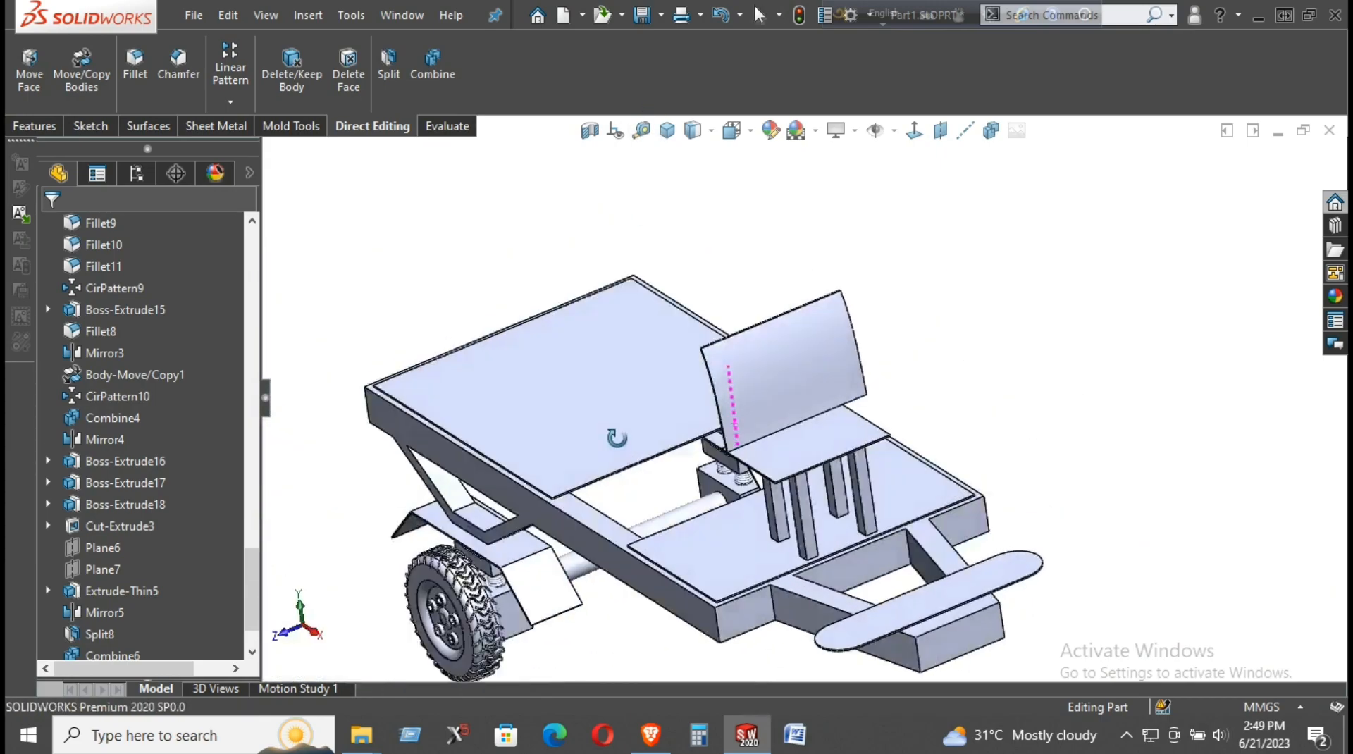